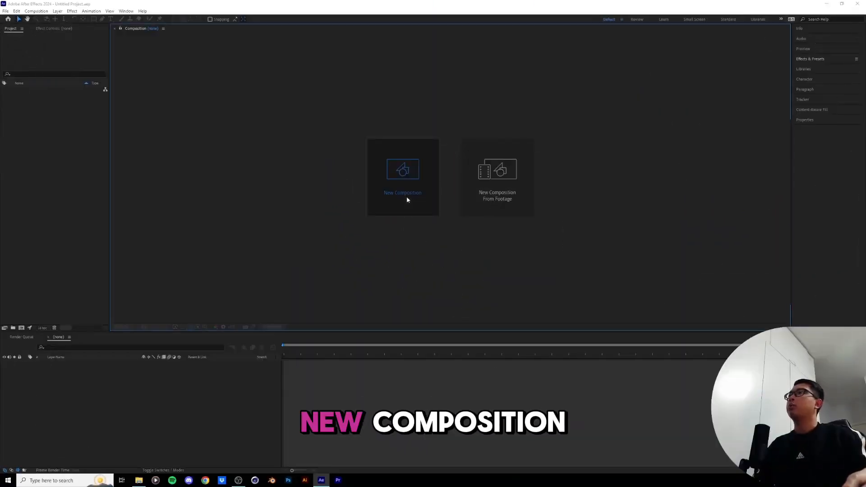
# - Create a composition 1080 px wide and 1080 px high with a duration of 0:00:10:00
pyautogui.click(405, 194)
pyautogui.click(391, 194)
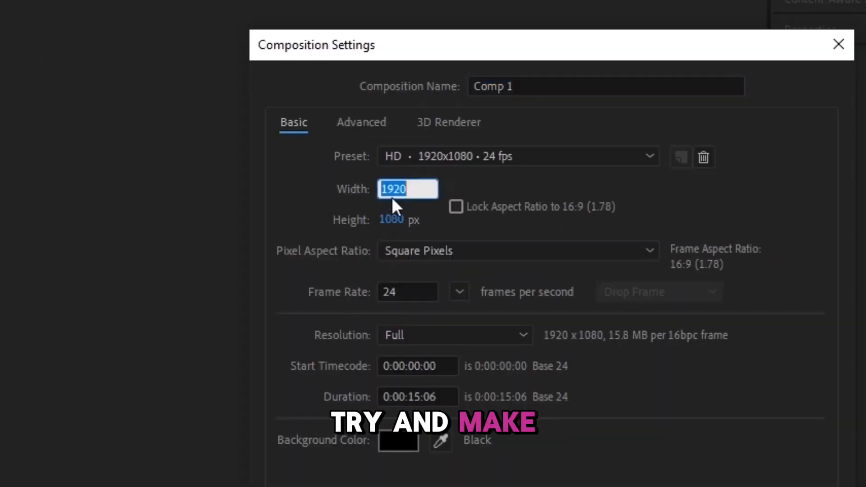
pyautogui.write('1080')
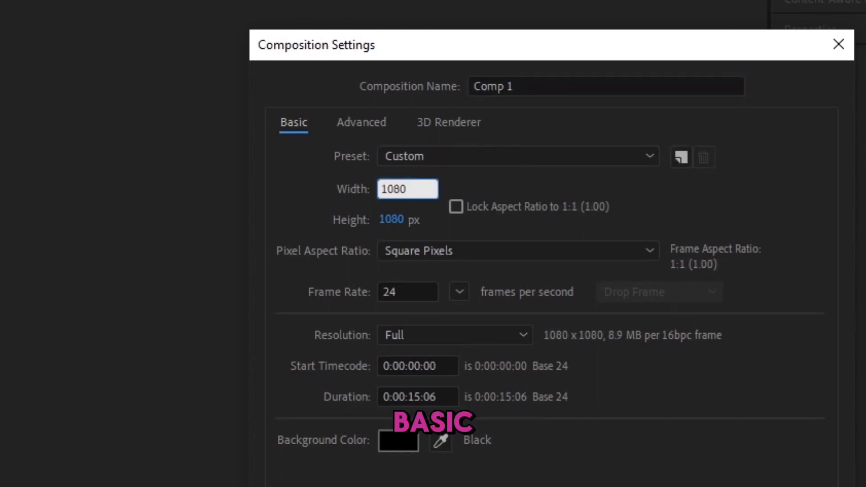
pyautogui.click(354, 209)
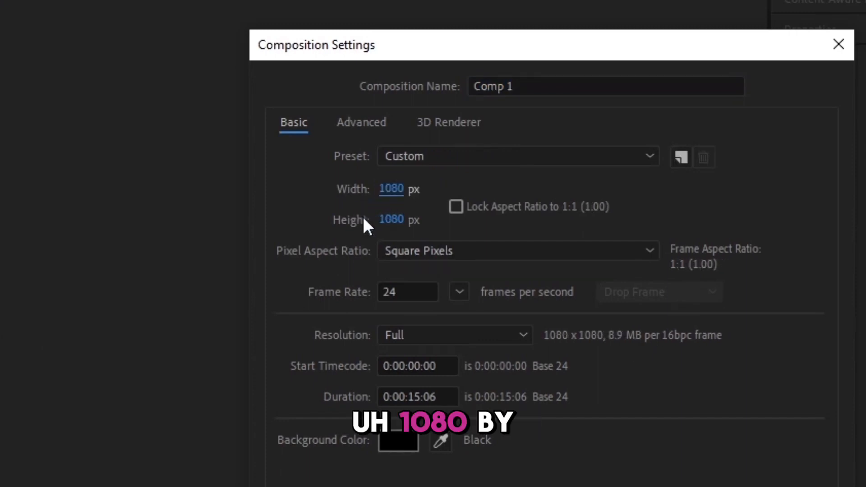
pyautogui.click(415, 401)
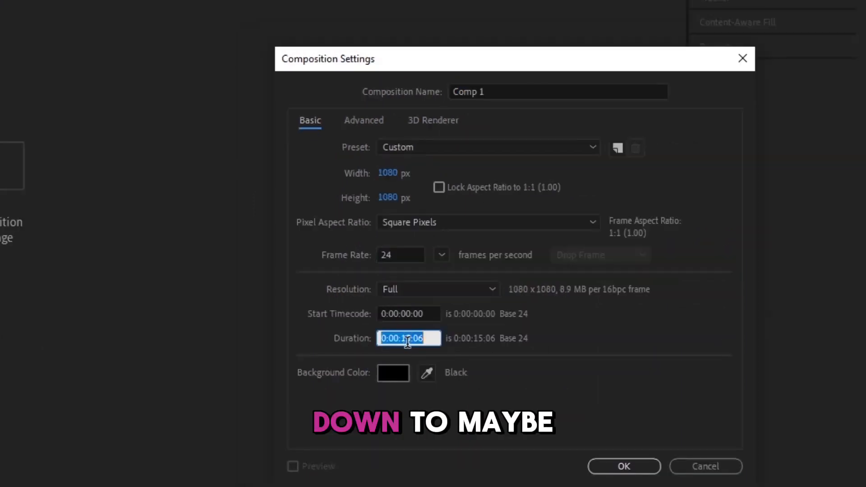
pyautogui.moveTo(406, 338); pyautogui.dragTo(428, 341)
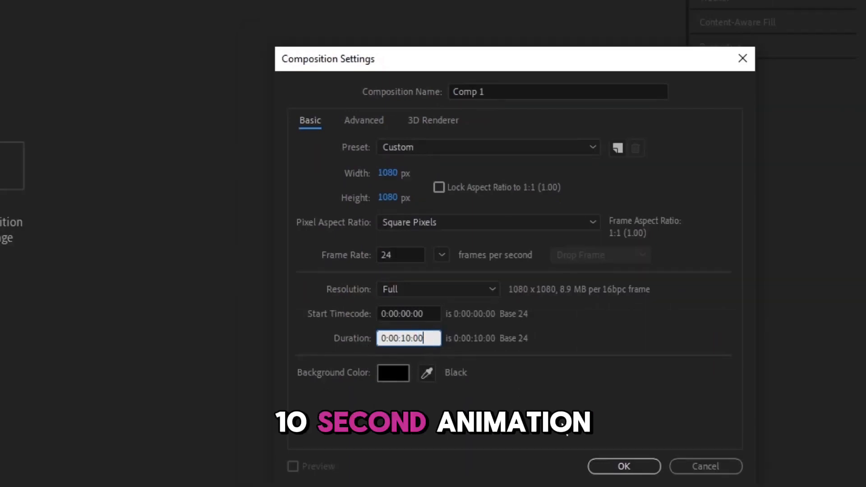
pyautogui.click(600, 466)
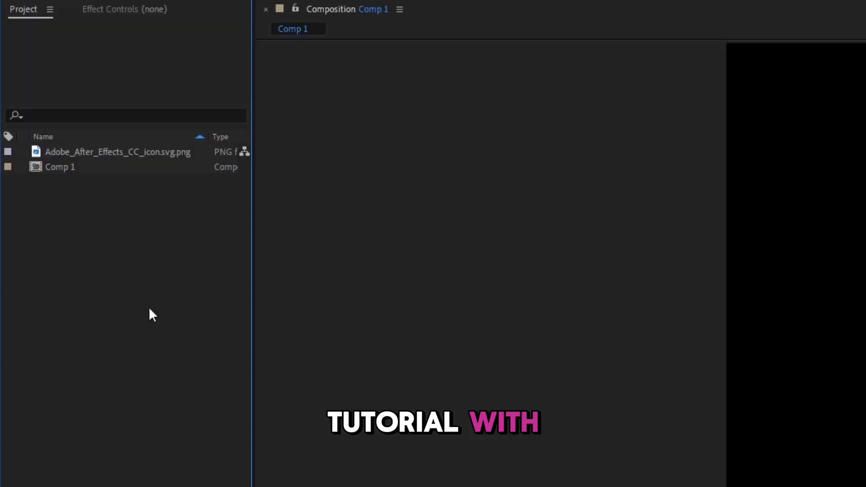
# - Add Adobe_After_Effects_CC_icon.svg.png to Comp 1 as a layer and check its background with the transparency grid
pyautogui.click(112, 151)
pyautogui.moveTo(91, 154); pyautogui.dragTo(174, 275)
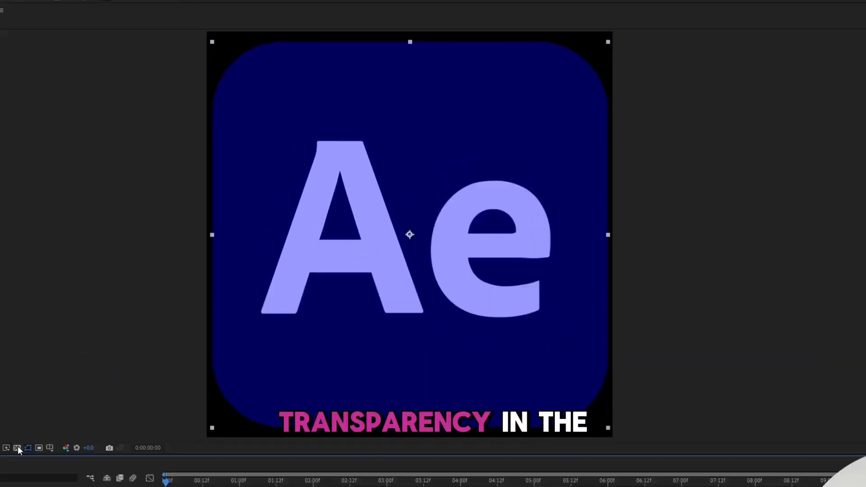
pyautogui.click(18, 447)
pyautogui.click(18, 447)
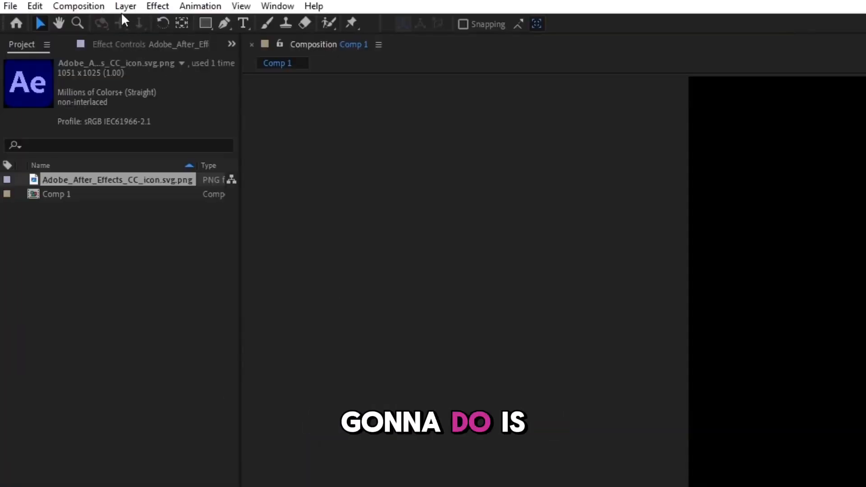
# - Create a comp-sized black solid named BG and place it below the icon layer
pyautogui.click(124, 7)
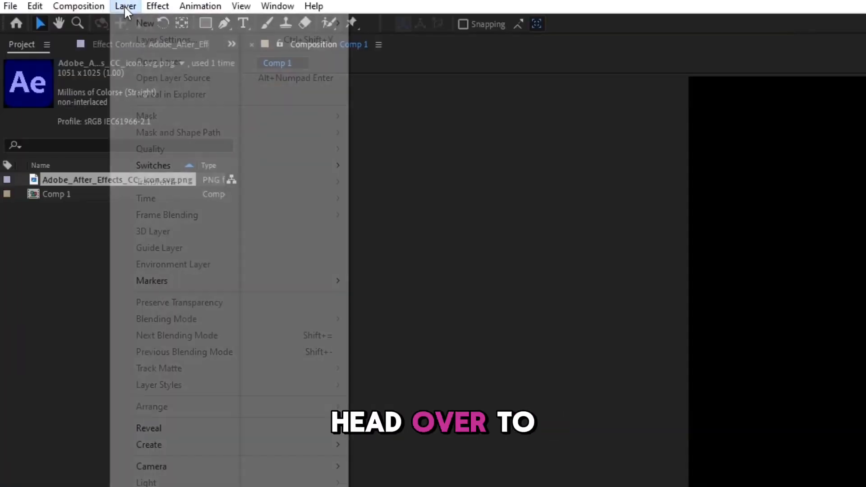
pyautogui.moveTo(137, 27)
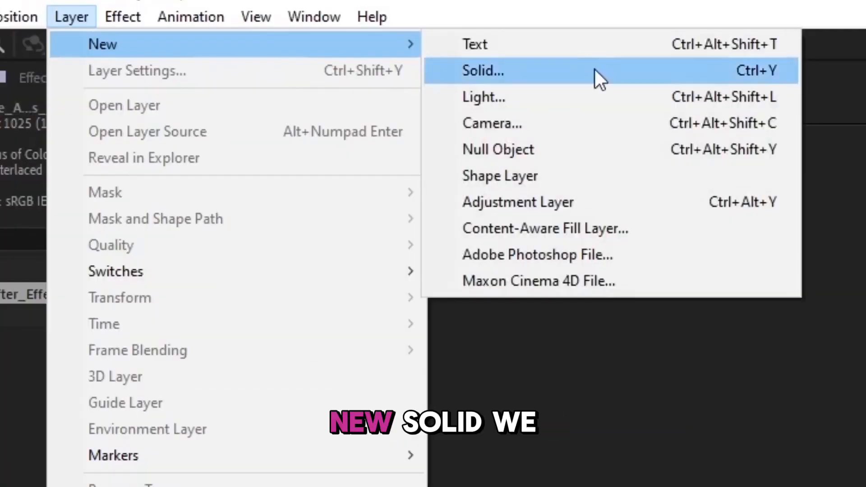
pyautogui.click(594, 69)
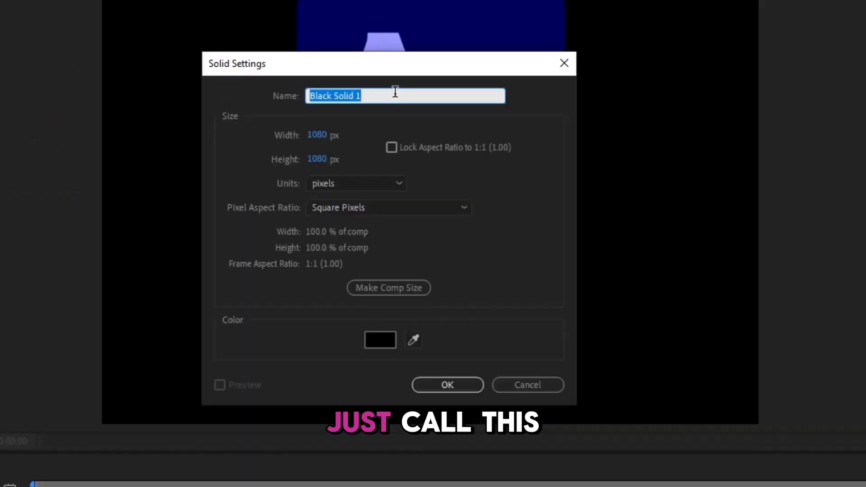
pyautogui.write('BG')
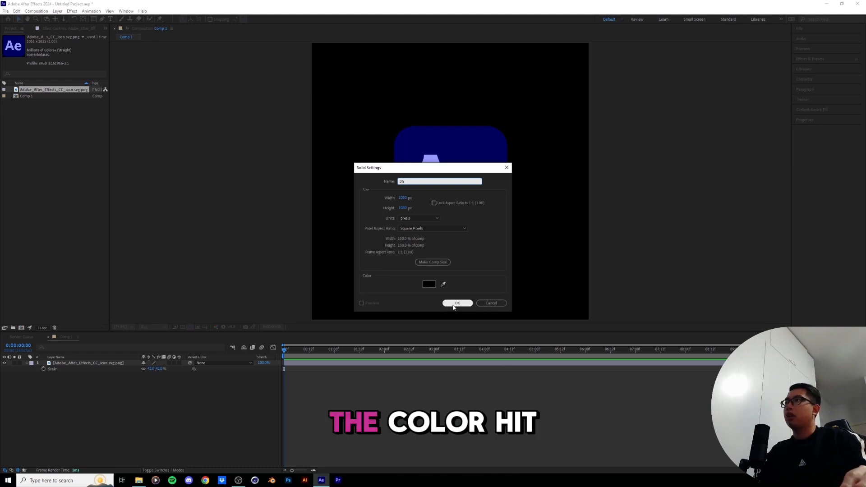
pyautogui.click(451, 303)
pyautogui.moveTo(144, 235); pyautogui.dragTo(139, 299)
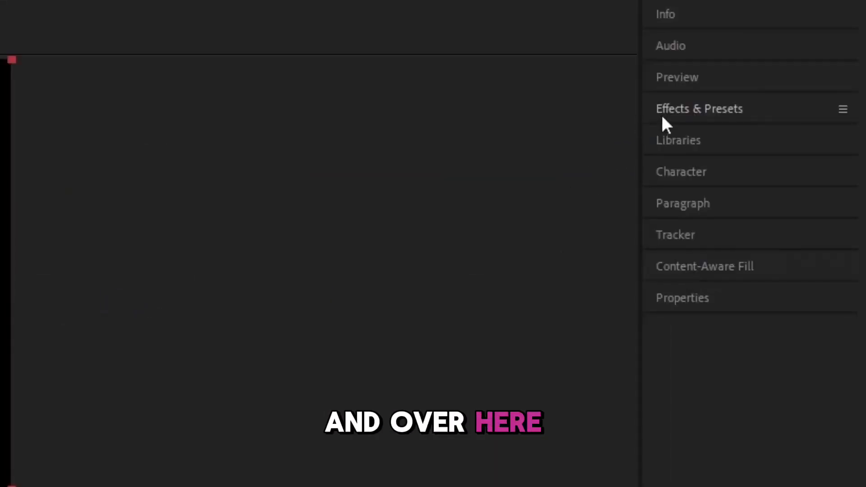
# - Find the Gradient Ramp effect and apply it to the BG layer
pyautogui.click(696, 112)
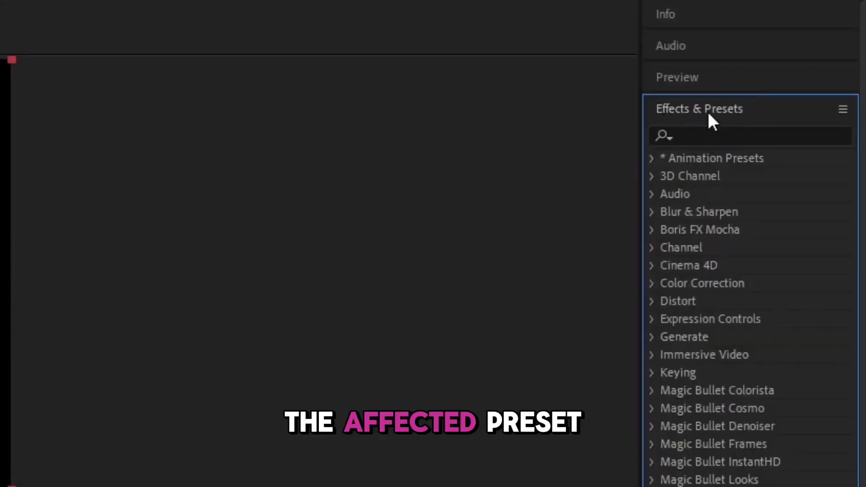
pyautogui.click(730, 134)
pyautogui.write('gradient')
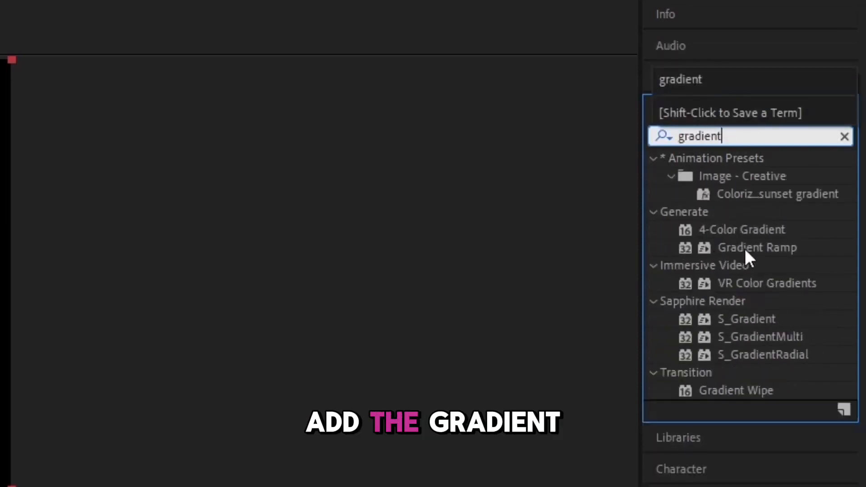
pyautogui.moveTo(774, 246); pyautogui.dragTo(70, 378)
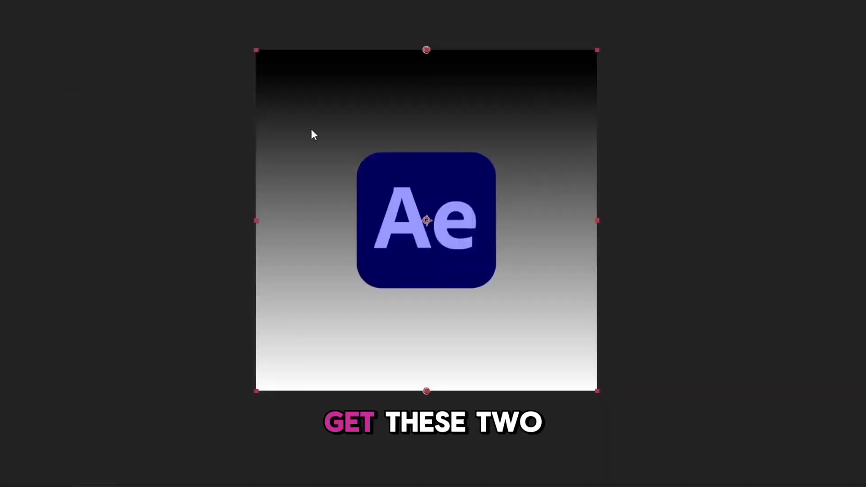
# - Move the ramp's start to about 514, 164 and its end to about 220, 1242, and sample the icon's dark blue as End Color
pyautogui.moveTo(426, 50); pyautogui.dragTo(460, 95)
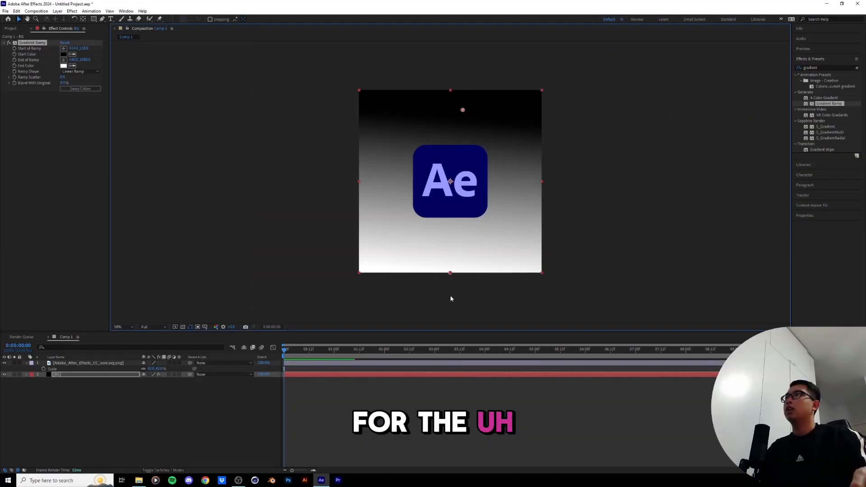
pyautogui.moveTo(450, 273); pyautogui.dragTo(396, 300)
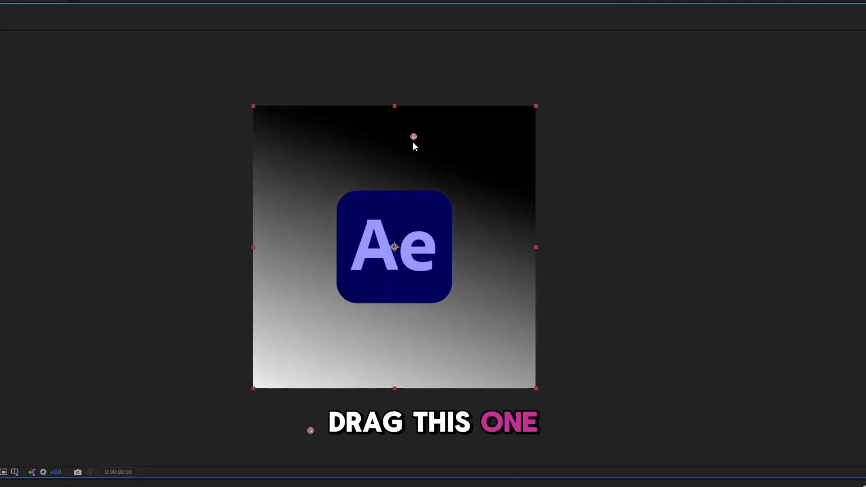
pyautogui.moveTo(413, 141); pyautogui.dragTo(395, 153)
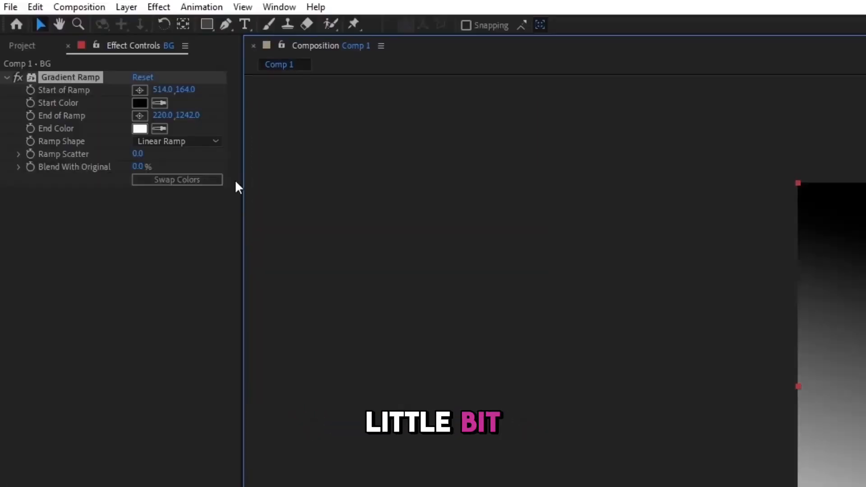
pyautogui.click(158, 129)
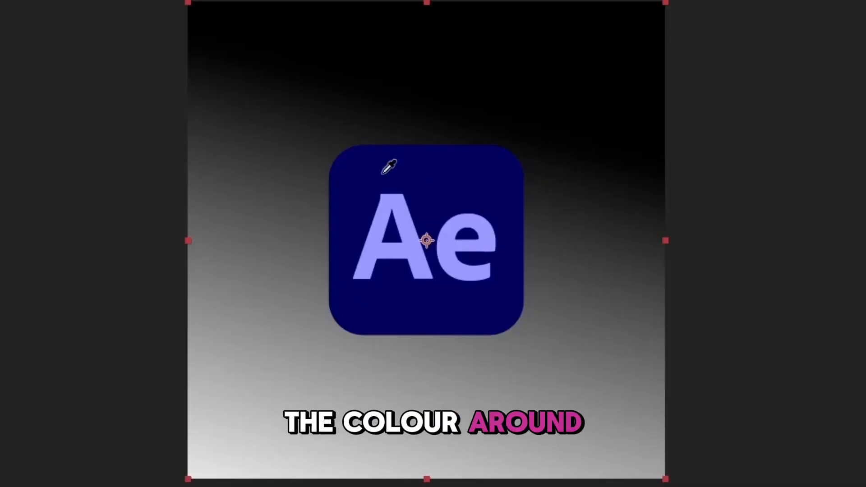
pyautogui.click(434, 158)
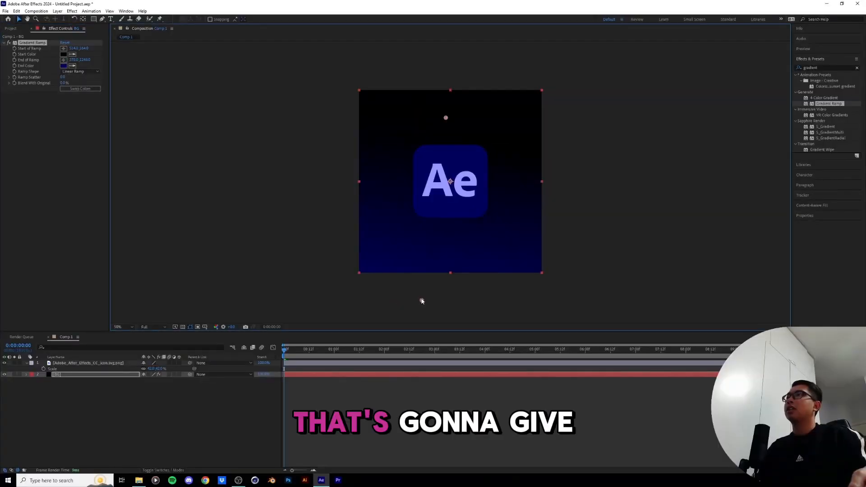
pyautogui.scroll(1, 406, 245)
pyautogui.moveTo(400, 232); pyautogui.dragTo(481, 150)
pyautogui.scroll(1, 444, 226)
pyautogui.scroll(-1, 443, 226)
pyautogui.click(124, 327)
pyautogui.click(131, 340)
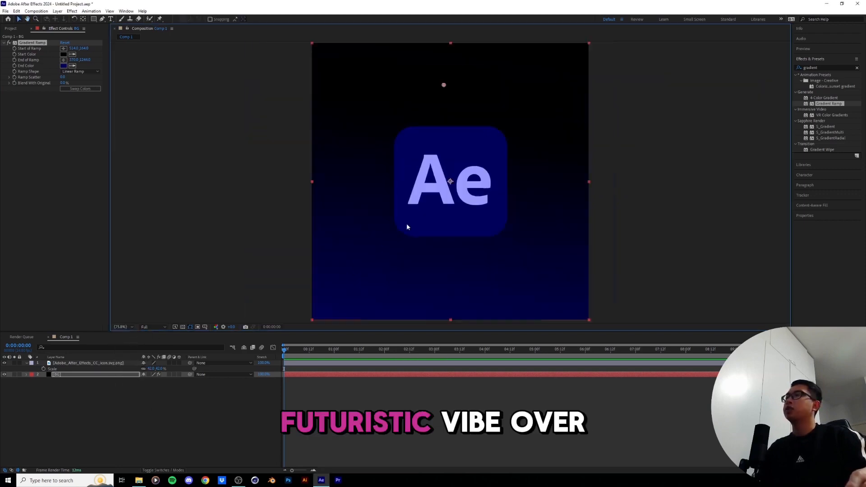
pyautogui.scroll(-1, 457, 230)
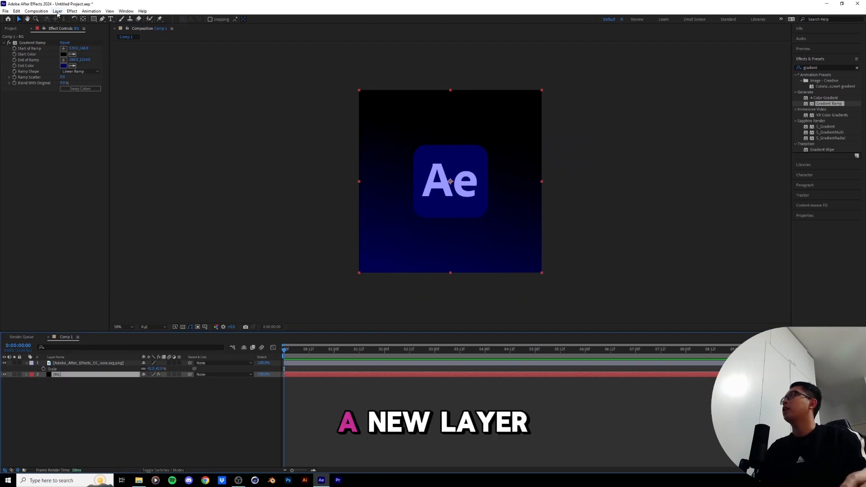
# - Create a comp-sized solid named Grid above the BG layer and apply the Grid effect from the Generate category to it
pyautogui.click(58, 11)
pyautogui.moveTo(63, 18)
pyautogui.click(198, 27)
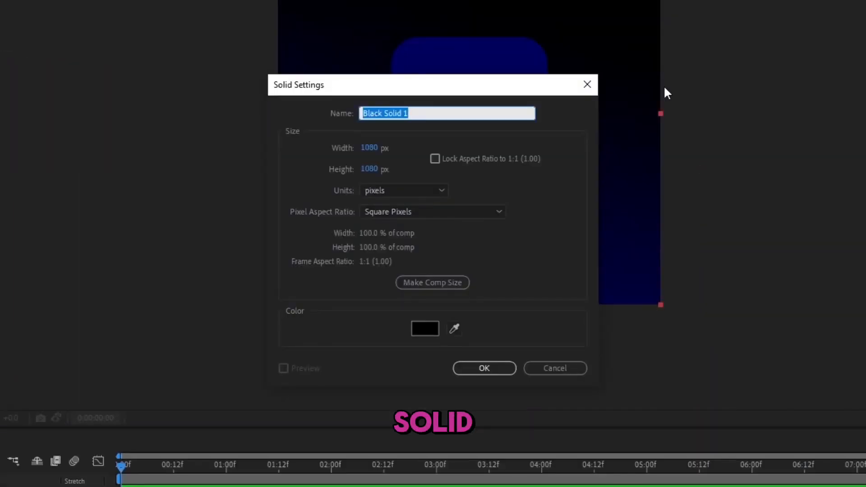
pyautogui.write('Grid')
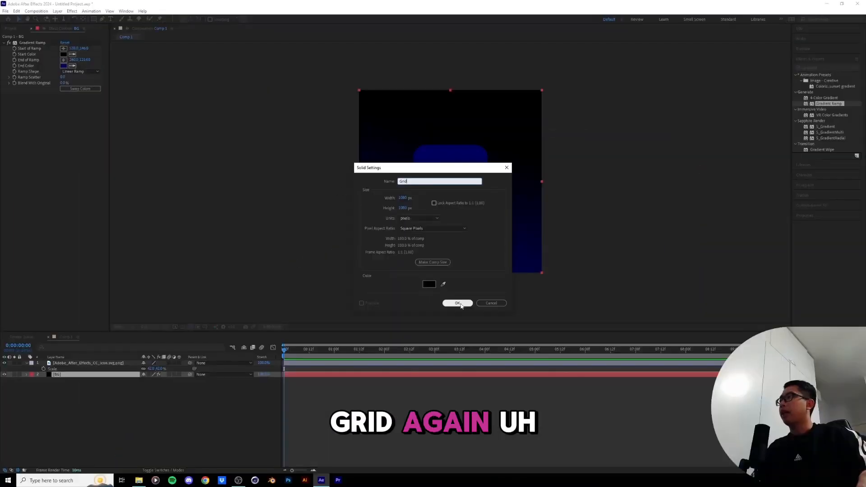
pyautogui.press('Return')
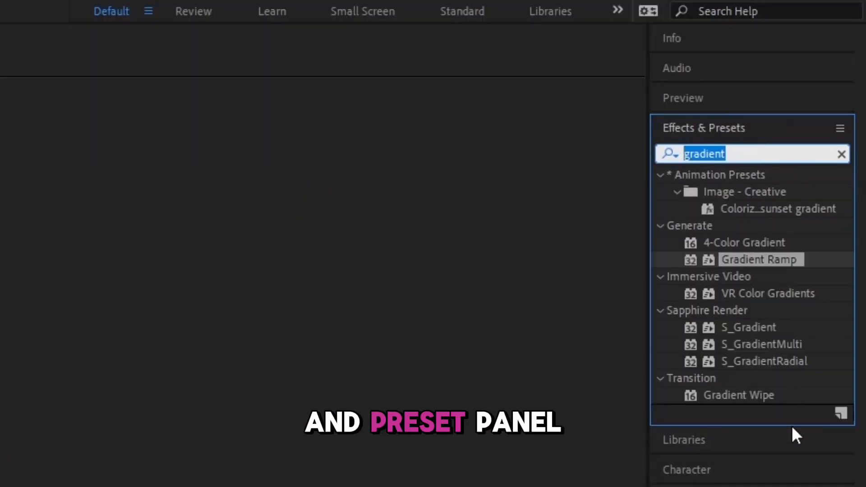
pyautogui.write('grid')
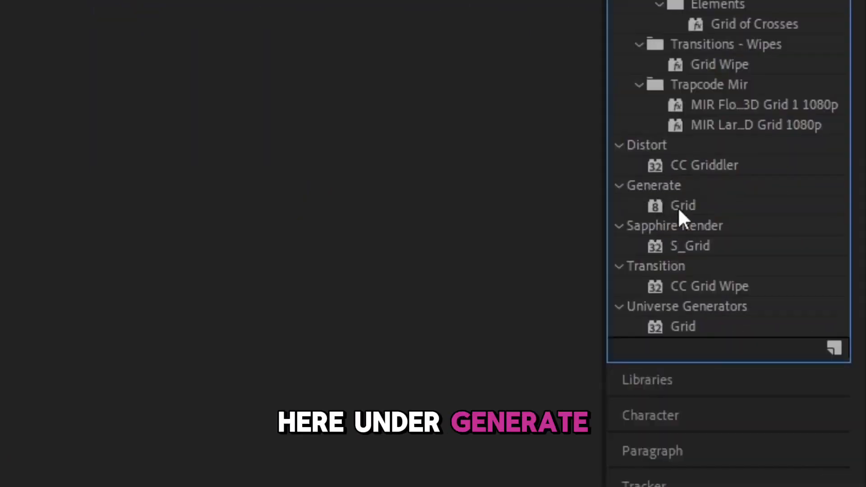
pyautogui.moveTo(680, 207); pyautogui.dragTo(88, 375)
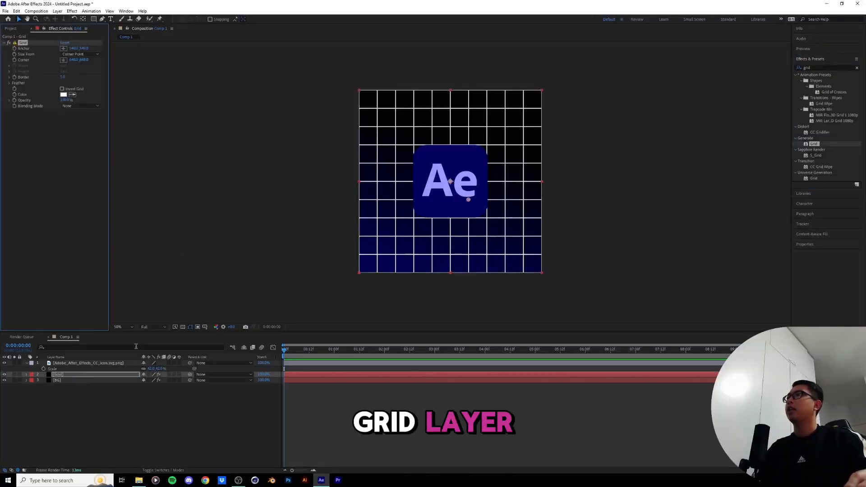
# - Thin the lines of the Grid effect by setting its Border to 3.0
pyautogui.moveTo(407, 191); pyautogui.dragTo(400, 195)
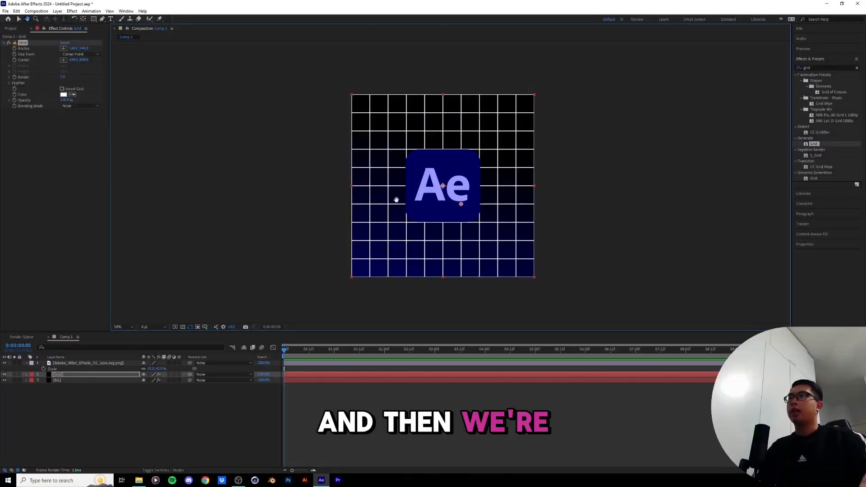
pyautogui.press('.')
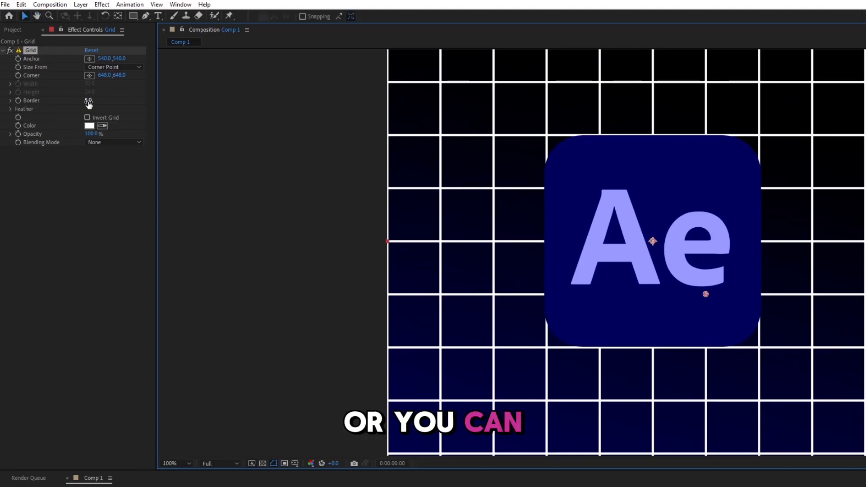
pyautogui.moveTo(89, 103); pyautogui.dragTo(81, 104)
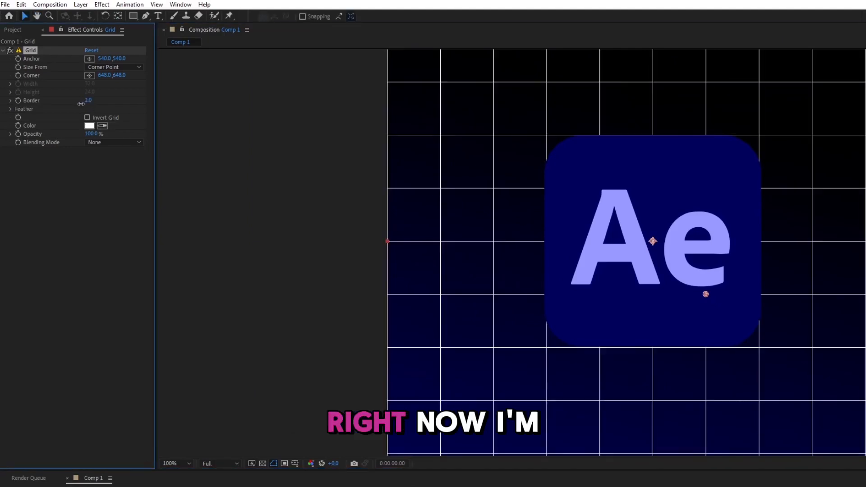
pyautogui.press('Return')
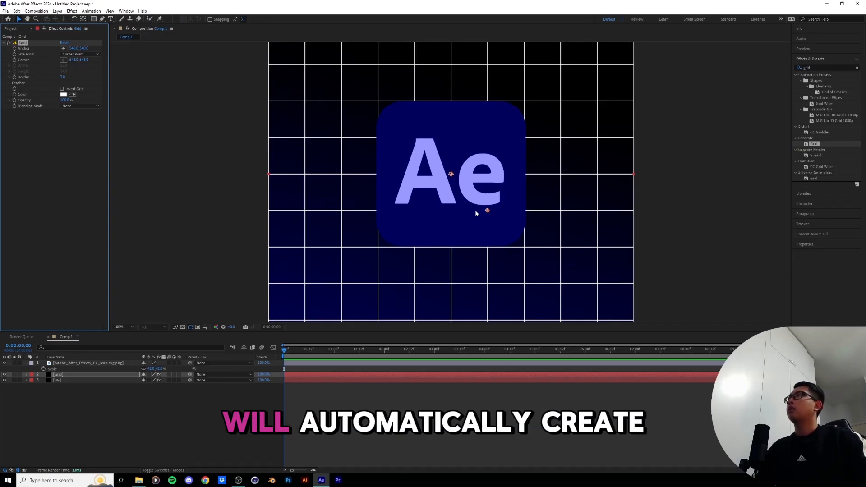
pyautogui.press('.')
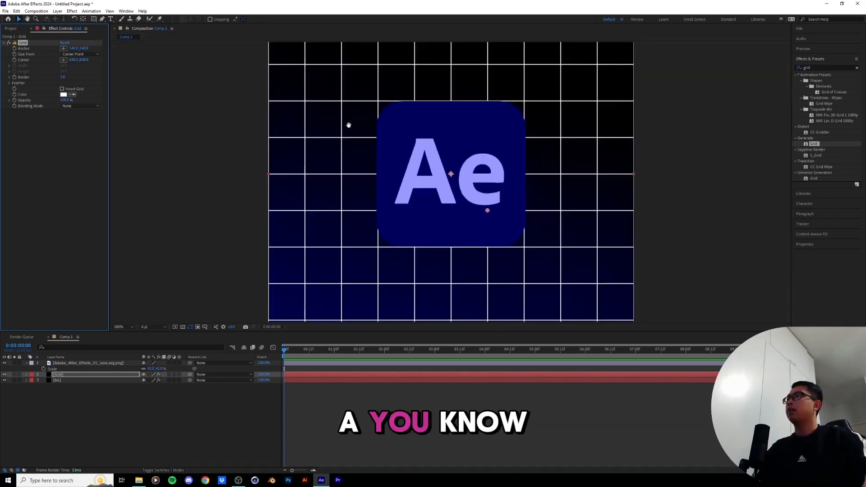
pyautogui.moveTo(348, 126); pyautogui.dragTo(321, 132)
pyautogui.moveTo(714, 176); pyautogui.dragTo(628, 29)
pyautogui.moveTo(650, 193); pyautogui.dragTo(671, 249)
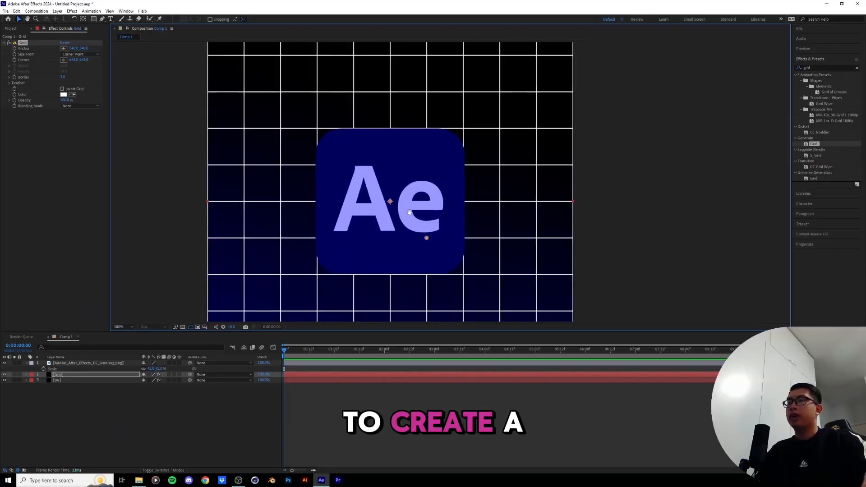
pyautogui.moveTo(409, 212); pyautogui.dragTo(421, 199)
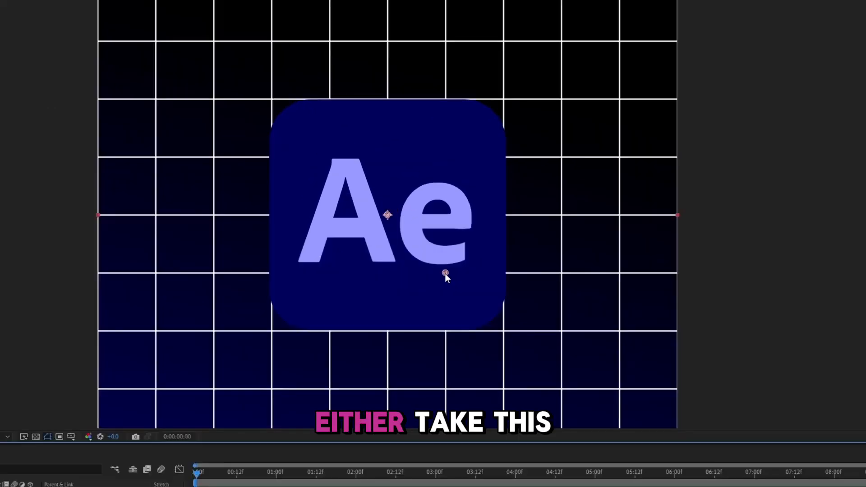
# - Tighten the Grid effect's cells into smaller squares by setting its Corner to 628.0, 628.0
pyautogui.moveTo(440, 223); pyautogui.dragTo(436, 217)
pyautogui.moveTo(435, 260); pyautogui.dragTo(415, 238)
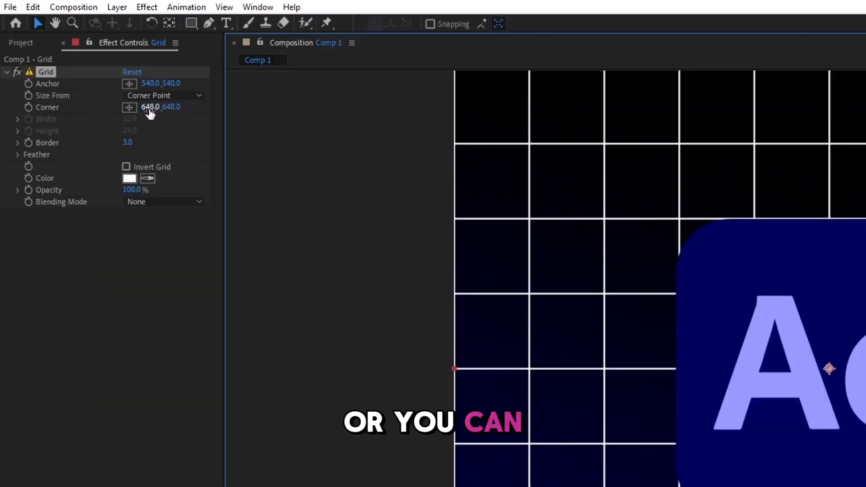
pyautogui.click(150, 109)
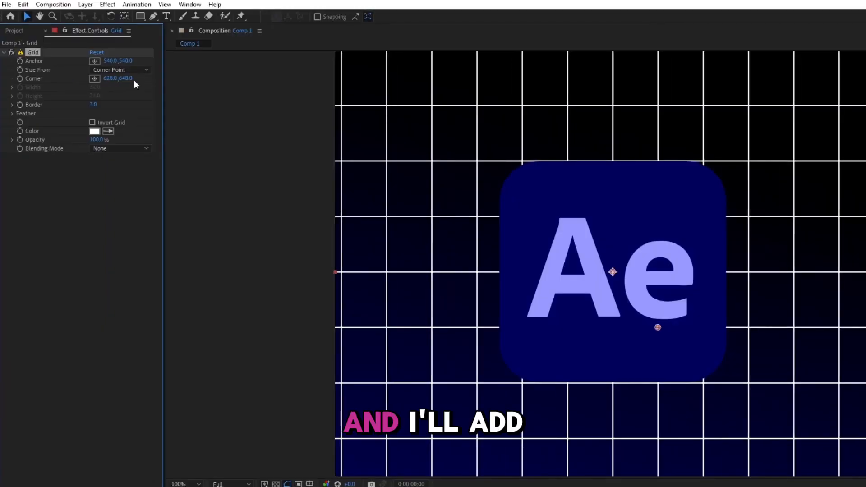
pyautogui.click(134, 79)
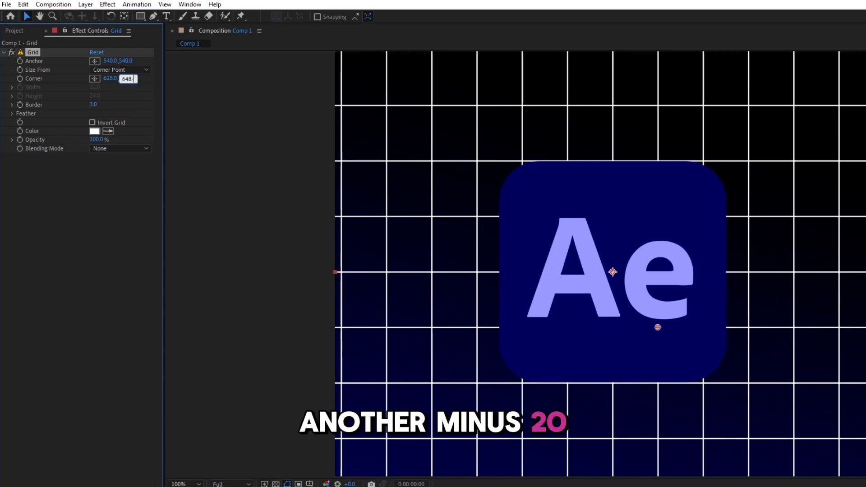
pyautogui.press('Return')
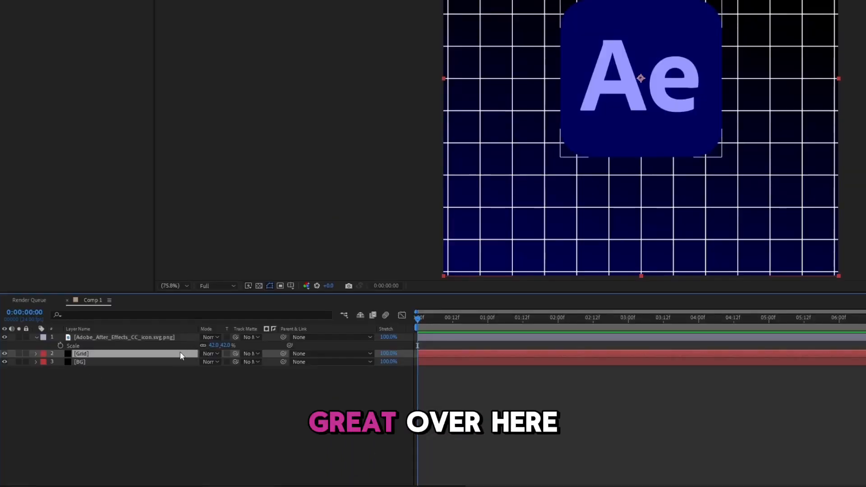
# - Set the Grid layer's blending mode to Soft Light and inspect the grid lines around the icon
pyautogui.click(206, 354)
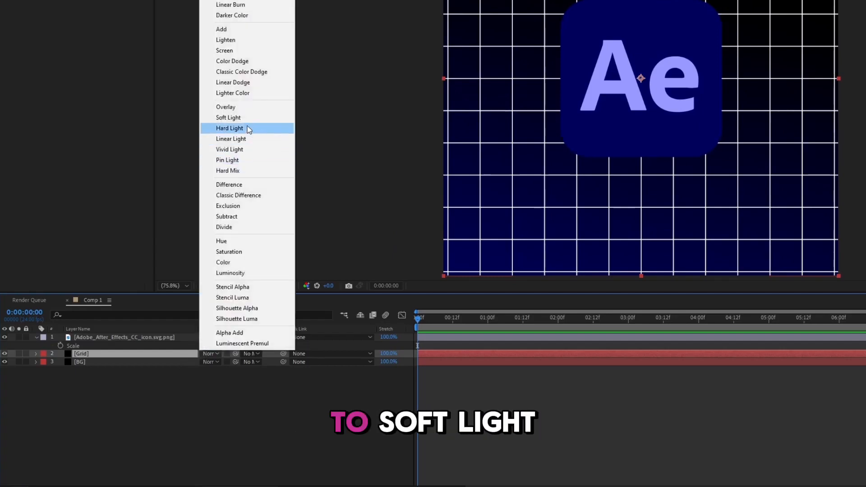
pyautogui.click(245, 119)
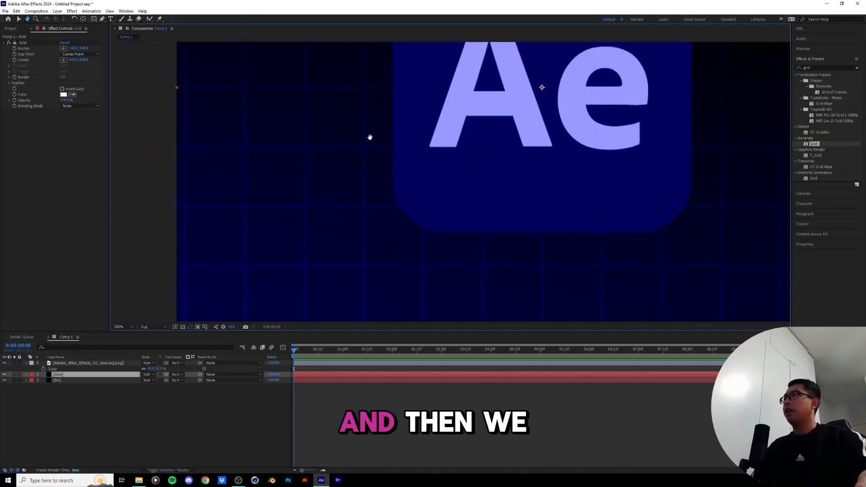
pyautogui.scroll(-4, 373, 197)
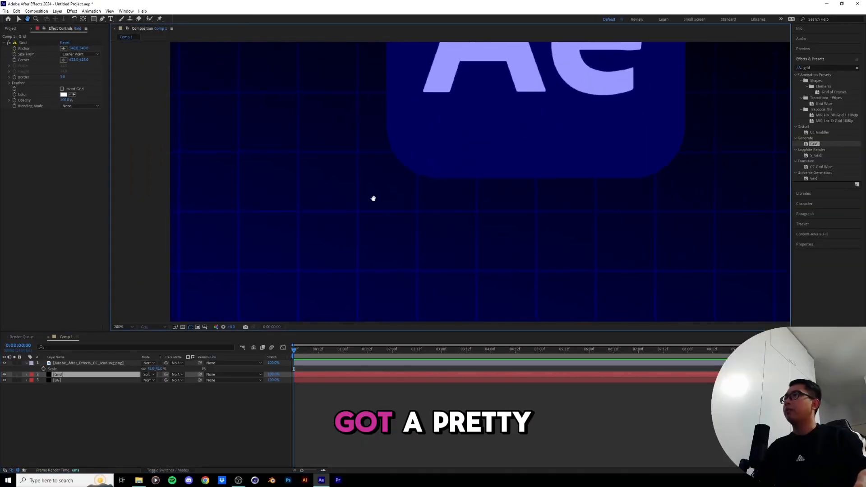
pyautogui.moveTo(455, 138); pyautogui.dragTo(389, 222)
pyautogui.moveTo(630, 144); pyautogui.dragTo(488, 188)
pyautogui.moveTo(464, 130); pyautogui.dragTo(450, 275)
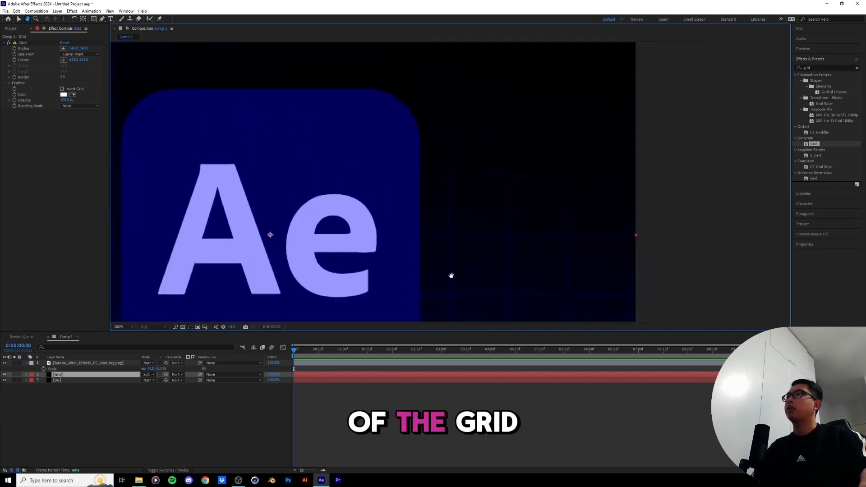
pyautogui.moveTo(461, 163); pyautogui.dragTo(537, 208)
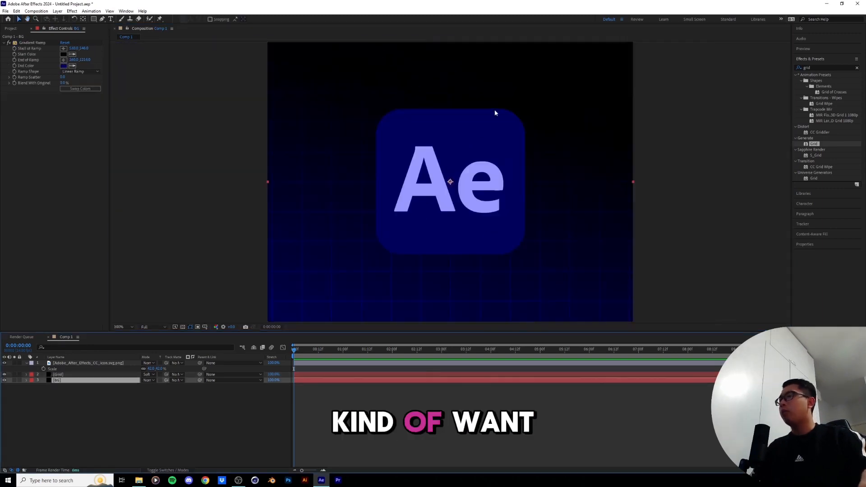
# - Lighten the Start Color of the BG layer's Gradient Ramp to the near-black 0B0B0B
pyautogui.moveTo(494, 112); pyautogui.dragTo(467, 217)
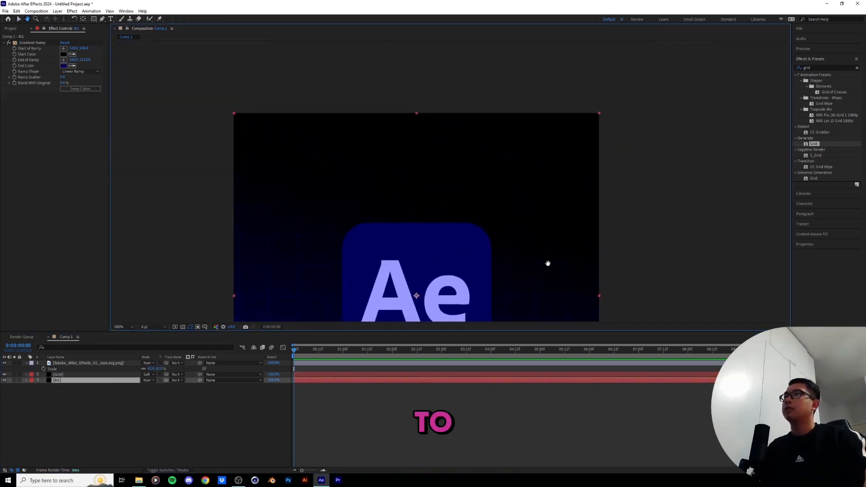
pyautogui.scroll(2, 541, 245)
pyautogui.moveTo(535, 226); pyautogui.dragTo(494, 201)
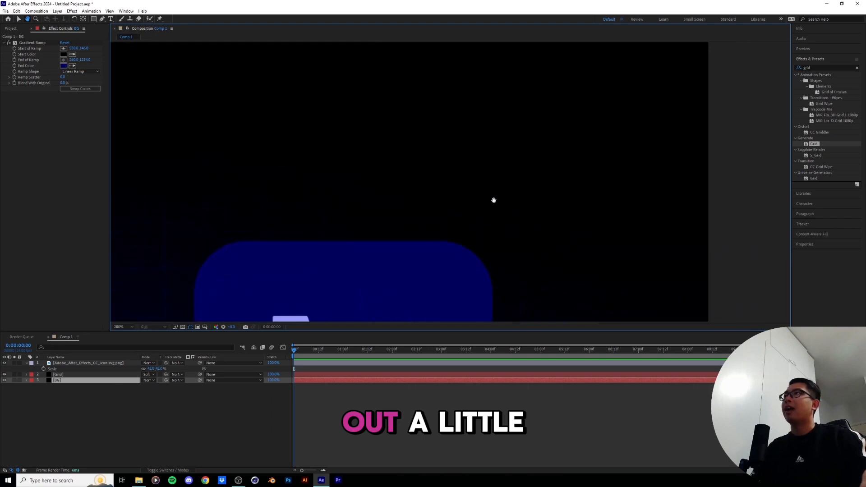
pyautogui.click(63, 54)
pyautogui.moveTo(101, 263); pyautogui.dragTo(96, 263)
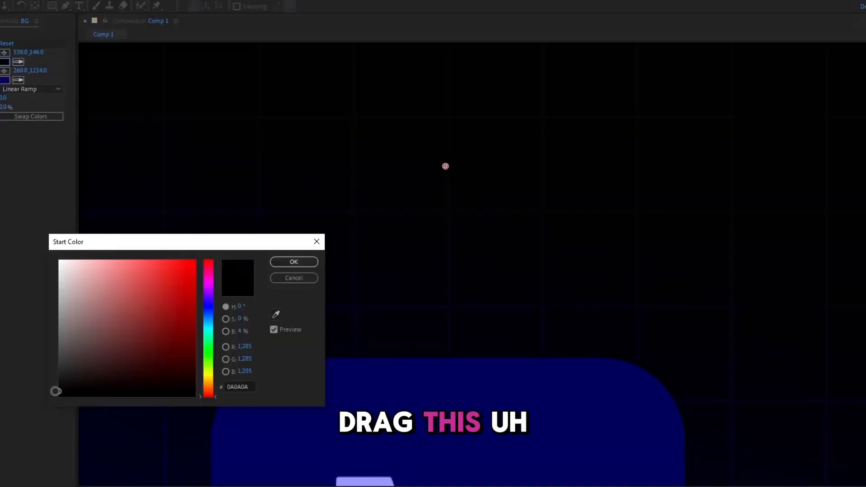
pyautogui.moveTo(55, 389); pyautogui.dragTo(54, 391)
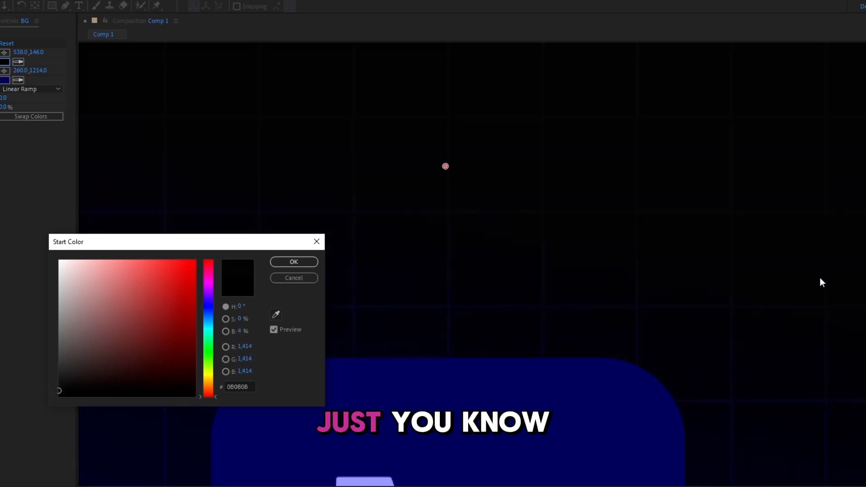
pyautogui.click(311, 262)
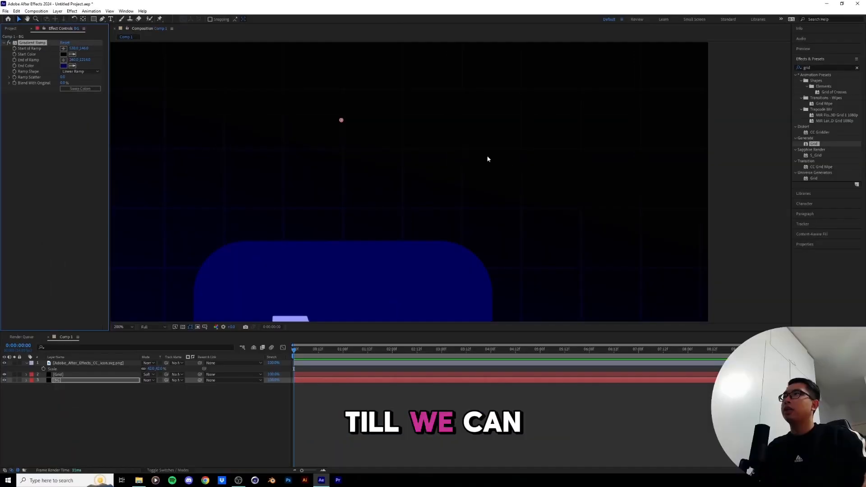
pyautogui.scroll(-2, 496, 207)
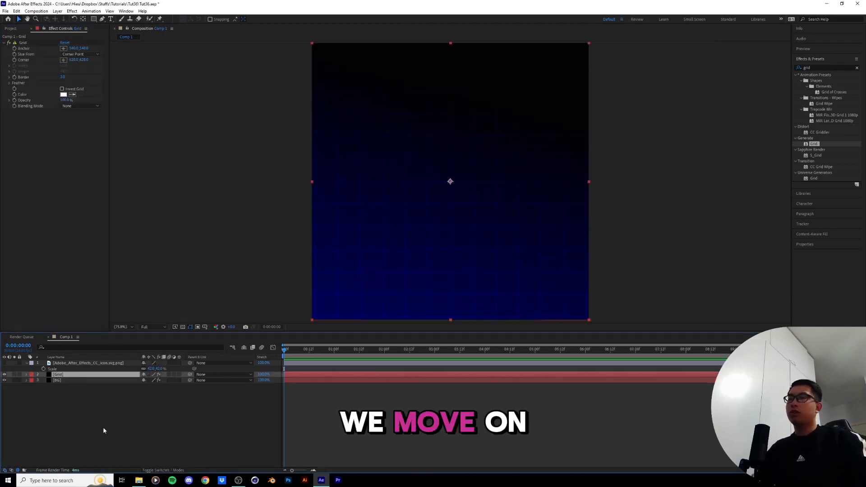
# - Make the Grid layer 3D and resize its solid to 2080 x 2080 px with the aspect ratio locked
pyautogui.click(179, 374)
pyautogui.click(36, 11)
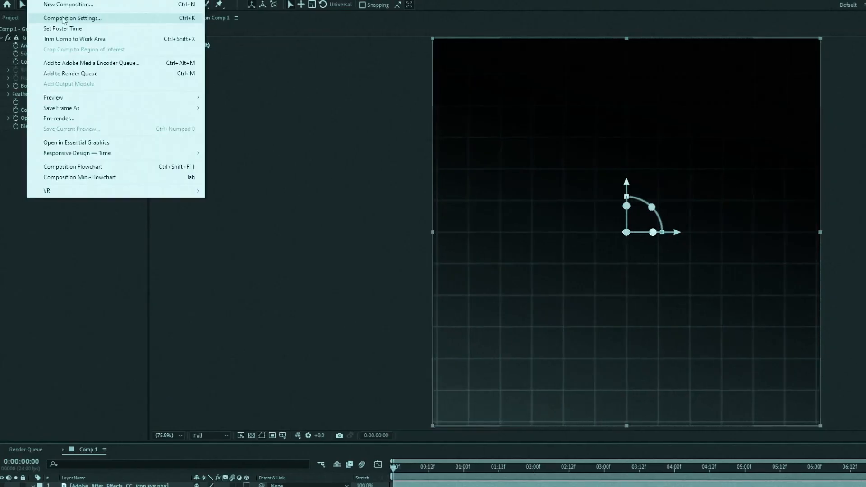
pyautogui.click(36, 11)
pyautogui.click(58, 11)
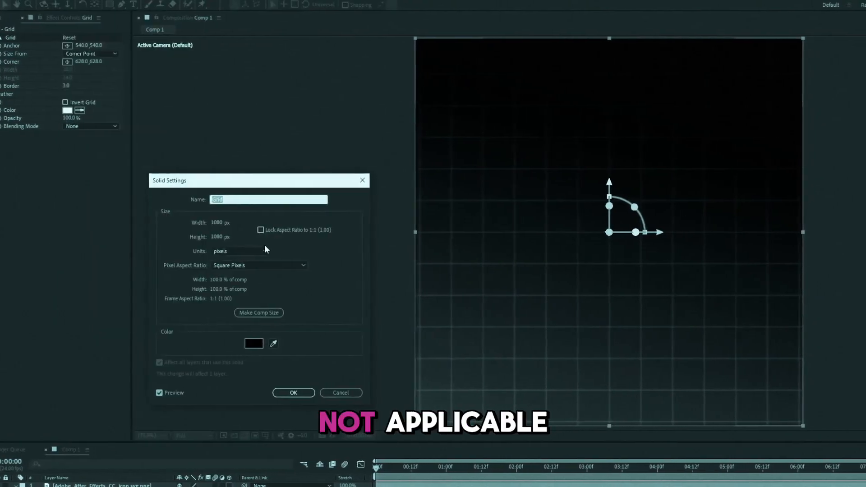
pyautogui.click(265, 229)
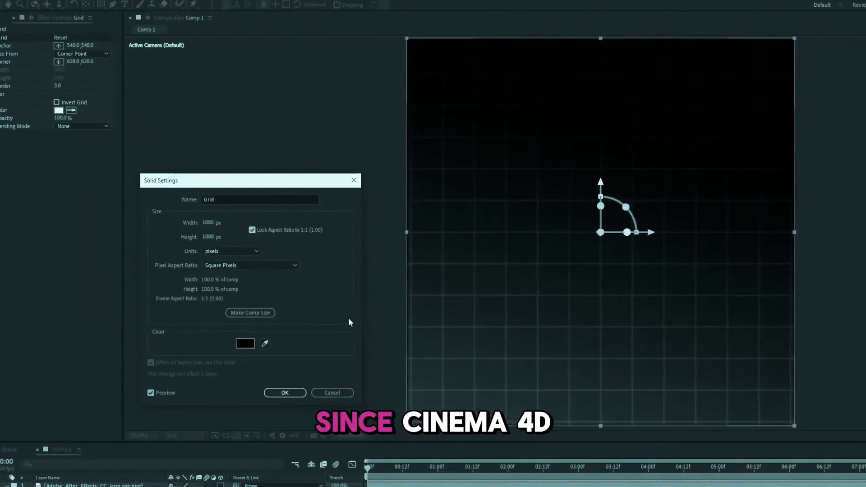
pyautogui.click(204, 222)
pyautogui.write('2080')
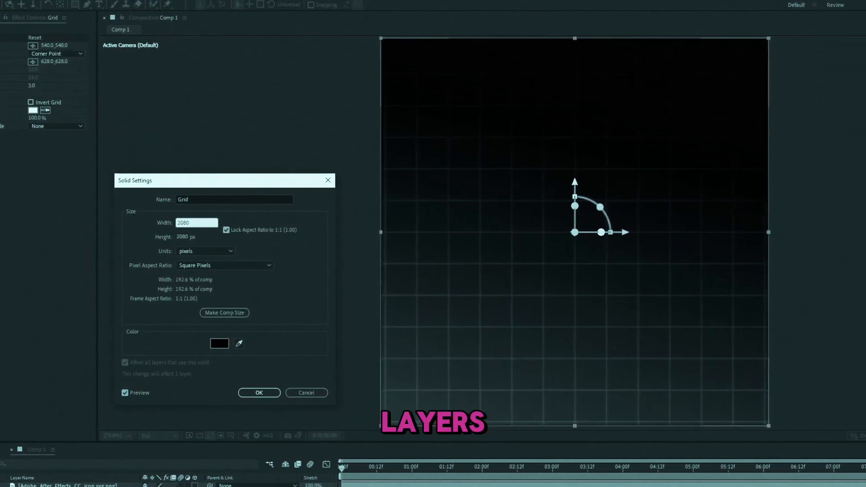
pyautogui.press('Return')
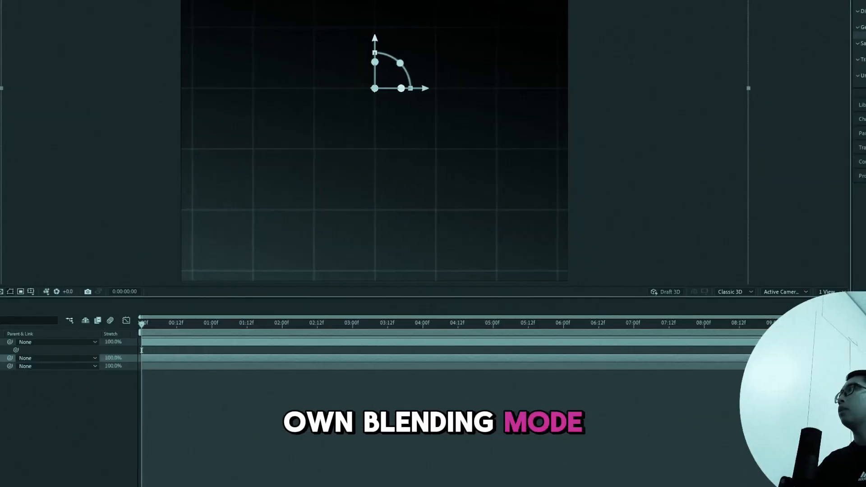
# - Enlarge the Grid solid further by setting its width to 3080 px
pyautogui.hotkey('ctrl', 'shift', 'y')
pyautogui.click(171, 222)
pyautogui.write('3080')
pyautogui.press('Return')
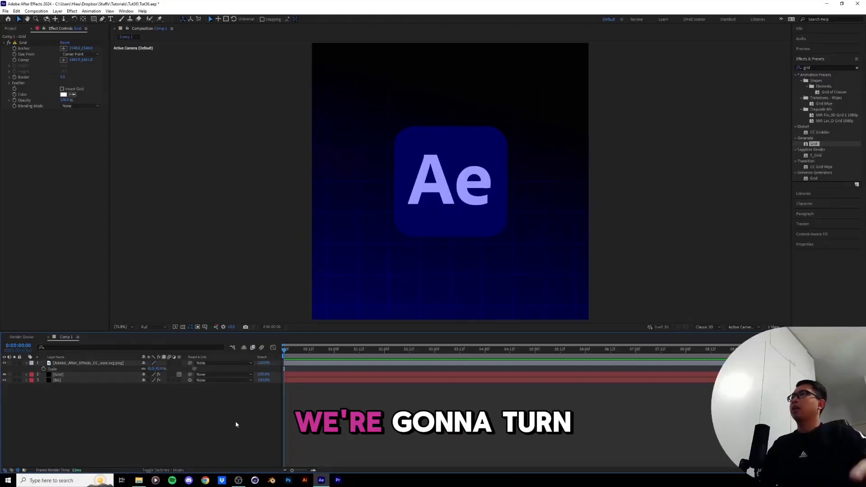
# - Select the After Effects icon layer and hide the Grid and BG layers
pyautogui.click(451, 149)
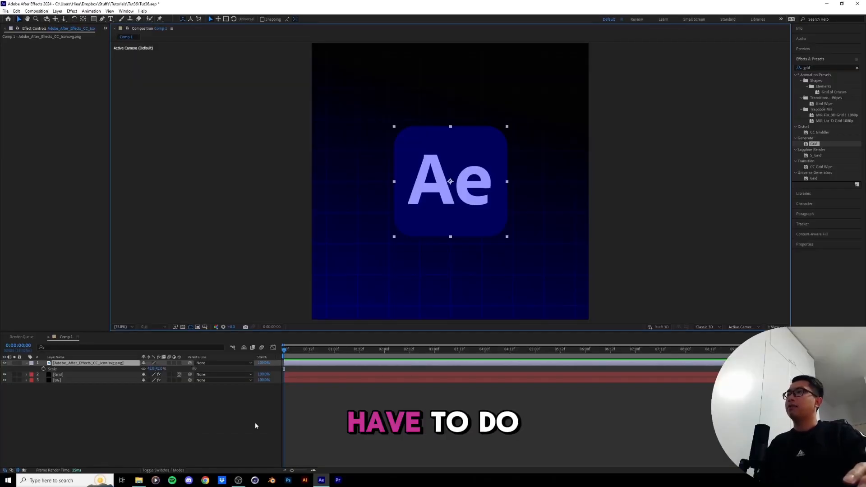
pyautogui.press('.')
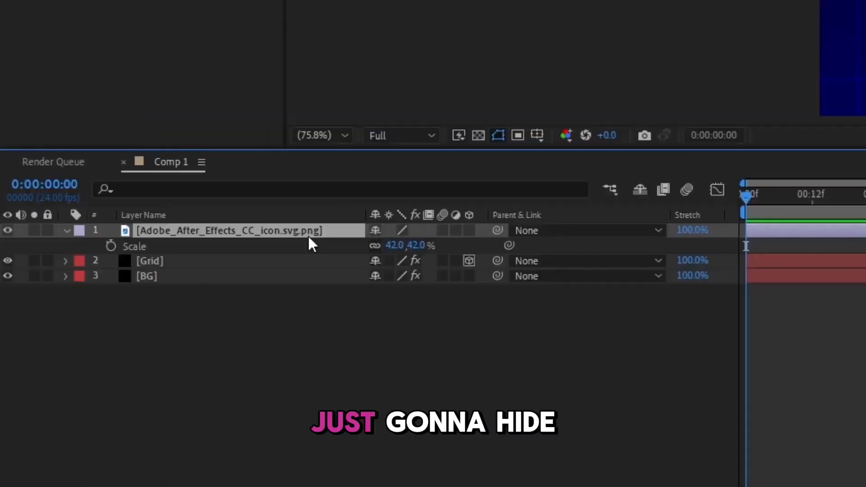
pyautogui.moveTo(7, 260); pyautogui.dragTo(7, 276)
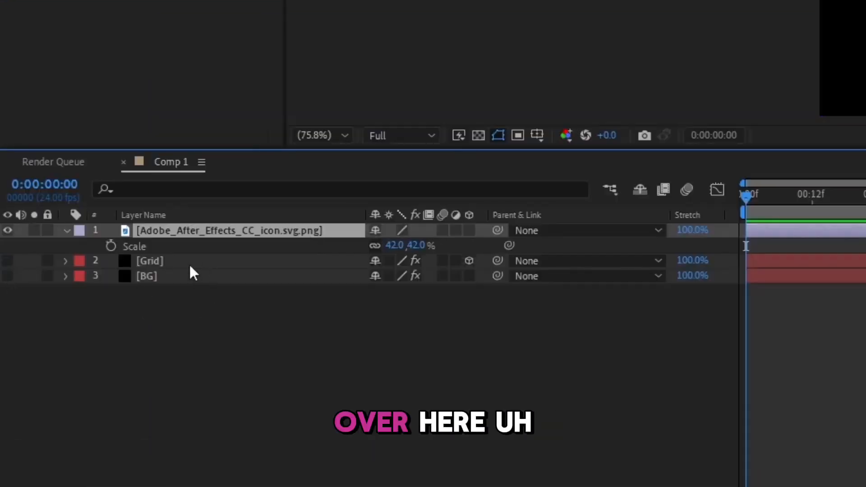
# - Create a new shape layer and fill the whole comp with a rounded rectangle on it
pyautogui.click(104, 13)
pyautogui.moveTo(113, 31)
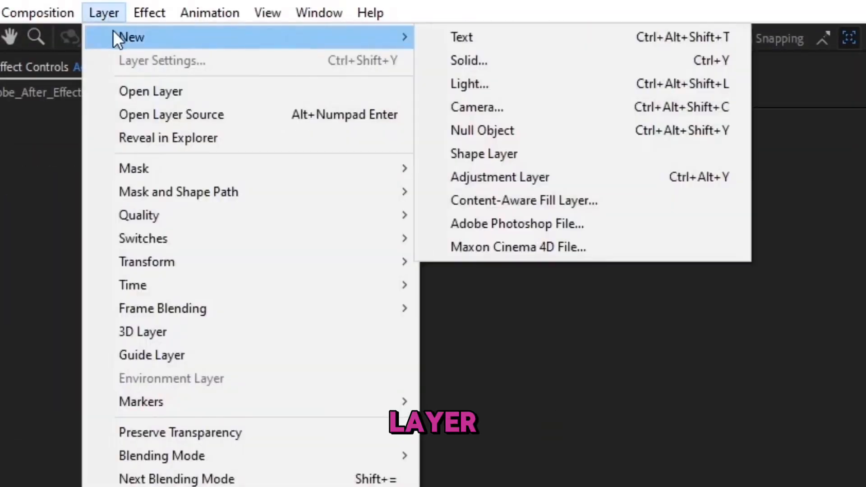
pyautogui.click(516, 156)
pyautogui.click(216, 37)
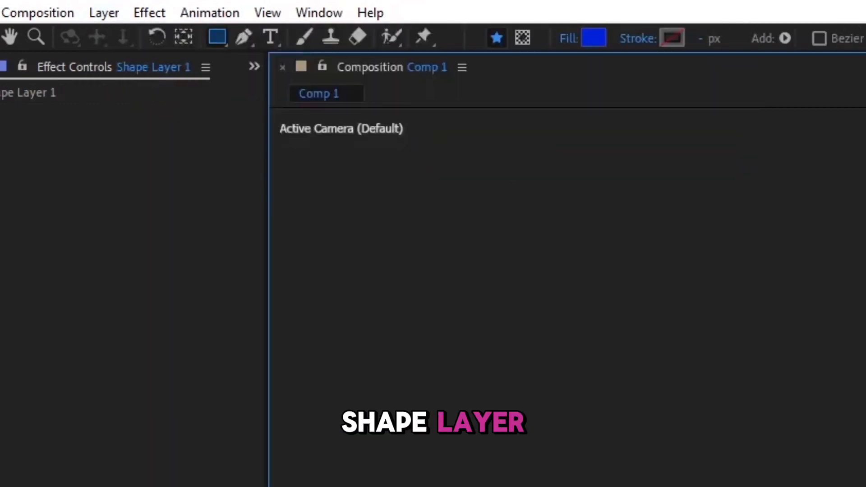
pyautogui.click(218, 40)
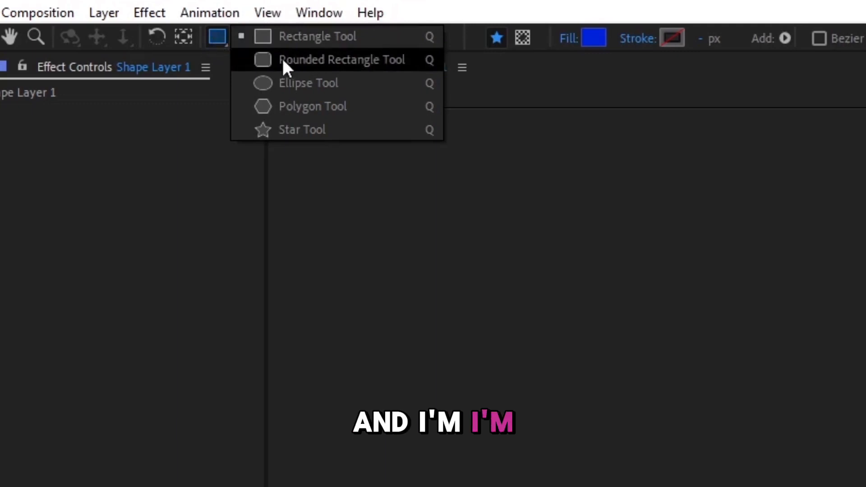
pyautogui.click(390, 66)
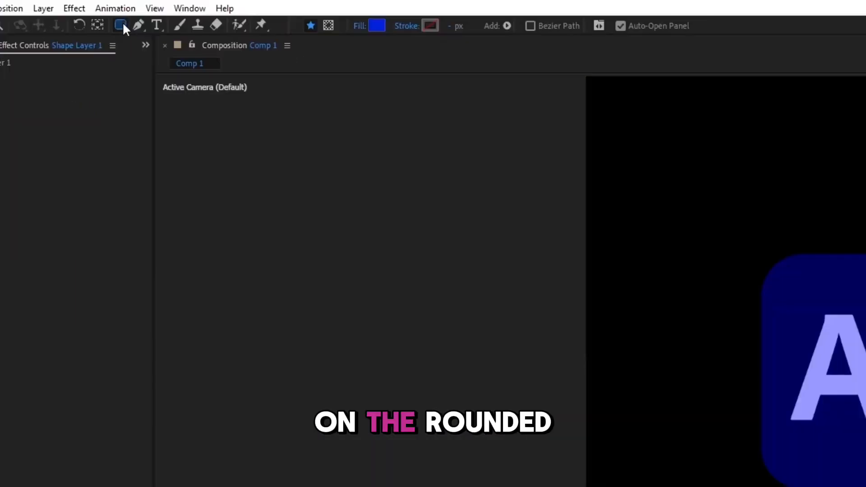
pyautogui.doubleClick(122, 25)
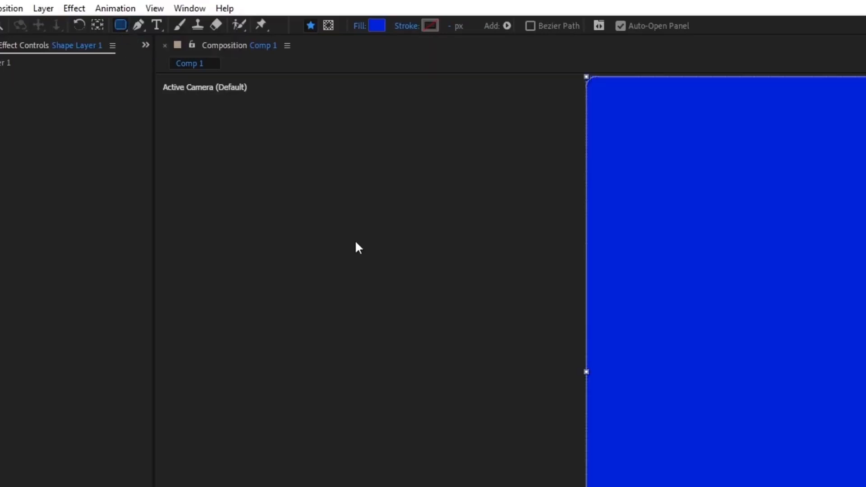
pyautogui.press('v')
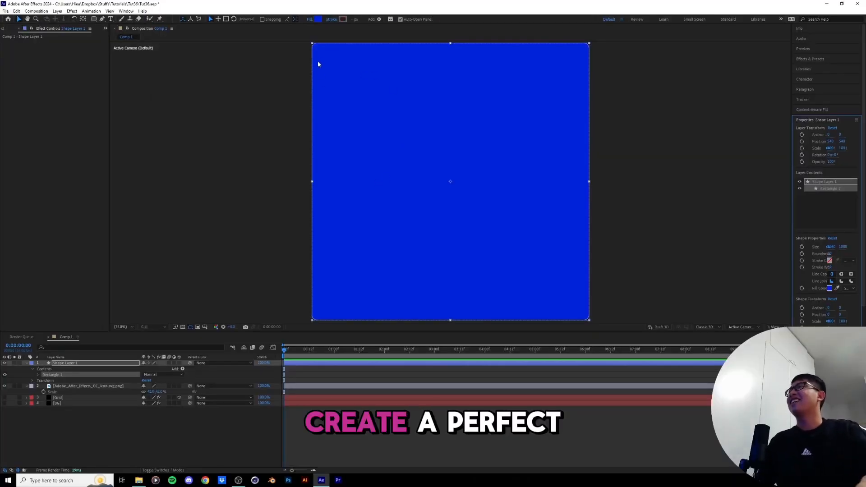
# - Shrink the rectangle path's Size to 440.0, 440.0 to match the icon, checking its edges against the transparency grid
pyautogui.click(38, 375)
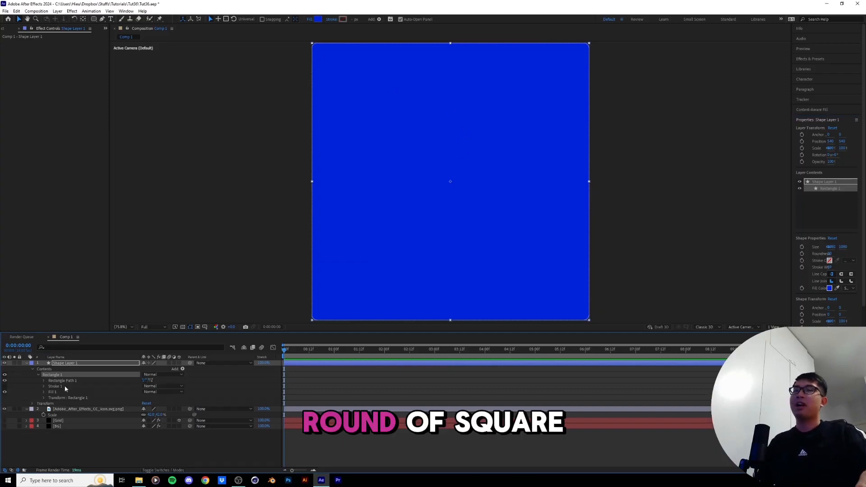
pyautogui.click(43, 381)
pyautogui.moveTo(366, 305); pyautogui.dragTo(328, 317)
pyautogui.scroll(1, 481, 200)
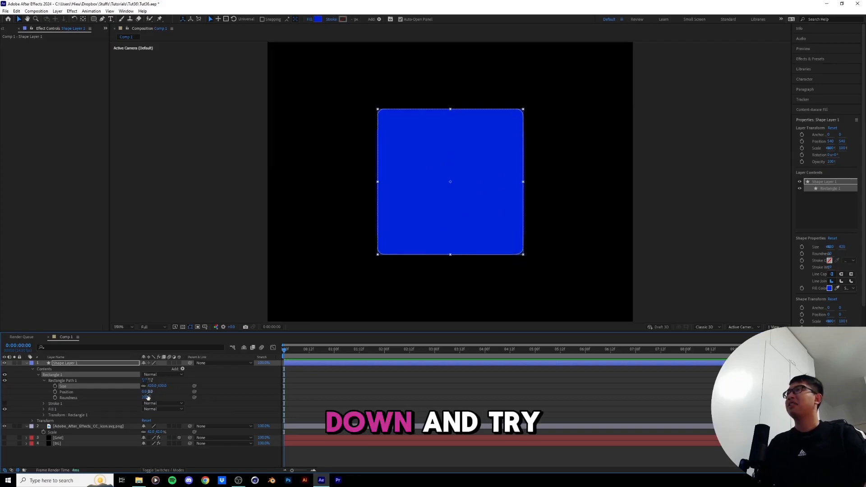
pyautogui.moveTo(159, 387); pyautogui.dragTo(163, 388)
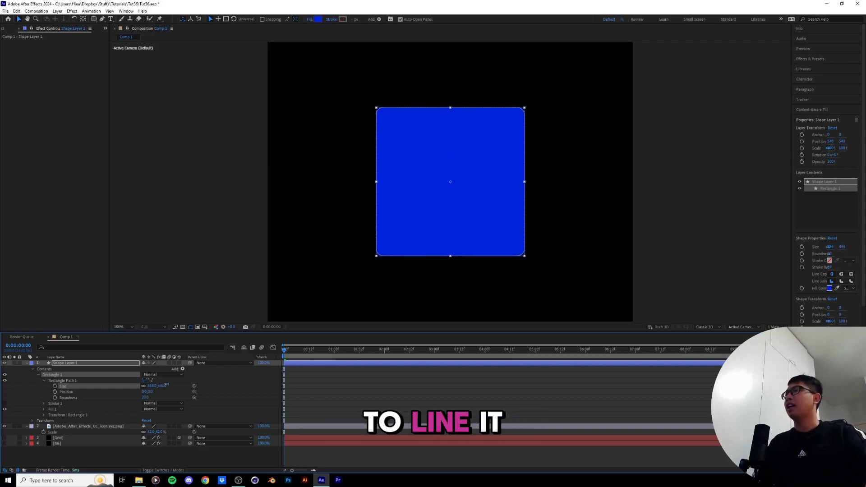
pyautogui.click(182, 326)
pyautogui.scroll(1, 372, 246)
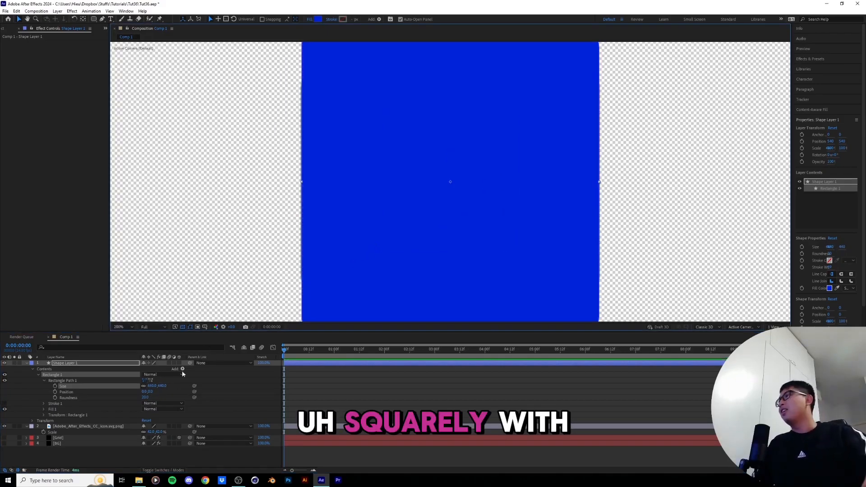
pyautogui.moveTo(156, 385); pyautogui.dragTo(164, 385)
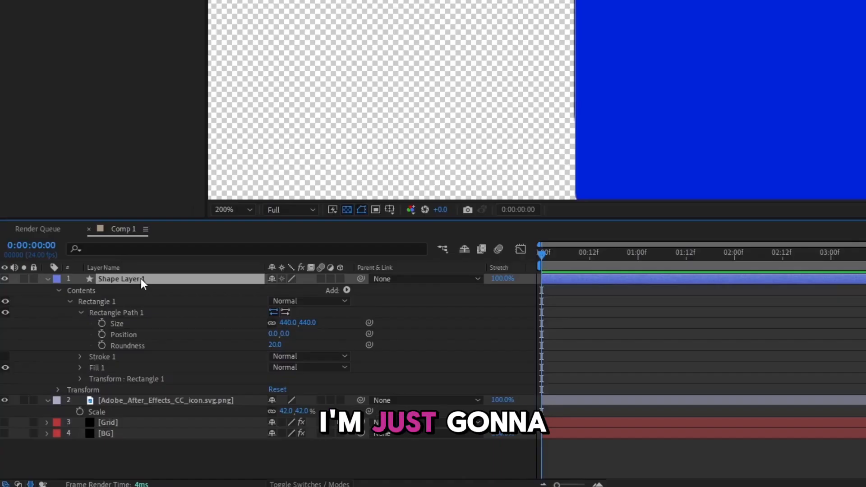
# - Rename the rounded-rectangle shape layer as 3D BACK
pyautogui.press('Return')
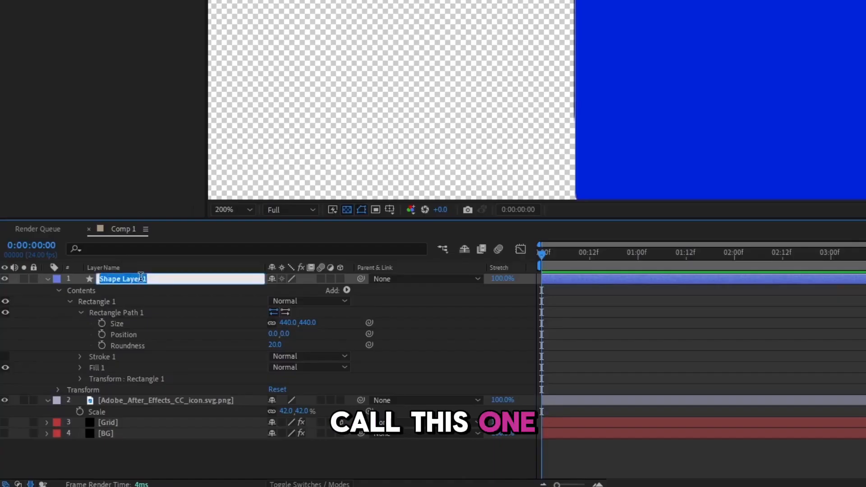
pyautogui.write('3D BACK')
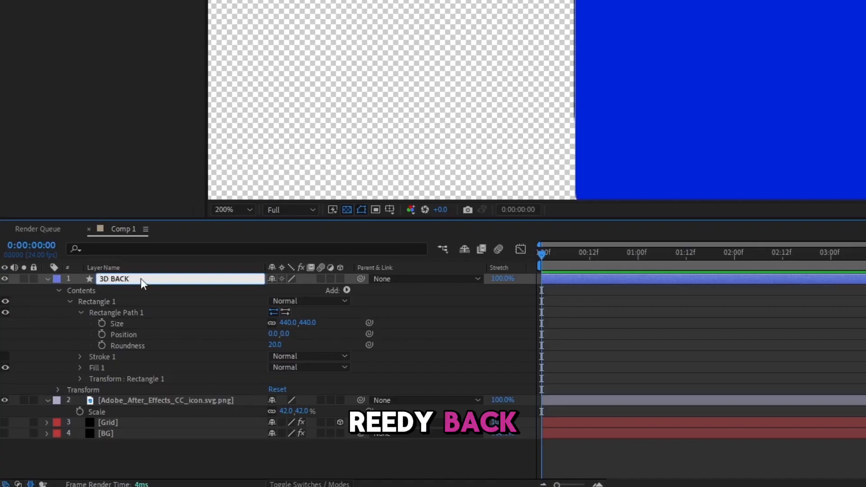
pyautogui.press('Return')
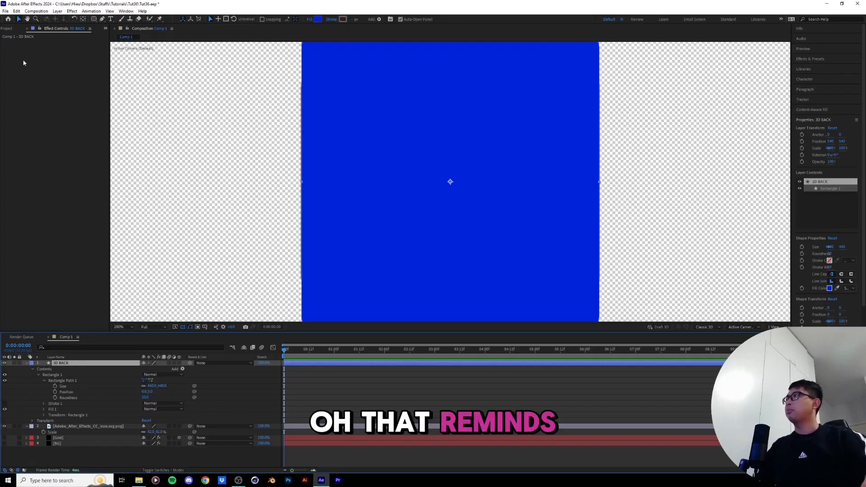
# - Rename the composition in the project as MAIN COMP
pyautogui.click(8, 28)
pyautogui.click(25, 96)
pyautogui.press('Return')
pyautogui.write('MAIN COMP')
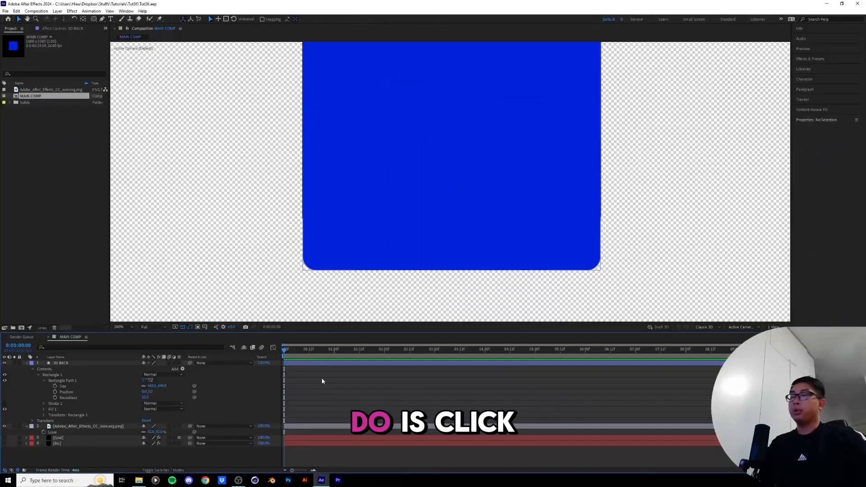
# - Lower the 3D BACK layer's opacity to 67% and compare its edges and corners with the icon beneath
pyautogui.click(58, 364)
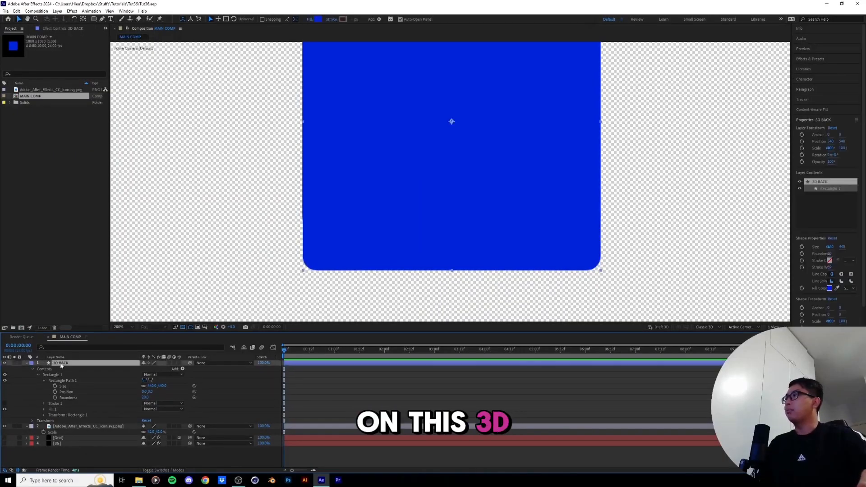
pyautogui.press('t')
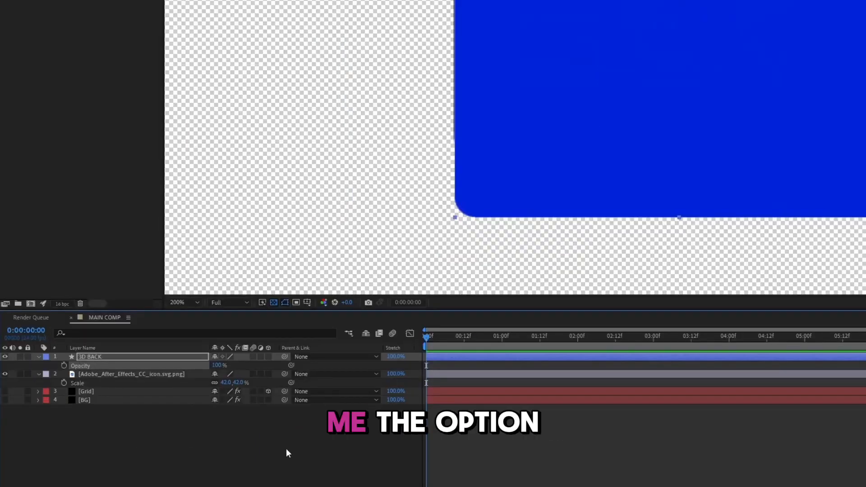
pyautogui.click(287, 450)
pyautogui.click(97, 366)
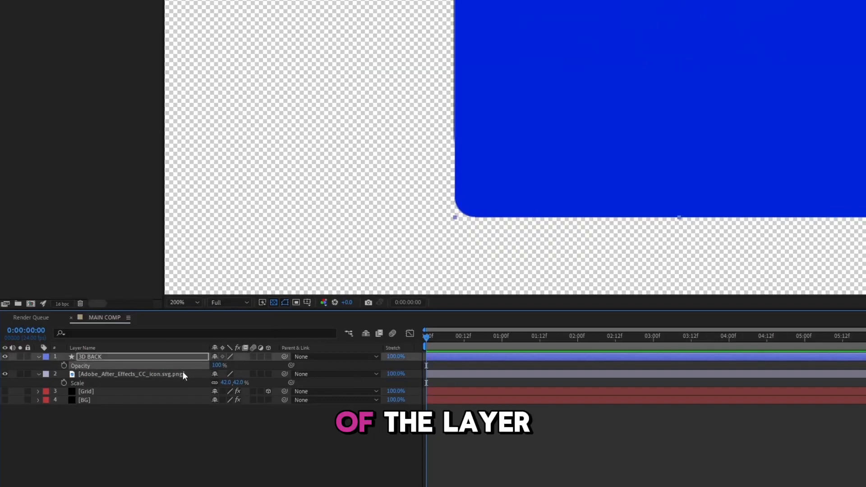
pyautogui.moveTo(218, 367); pyautogui.dragTo(204, 367)
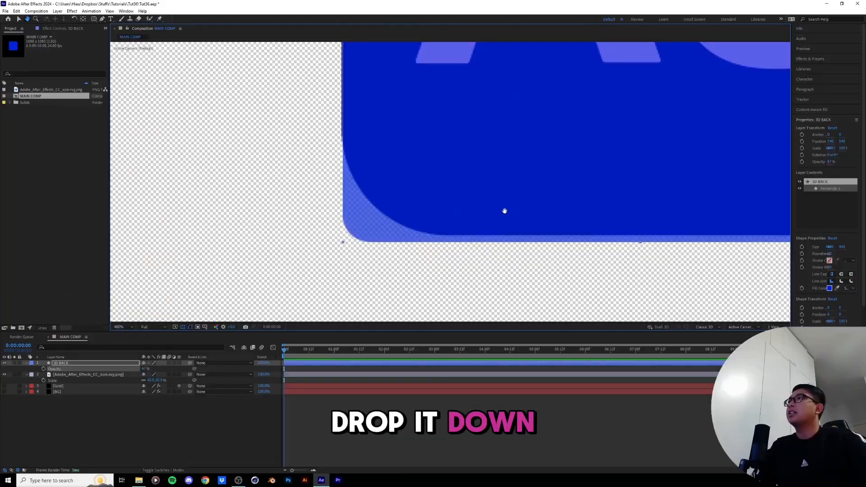
pyautogui.scroll(3, 473, 226)
pyautogui.moveTo(479, 145); pyautogui.dragTo(447, 334)
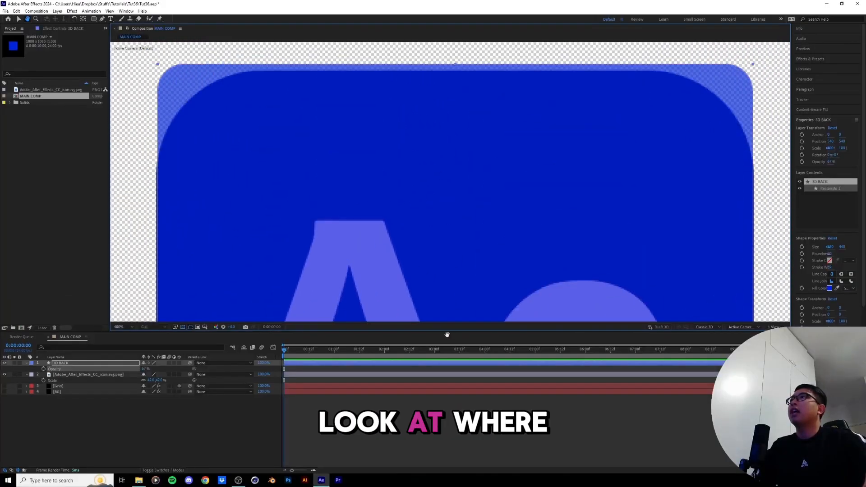
pyautogui.moveTo(484, 232); pyautogui.dragTo(454, 206)
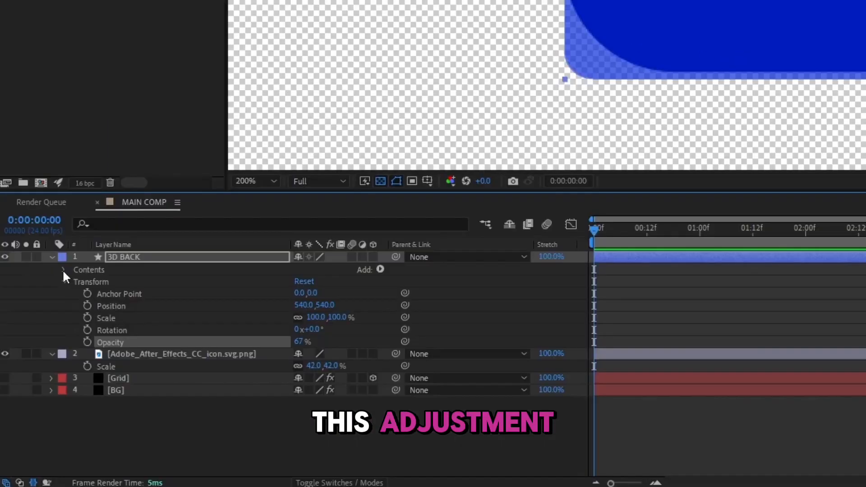
# - Set the 3D BACK rectangle path's Size to 441.0, 431.0 with unlinked proportions so its edges match the icon
pyautogui.click(63, 269)
pyautogui.click(77, 282)
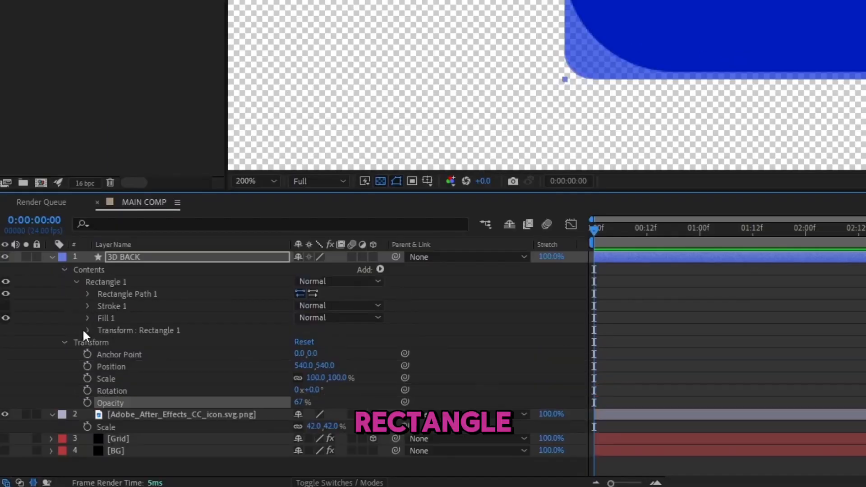
pyautogui.click(119, 293)
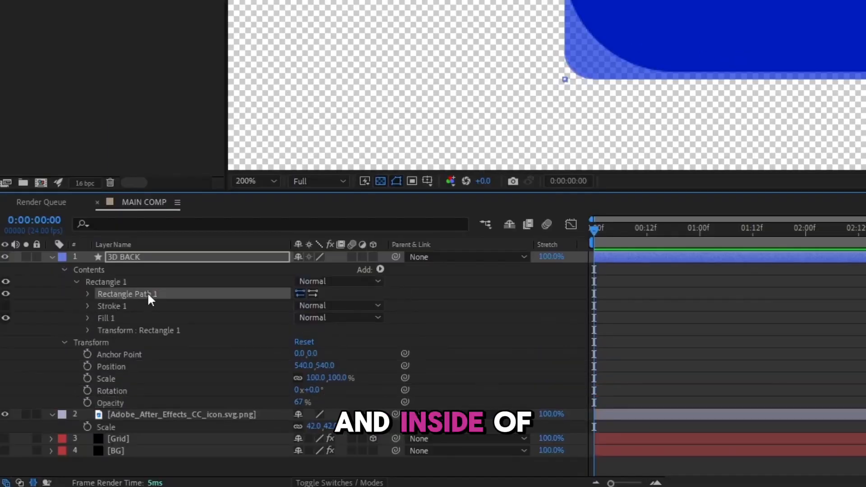
pyautogui.click(88, 294)
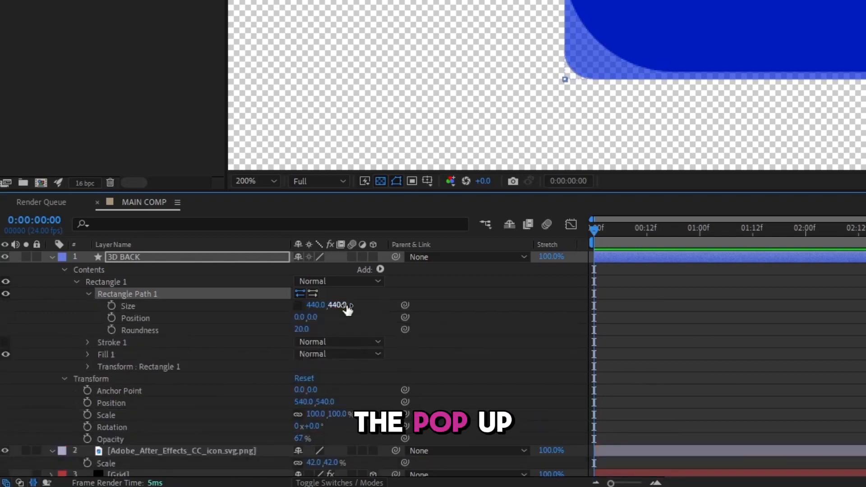
pyautogui.moveTo(341, 309); pyautogui.dragTo(335, 309)
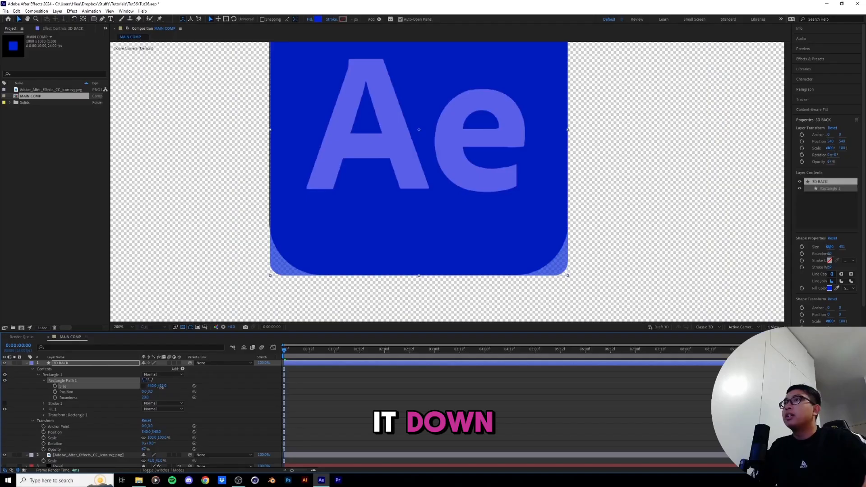
pyautogui.scroll(2, 412, 166)
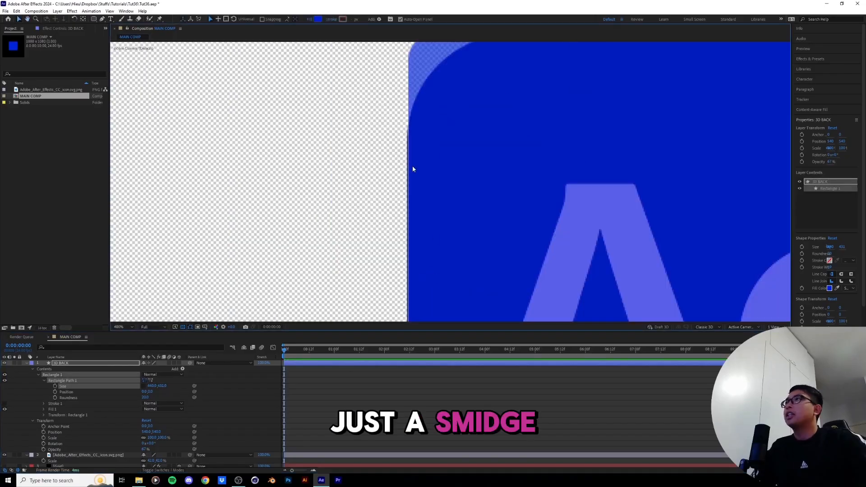
pyautogui.click(150, 386)
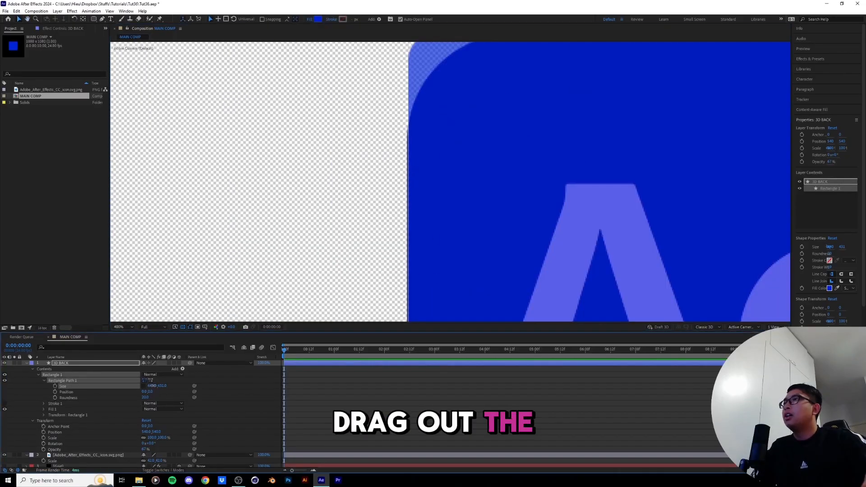
pyautogui.moveTo(151, 385); pyautogui.dragTo(153, 386)
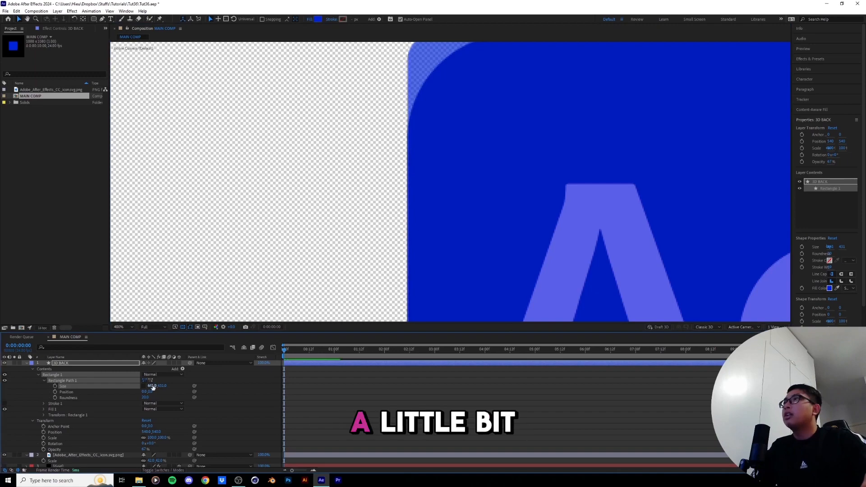
pyautogui.moveTo(608, 205); pyautogui.dragTo(192, 147)
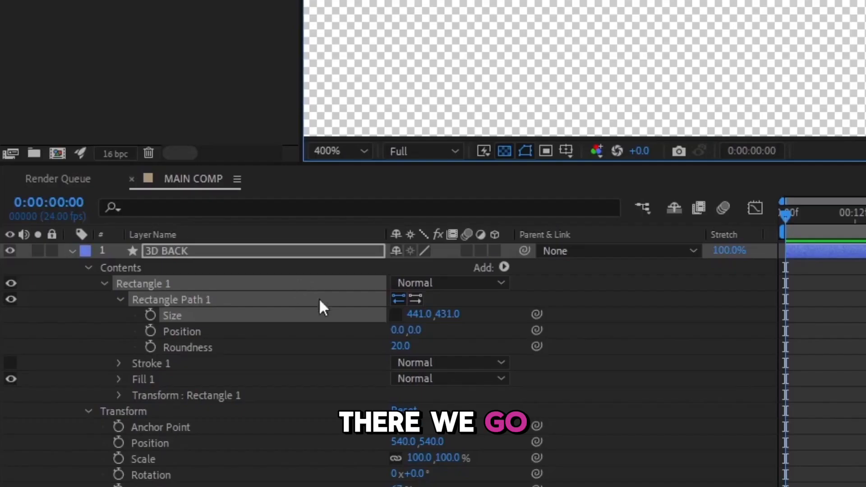
# - Increase the rectangle path's Roundness to 77 to match the icon's corners, and restore the layer's opacity to 100%
pyautogui.click(198, 348)
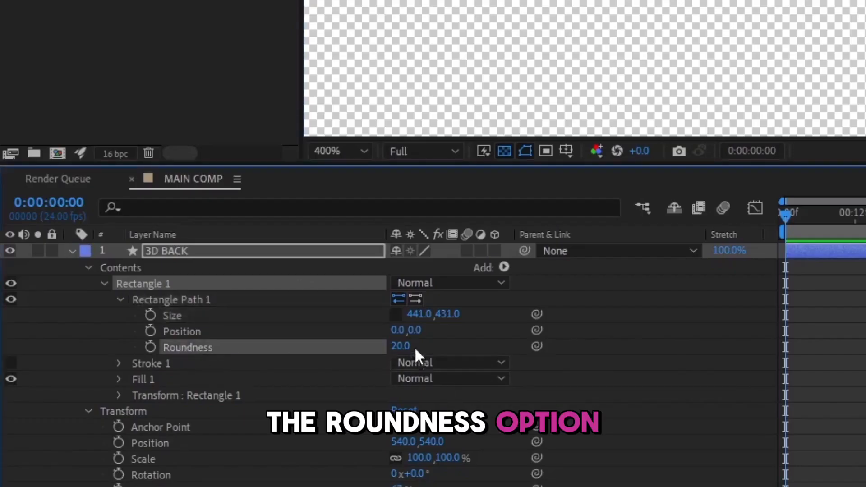
pyautogui.moveTo(402, 346); pyautogui.dragTo(432, 349)
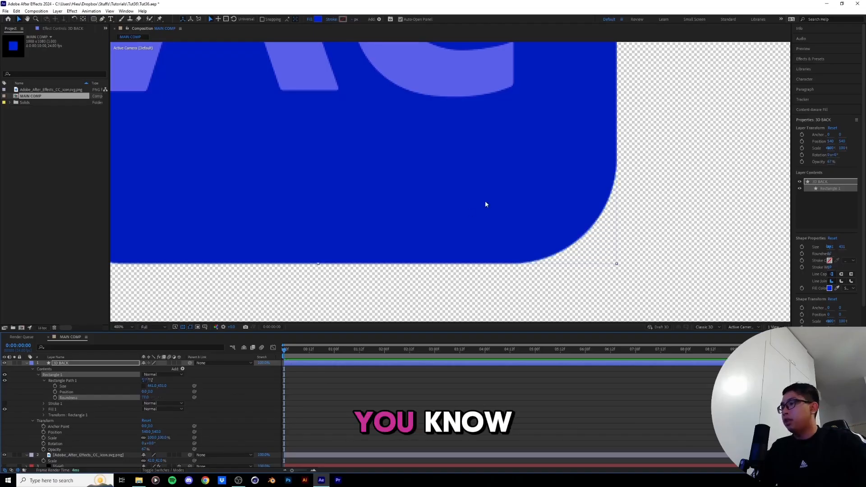
pyautogui.moveTo(485, 204); pyautogui.dragTo(245, 245)
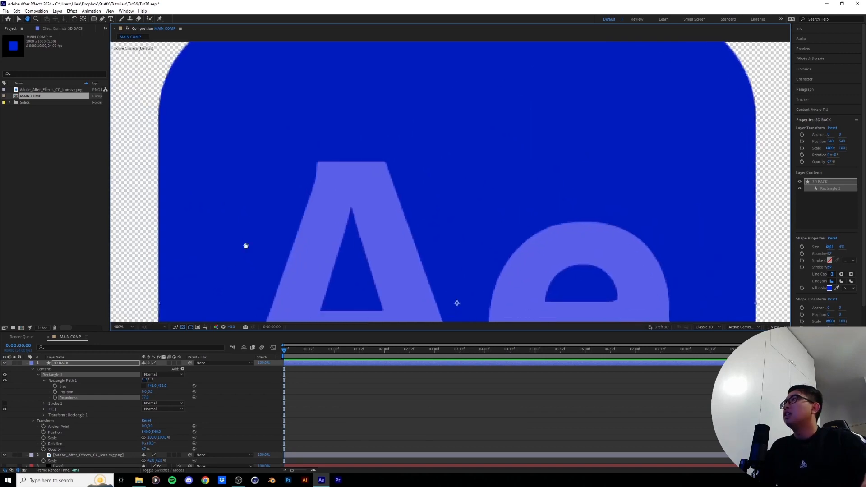
pyautogui.press('/')
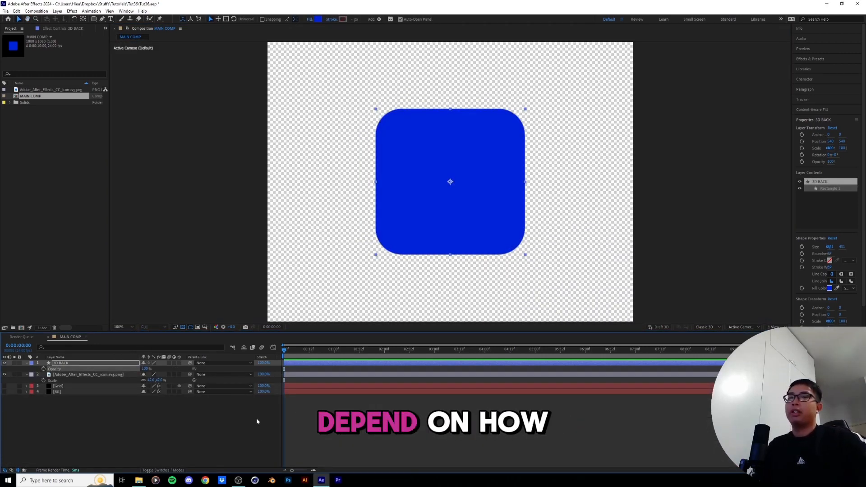
# - Hide the 3D BACK layer and change its fill to the icon's dark blue, 000064
pyautogui.moveTo(79, 374); pyautogui.dragTo(77, 363)
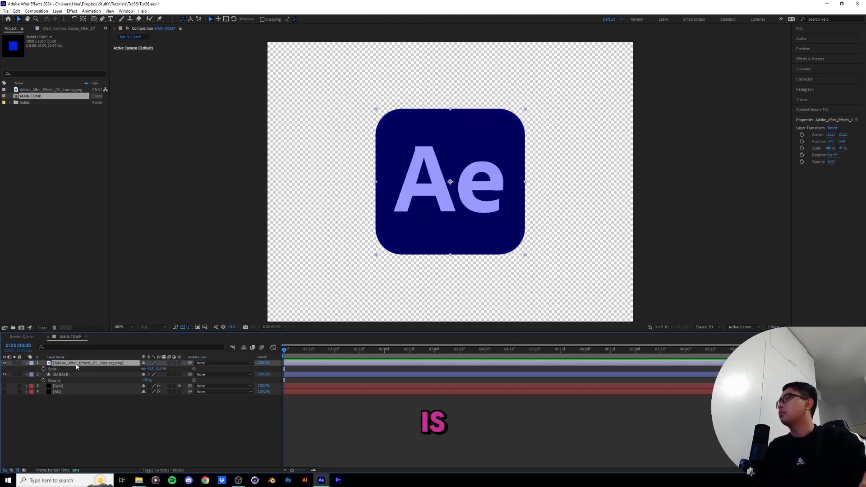
pyautogui.hotkey('ctrl', 'z')
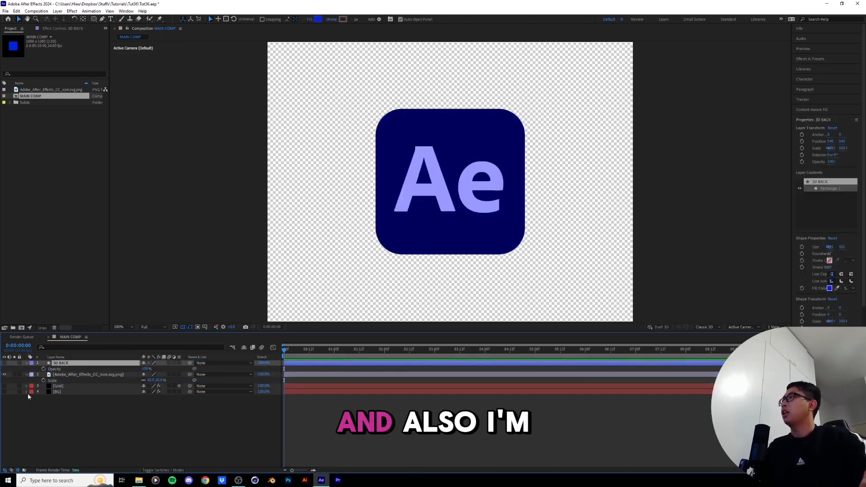
pyautogui.click(318, 19)
pyautogui.write('2A2A2A')
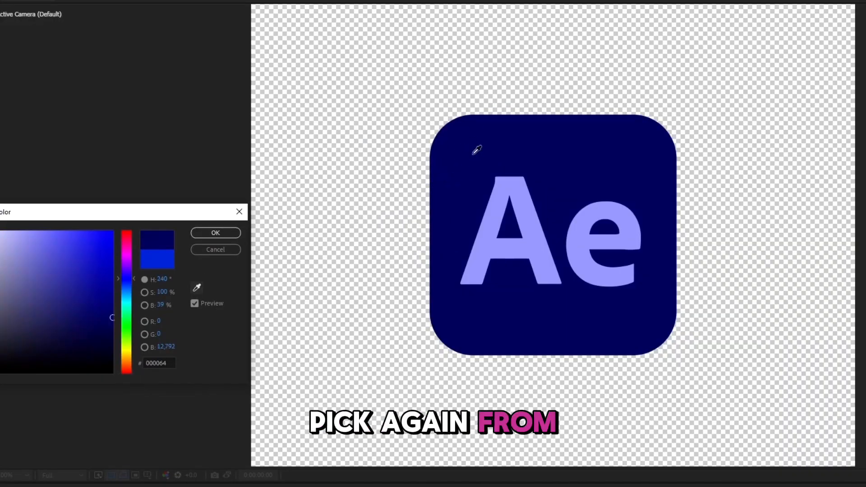
pyautogui.click(216, 232)
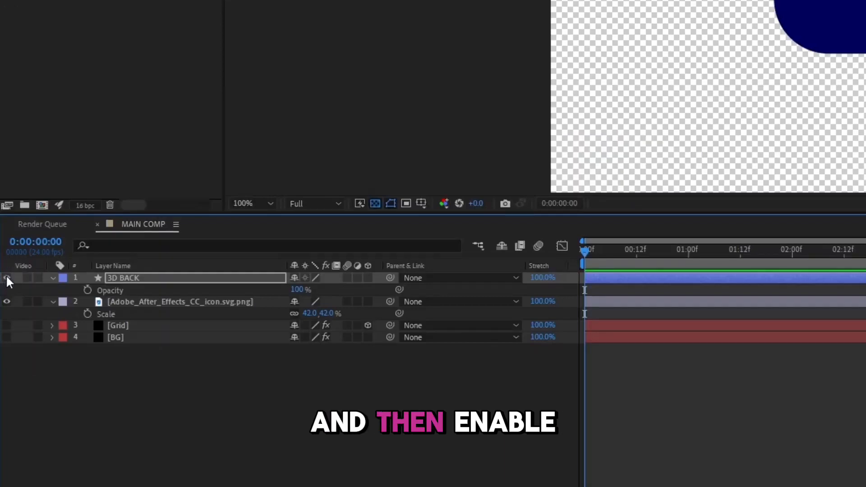
# - Show the 3D BACK layer, placed beneath the icon layer, and make both of them 3D layers
pyautogui.click(124, 278)
pyautogui.moveTo(148, 277); pyautogui.dragTo(148, 311)
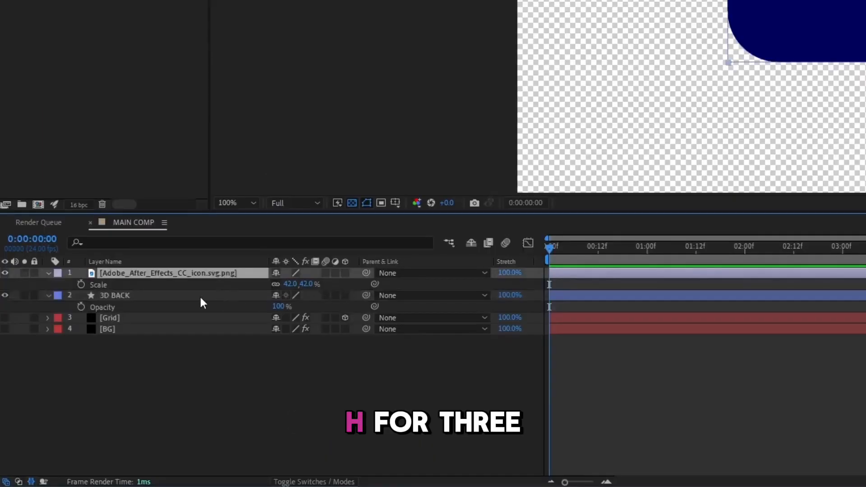
pyautogui.click(346, 272)
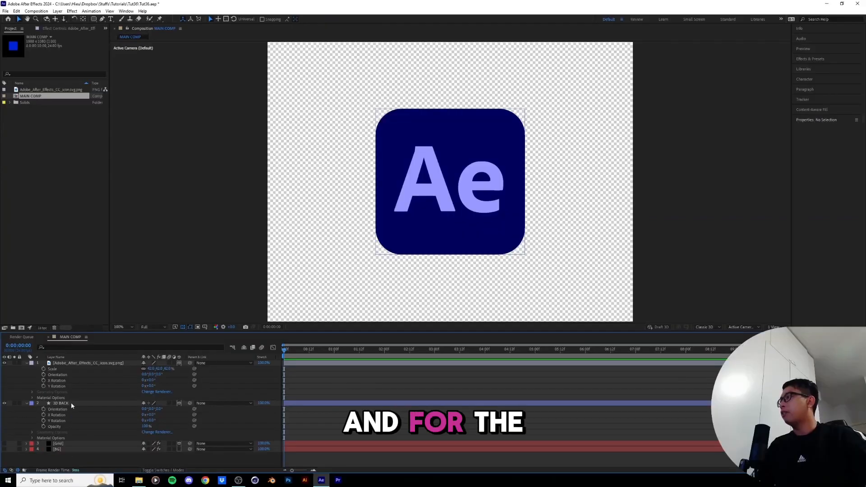
# - Reveal the Position of the 3D BACK layer and edit its Z value
pyautogui.click(72, 403)
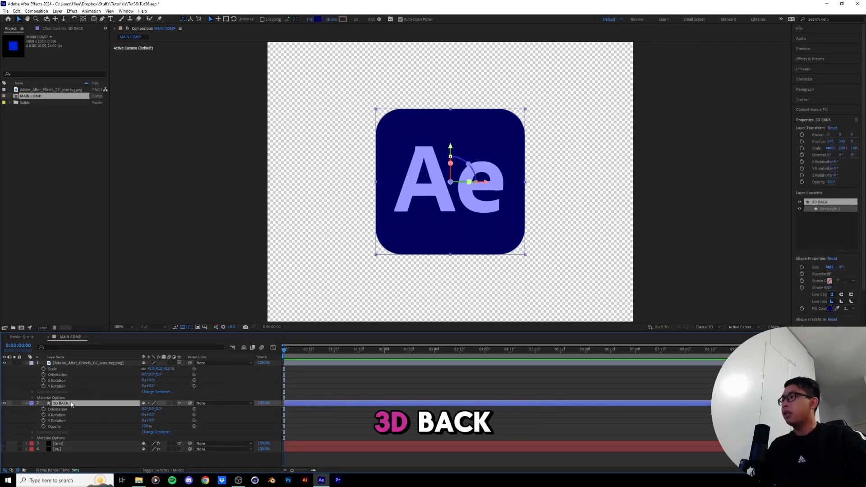
pyautogui.press('p')
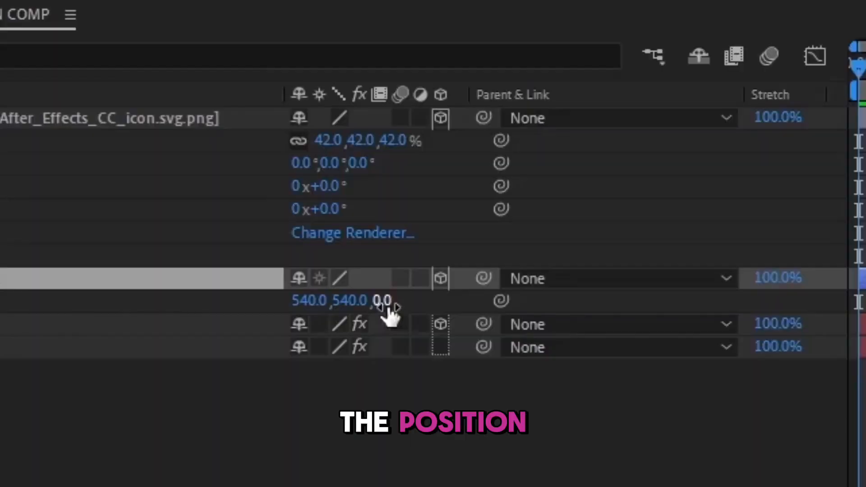
pyautogui.click(387, 301)
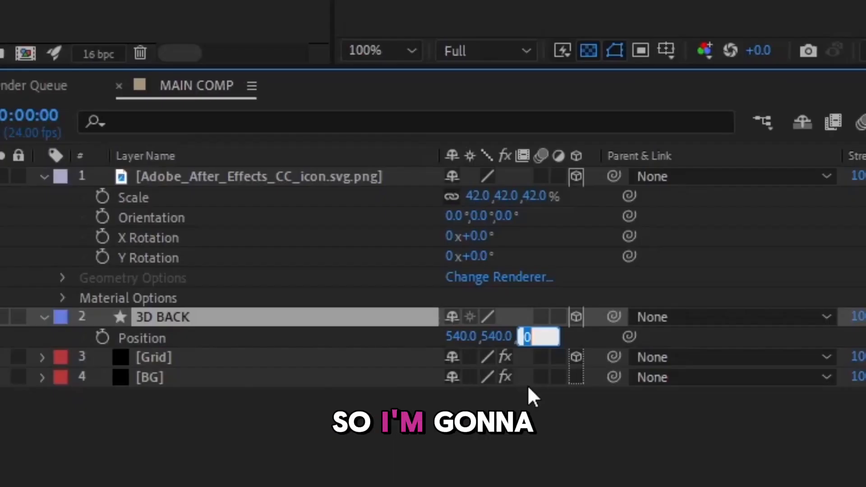
pyautogui.write('0.')
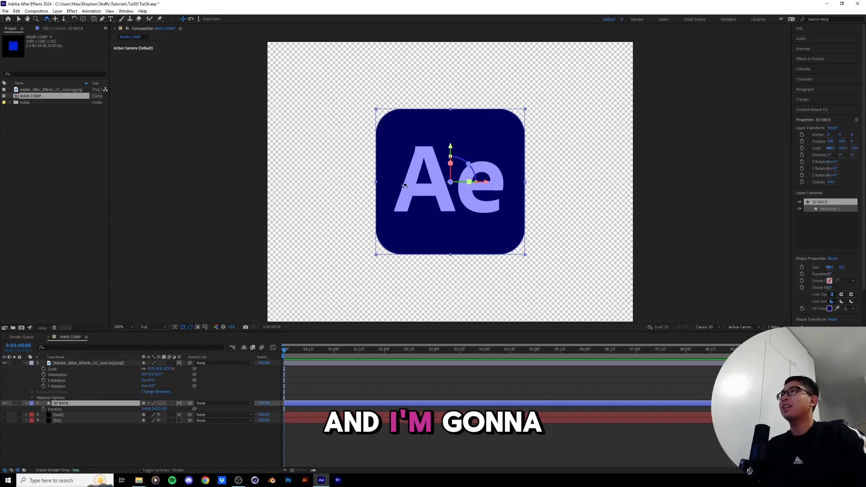
# - Switch the composition's 3D renderer to Cinema 4D, with the icon viewed at an angle
pyautogui.moveTo(405, 186); pyautogui.dragTo(477, 209)
pyautogui.click(131, 327)
pyautogui.click(133, 341)
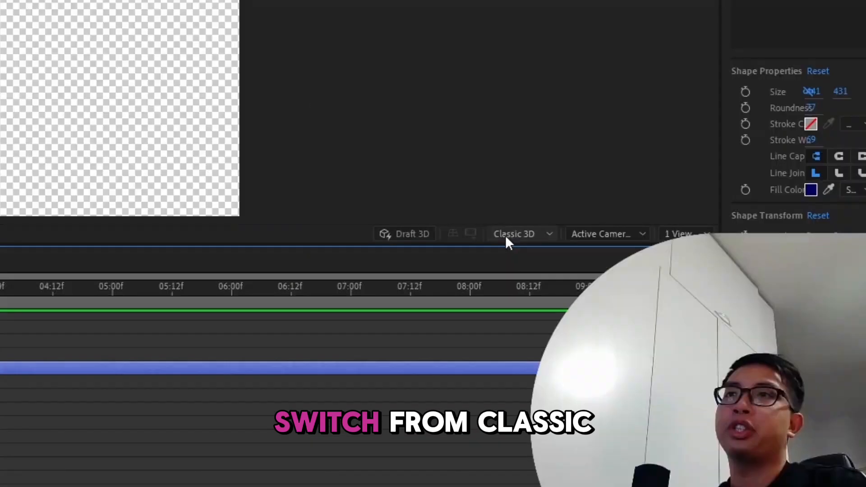
pyautogui.click(510, 233)
pyautogui.click(520, 289)
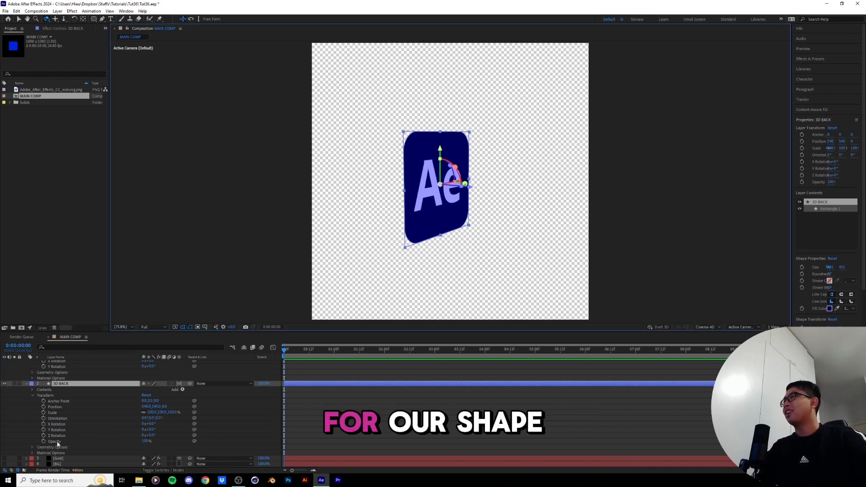
# - Set the Extrusion Depth of the 3D BACK layer to 200 and collapse the expanded layer properties
pyautogui.click(32, 447)
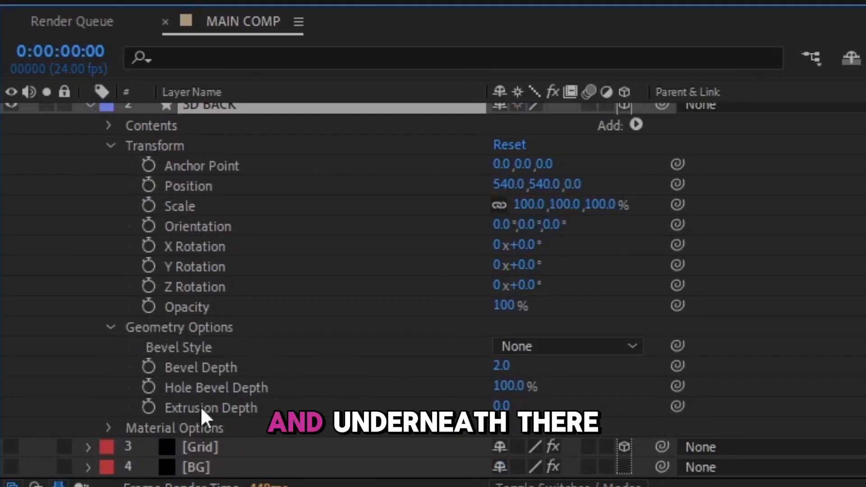
pyautogui.click(250, 407)
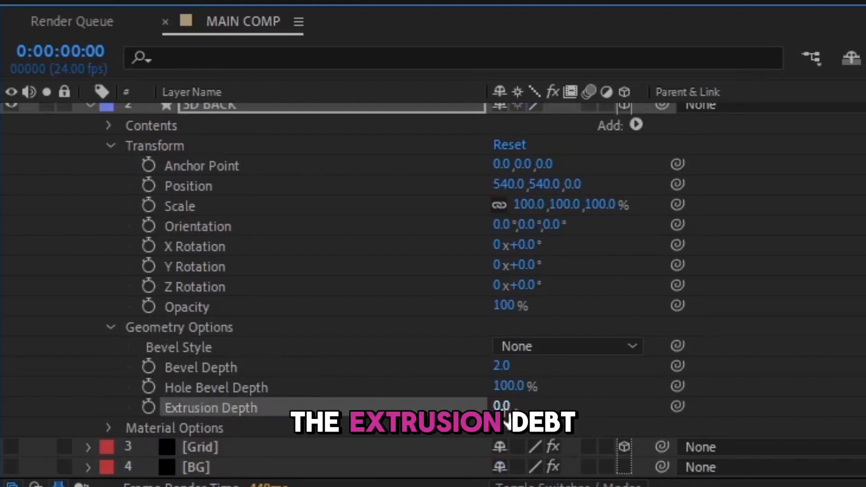
pyautogui.moveTo(506, 408); pyautogui.dragTo(725, 406)
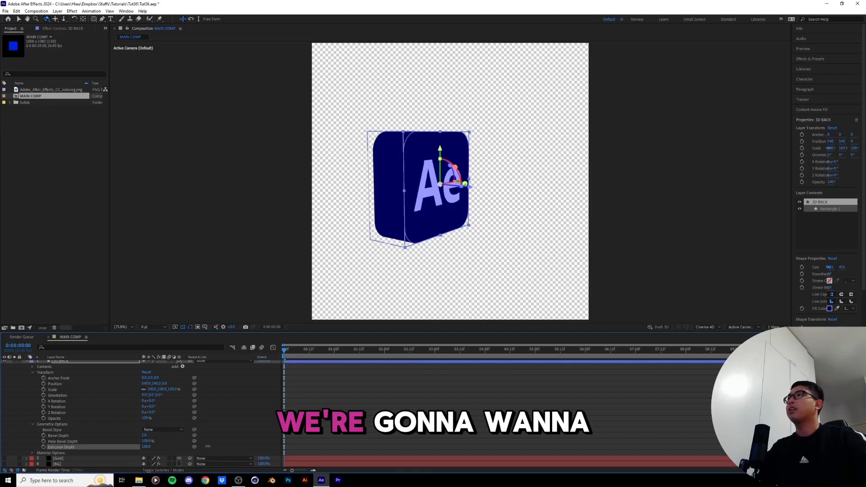
pyautogui.moveTo(207, 445); pyautogui.dragTo(209, 446)
pyautogui.click(146, 446)
pyautogui.write('200')
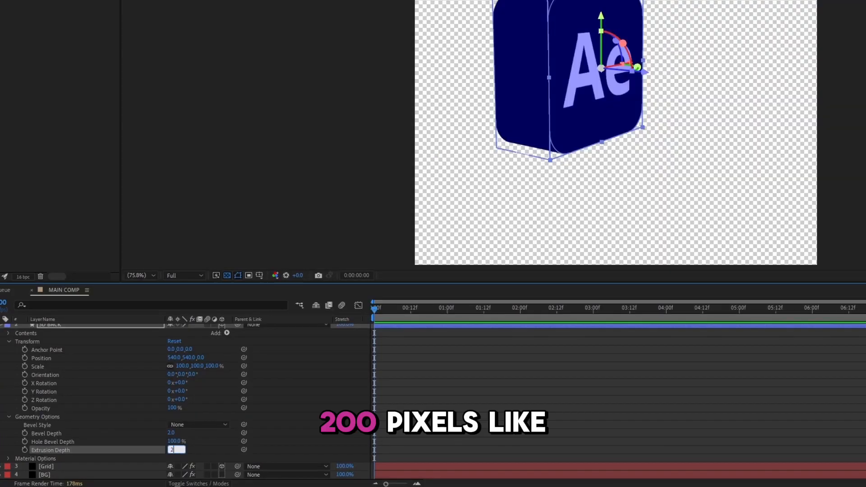
pyautogui.scroll(3, 410, 409)
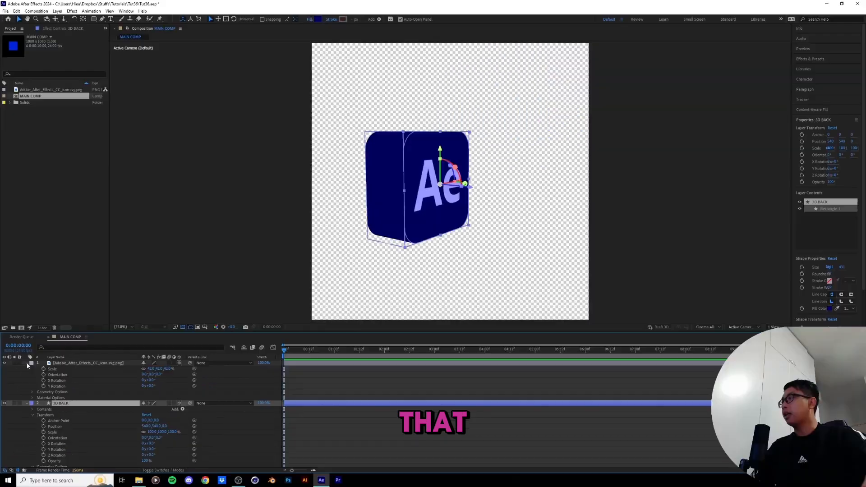
pyautogui.click(26, 362)
pyautogui.click(26, 369)
# - Add a null object above the icon layer, rename it 3D CONTROL, and make it a 3D layer
pyautogui.click(85, 364)
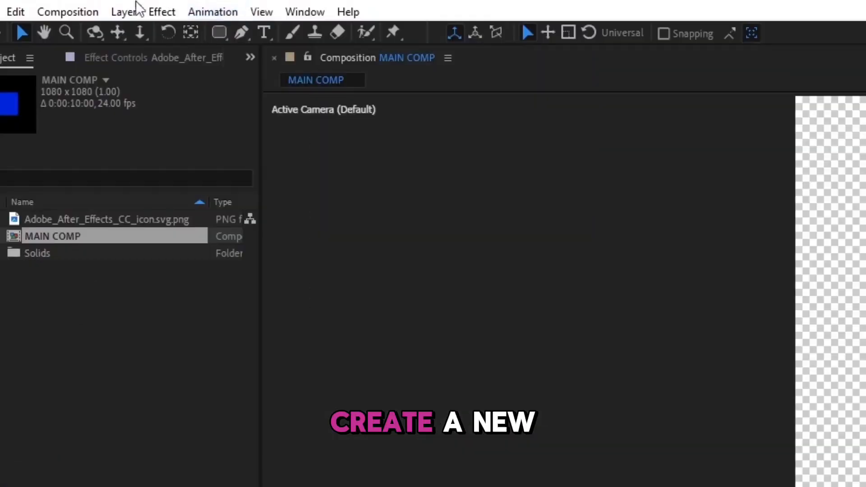
pyautogui.click(57, 11)
pyautogui.moveTo(62, 18)
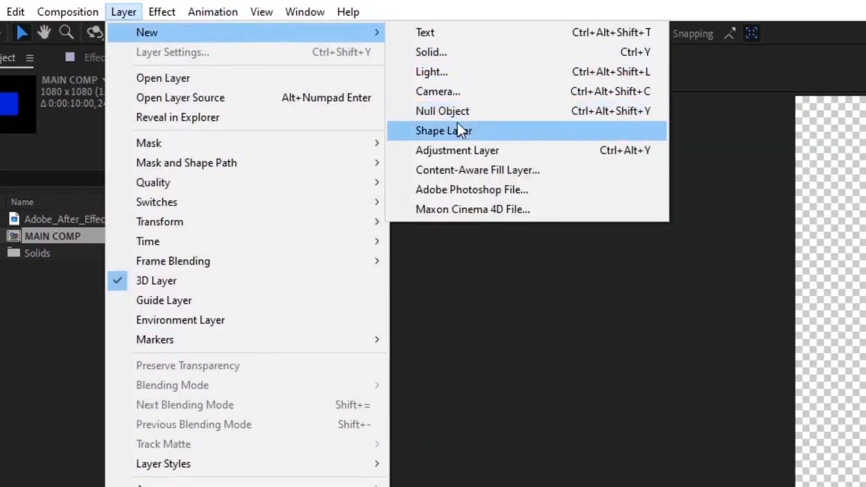
pyautogui.click(457, 110)
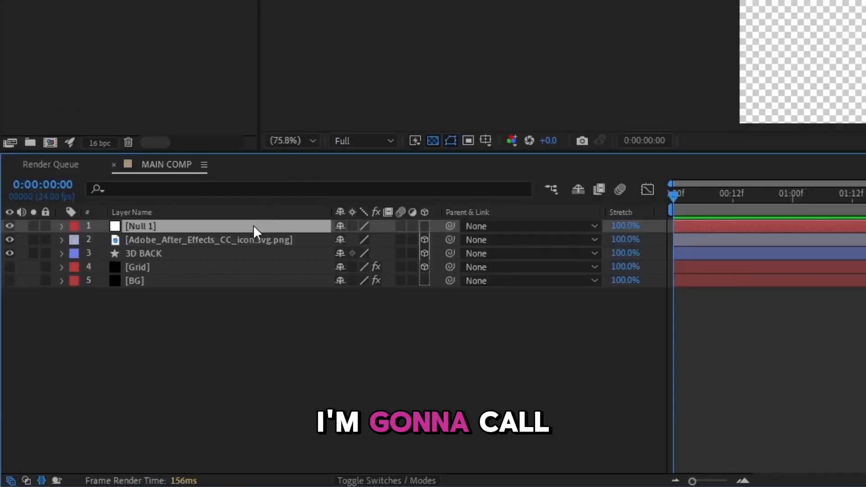
pyautogui.press('Return')
pyautogui.write('3D CONTROL')
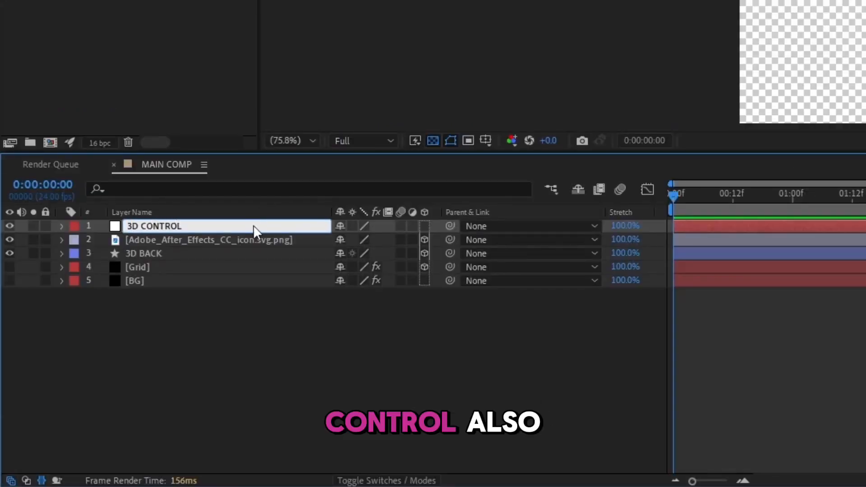
pyautogui.press('Return')
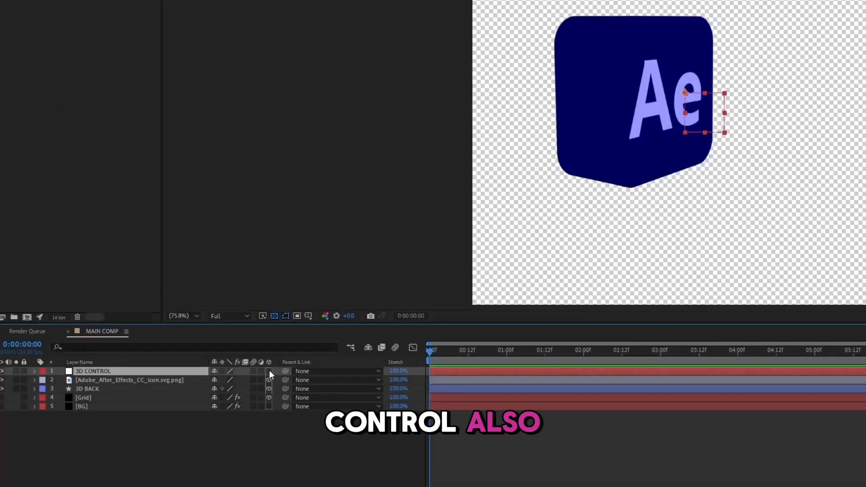
pyautogui.click(269, 371)
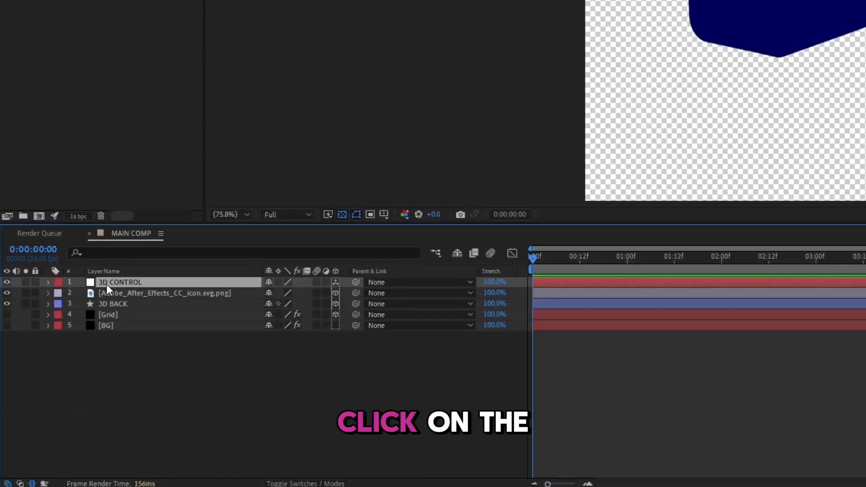
# - Set the Z Position of the 3D CONTROL null to 100, halfway through the extruded shape's depth
pyautogui.click(82, 375)
pyautogui.press('p')
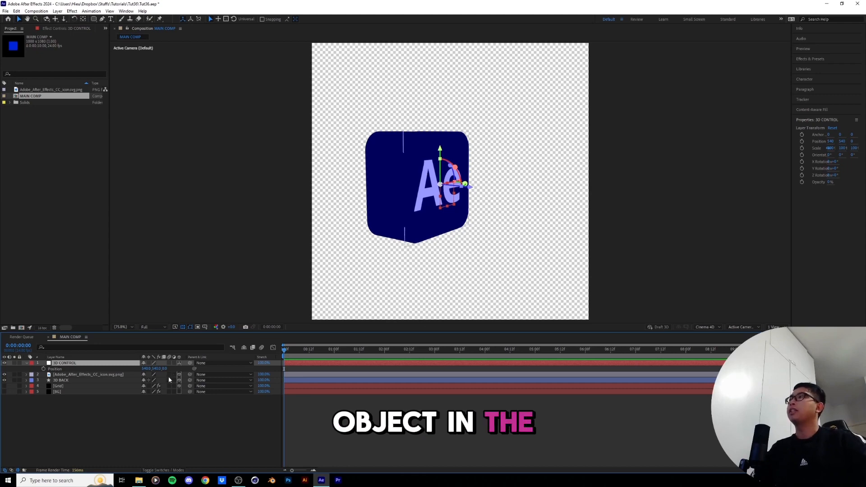
pyautogui.click(27, 380)
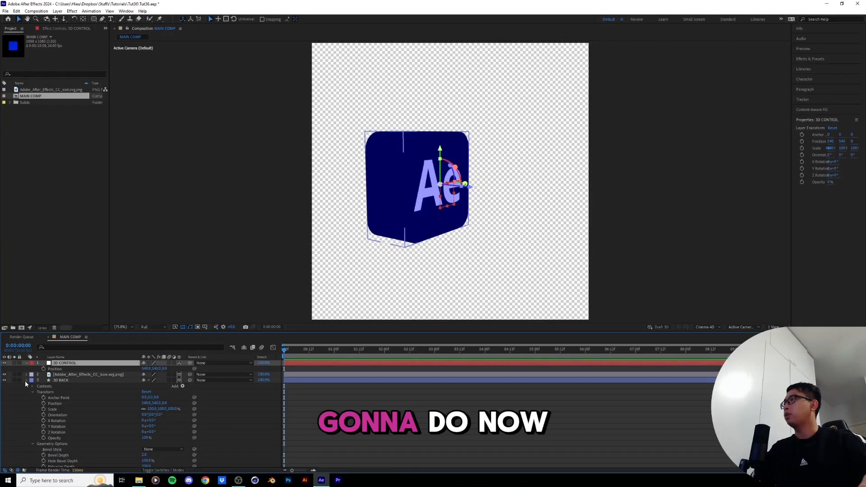
pyautogui.click(26, 381)
pyautogui.moveTo(165, 368)
pyautogui.mouseDown()
pyautogui.moveTo(173, 369)
pyautogui.moveTo(165, 373)
pyautogui.mouseUp()
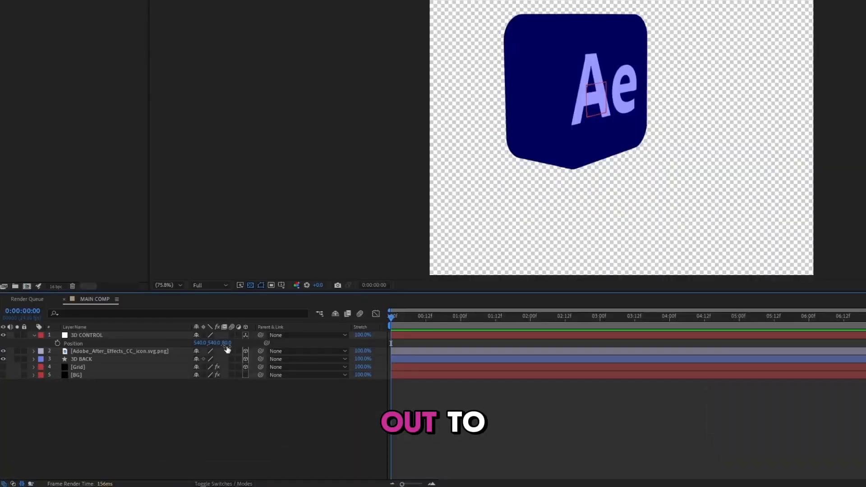
pyautogui.write('00')
pyautogui.press('Return')
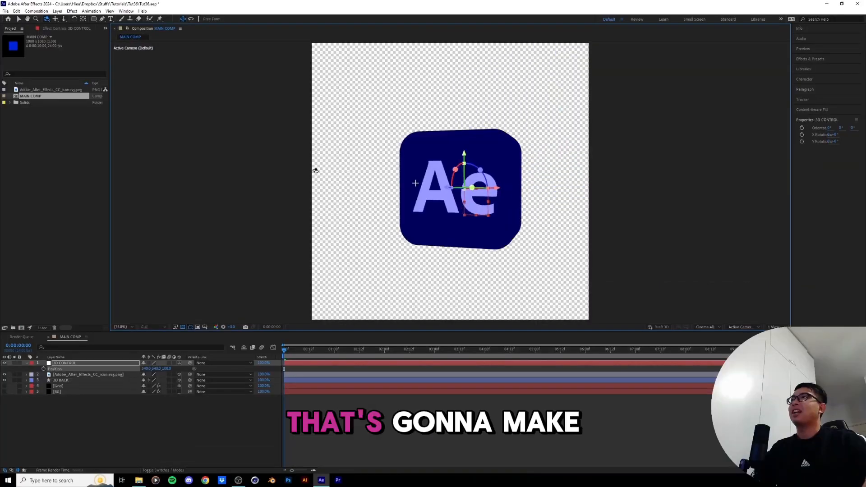
pyautogui.moveTo(434, 63); pyautogui.dragTo(368, 86)
pyautogui.moveTo(267, 183); pyautogui.dragTo(379, 176)
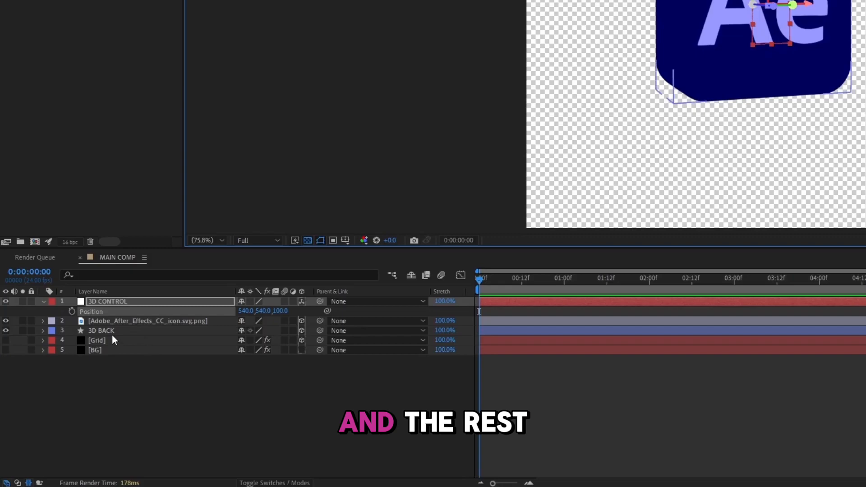
# - Parent the icon and 3D BACK layers to the 3D CONTROL null
pyautogui.click(67, 380)
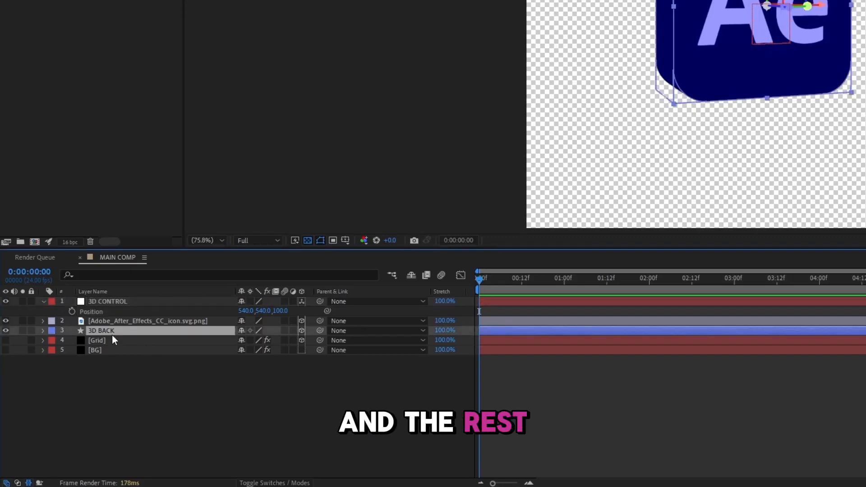
pyautogui.keyDown('ctrl'); pyautogui.click(127, 322); pyautogui.keyUp('ctrl')
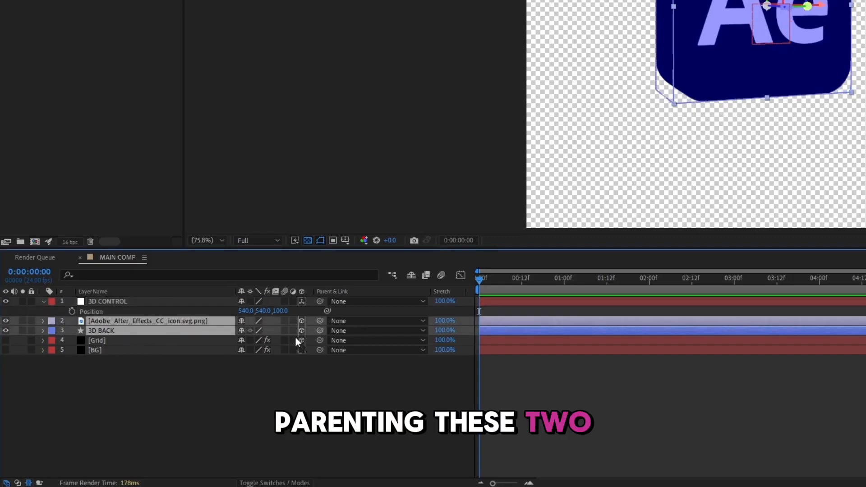
pyautogui.moveTo(320, 321); pyautogui.dragTo(151, 301)
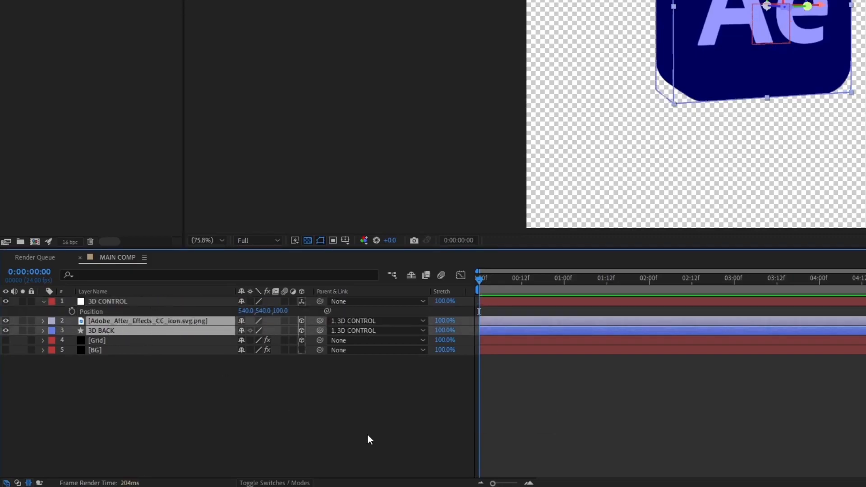
# - Try tilting the parented icon by changing the X Rotation of the 3D CONTROL null
pyautogui.press('r')
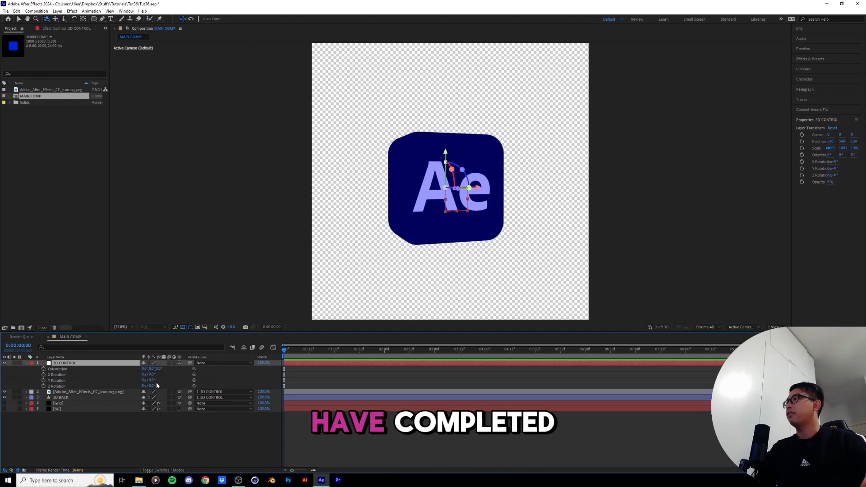
pyautogui.moveTo(148, 374); pyautogui.dragTo(136, 382)
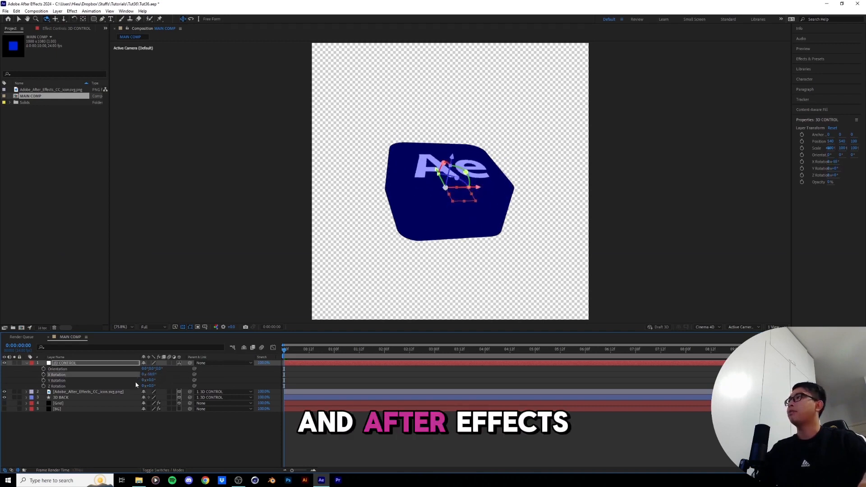
pyautogui.hotkey('ctrl', 'z')
# - Change the 3D BACK layer's fill to a brighter blue and turn the 3D CONTROL null around Y to check the sides
pyautogui.click(90, 398)
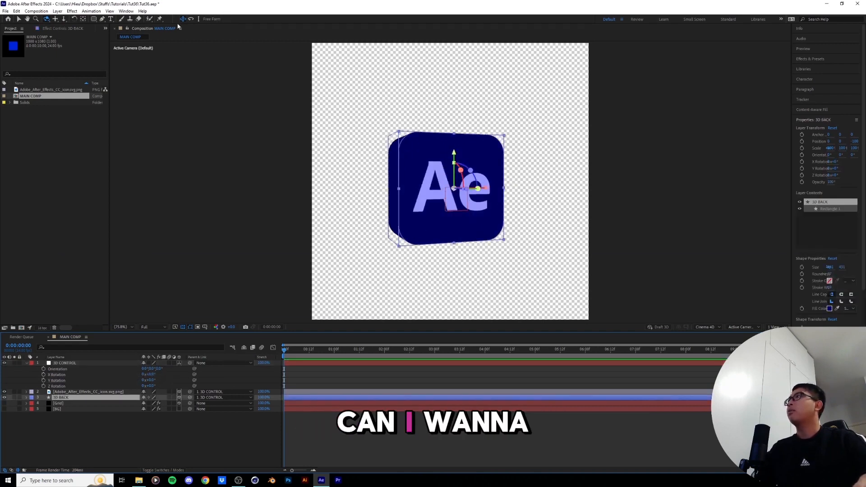
pyautogui.click(95, 20)
pyautogui.click(214, 19)
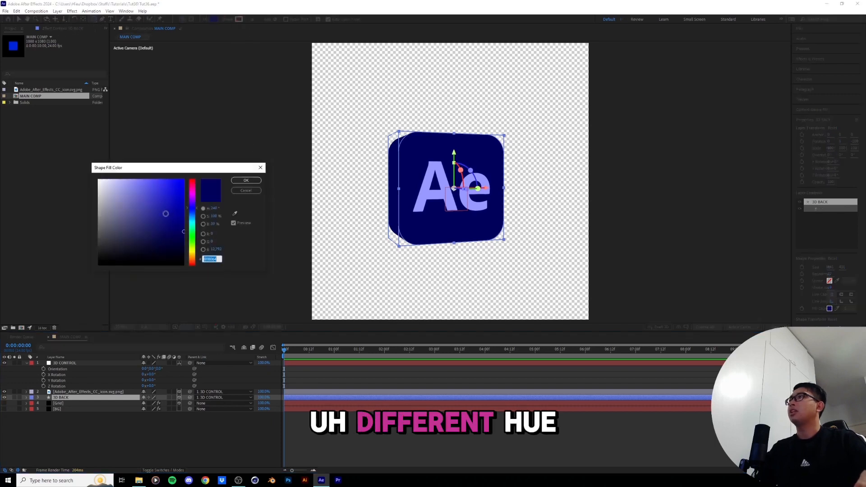
pyautogui.click(178, 220)
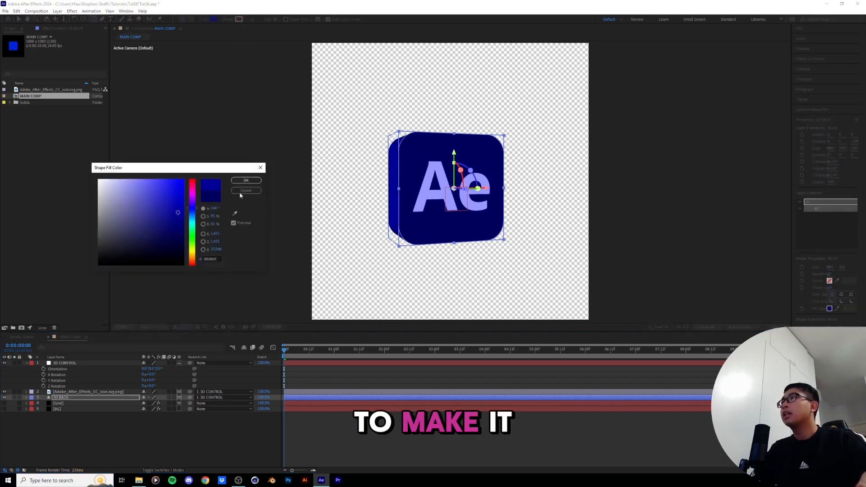
pyautogui.click(246, 180)
pyautogui.moveTo(166, 381); pyautogui.dragTo(124, 384)
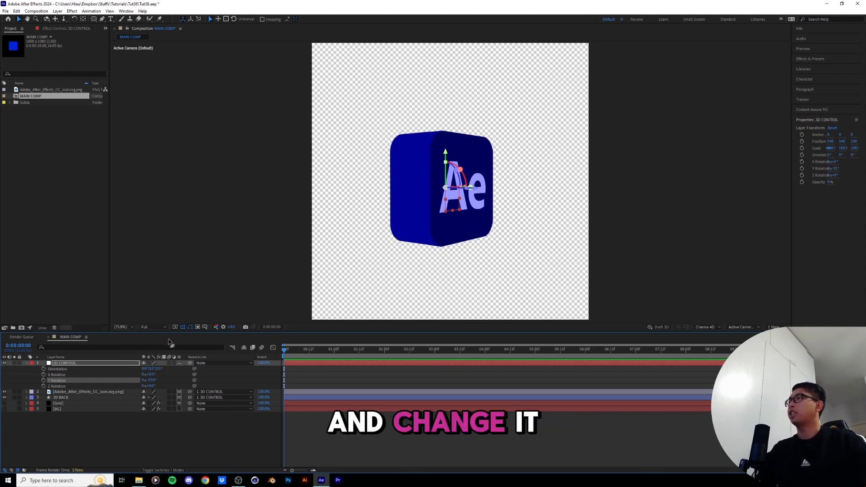
# - Make the Grid and BG layers visible again behind the 3D icon
pyautogui.click(5, 402)
pyautogui.click(4, 408)
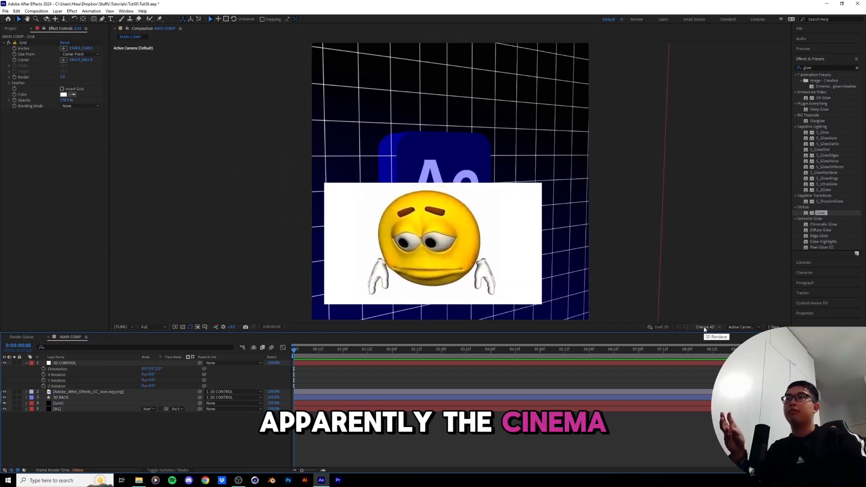
pyautogui.click(61, 405)
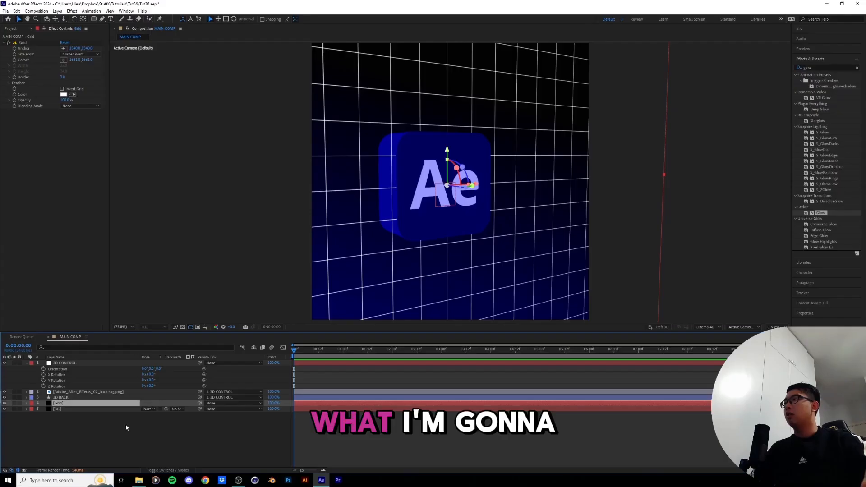
pyautogui.click(126, 425)
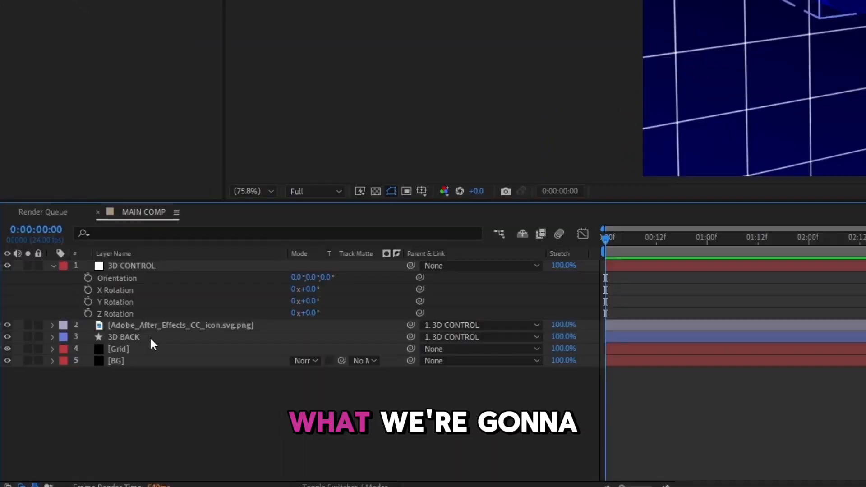
# - Pre-compose the 3D CONTROL, icon and 3D BACK layers into a composition named MAIN 3D SHAPE, moving all attributes into it
pyautogui.click(150, 336)
pyautogui.keyDown('shift'); pyautogui.click(128, 266); pyautogui.keyUp('shift')
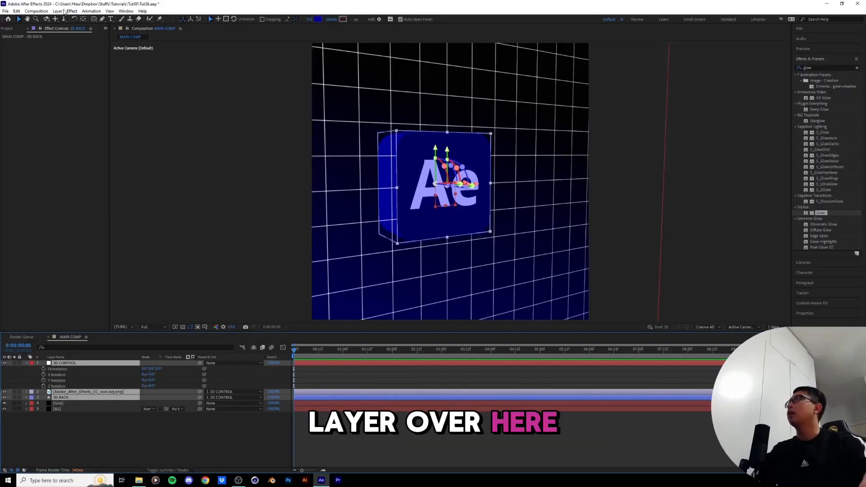
pyautogui.click(58, 11)
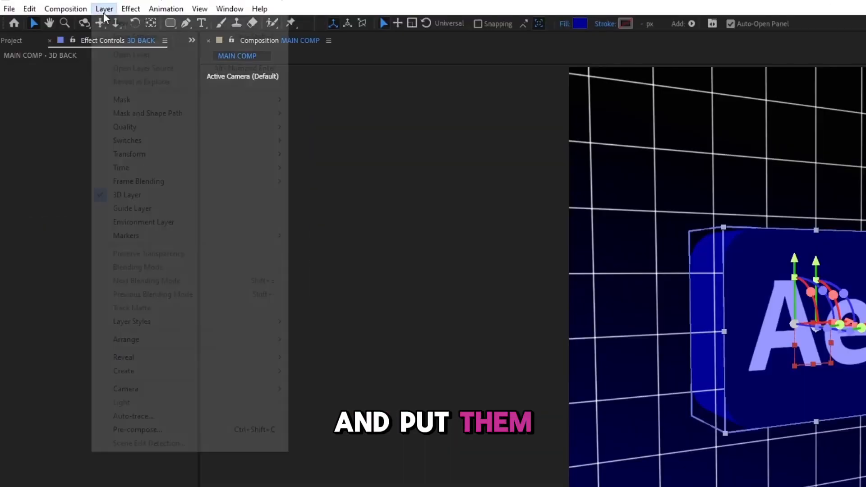
pyautogui.click(92, 242)
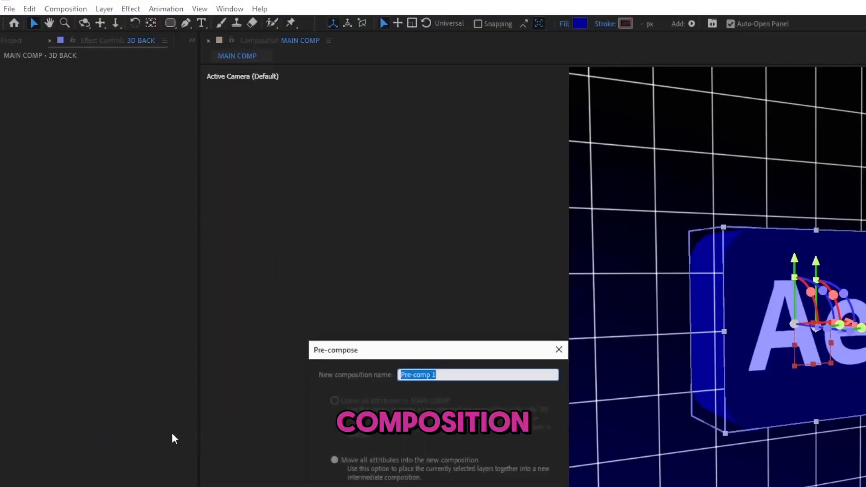
pyautogui.press('BackSpace')
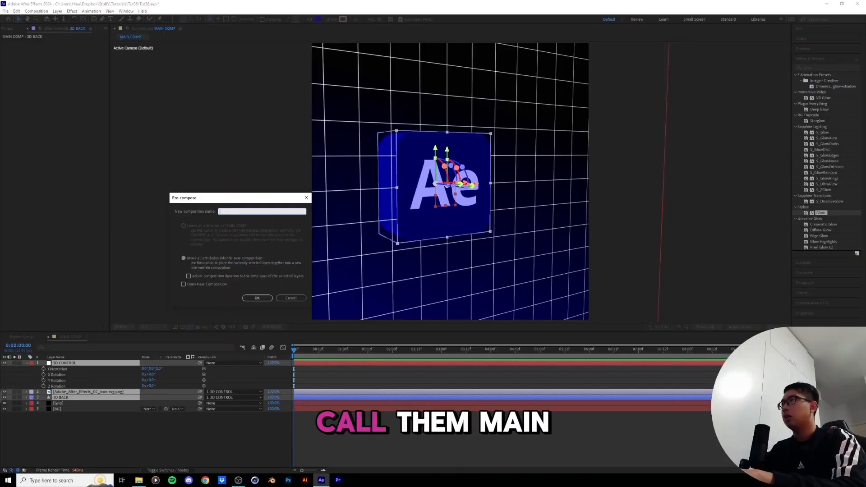
pyautogui.write('MAIN ')
pyautogui.write('3D SHAPE')
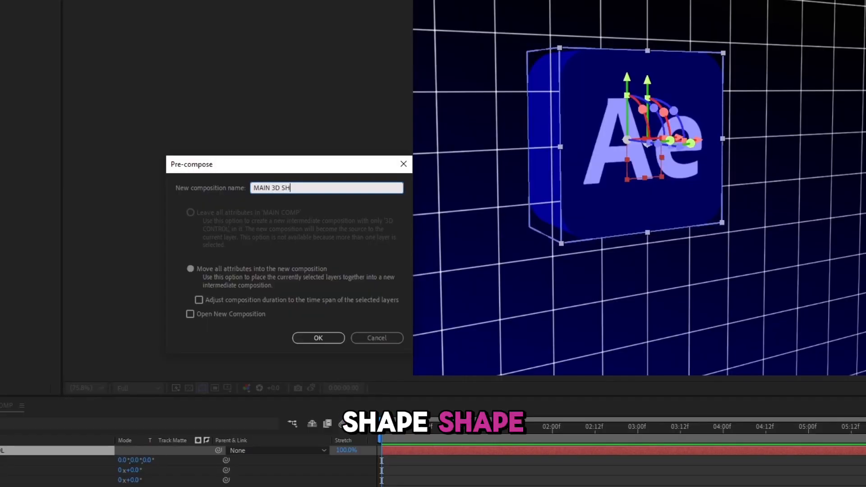
pyautogui.press('Return')
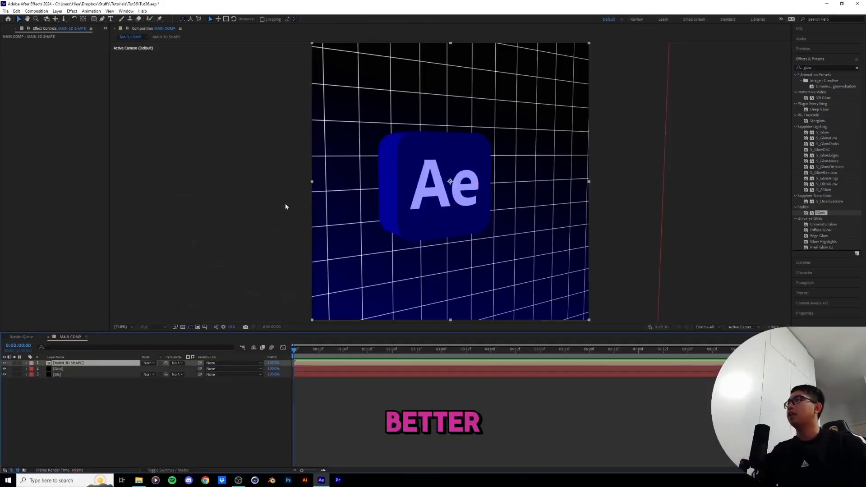
# - Turn the Grid layer back into a 2D layer and show the layers' blending modes
pyautogui.click(90, 369)
pyautogui.press('F4')
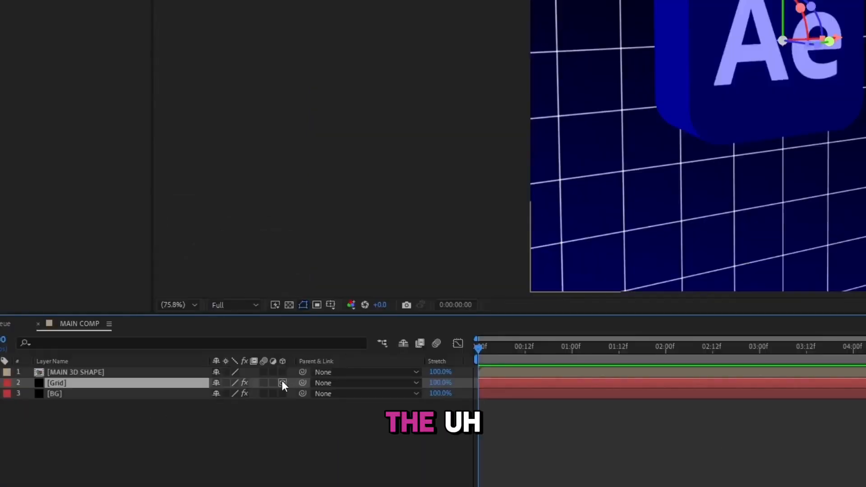
pyautogui.click(282, 382)
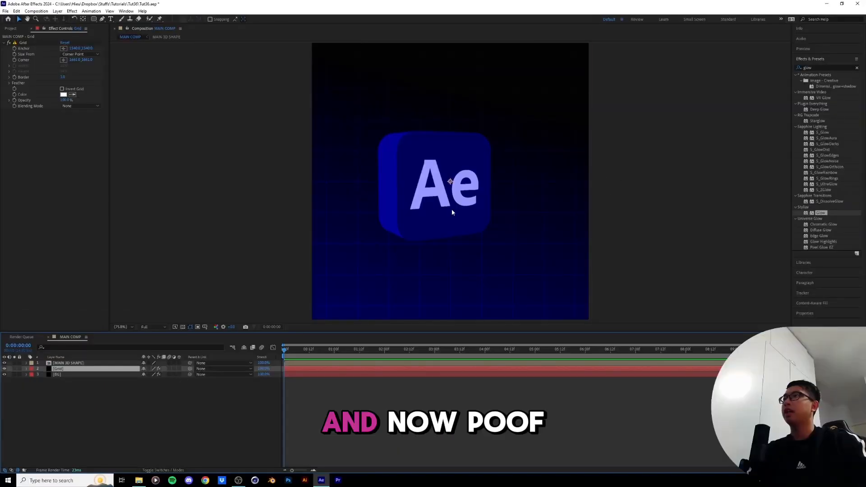
pyautogui.click(163, 470)
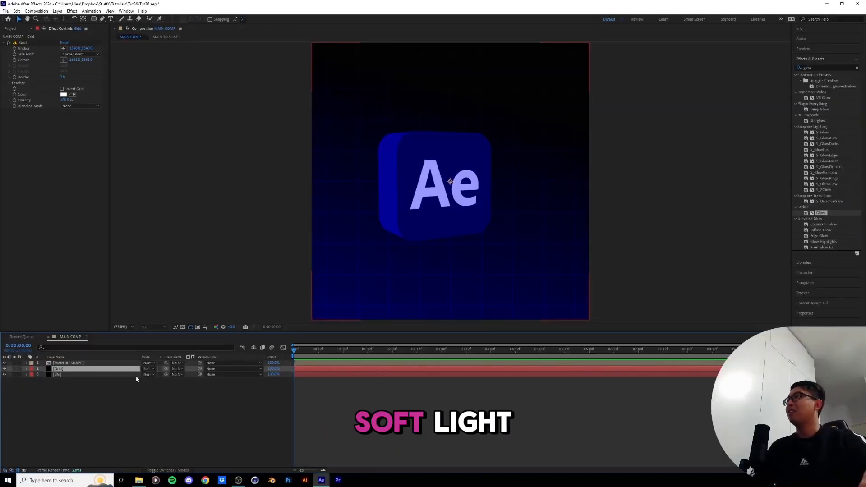
# - Copy the After Effects icon PNG layer from MAIN 3D SHAPE and paste it above the layers in MAIN COMP
pyautogui.doubleClick(84, 363)
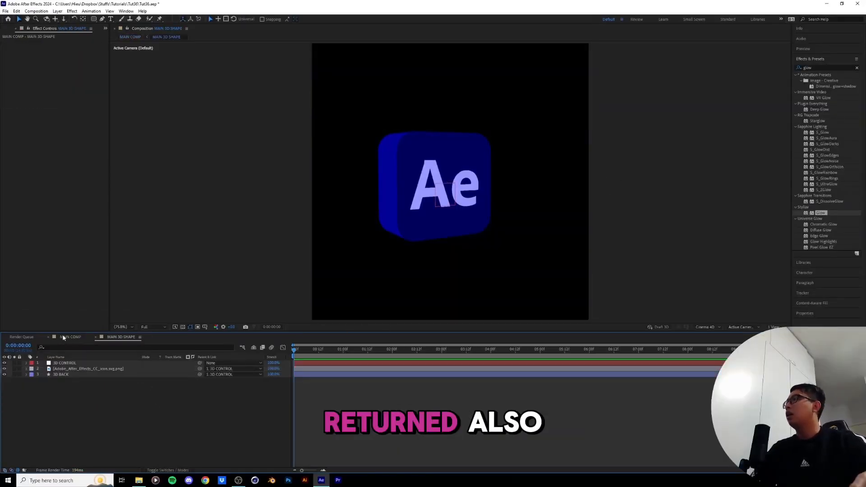
pyautogui.click(65, 338)
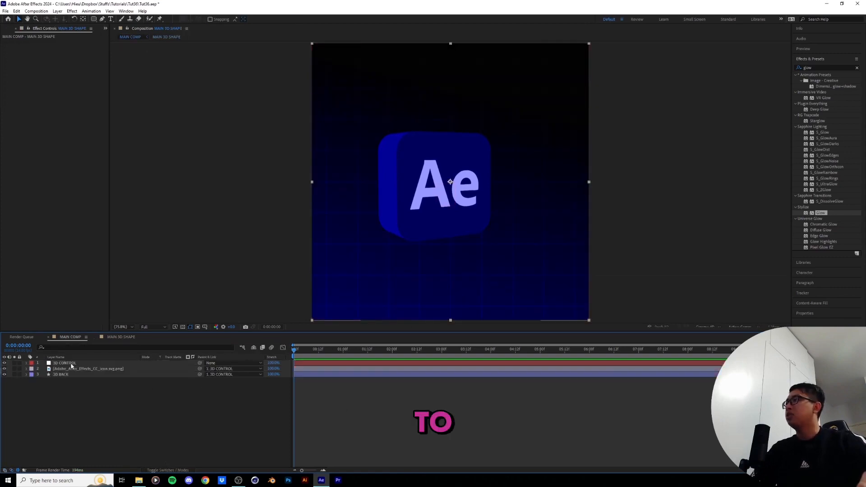
pyautogui.doubleClick(74, 365)
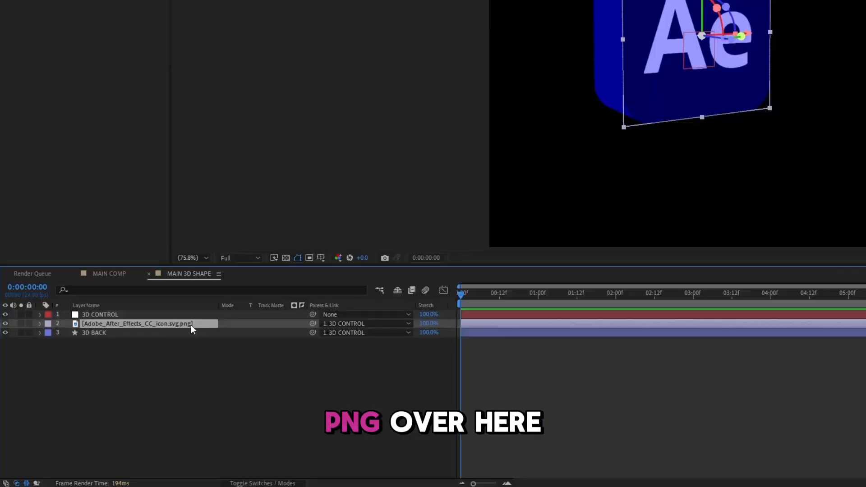
pyautogui.hotkey('ctrl', 'c')
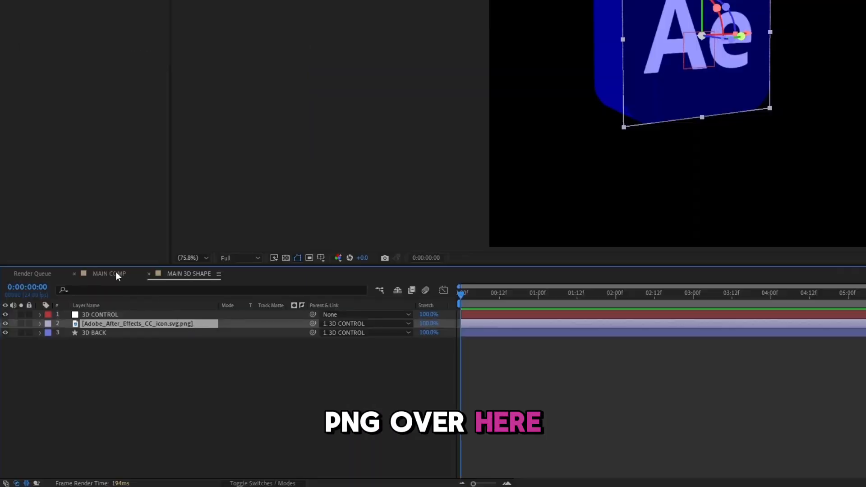
pyautogui.click(113, 273)
pyautogui.hotkey('ctrl', 'v')
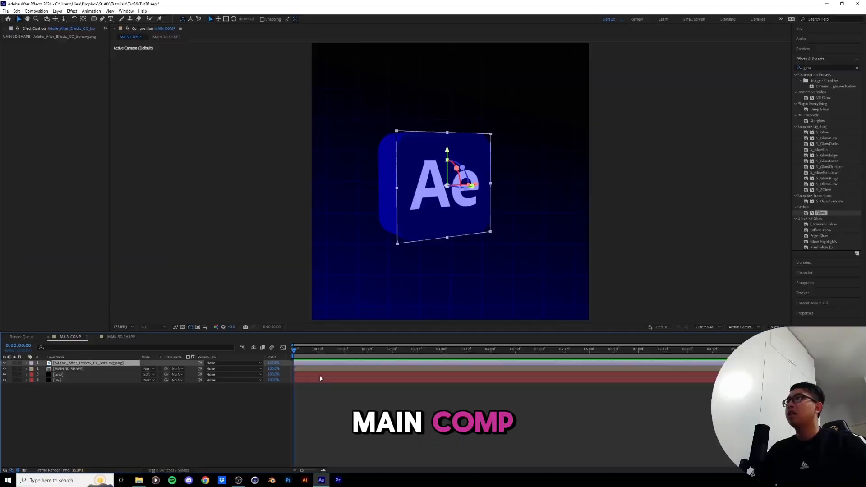
# - Turn off 3D for the icon PNG layer pasted in MAIN COMP
pyautogui.press('F4')
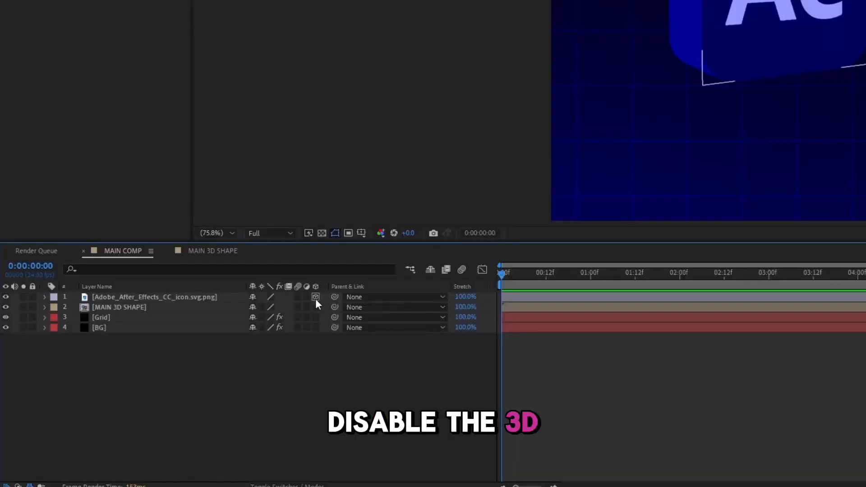
pyautogui.press('F4')
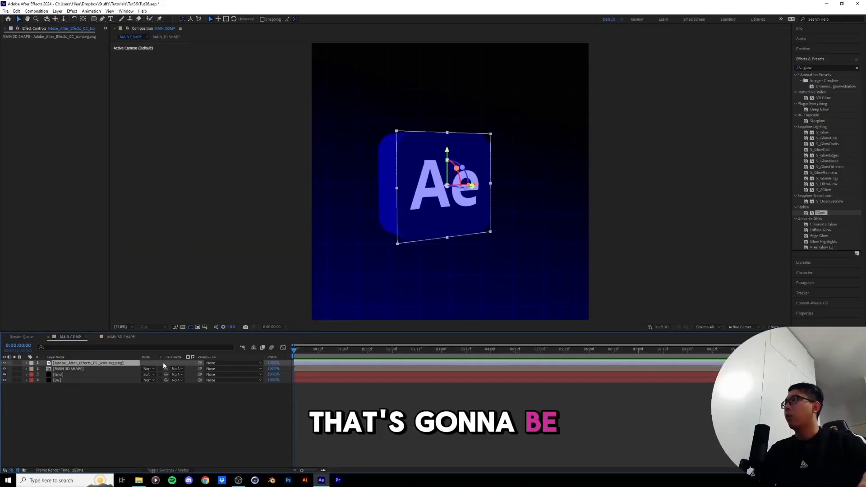
pyautogui.press('F4')
pyautogui.click(179, 363)
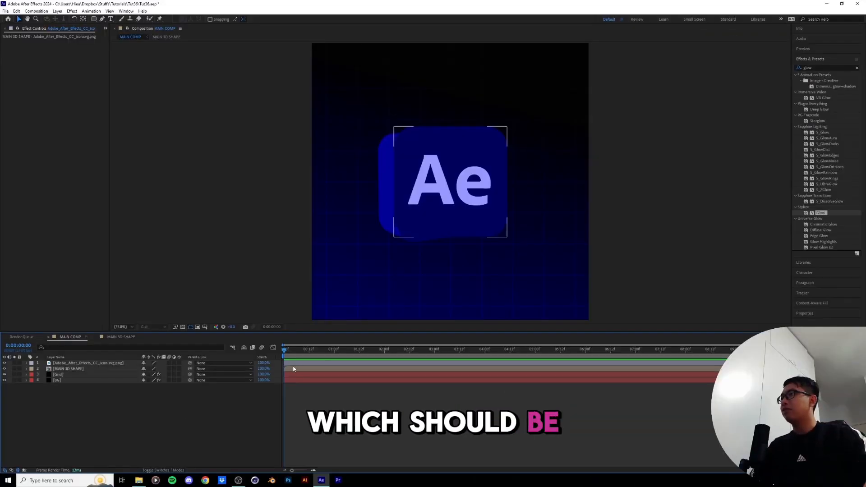
# - Scale the flat icon PNG layer in MAIN COMP to 35%
pyautogui.click(433, 189)
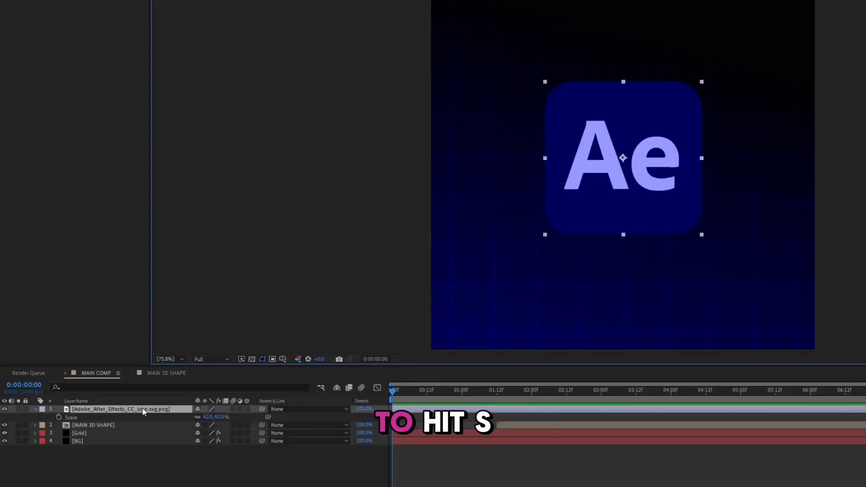
pyautogui.press('s')
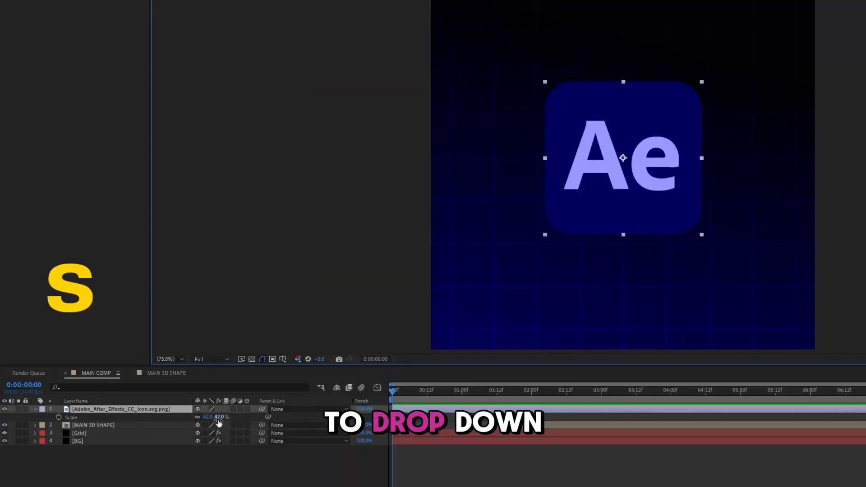
pyautogui.moveTo(218, 423)
pyautogui.mouseDown()
pyautogui.moveTo(201, 423)
pyautogui.moveTo(219, 421)
pyautogui.mouseUp()
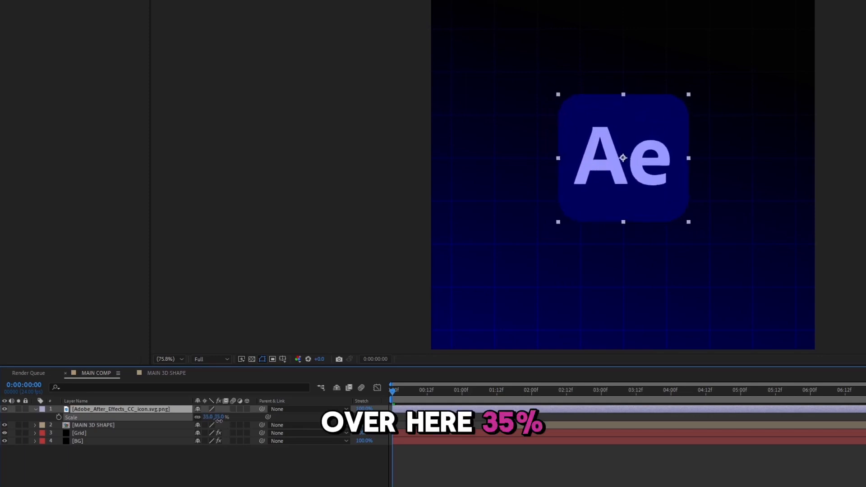
pyautogui.click(253, 449)
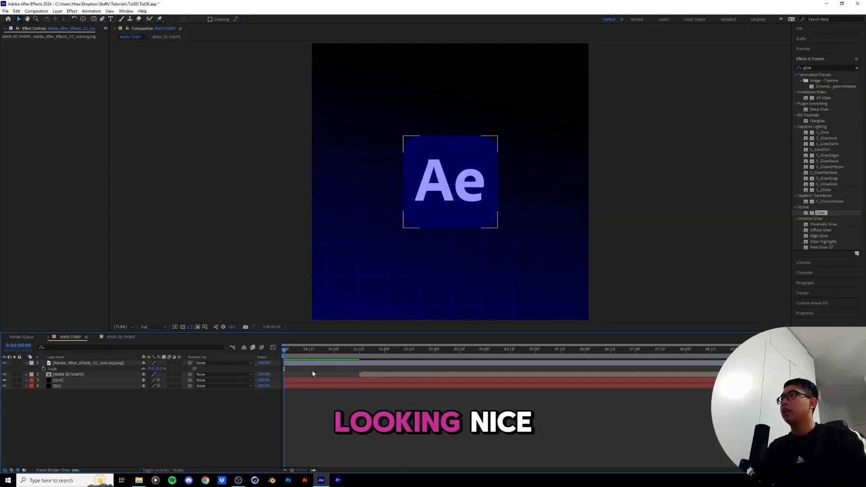
# - Trim the flat icon layer to end at 0:00:01:00 and move the start of the MAIN 3D SHAPE layer to the same time
pyautogui.moveTo(288, 350); pyautogui.dragTo(334, 351)
pyautogui.click(334, 364)
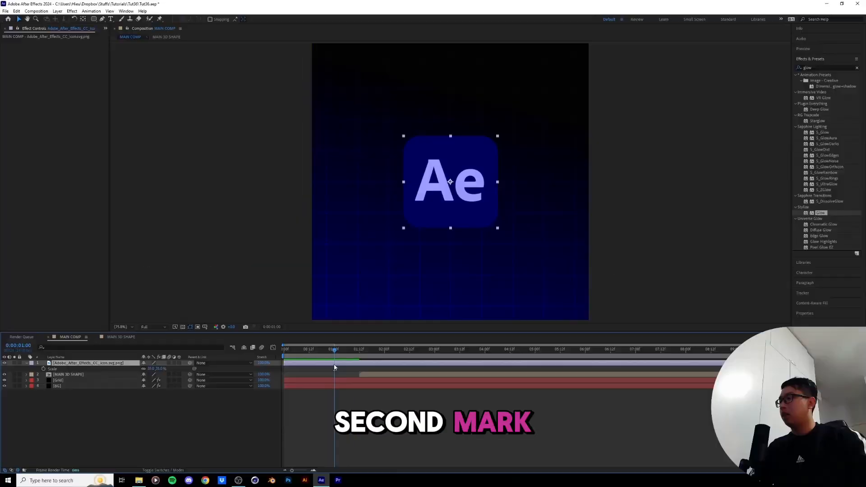
pyautogui.hotkey('ctrl', 'shift', 'd')
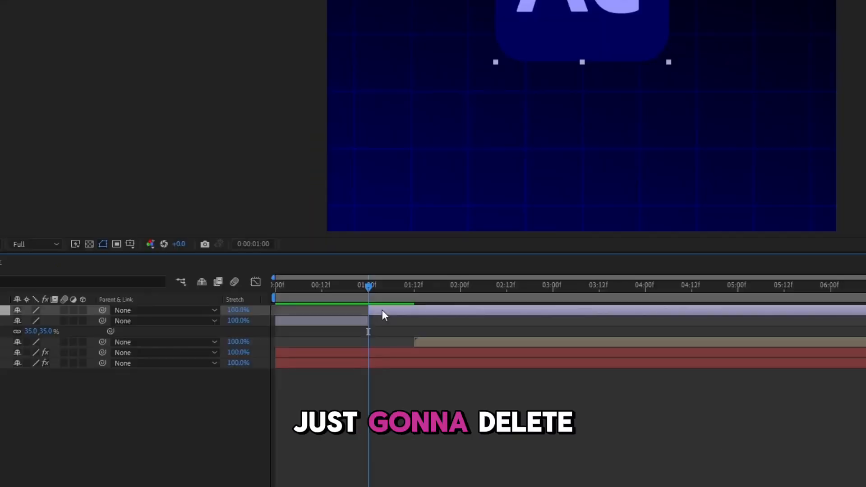
pyautogui.press('Delete')
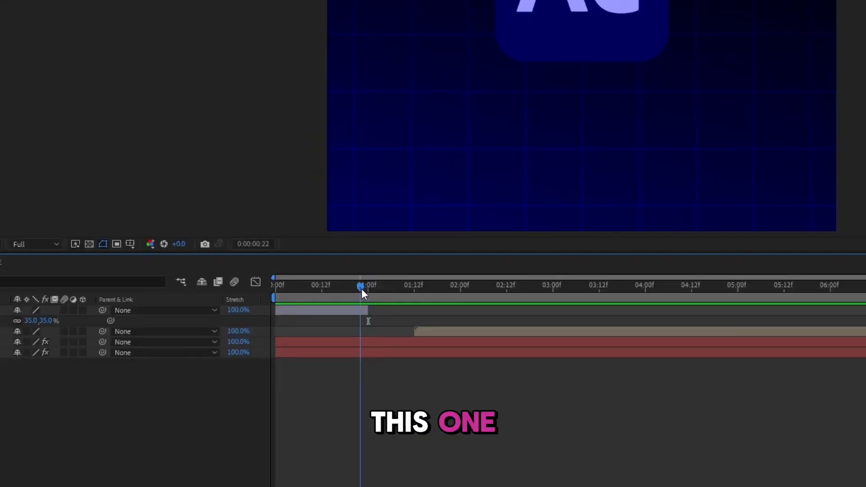
pyautogui.click(75, 331)
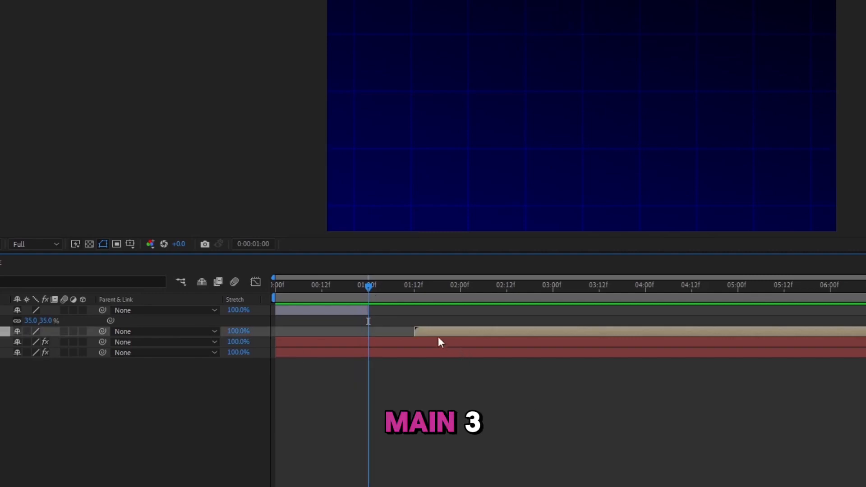
pyautogui.moveTo(421, 331); pyautogui.dragTo(381, 330)
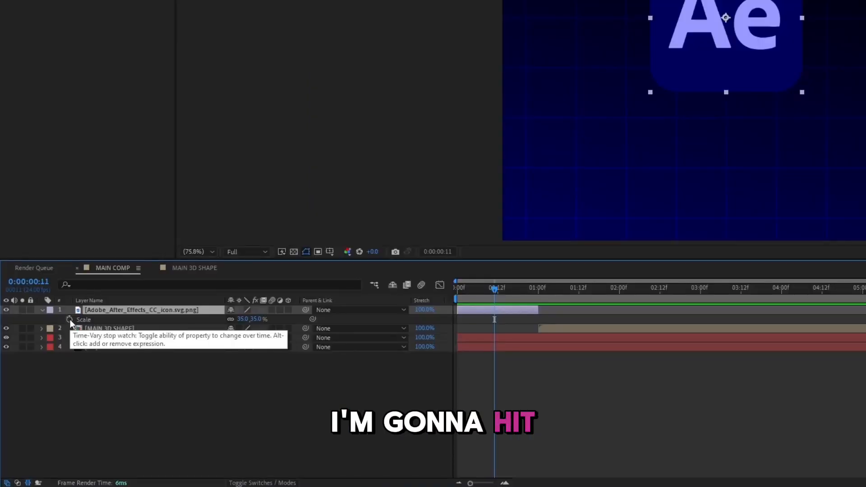
# - Keyframe the flat icon's Scale from 35% at 0:00:00:11 to 13% at 0:00:00:23, and preview the shrink
pyautogui.click(69, 319)
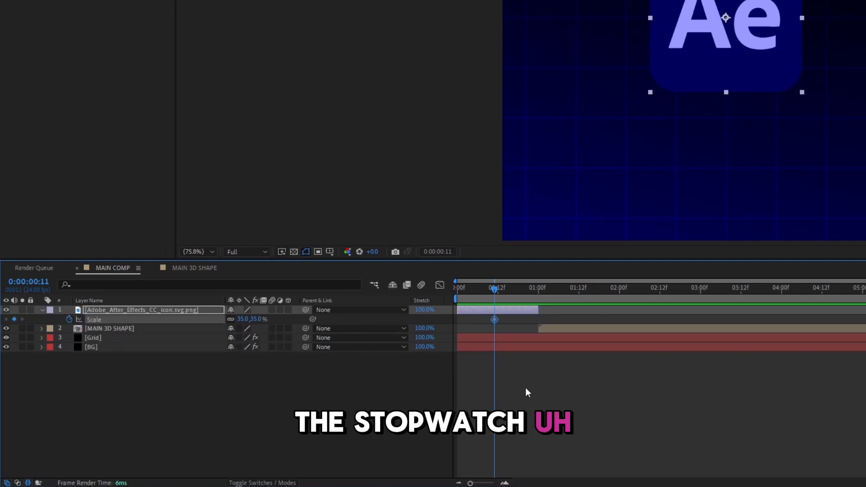
pyautogui.moveTo(495, 289); pyautogui.dragTo(522, 301)
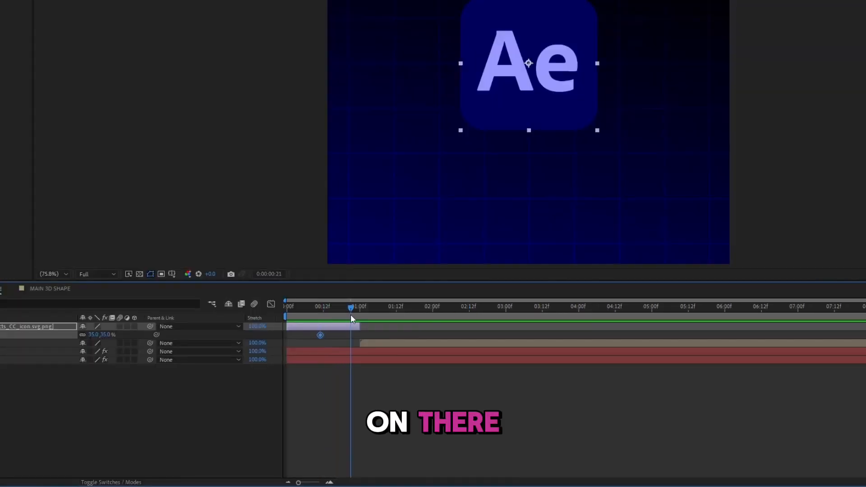
pyautogui.moveTo(375, 307); pyautogui.dragTo(357, 307)
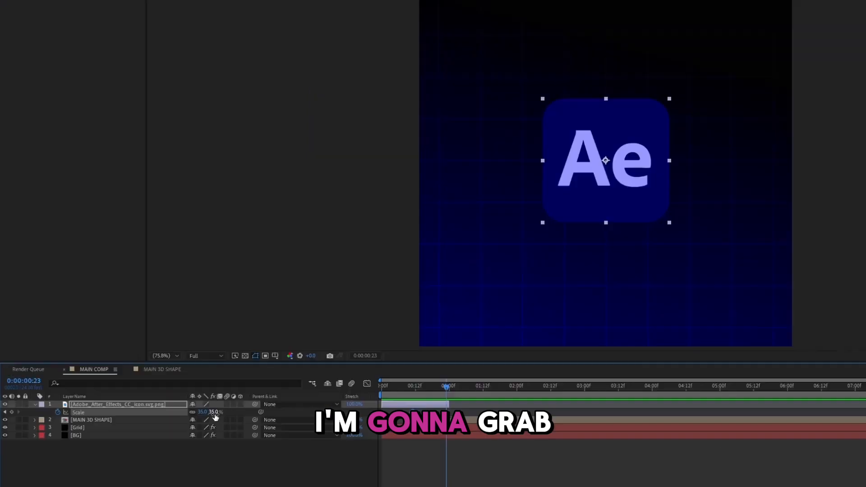
pyautogui.moveTo(216, 416); pyautogui.dragTo(208, 414)
pyautogui.moveTo(154, 370); pyautogui.dragTo(154, 371)
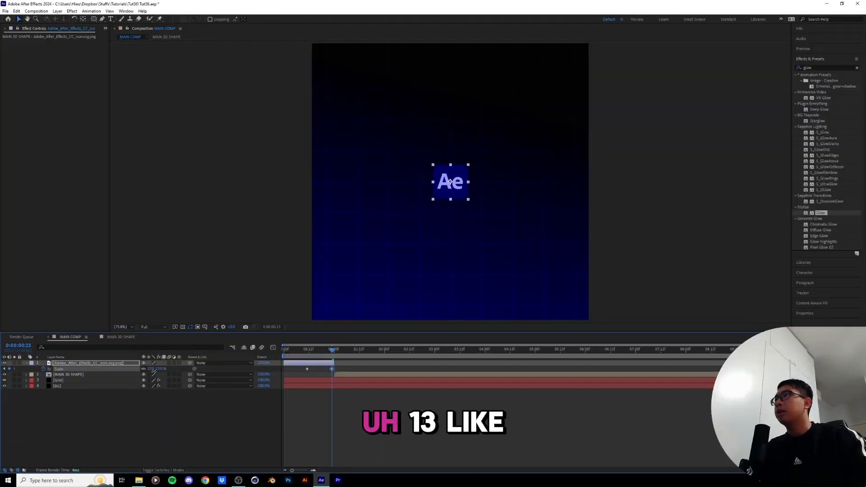
pyautogui.moveTo(332, 351); pyautogui.dragTo(290, 352)
pyautogui.press('space')
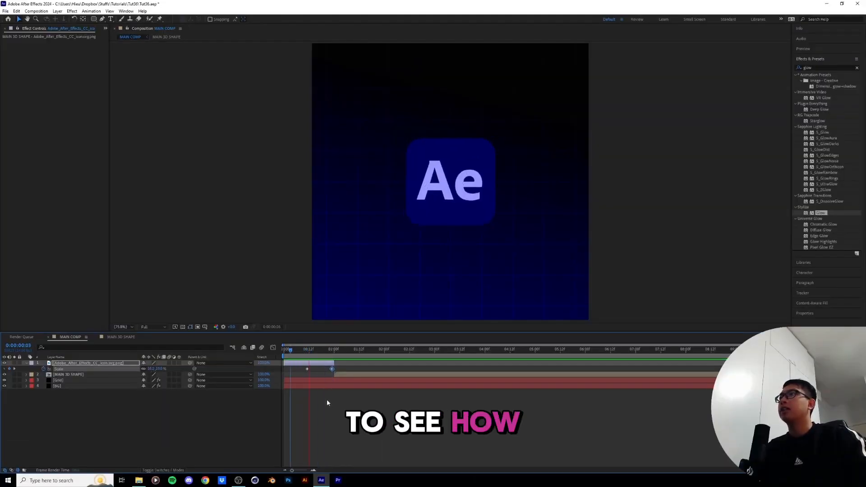
pyautogui.press('space')
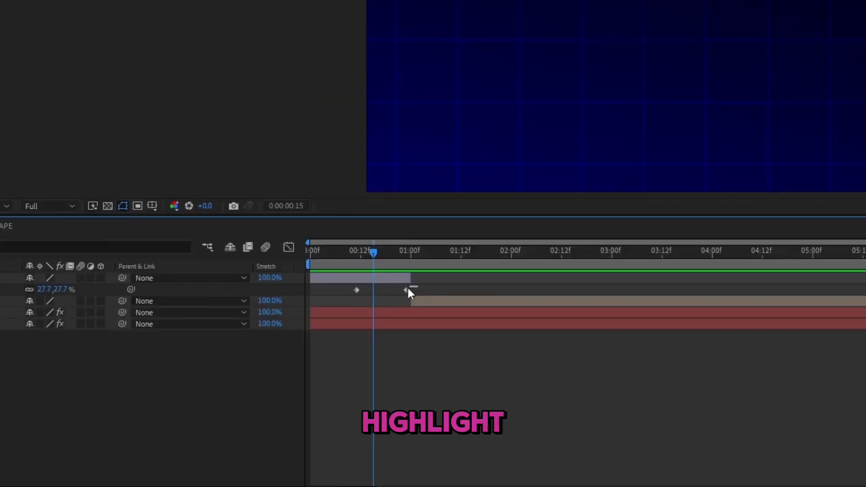
# - Apply Easy Ease to the flat icon's last Scale keyframe and reshape the scale animation's curve in the speed graph
pyautogui.moveTo(390, 297); pyautogui.dragTo(390, 297)
pyautogui.press('F9')
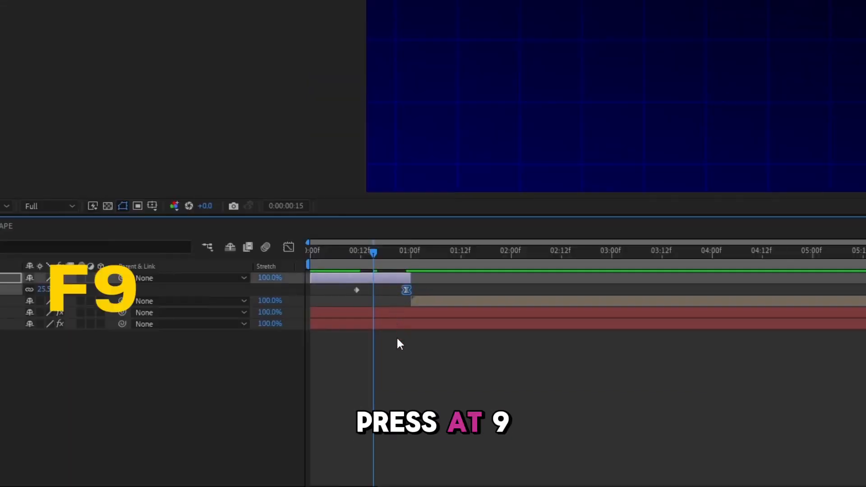
pyautogui.click(288, 248)
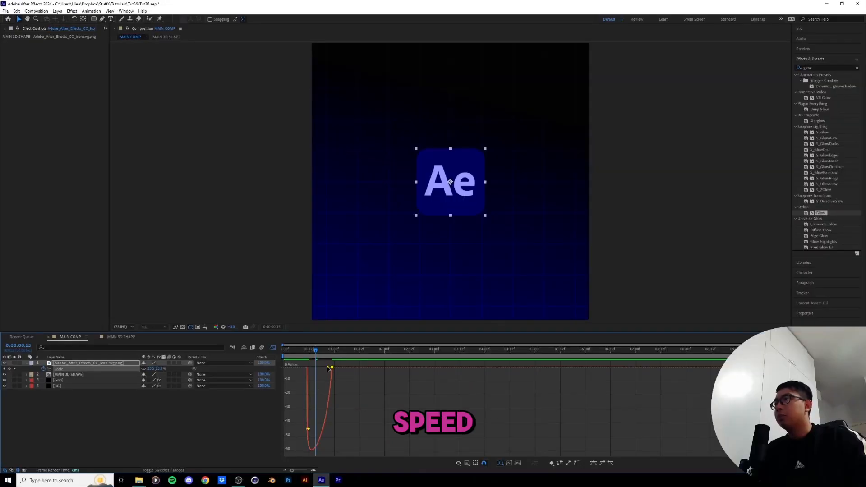
pyautogui.moveTo(397, 287); pyautogui.dragTo(380, 287)
pyautogui.moveTo(373, 255); pyautogui.dragTo(357, 259)
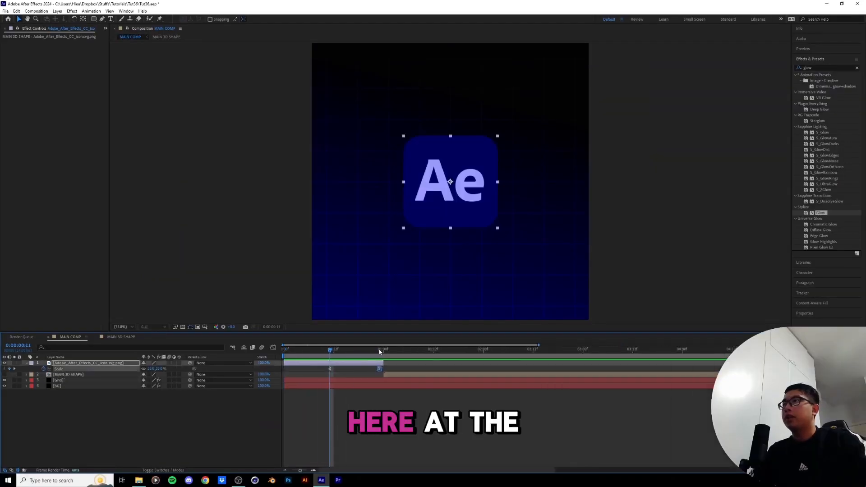
# - Go to 0:00:01:00, where the 3D shape starts, and make the MAIN 3D SHAPE layer visible
pyautogui.click(384, 350)
pyautogui.moveTo(384, 351); pyautogui.dragTo(384, 351)
pyautogui.click(386, 374)
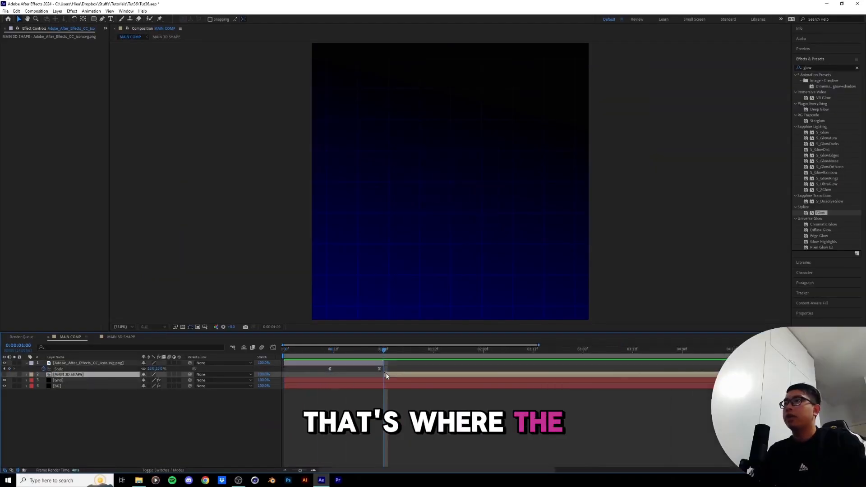
pyautogui.click(5, 375)
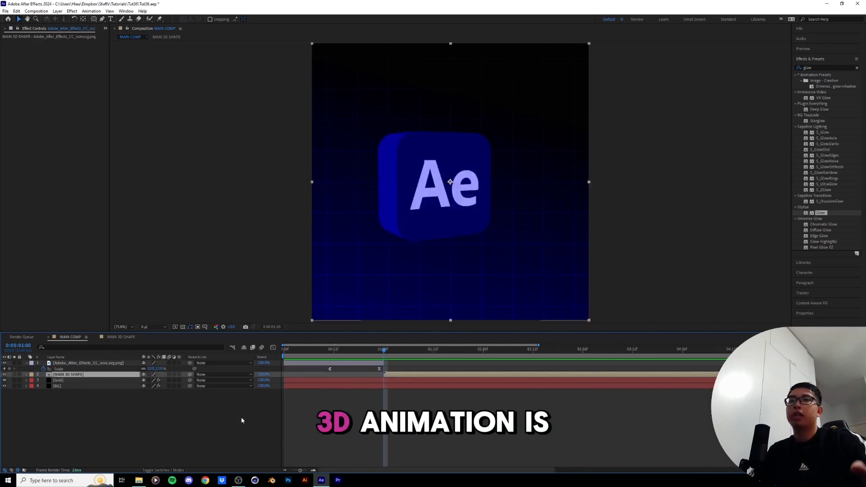
# - Move the flat icon's final Scale keyframe to 0:00:01:00 and extend the icon layer's end to about 0:00:01:08
pyautogui.click(380, 368)
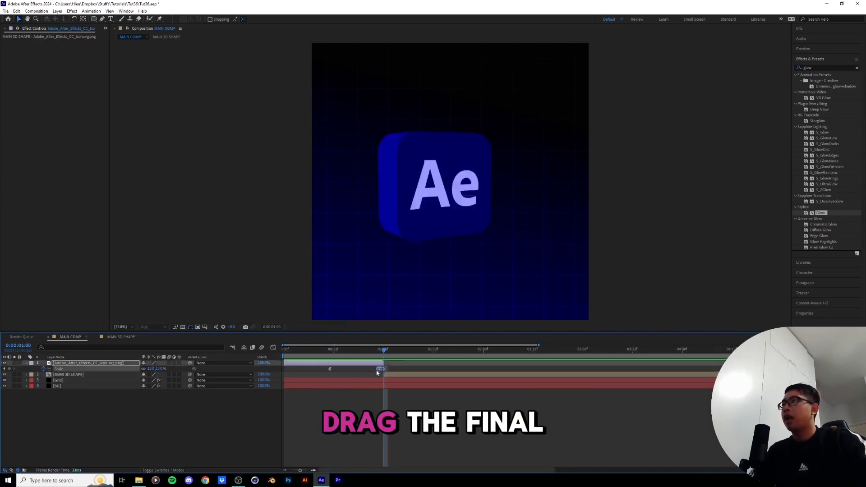
pyautogui.click(381, 350)
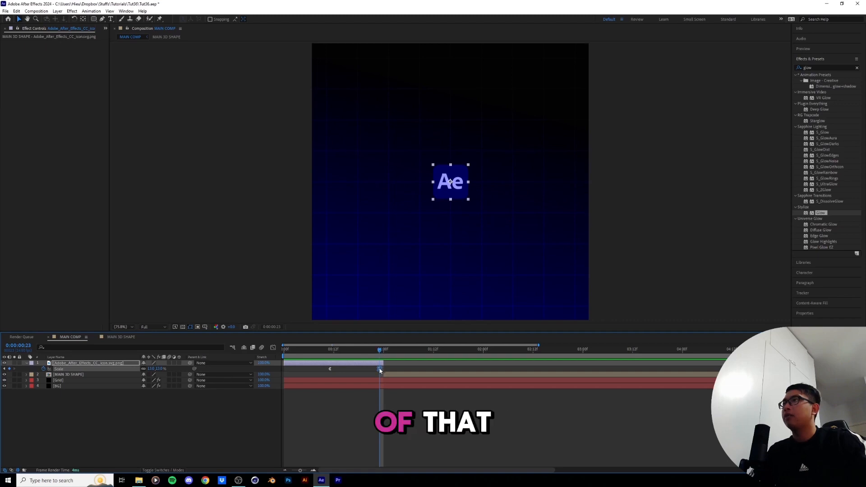
pyautogui.moveTo(383, 369); pyautogui.dragTo(383, 371)
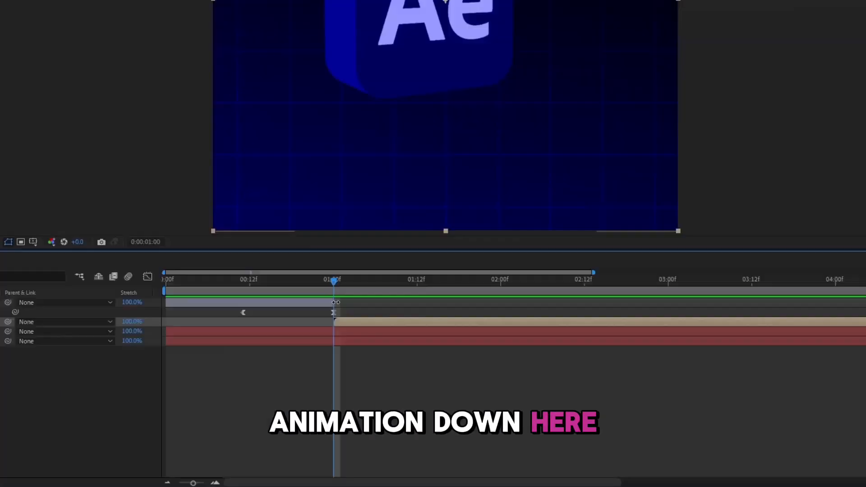
pyautogui.moveTo(336, 302); pyautogui.dragTo(388, 302)
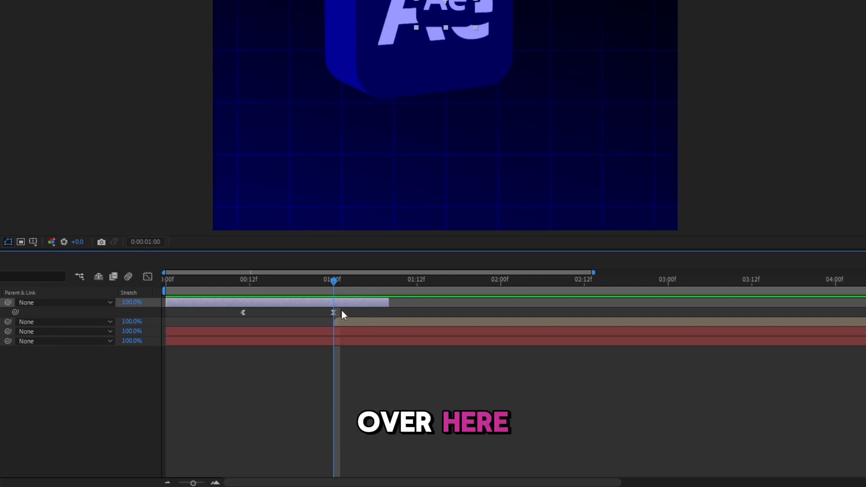
# - Split the flat icon layer at 0:00:01:00 and move its trailing piece into the MAIN 3D SHAPE comp, starting at 0:00:00:00
pyautogui.hotkey('ctrl', 'shift', 'd')
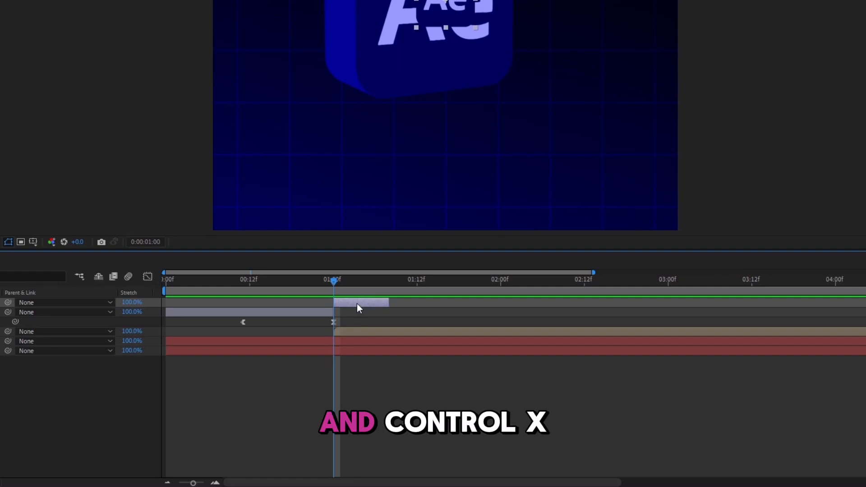
pyautogui.hotkey('ctrl', 'x')
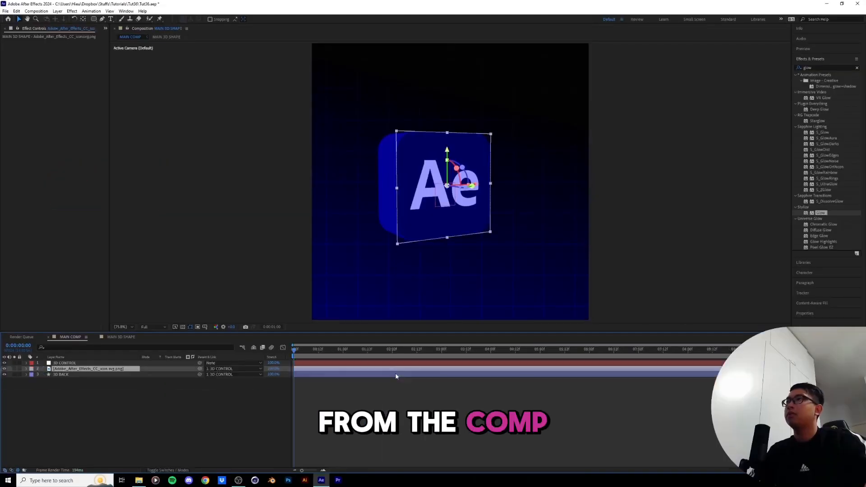
pyautogui.click(87, 386)
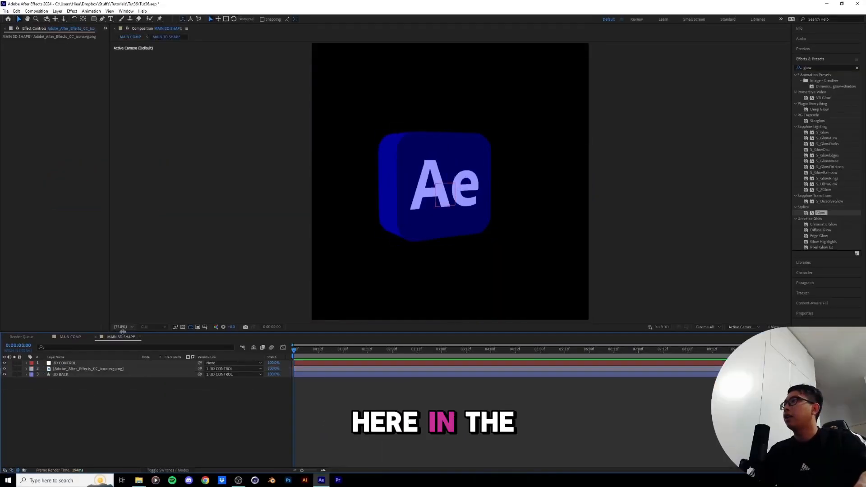
pyautogui.click(63, 363)
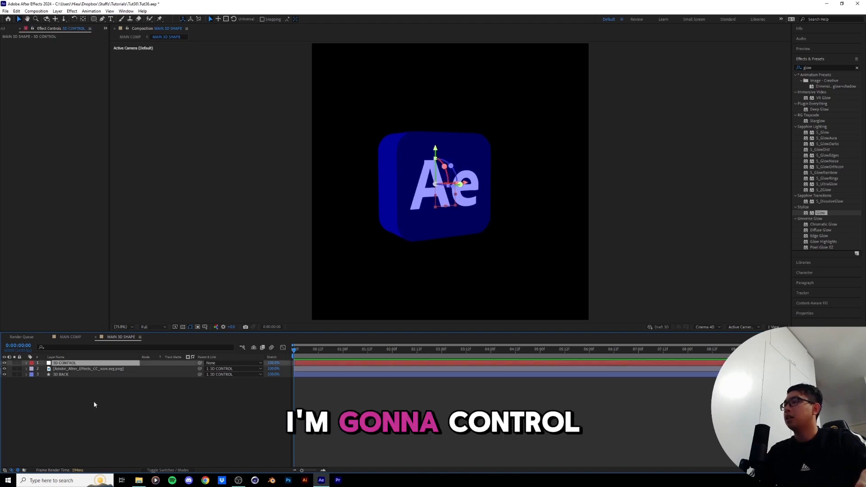
pyautogui.hotkey('ctrl', 'v')
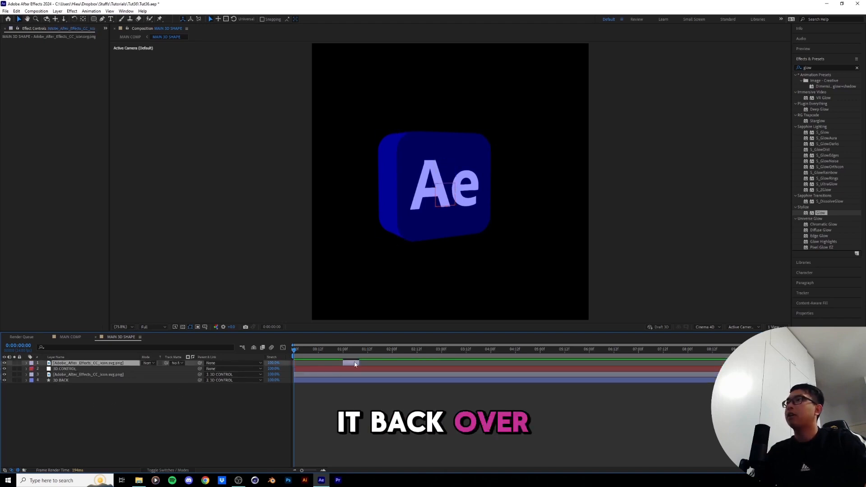
pyautogui.moveTo(355, 364); pyautogui.dragTo(306, 364)
pyautogui.scroll(3, 438, 197)
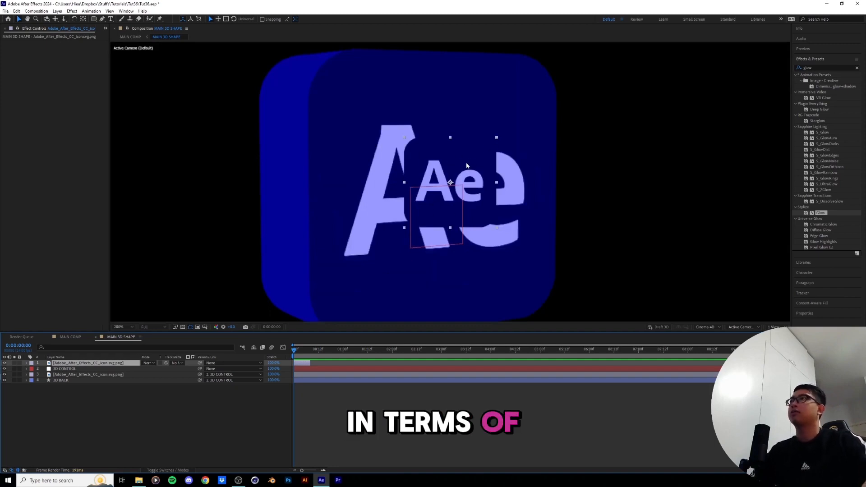
pyautogui.scroll(-2, 455, 174)
# - Add a one-node camera with the 200mm preset to the MAIN 3D SHAPE comp
pyautogui.click(86, 368)
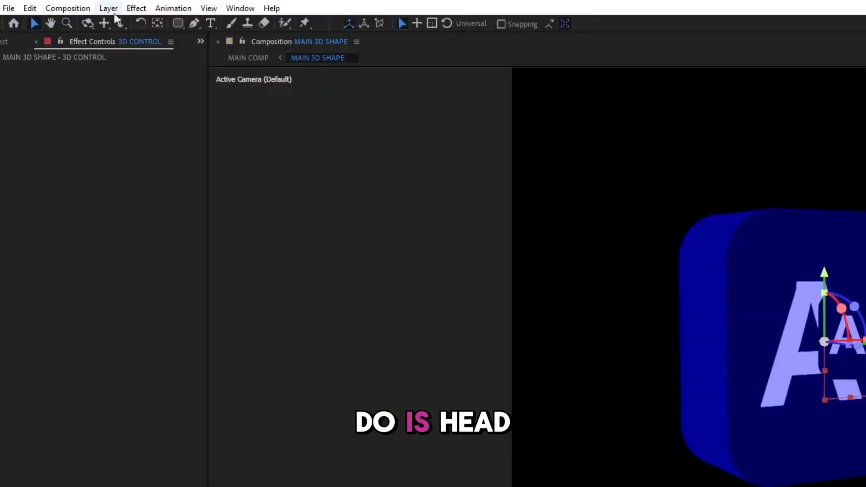
pyautogui.click(58, 12)
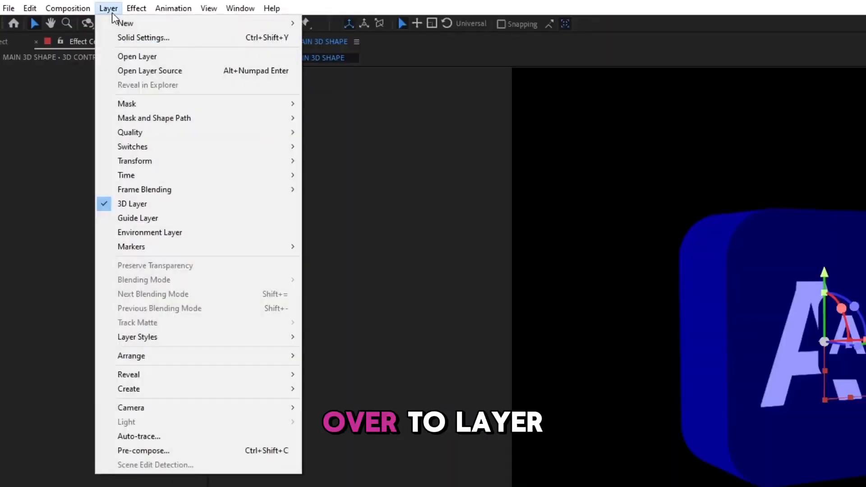
pyautogui.moveTo(59, 19)
pyautogui.click(357, 66)
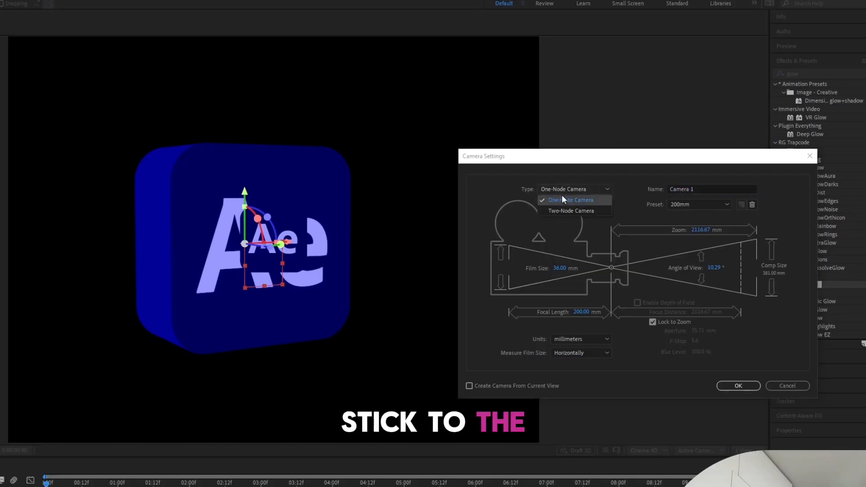
pyautogui.click(679, 207)
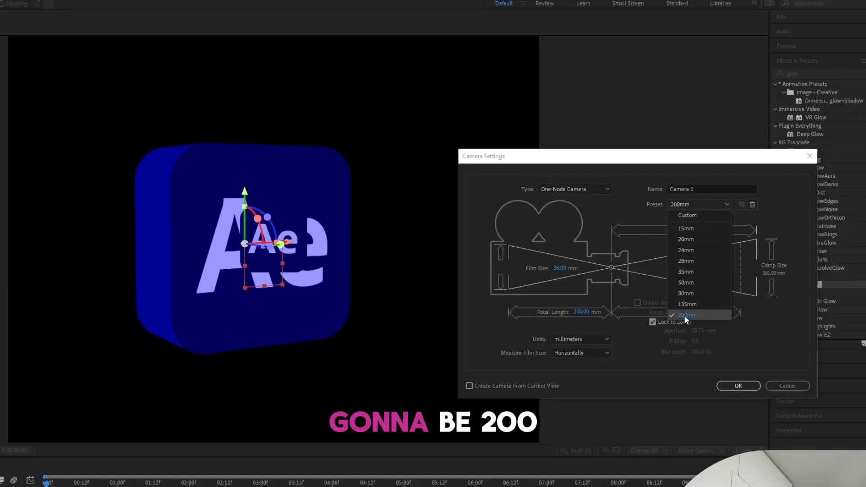
pyautogui.click(743, 383)
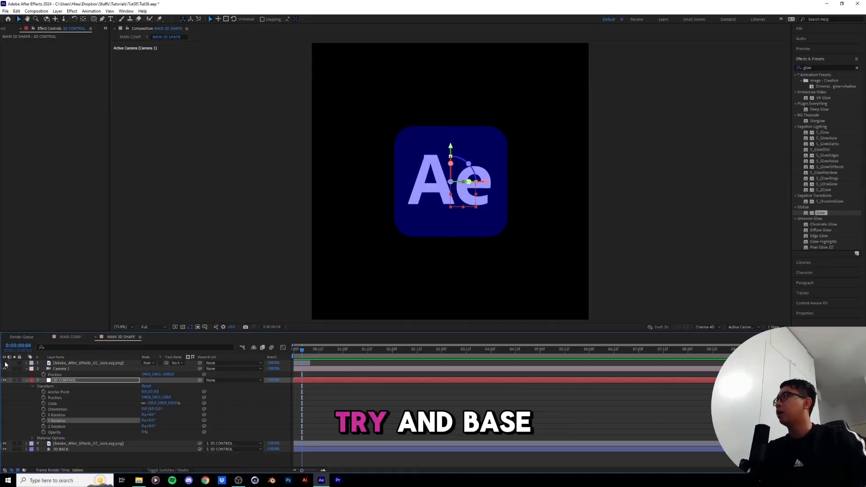
# - Show the pasted flat icon and push the 3D CONTROL null back in Z until the 3D icon is nearly the flat icon's size
pyautogui.click(5, 363)
pyautogui.scroll(2, 469, 181)
pyautogui.scroll(-1, 495, 180)
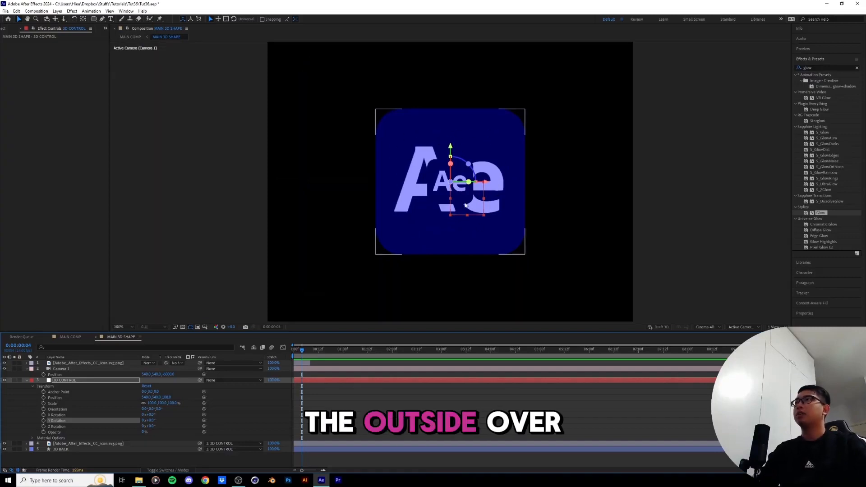
pyautogui.scroll(1, 450, 181)
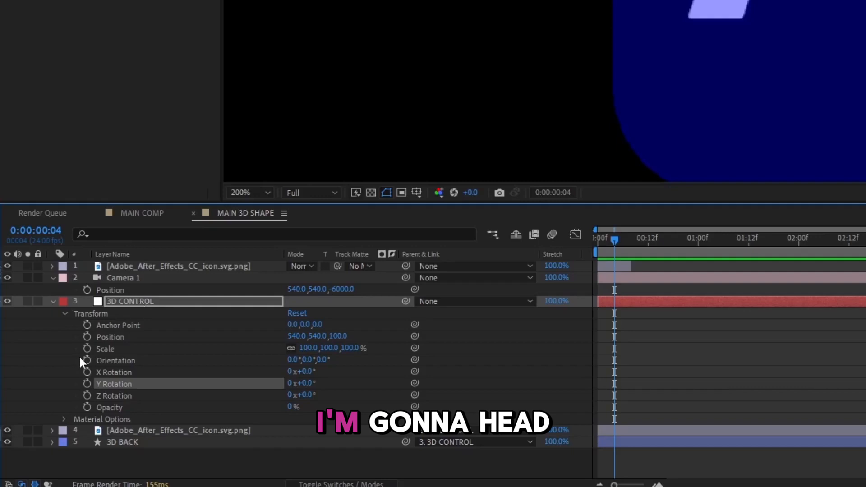
pyautogui.click(66, 399)
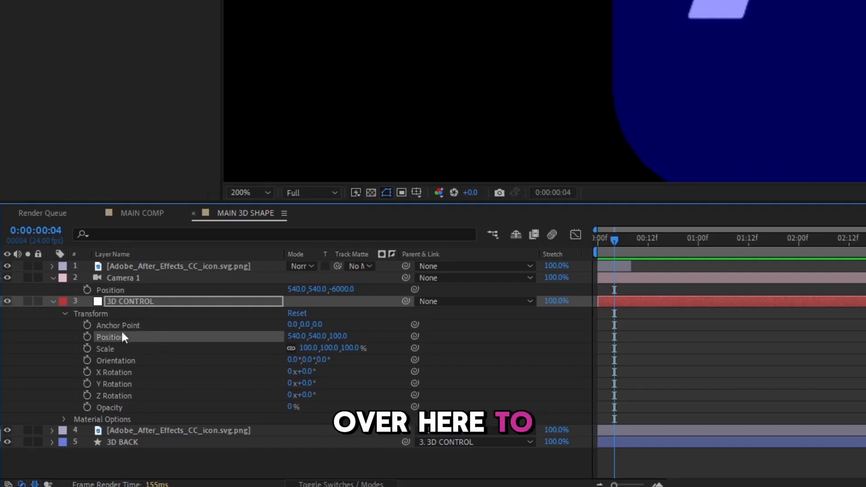
pyautogui.click(115, 301)
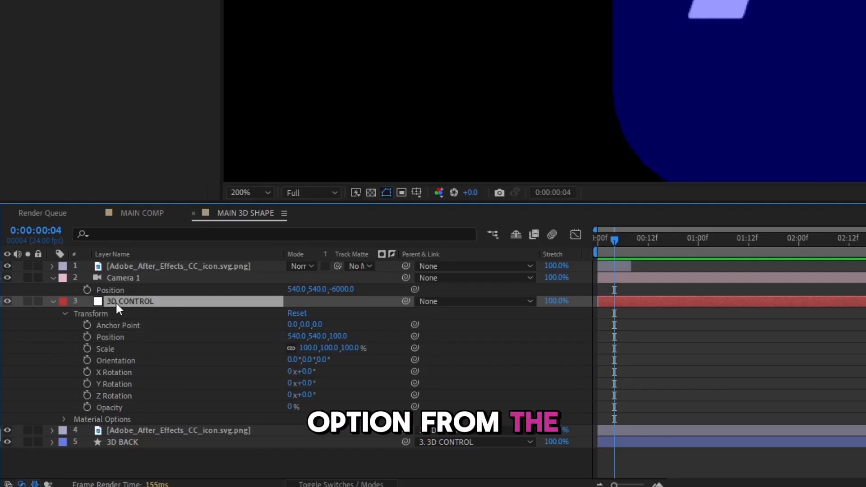
pyautogui.click(198, 341)
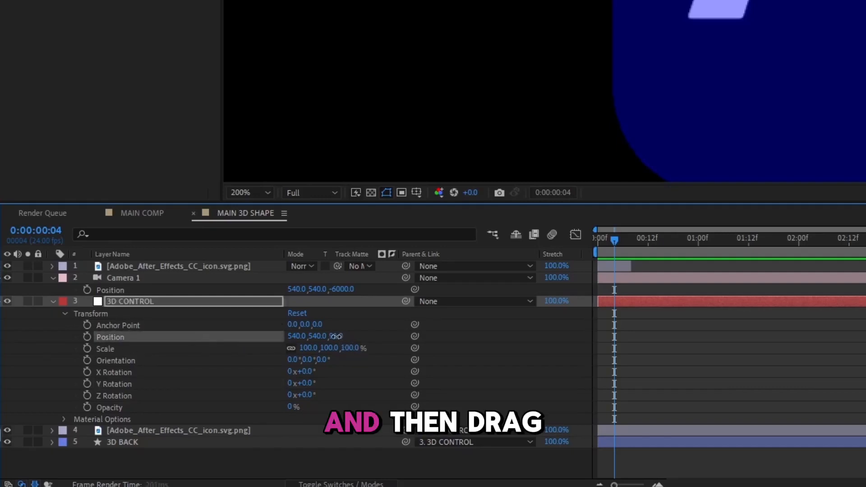
pyautogui.moveTo(351, 337); pyautogui.dragTo(626, 345)
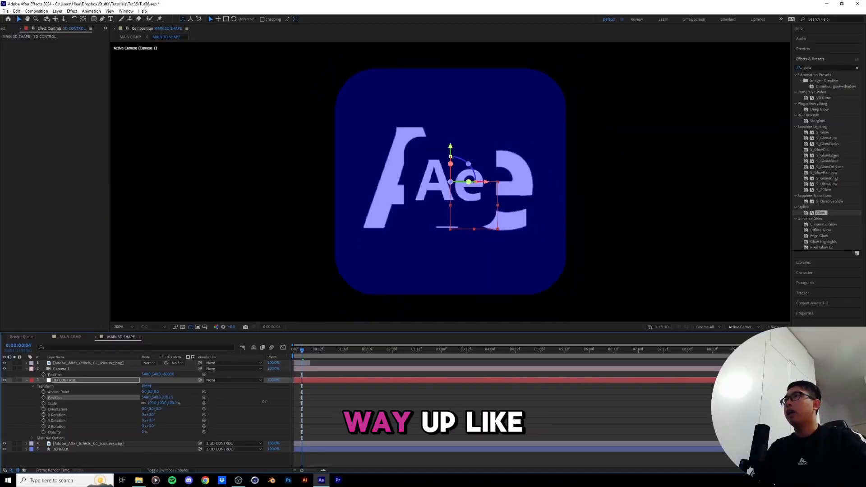
pyautogui.moveTo(308, 402); pyautogui.dragTo(565, 407)
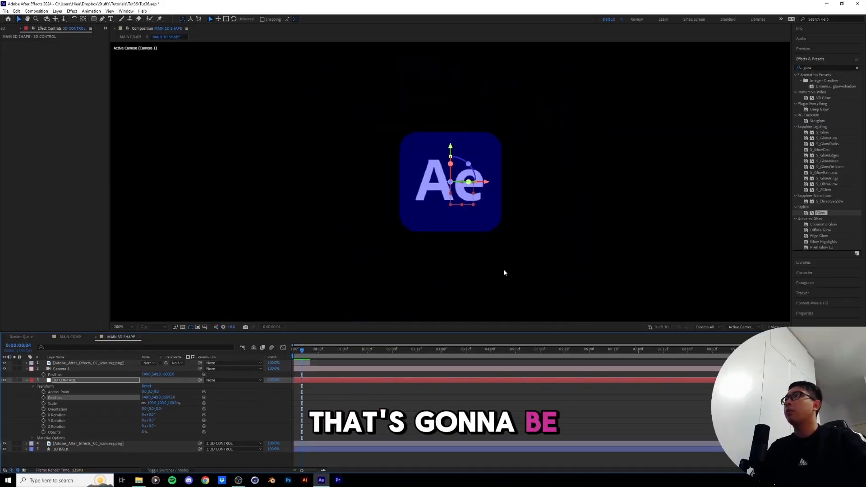
# - Find the Fill effect and apply it to the pasted flat icon as a contrasting red size reference
pyautogui.scroll(2, 487, 270)
pyautogui.scroll(-1, 487, 270)
pyautogui.click(415, 139)
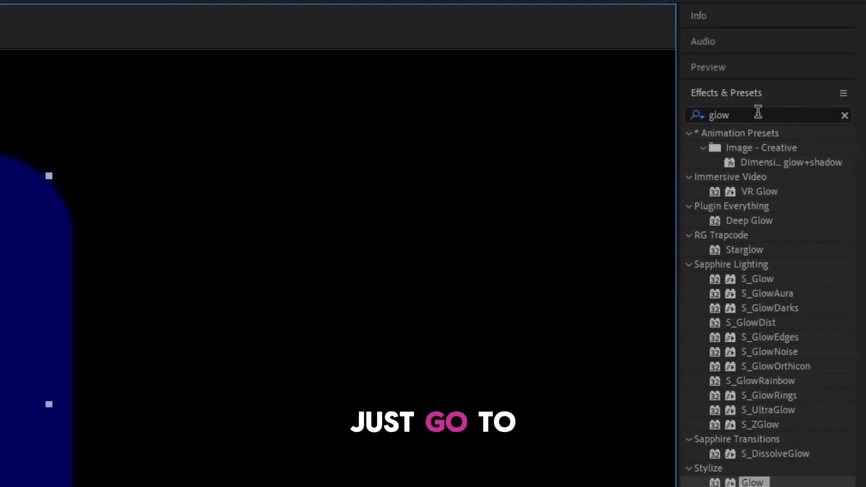
pyautogui.click(821, 67)
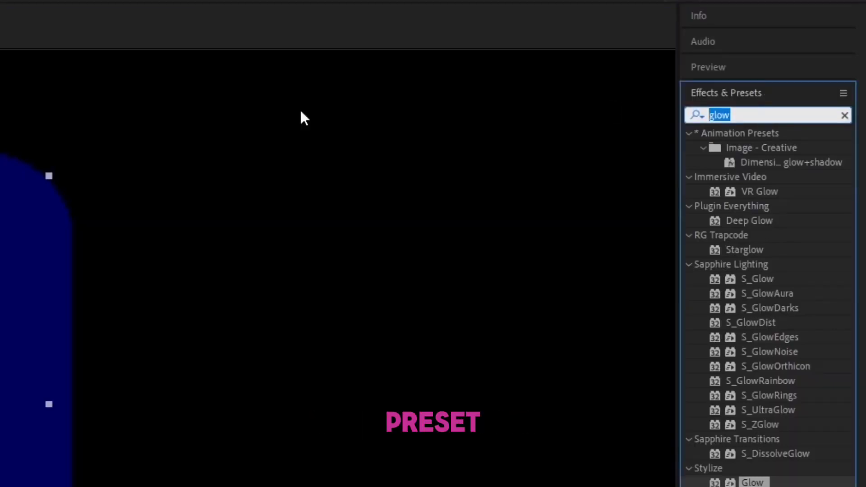
pyautogui.write('fill')
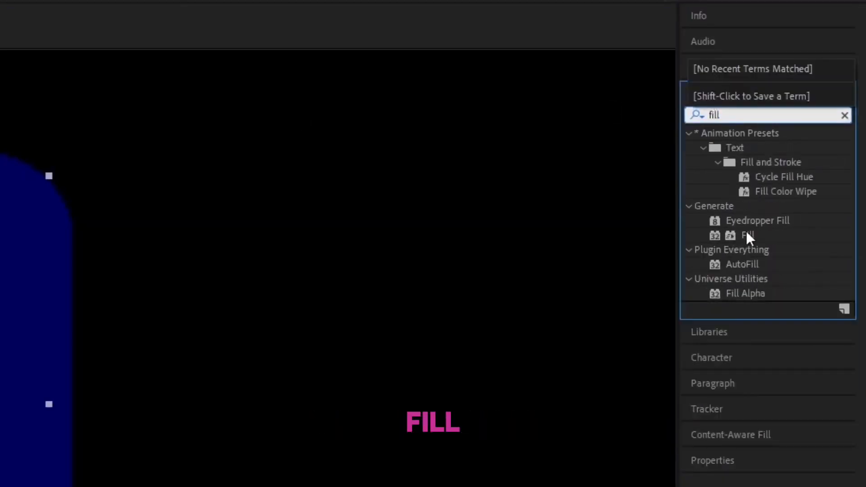
pyautogui.moveTo(748, 232); pyautogui.dragTo(748, 231)
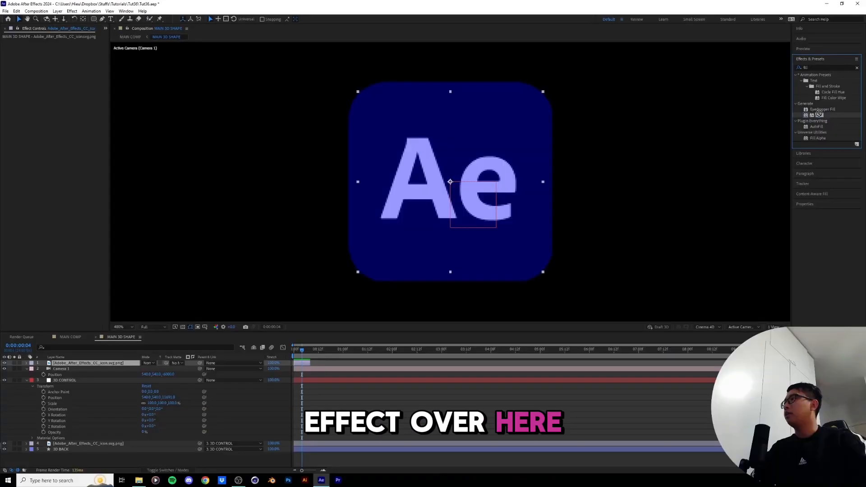
pyautogui.moveTo(818, 115); pyautogui.dragTo(123, 364)
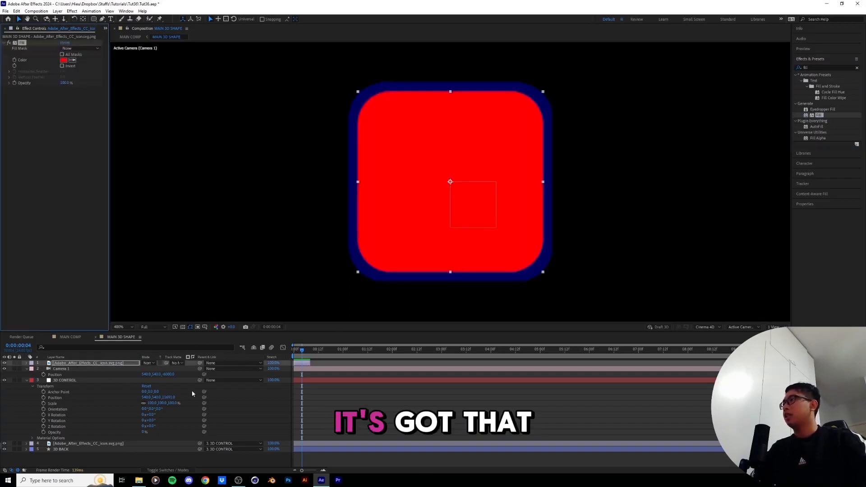
# - Turn on the transparency grid and set the 3D CONTROL null's Z position to 13502 to match the 3D icon to the red reference
pyautogui.press('.')
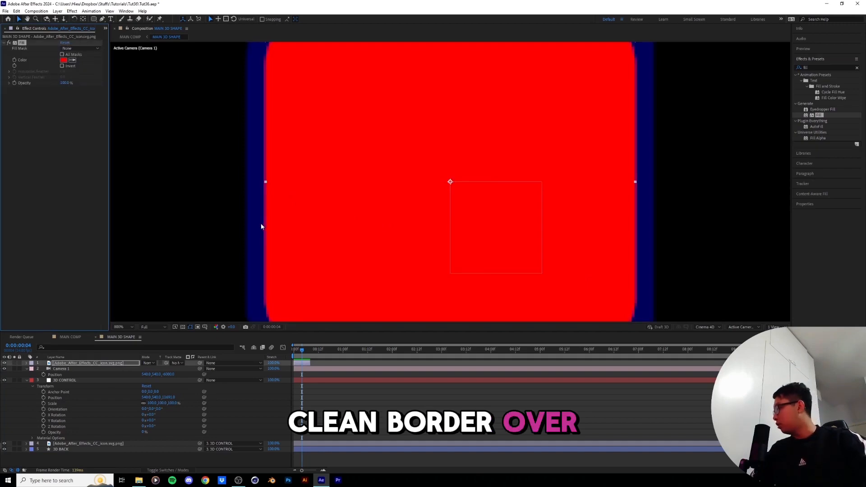
pyautogui.scroll(-1, 262, 226)
pyautogui.moveTo(167, 397); pyautogui.dragTo(347, 399)
pyautogui.moveTo(515, 400); pyautogui.dragTo(541, 400)
pyautogui.click(182, 326)
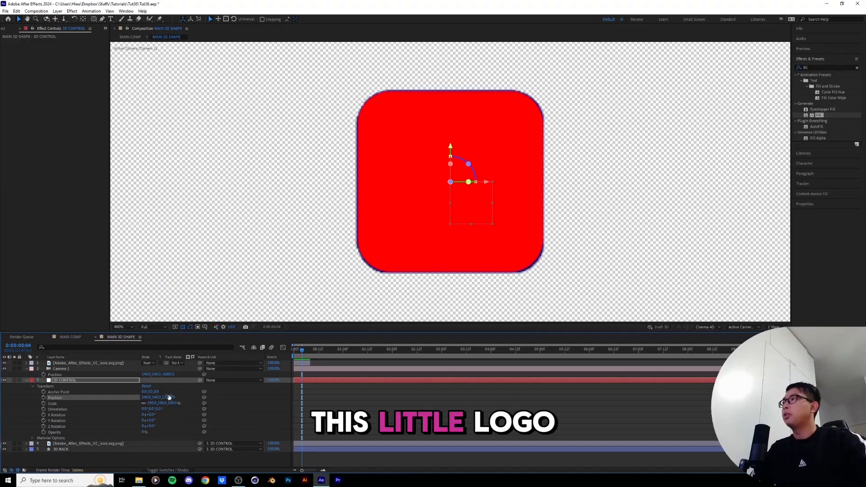
pyautogui.moveTo(169, 397); pyautogui.dragTo(246, 393)
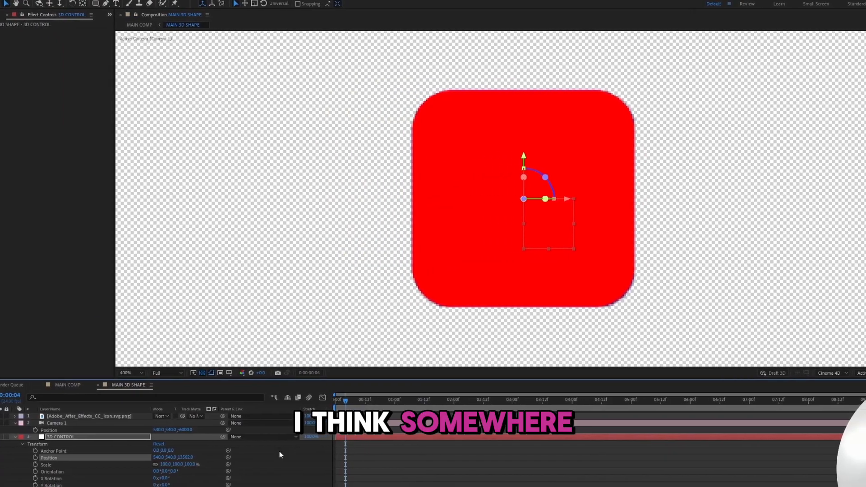
pyautogui.scroll(-3, 557, 263)
pyautogui.scroll(2, 559, 265)
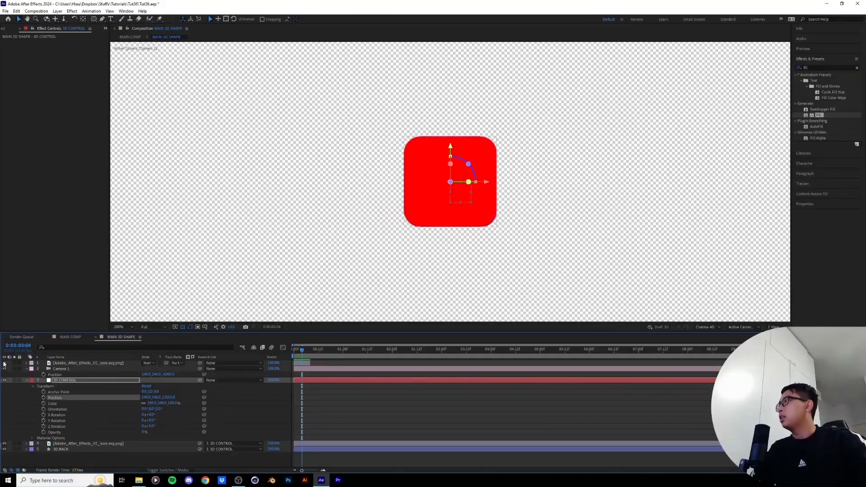
# - Hide the red reference icon and preview the flat-to-3D hand-over around 0:00:01:00 in MAIN COMP
pyautogui.click(4, 363)
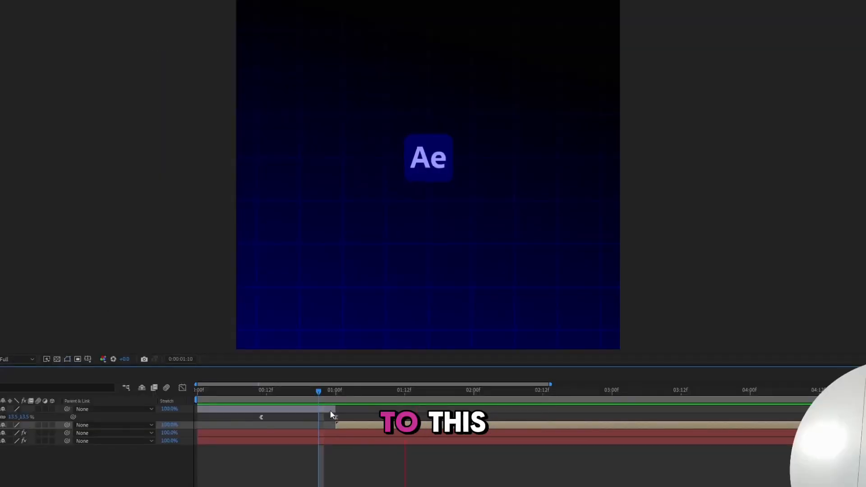
pyautogui.press('space')
pyautogui.click(272, 391)
pyautogui.press('space')
pyautogui.press('space')
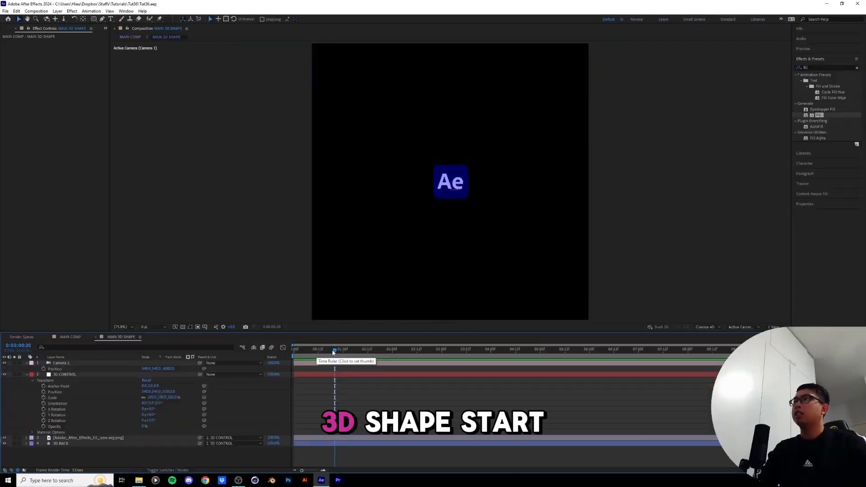
# - In MAIN 3D SHAPE, keyframe the 3D CONTROL null's Position and X, Y and Z Rotation at 0:00:00:00
pyautogui.moveTo(333, 352); pyautogui.dragTo(295, 352)
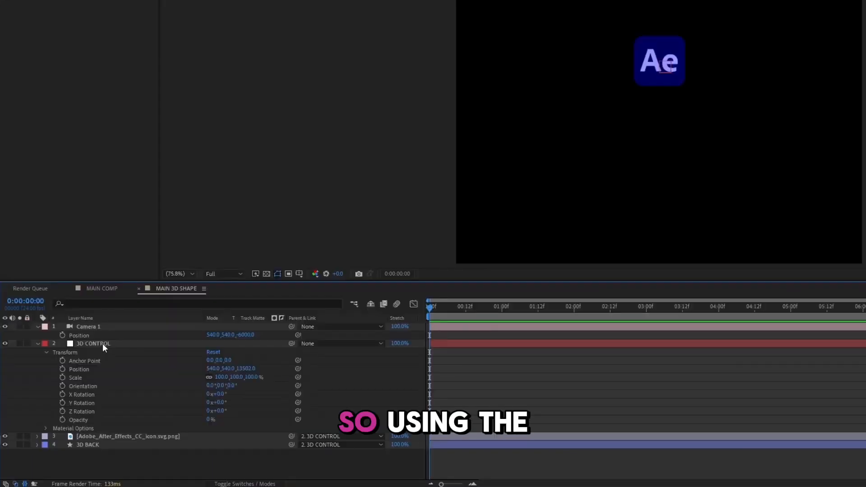
pyautogui.click(70, 374)
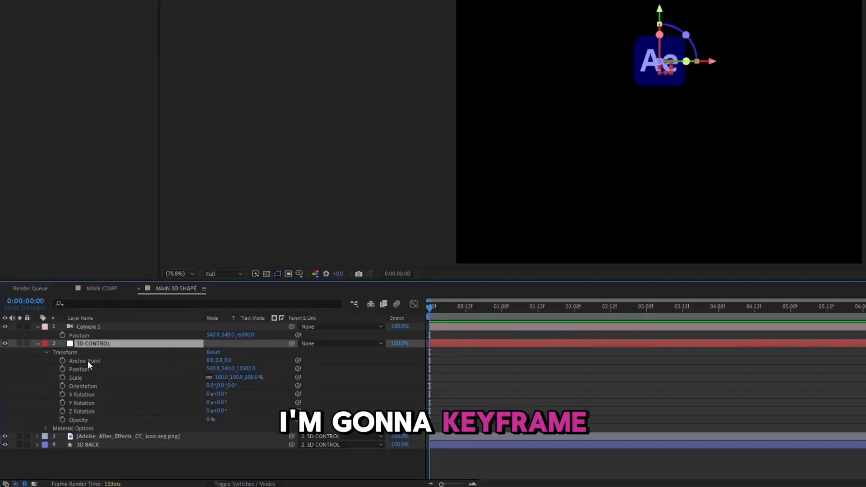
pyautogui.click(62, 369)
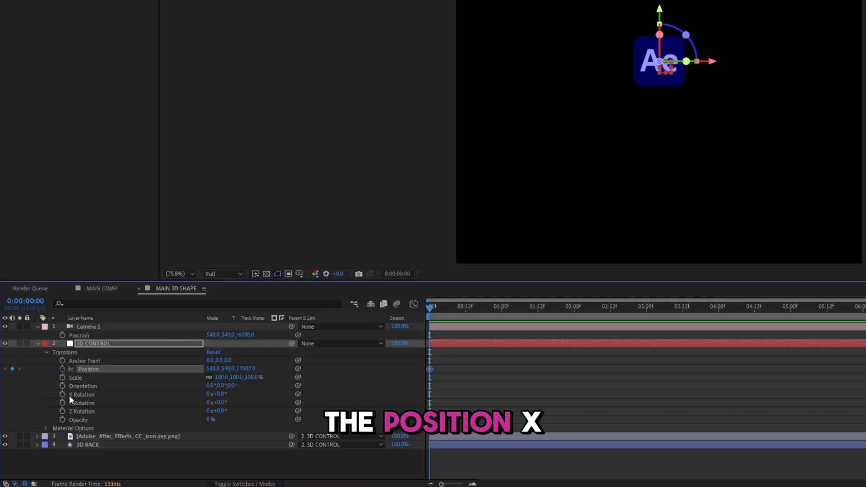
pyautogui.click(62, 394)
pyautogui.click(62, 403)
pyautogui.click(63, 411)
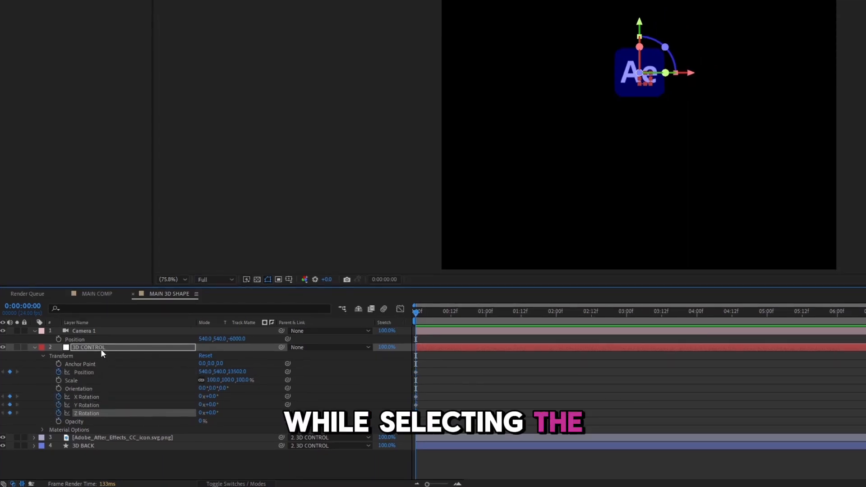
# - Show only the 3D CONTROL null's keyframed properties in the timeline
pyautogui.click(104, 349)
pyautogui.press('u')
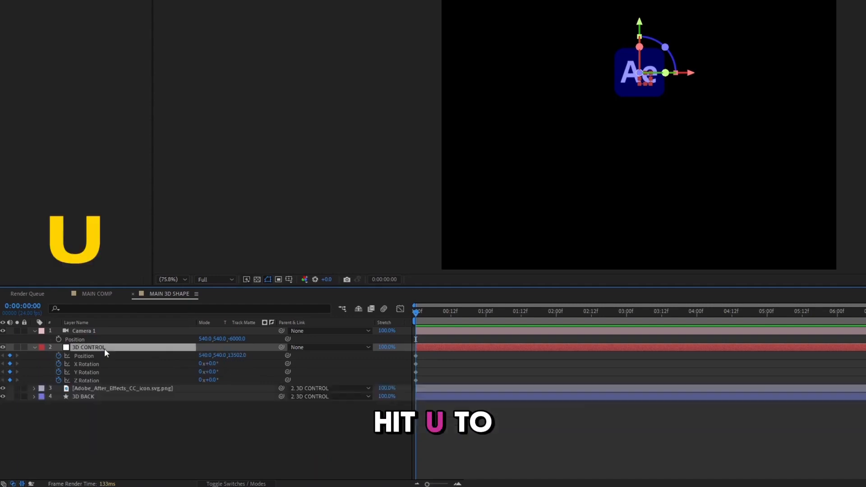
pyautogui.click(422, 376)
pyautogui.moveTo(421, 375); pyautogui.dragTo(413, 382)
pyautogui.click(434, 376)
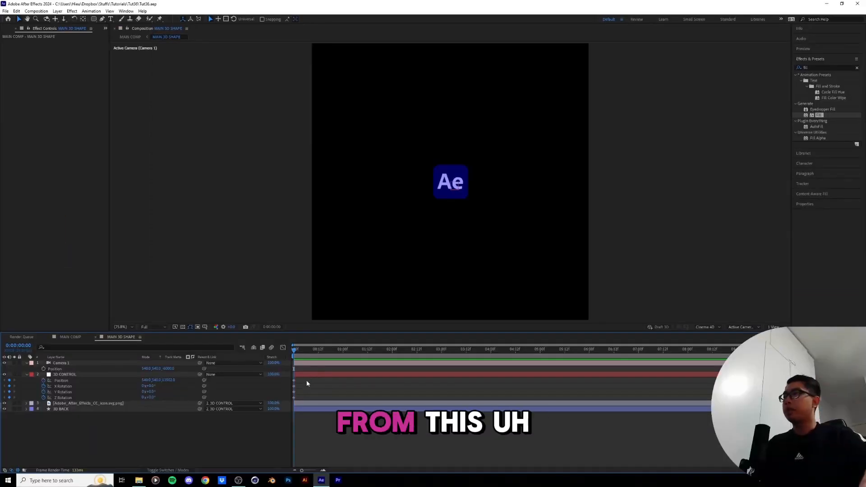
# - At 0:00:00:13, keyframe the 3D CONTROL null's Z position at 200 to bring the 3D icon closer to the camera
pyautogui.moveTo(307, 383); pyautogui.dragTo(288, 399)
pyautogui.click(315, 429)
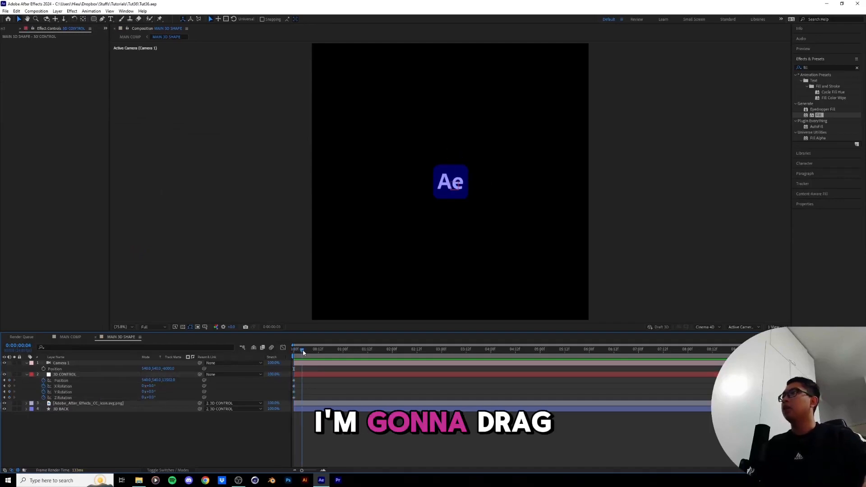
pyautogui.moveTo(302, 350); pyautogui.dragTo(321, 353)
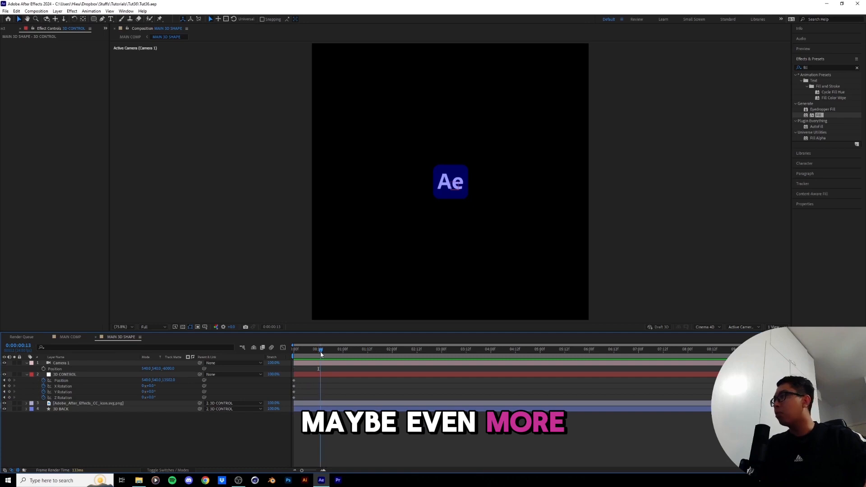
pyautogui.moveTo(170, 380); pyautogui.dragTo(145, 381)
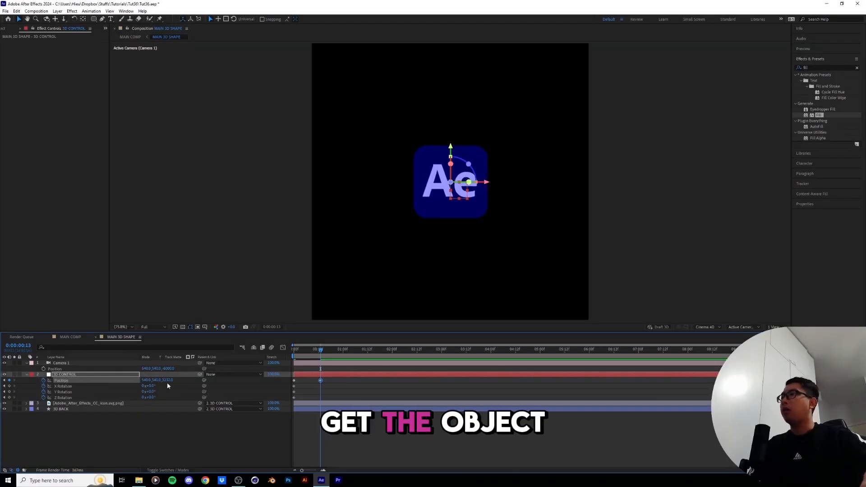
pyautogui.moveTo(138, 380); pyautogui.dragTo(49, 385)
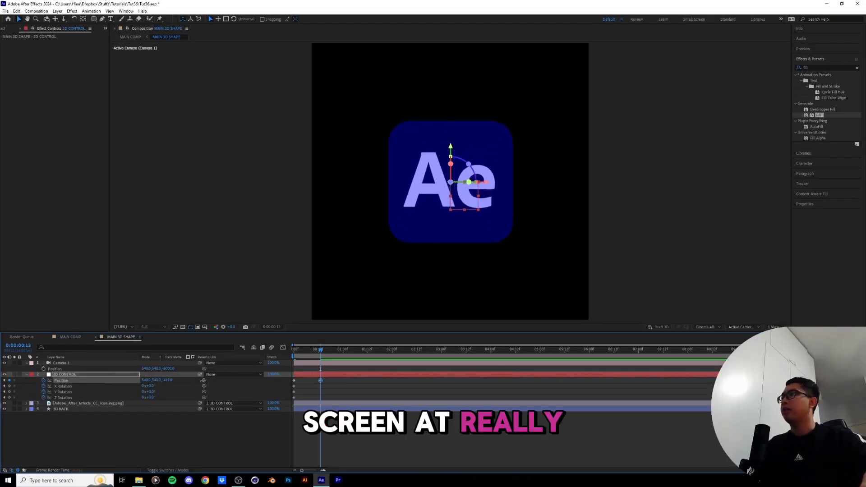
pyautogui.moveTo(203, 381); pyautogui.dragTo(280, 380)
pyautogui.moveTo(166, 381); pyautogui.dragTo(169, 380)
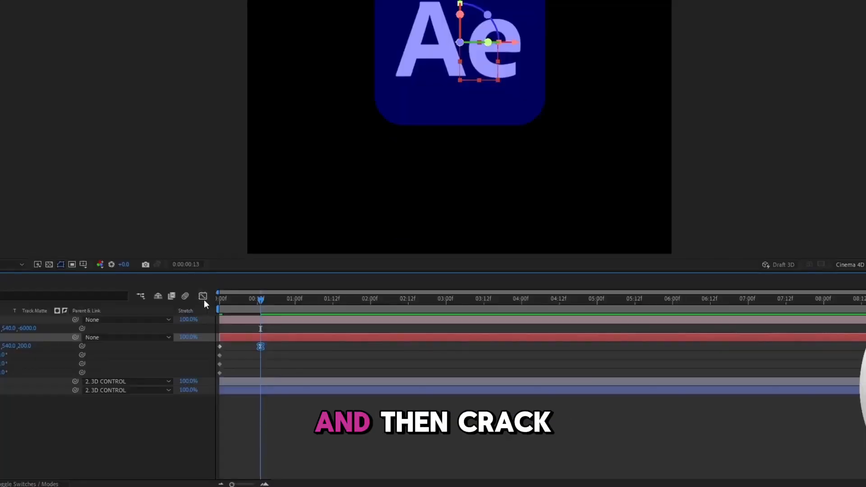
# - Lengthen the incoming ease of the second Position keyframe in the speed graph and preview the hand-over in MAIN COMP
pyautogui.click(283, 348)
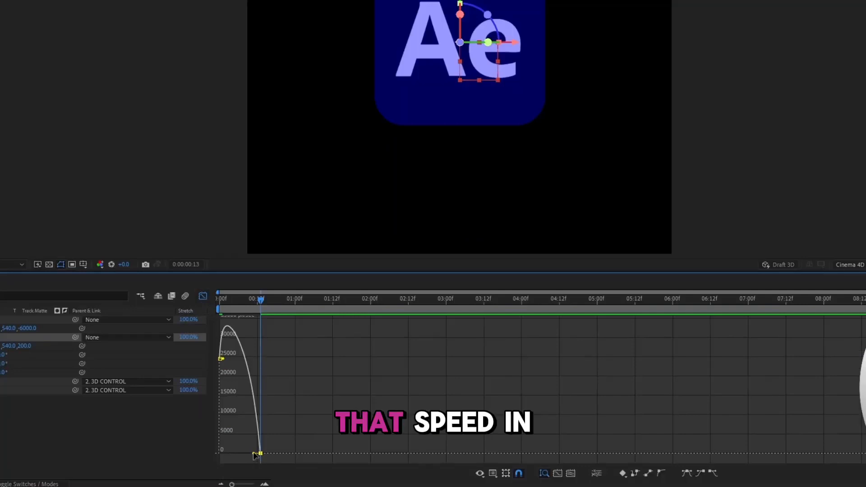
pyautogui.moveTo(253, 452); pyautogui.dragTo(237, 452)
pyautogui.click(203, 297)
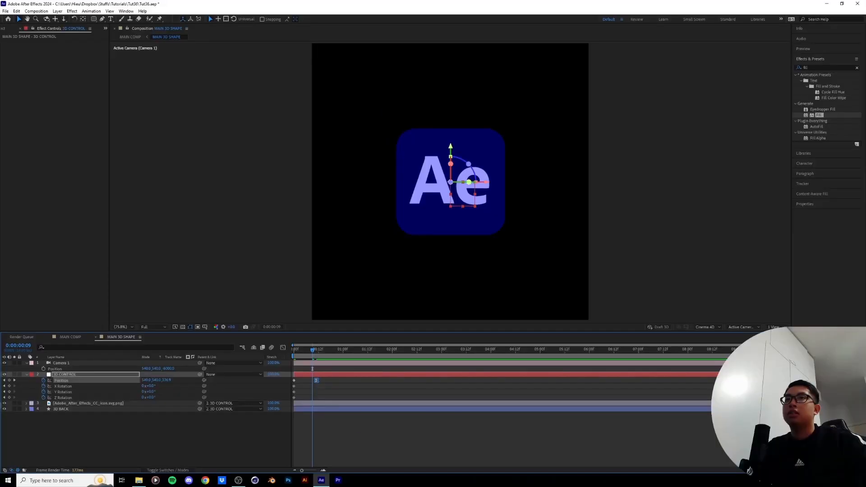
pyautogui.click(83, 337)
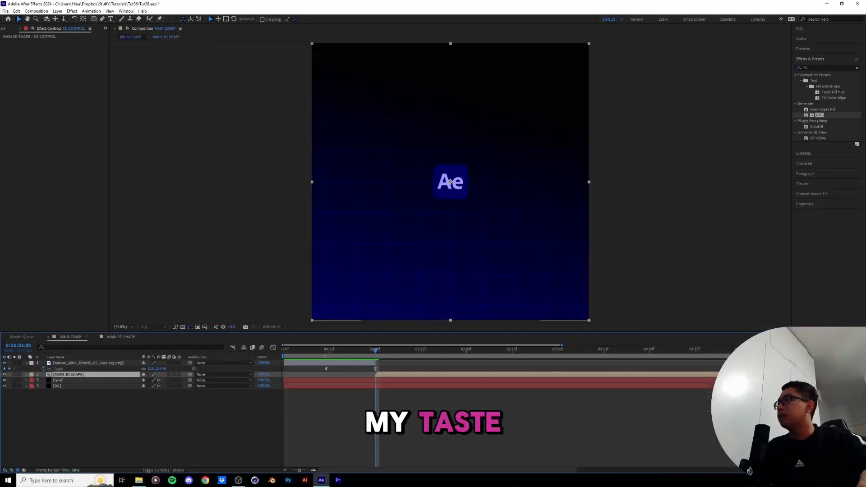
pyautogui.moveTo(350, 351); pyautogui.dragTo(326, 354)
pyautogui.press('space')
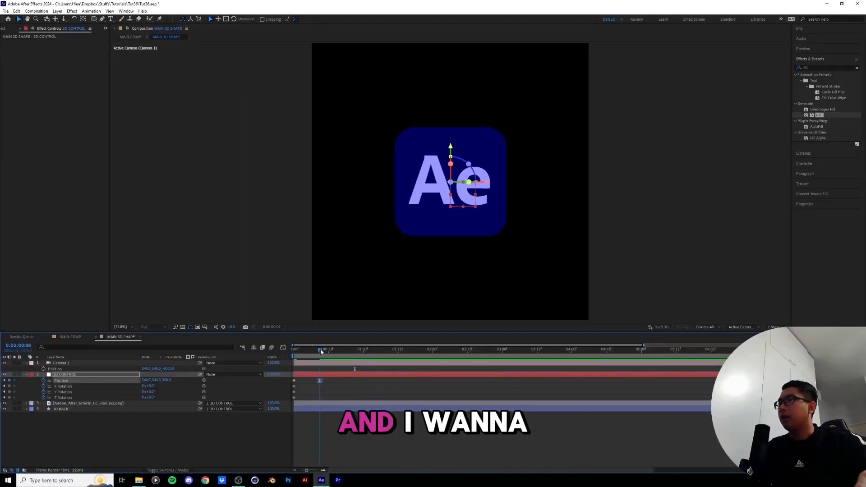
# - Steepen the start of the null's Position speed graph in MAIN 3D SHAPE and preview the faster zoom-in
pyautogui.click(283, 348)
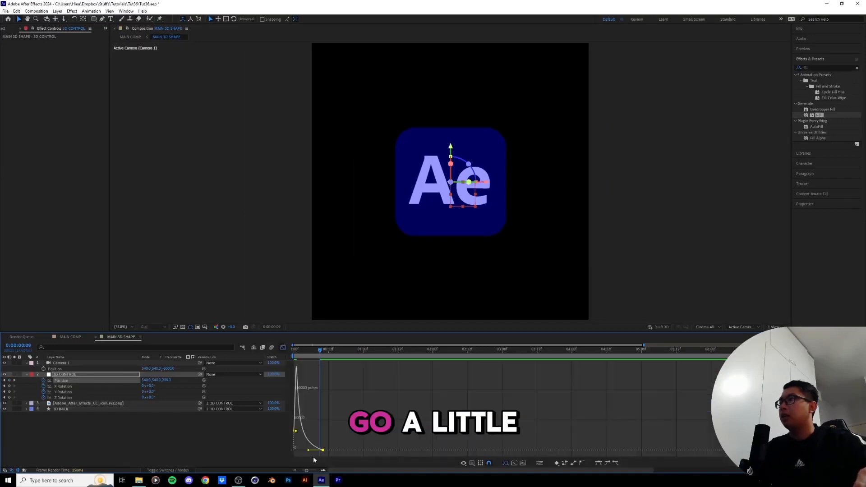
pyautogui.moveTo(296, 431); pyautogui.dragTo(296, 432)
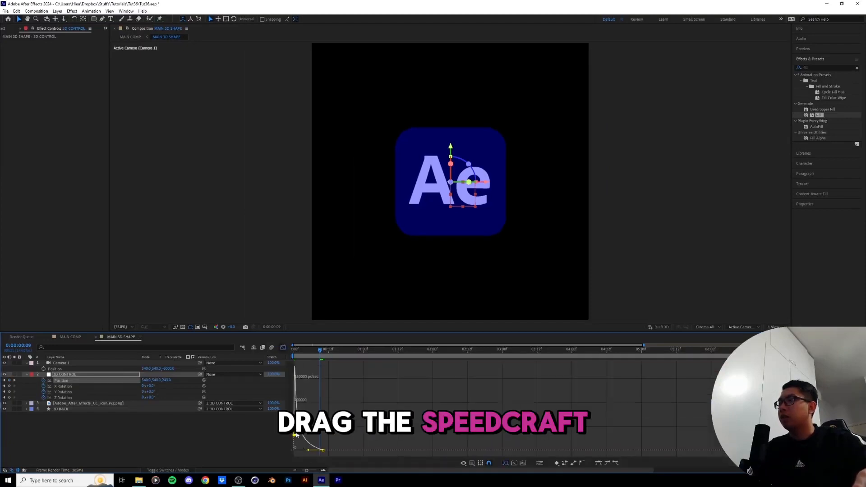
pyautogui.click(282, 348)
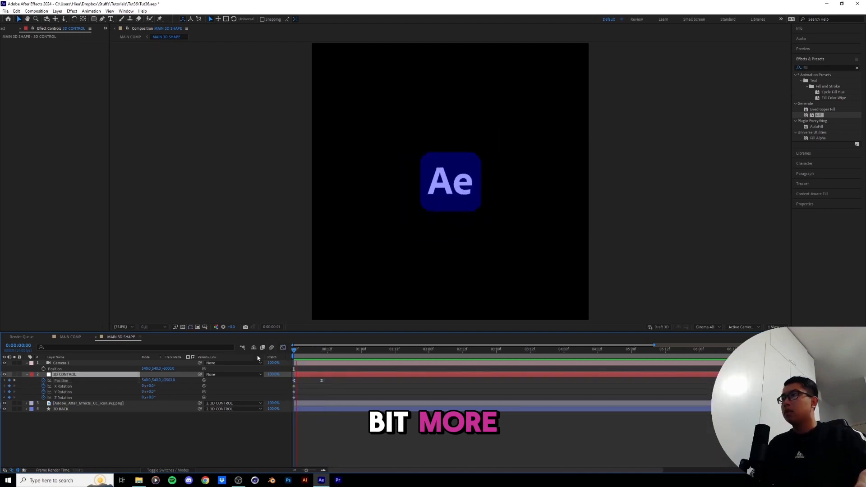
pyautogui.press('space')
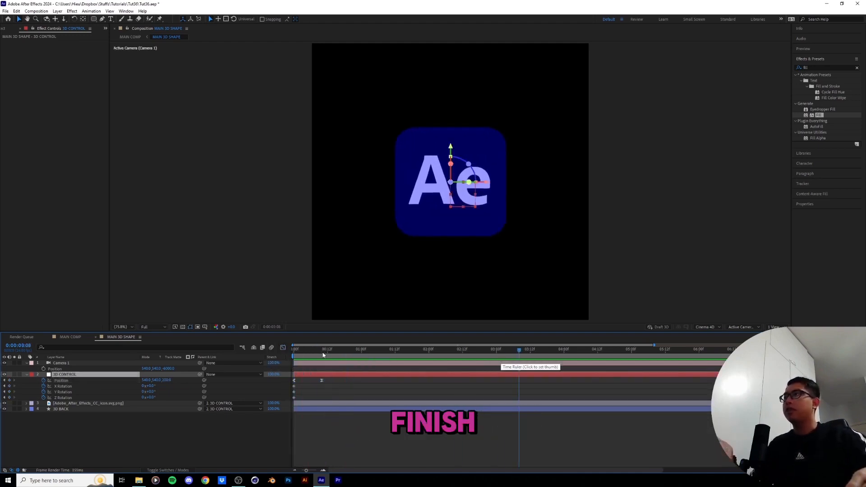
# - At 0:00:05:00, lower the 3D CONTROL null's Z position to a negative value to keyframe a slow forward drift
pyautogui.moveTo(331, 354); pyautogui.dragTo(624, 357)
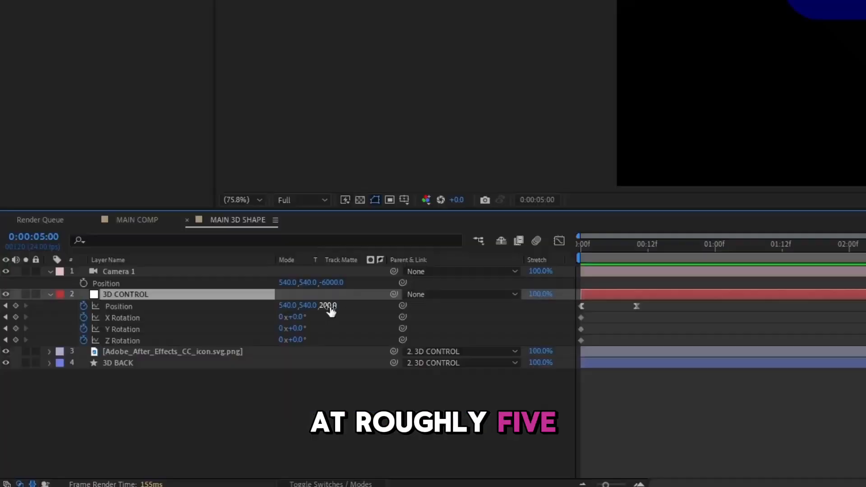
pyautogui.moveTo(166, 380); pyautogui.dragTo(144, 383)
pyautogui.moveTo(286, 312); pyautogui.dragTo(261, 315)
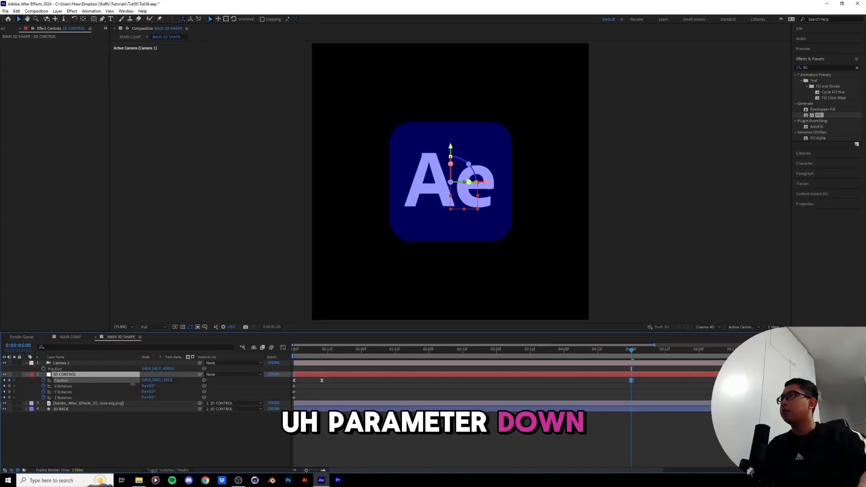
pyautogui.moveTo(133, 385); pyautogui.dragTo(133, 384)
# - Review how the icon's motion passes through the Position keyframe at 0:00:00:10 into the slow drift
pyautogui.moveTo(632, 351); pyautogui.dragTo(330, 381)
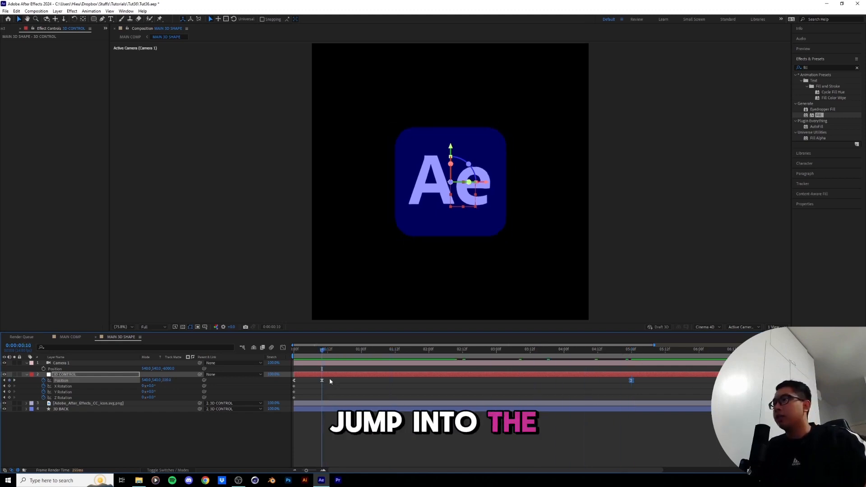
pyautogui.hotkey('shift', 'F3')
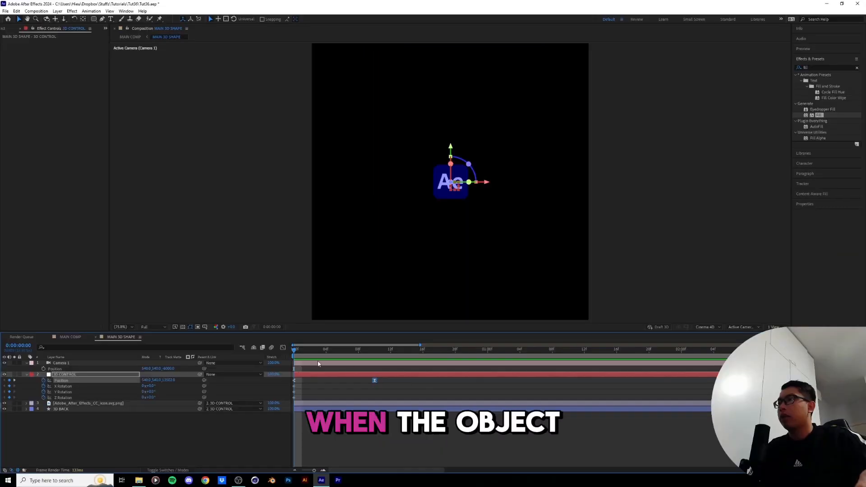
pyautogui.moveTo(294, 351); pyautogui.dragTo(374, 350)
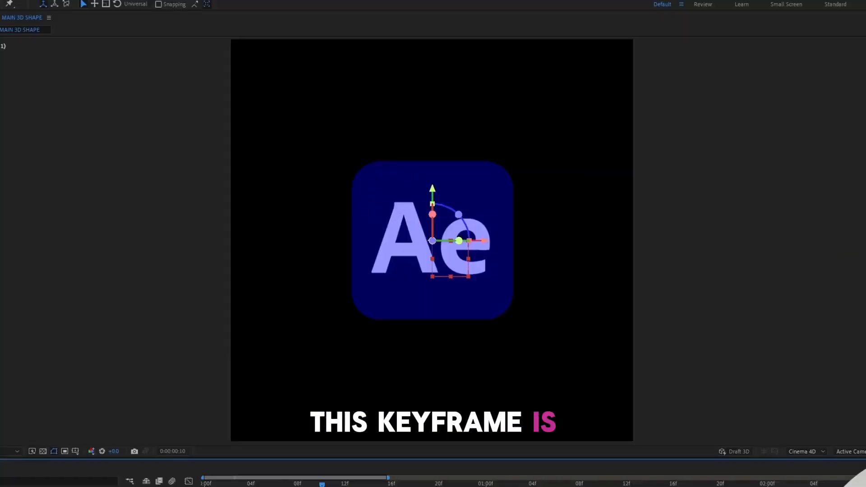
pyautogui.moveTo(345, 484); pyautogui.dragTo(275, 374)
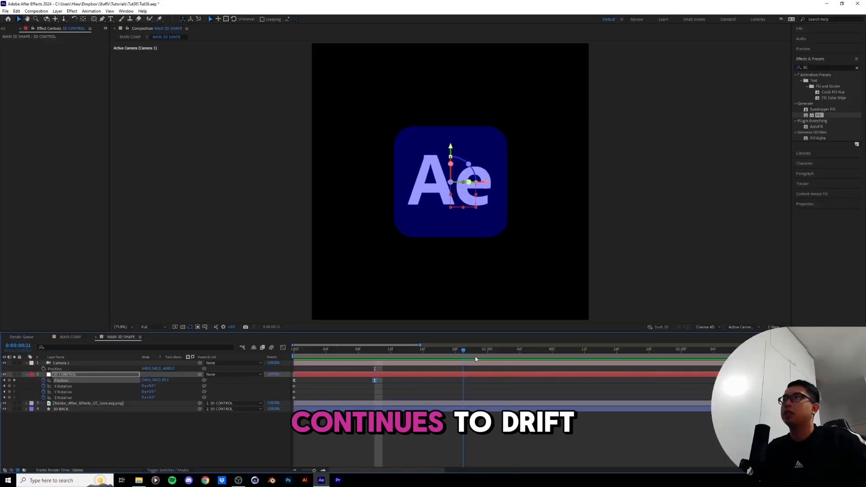
pyautogui.press('space')
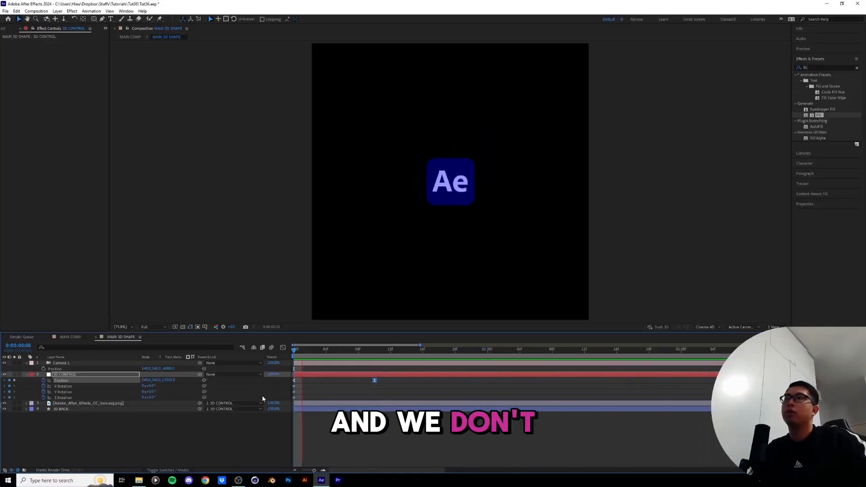
pyautogui.press('space')
# - Shorten the incoming ease of the null's Position keyframe at 0:00:05:00 in the speed graph
pyautogui.click(283, 347)
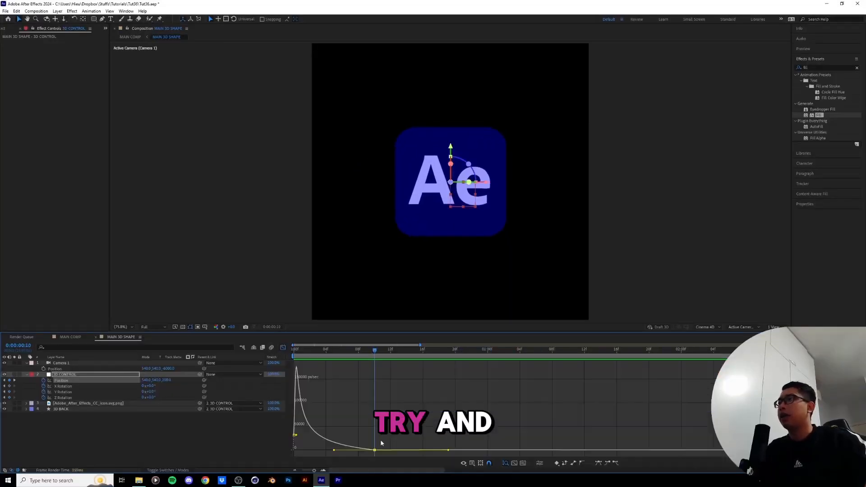
pyautogui.moveTo(292, 345); pyautogui.dragTo(310, 352)
pyautogui.moveTo(401, 345); pyautogui.dragTo(604, 346)
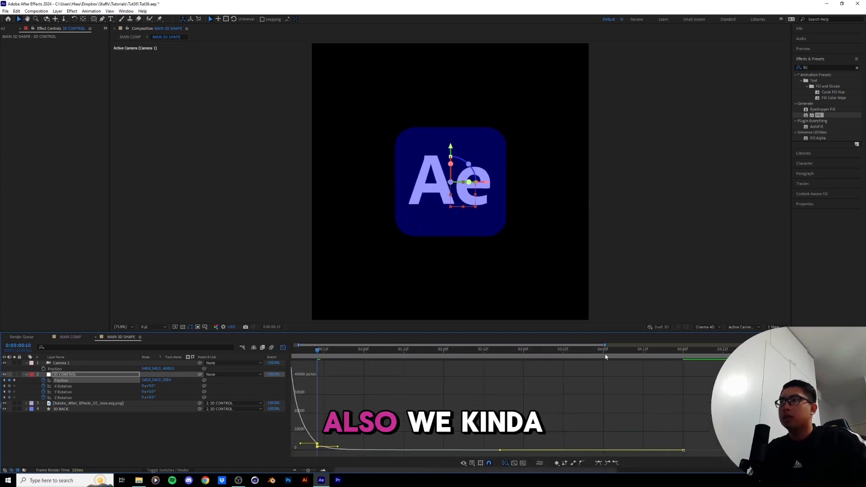
pyautogui.moveTo(500, 451); pyautogui.dragTo(669, 450)
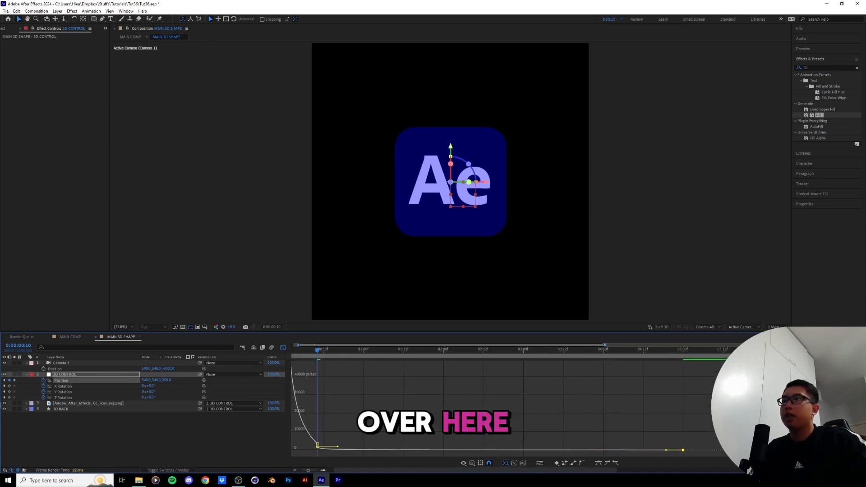
# - Bring the incoming and outgoing speeds of the 0:00:00:10 Position keyframe closer together and preview the drift
pyautogui.moveTo(605, 346); pyautogui.dragTo(362, 346)
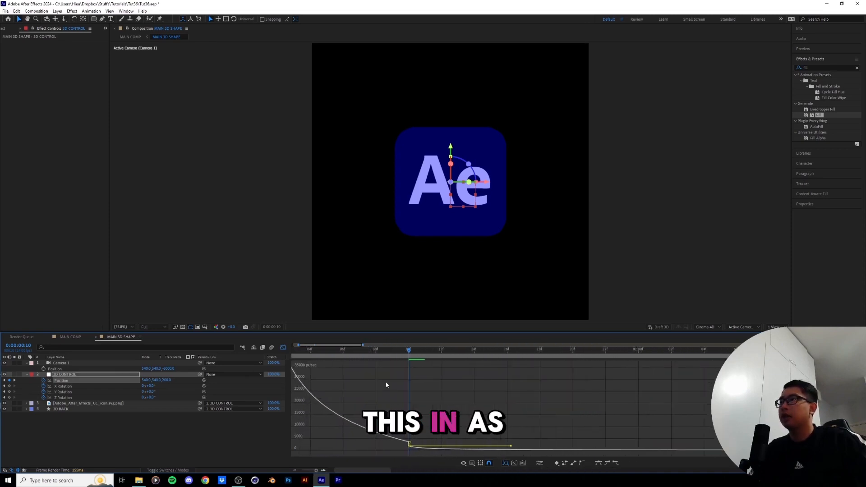
pyautogui.click(410, 444)
pyautogui.moveTo(325, 442); pyautogui.dragTo(325, 445)
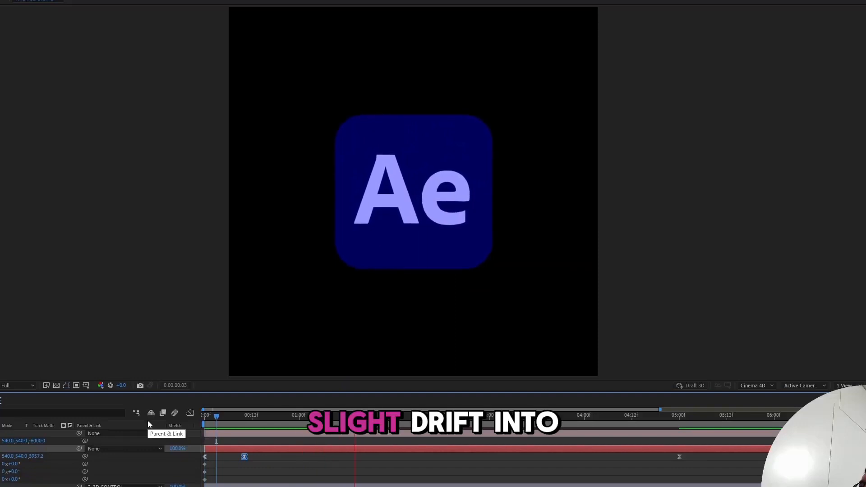
pyautogui.moveTo(221, 421); pyautogui.dragTo(174, 427)
pyautogui.press('space')
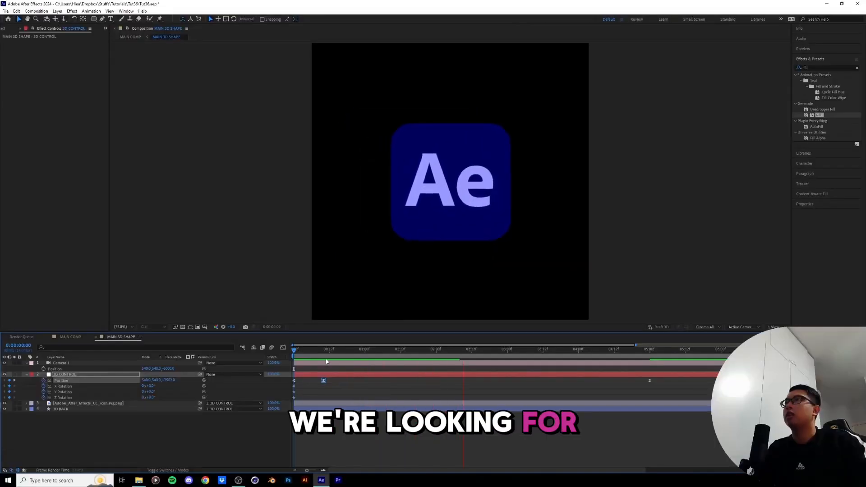
# - Move the second Position keyframe to 0:00:00:08 and match its incoming speed to its outgoing speed in the graph
pyautogui.moveTo(355, 351); pyautogui.dragTo(317, 351)
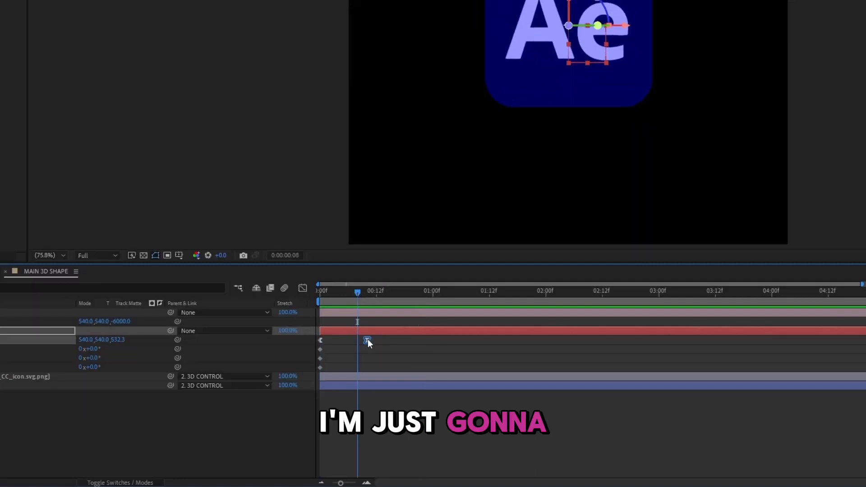
pyautogui.moveTo(324, 380); pyautogui.dragTo(322, 381)
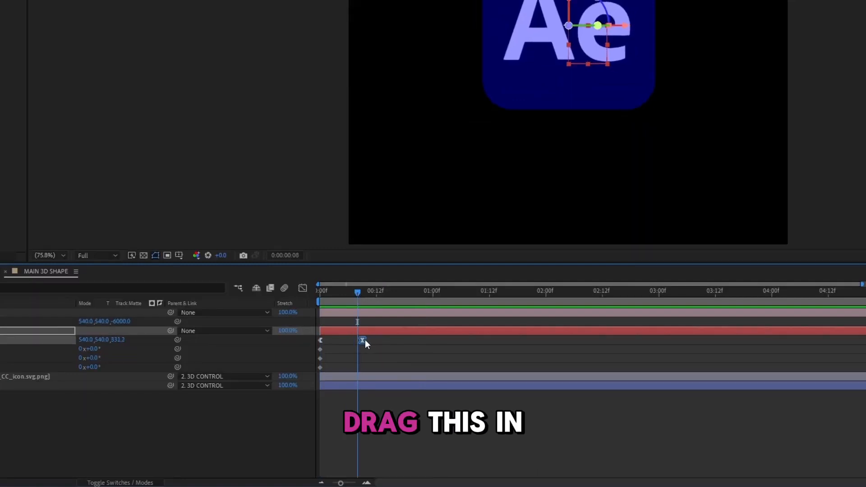
pyautogui.click(302, 288)
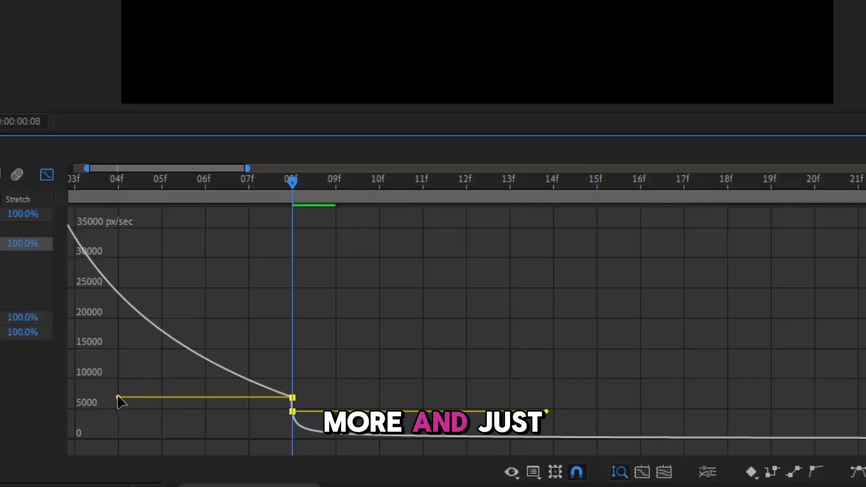
pyautogui.moveTo(117, 397); pyautogui.dragTo(119, 410)
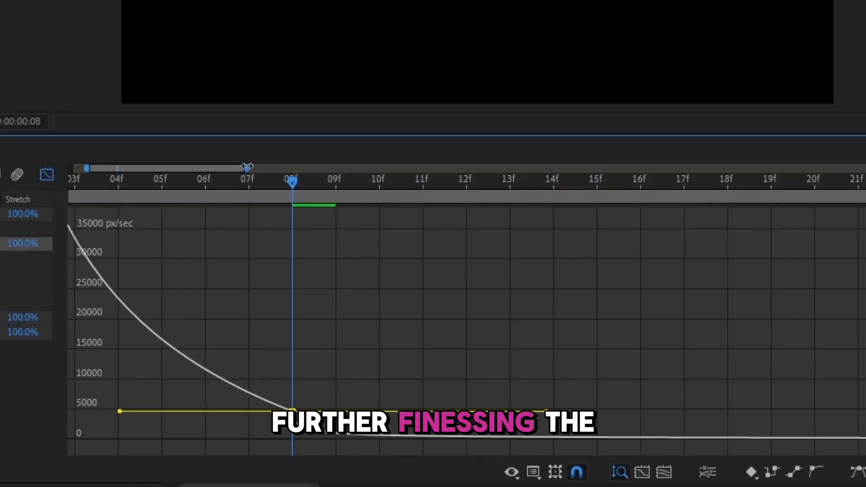
pyautogui.moveTo(247, 168); pyautogui.dragTo(176, 186)
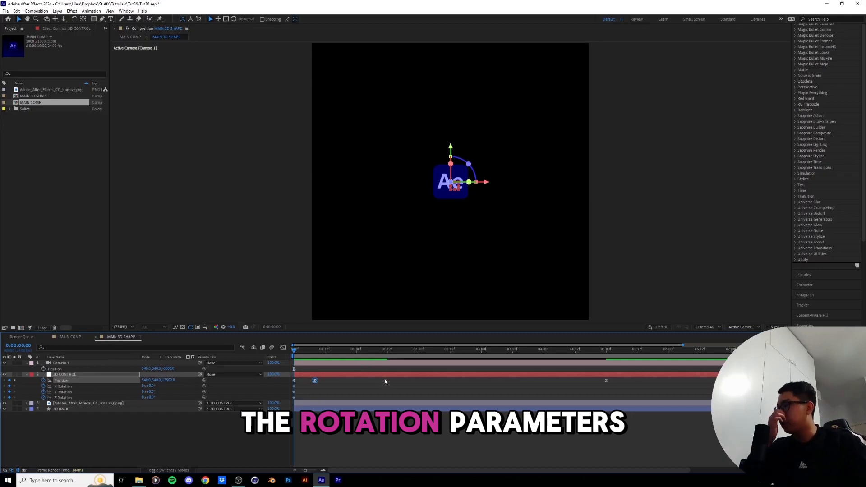
# - Keyframe the 3D CONTROL null's Y Rotation at -2x-33° at 0:00:00:08
pyautogui.press('=')
pyautogui.click(63, 386)
pyautogui.keyDown('shift'); pyautogui.click(96, 392); pyautogui.keyUp('shift')
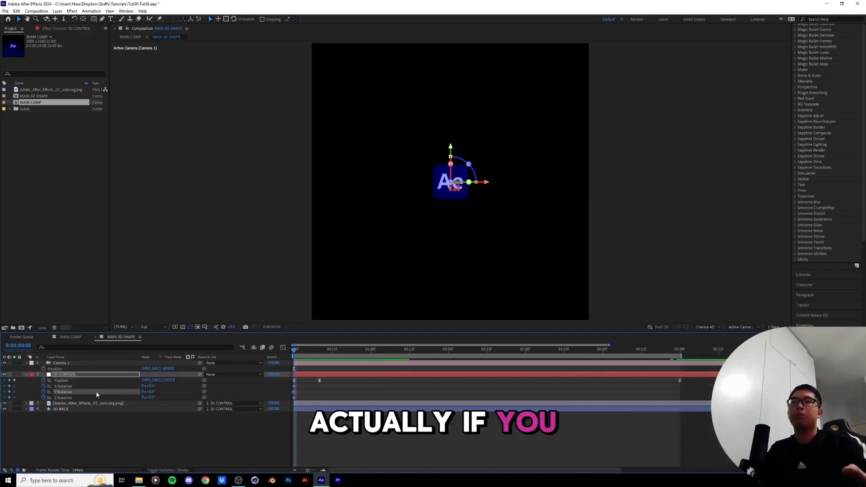
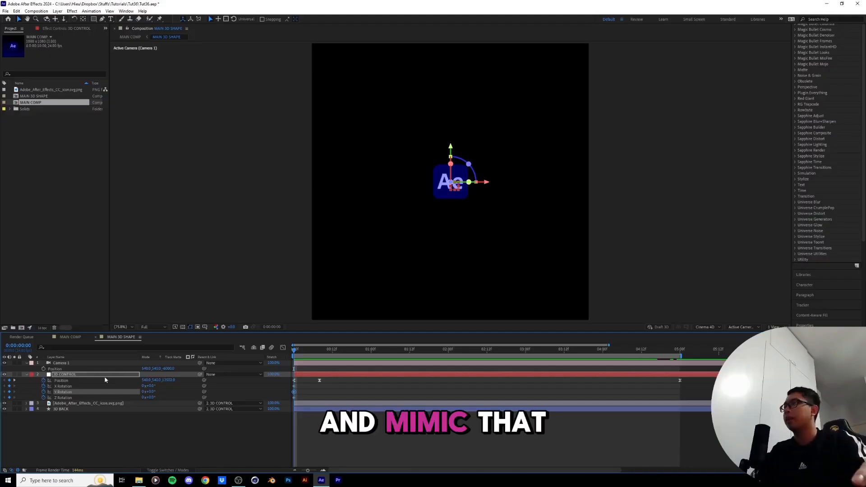
pyautogui.moveTo(156, 392); pyautogui.dragTo(166, 390)
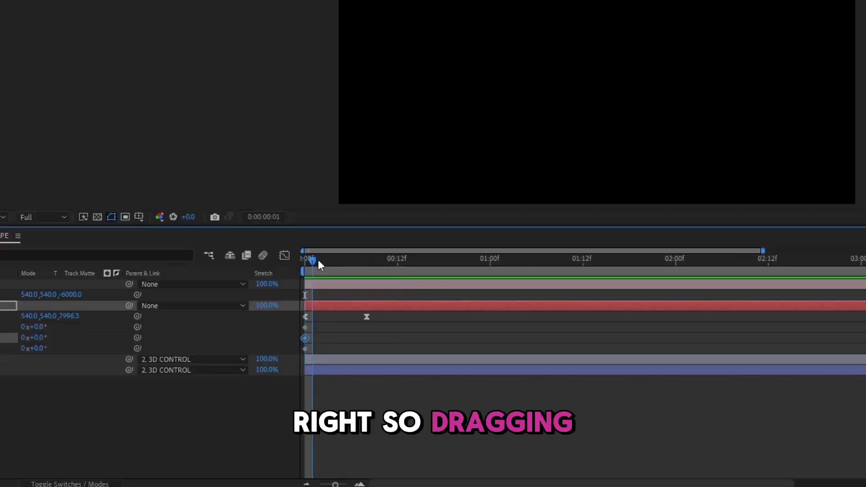
pyautogui.moveTo(318, 260); pyautogui.dragTo(367, 259)
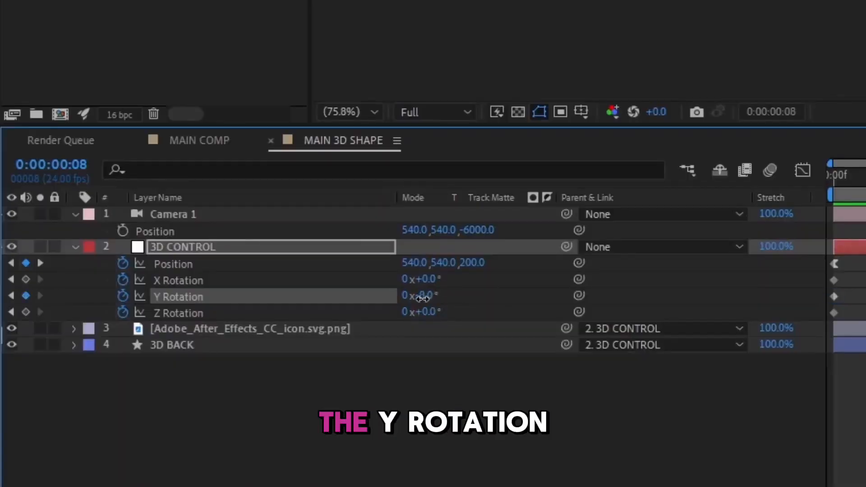
pyautogui.moveTo(411, 299); pyautogui.dragTo(393, 299)
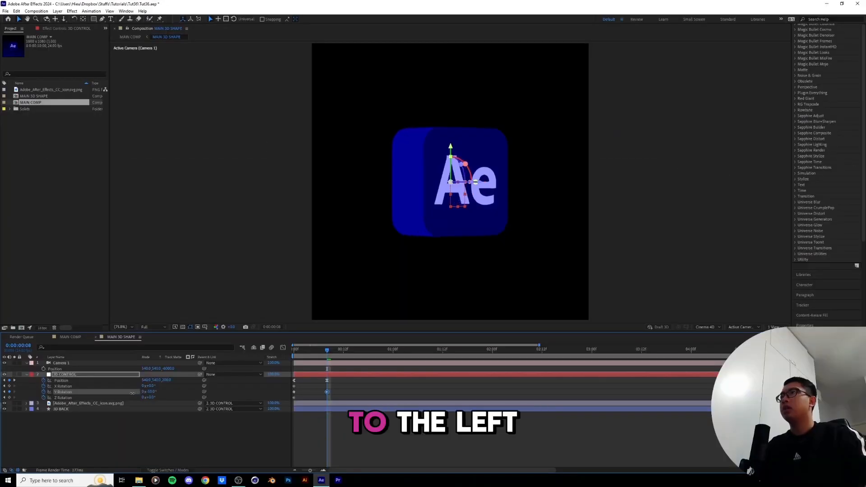
pyautogui.moveTo(133, 393); pyautogui.dragTo(68, 397)
pyautogui.moveTo(149, 398); pyautogui.dragTo(69, 396)
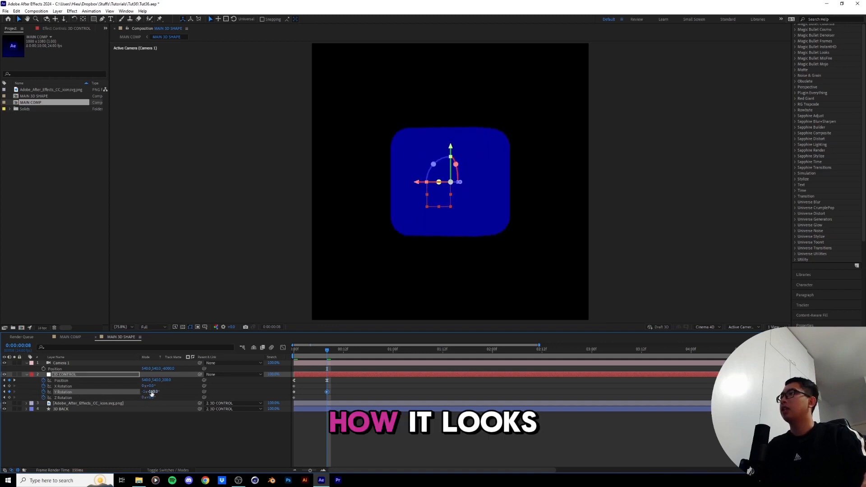
pyautogui.moveTo(132, 393); pyautogui.dragTo(76, 396)
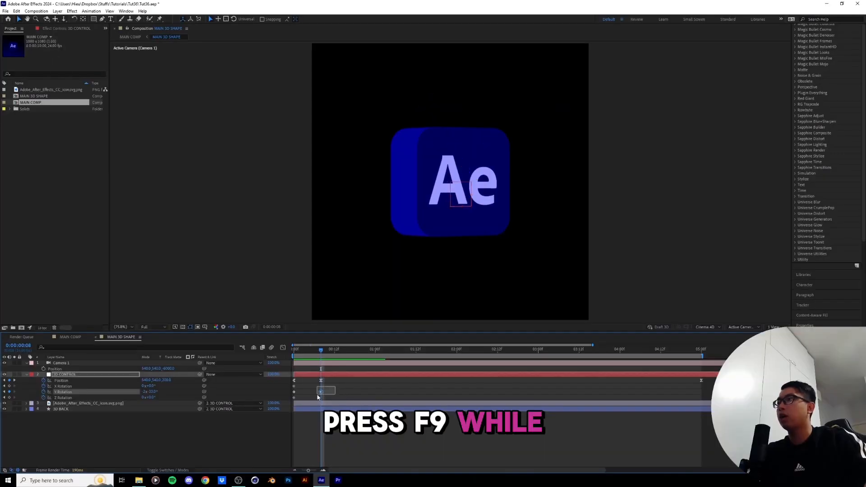
# - Ease the second Y Rotation keyframe, lengthen its incoming influence in the speed graph and preview the spin
pyautogui.moveTo(318, 397); pyautogui.dragTo(317, 397)
pyautogui.hotkey('shift', 'F3')
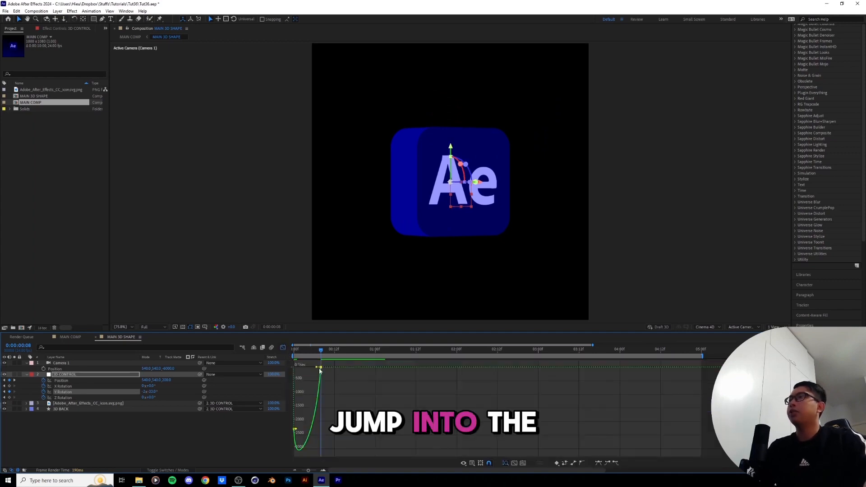
pyautogui.moveTo(317, 367); pyautogui.dragTo(306, 367)
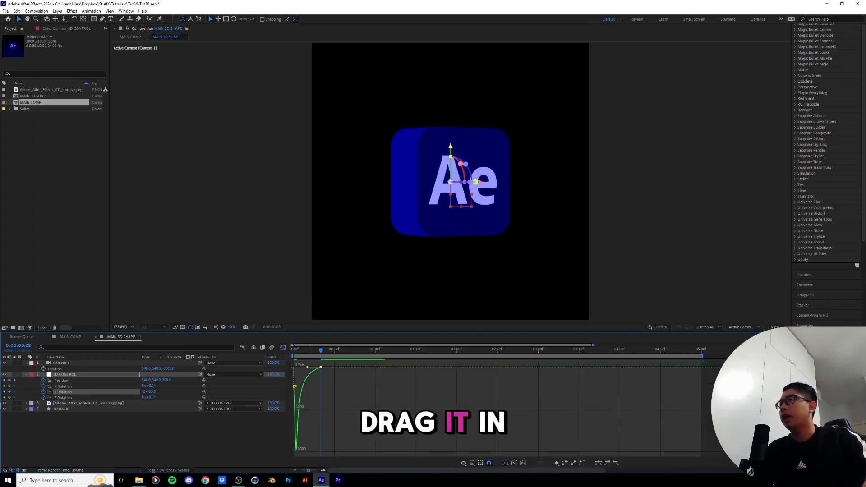
pyautogui.hotkey('shift', 'F3')
pyautogui.press('space')
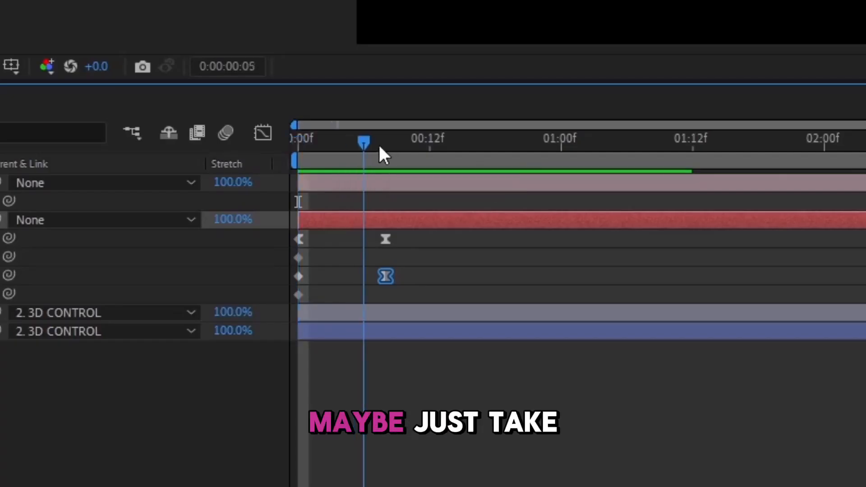
# - Set the Y Rotation at 0:00:00:08 to -1x-33° and preview the slower spin from the beginning
pyautogui.click(386, 143)
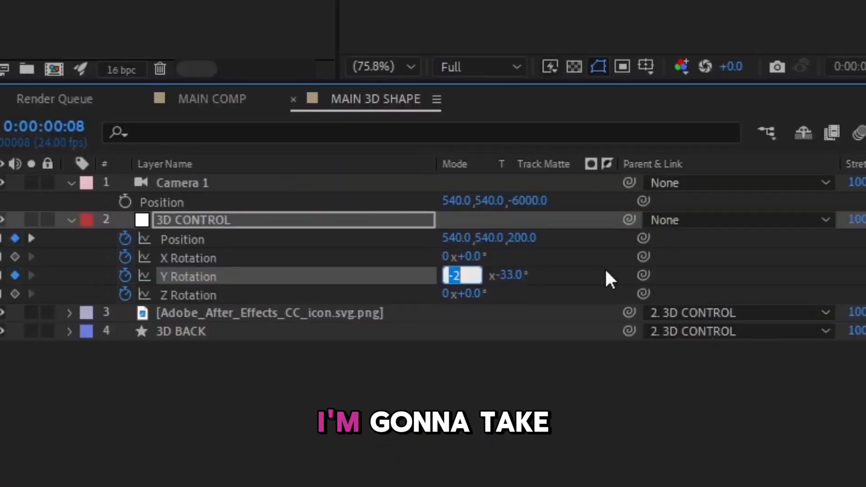
pyautogui.press('Return')
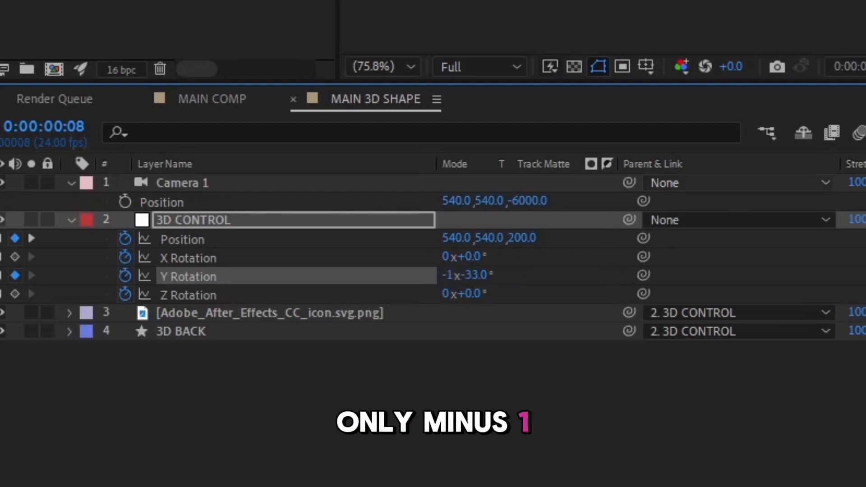
pyautogui.press('space')
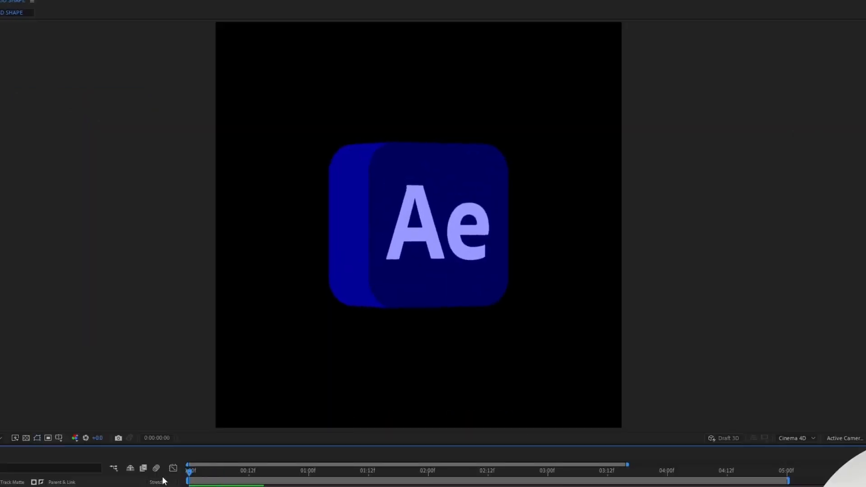
pyautogui.press('space')
pyautogui.moveTo(303, 354); pyautogui.dragTo(279, 357)
pyautogui.press('space')
pyautogui.press('space')
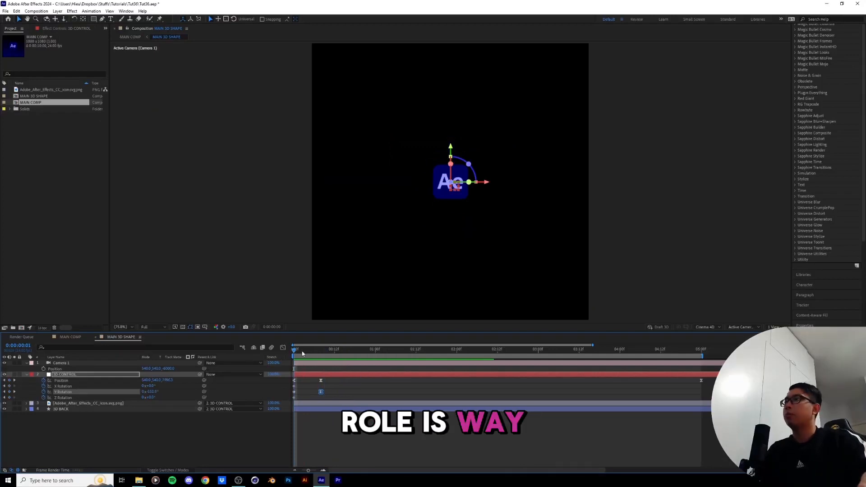
pyautogui.press('space')
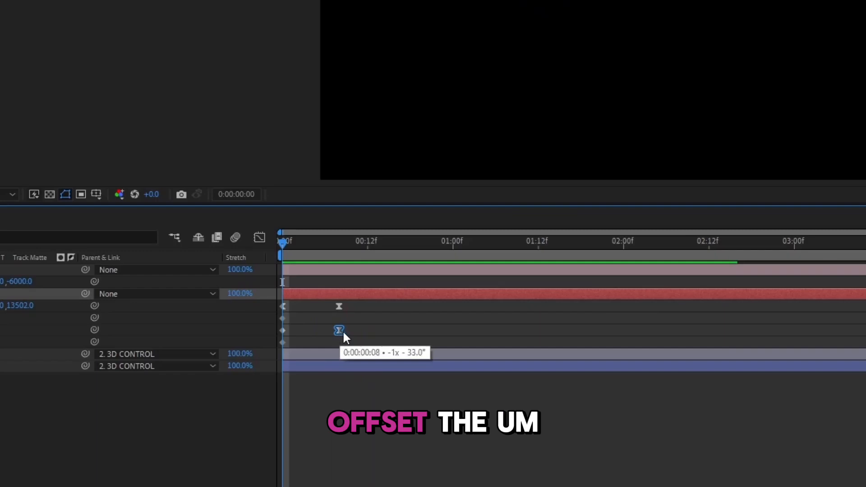
# - Delay the second Y Rotation keyframe to 0:00:00:10 and add an eased Y Rotation keyframe at 0:00:05:00
pyautogui.moveTo(342, 332); pyautogui.dragTo(355, 328)
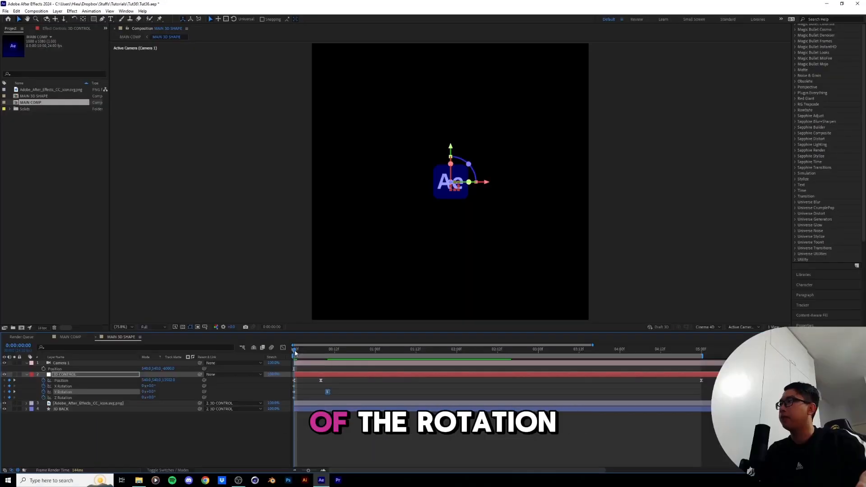
pyautogui.moveTo(293, 351)
pyautogui.mouseDown()
pyautogui.moveTo(302, 352)
pyautogui.moveTo(291, 357)
pyautogui.mouseUp()
pyautogui.press('space')
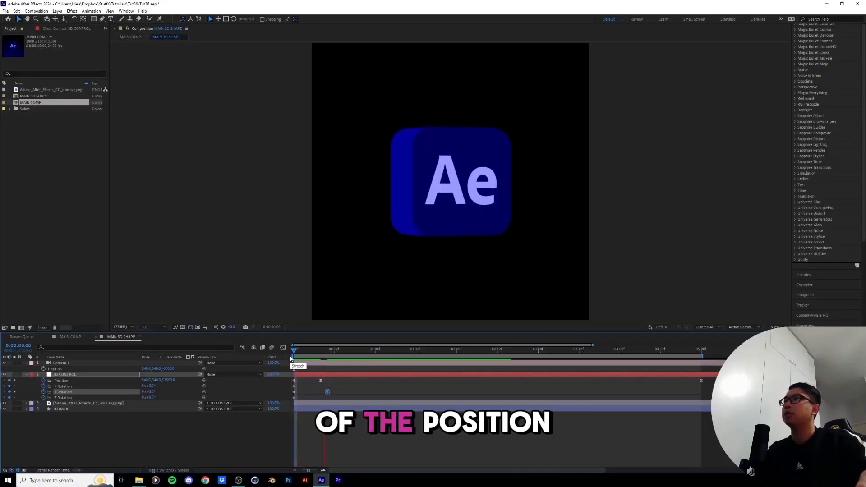
pyautogui.click(347, 350)
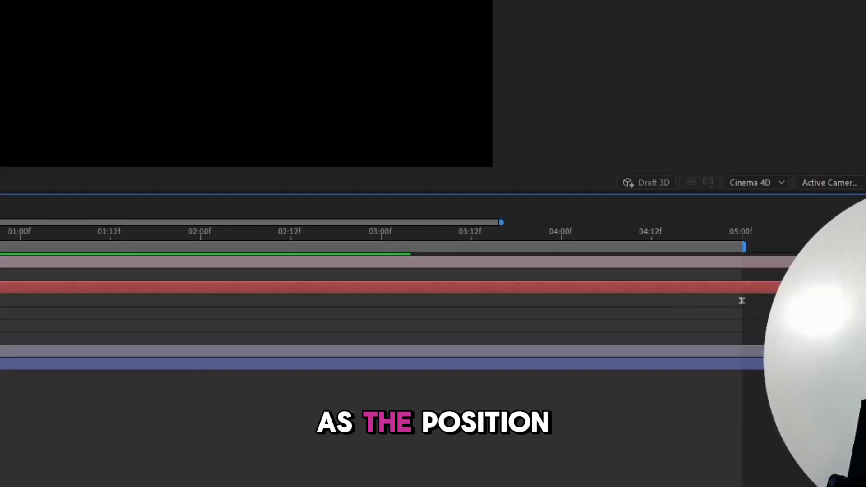
pyautogui.moveTo(348, 350); pyautogui.dragTo(704, 367)
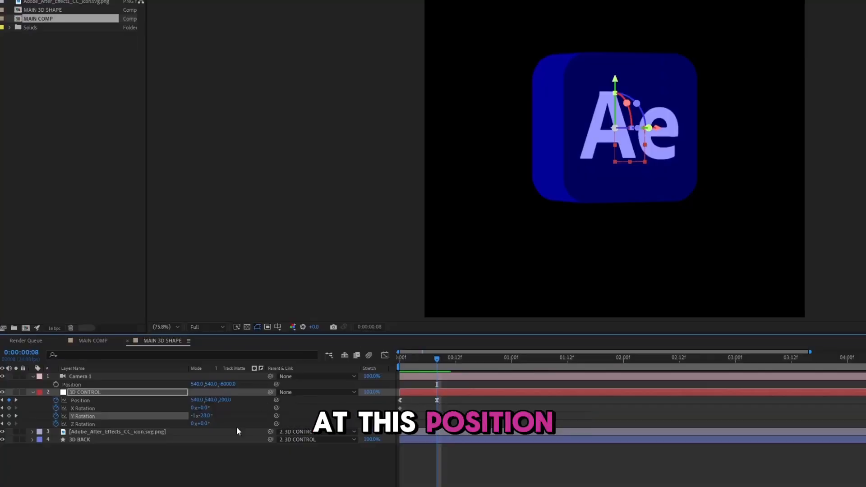
# - Keyframe the null's X Rotation at -27° at 0:00:00:08 and ease it with a long incoming influence
pyautogui.moveTo(200, 407); pyautogui.dragTo(182, 408)
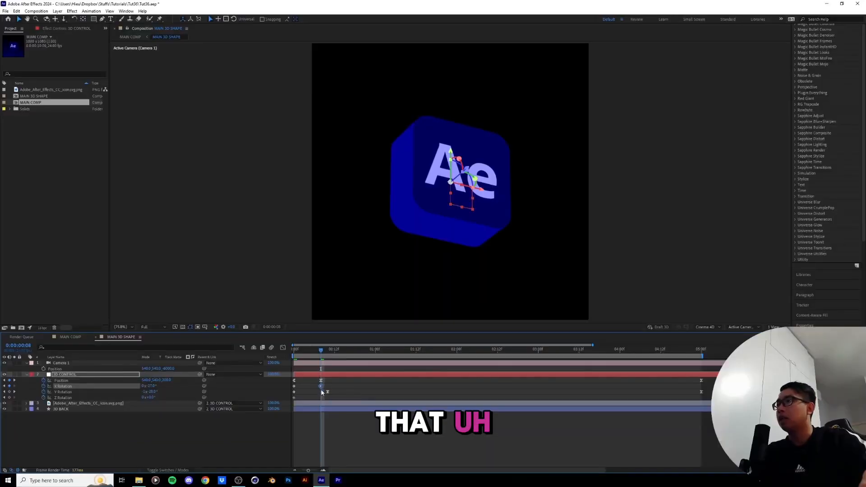
pyautogui.hotkey('shift', 'F3')
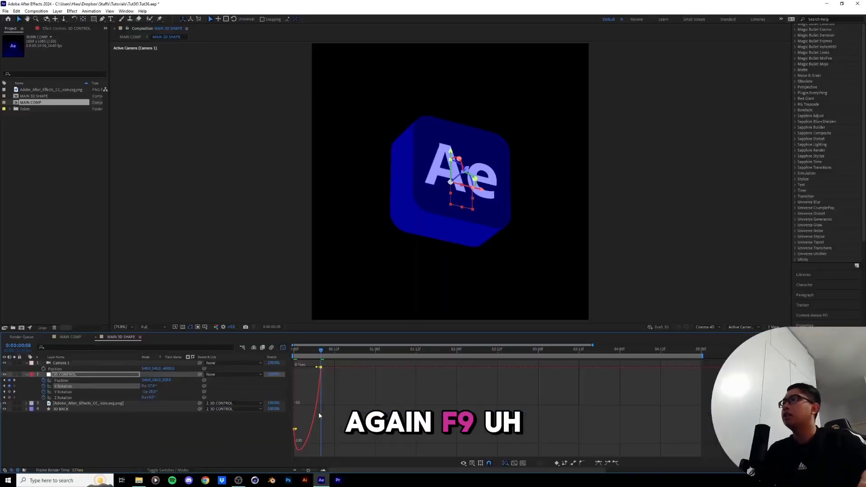
pyautogui.hotkey('shift', 'F3')
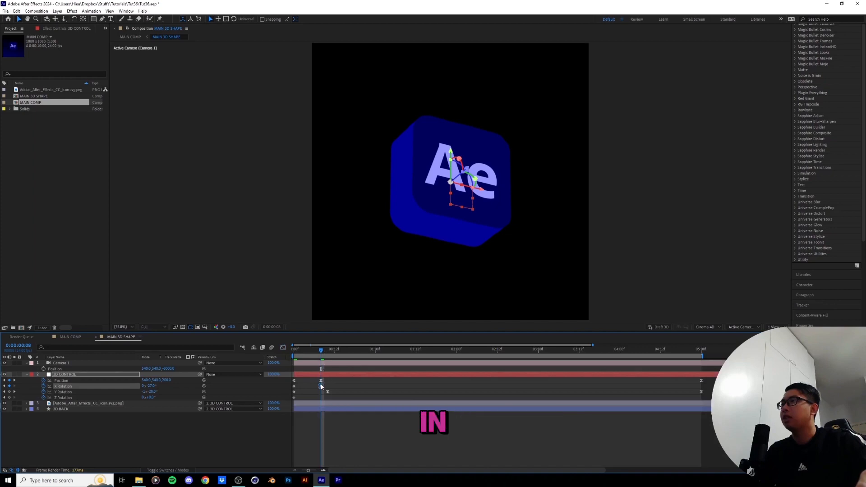
# - Shift the second X Rotation keyframe to 0:00:00:13 so it ends after the Y Rotation, and preview
pyautogui.moveTo(334, 389); pyautogui.dragTo(331, 388)
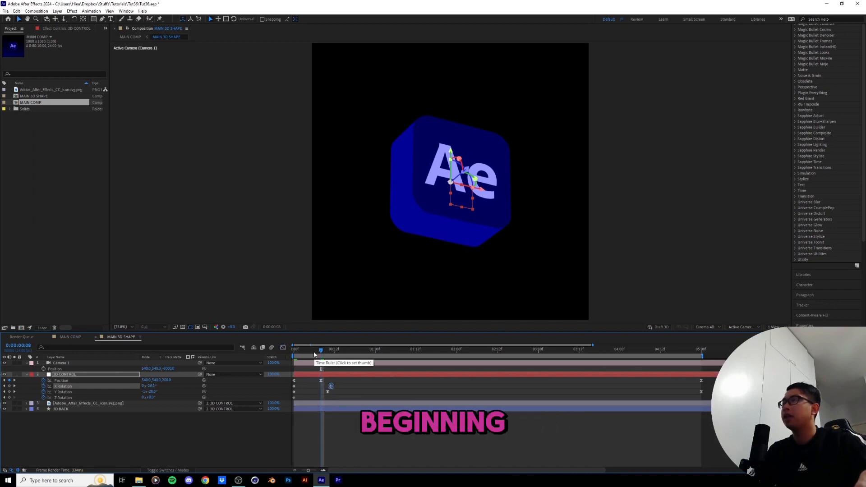
pyautogui.press('space')
pyautogui.press('space')
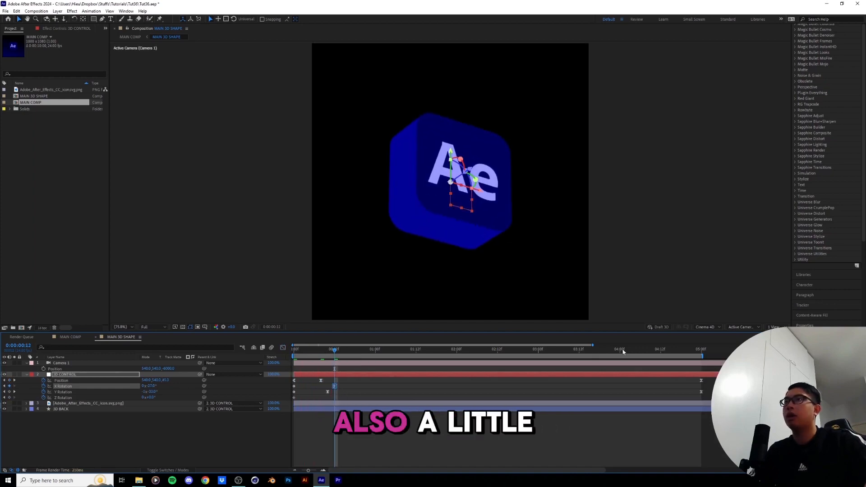
pyautogui.moveTo(592, 346); pyautogui.dragTo(471, 347)
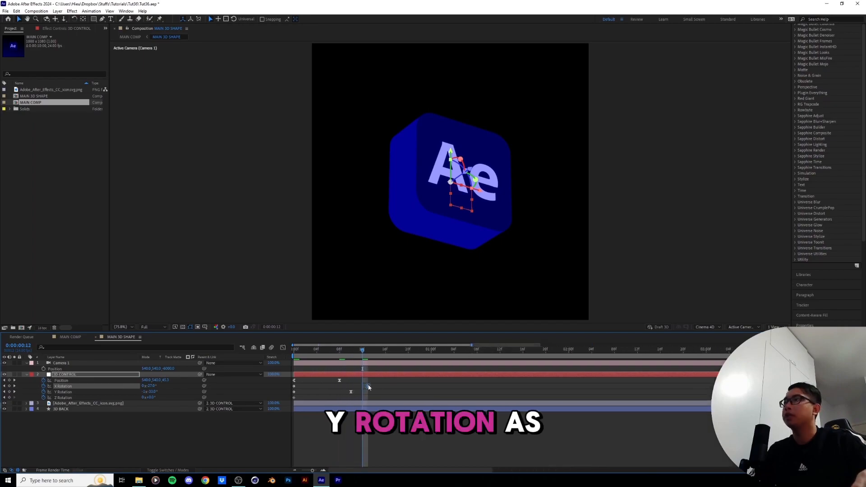
pyautogui.press('space')
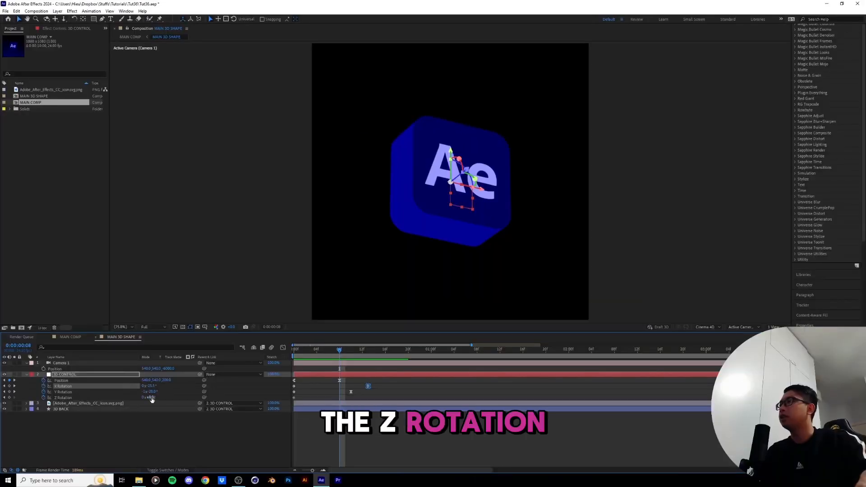
# - Create an eased Z Rotation keyframe of -24°, place it at 0:00:00:16 and preview the offset rotations
pyautogui.moveTo(152, 398); pyautogui.dragTo(145, 400)
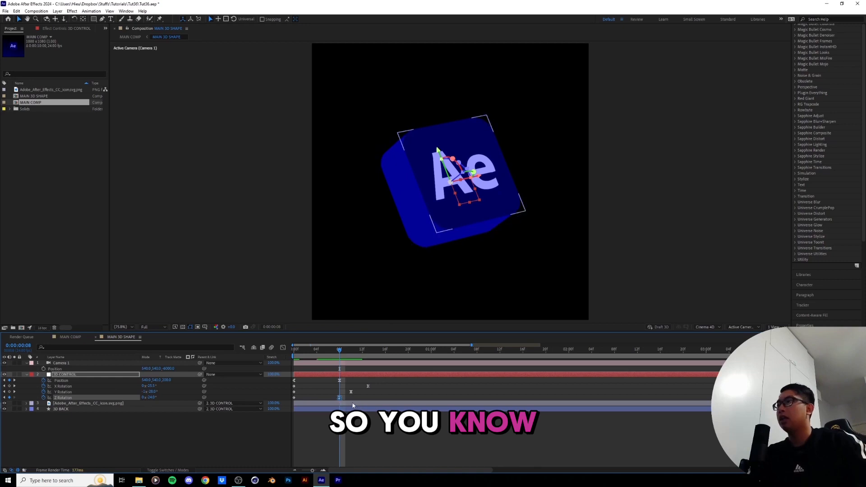
pyautogui.click(283, 347)
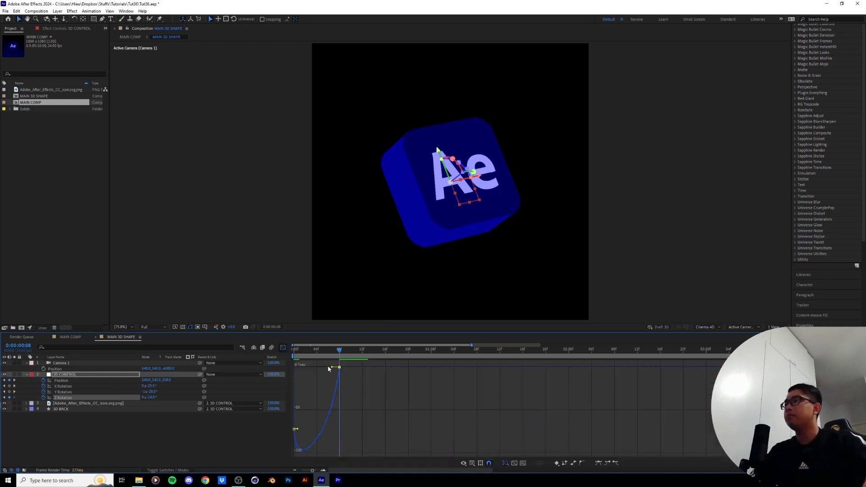
pyautogui.click(283, 348)
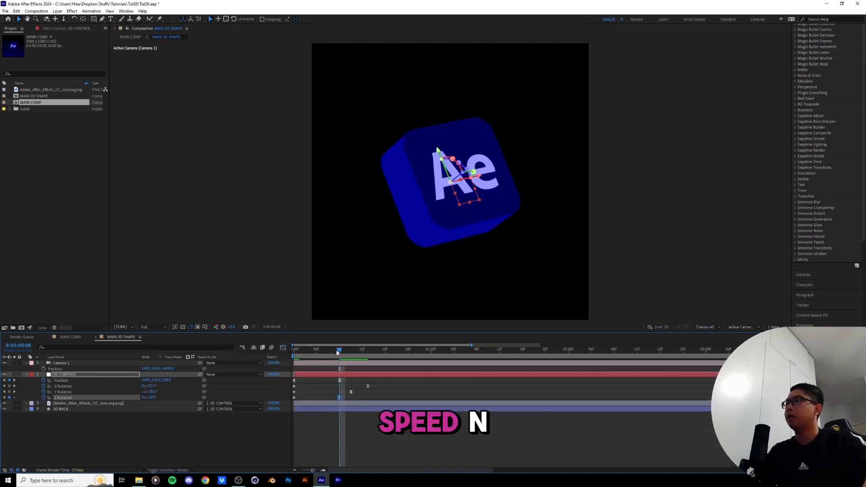
pyautogui.press('Home')
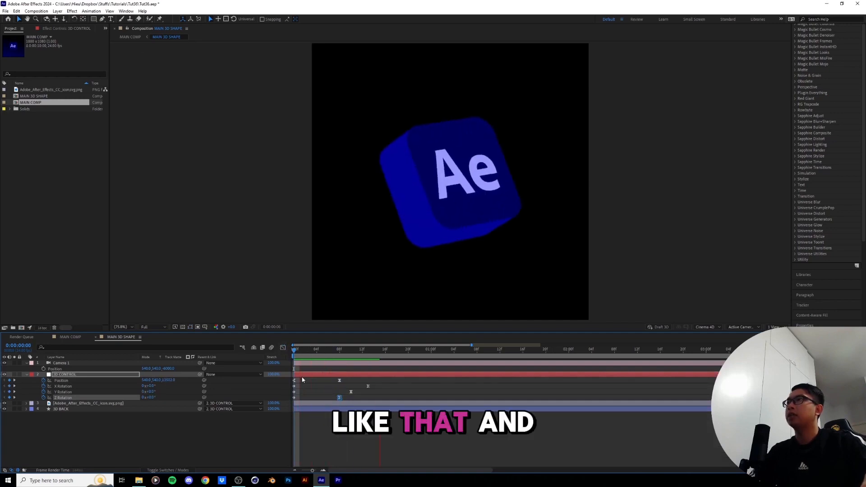
pyautogui.moveTo(340, 397); pyautogui.dragTo(385, 398)
pyautogui.press('space')
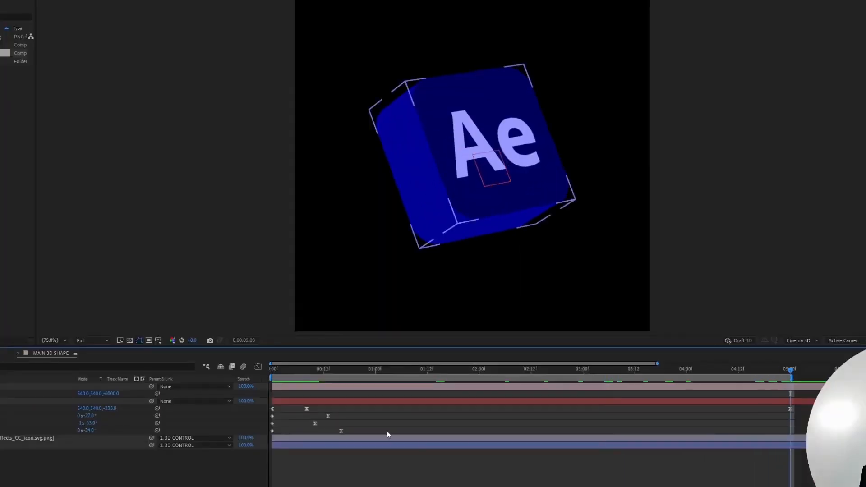
# - At 0:00:05:00, keyframe X Rotation at -41° and Y Rotation at -1x-46°, and turn Z Rotation further in the same direction
pyautogui.moveTo(88, 419); pyautogui.dragTo(83, 432)
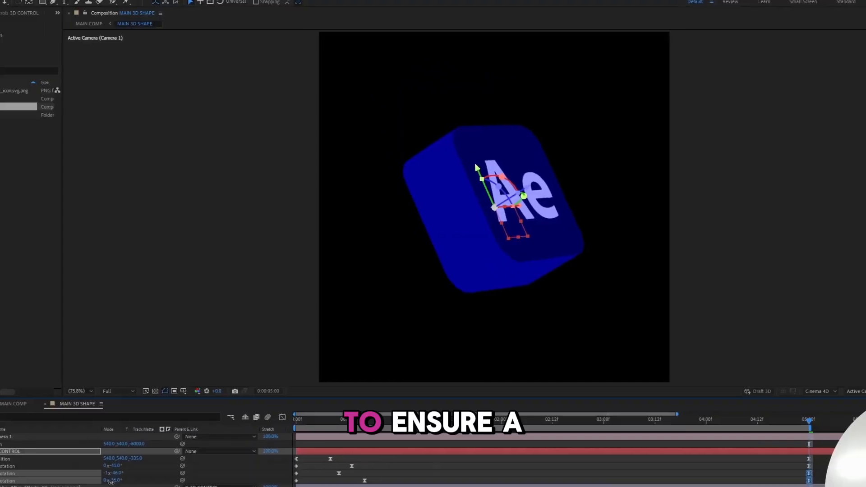
pyautogui.press('space')
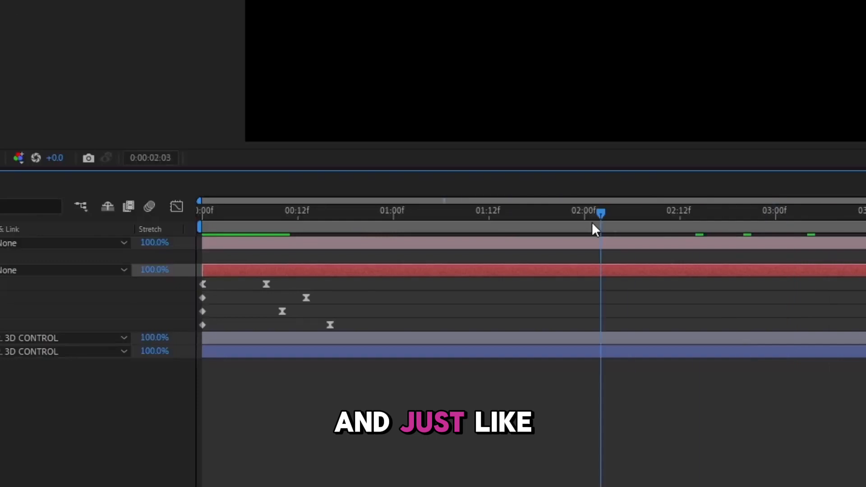
# - Check the X Rotation speed curve from the 0:00:00:13 keyframe toward the final keyframe in the graph editor
pyautogui.click(176, 206)
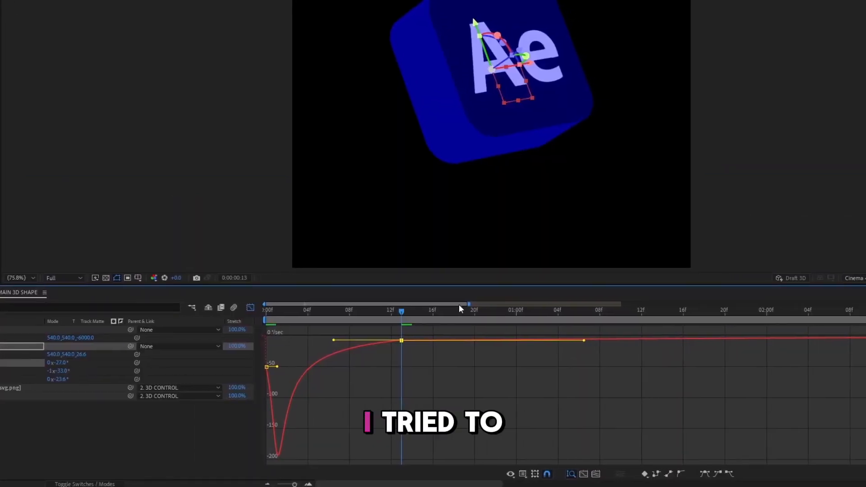
pyautogui.moveTo(459, 305); pyautogui.dragTo(521, 314)
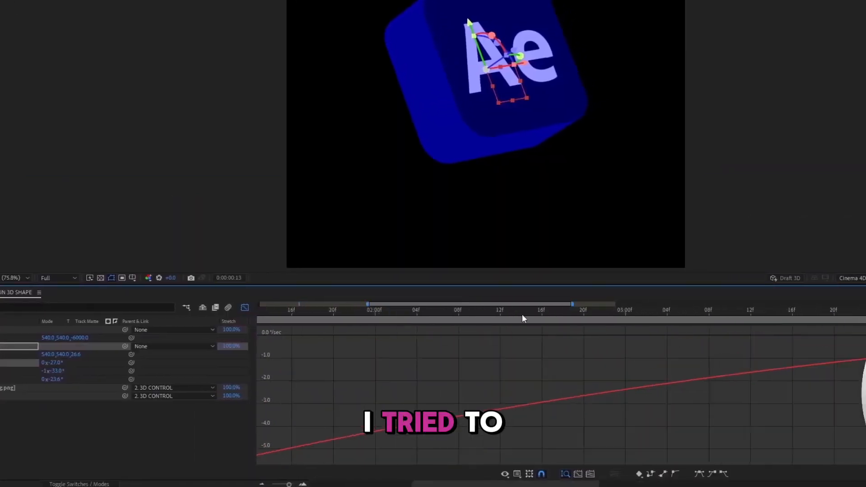
pyautogui.scroll(-3, 521, 315)
pyautogui.hotkey('shift', 'F3')
# - Move both Y Rotation speed handles at the 0:00:00:10 keyframe slightly below the zero line
pyautogui.click(300, 371)
pyautogui.hotkey('shift', 'F3')
pyautogui.scroll(3, 306, 330)
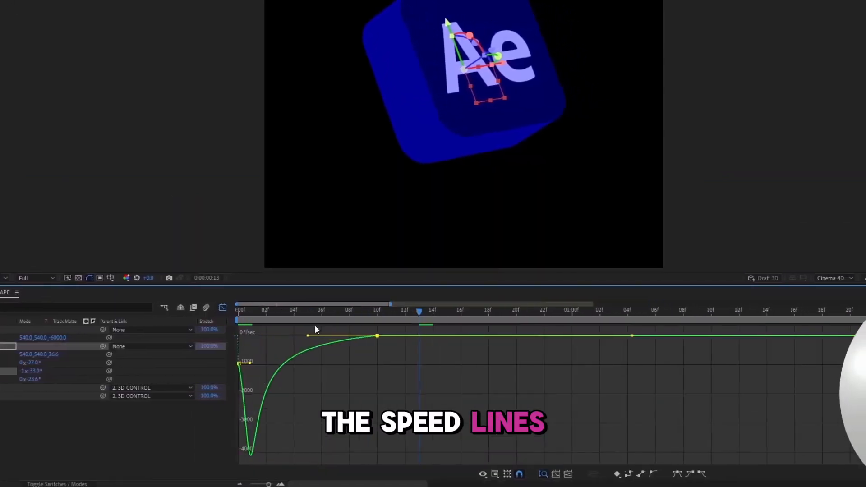
pyautogui.moveTo(308, 335); pyautogui.dragTo(303, 341)
pyautogui.moveTo(626, 335); pyautogui.dragTo(623, 342)
# - Lower both Z Rotation speed handles at the 0:00:00:16 keyframe slightly below the zero line and scrub through the rotation
pyautogui.hotkey('shift', 'F3')
pyautogui.click(444, 379)
pyautogui.hotkey('shift', 'F3')
pyautogui.moveTo(350, 336); pyautogui.dragTo(349, 343)
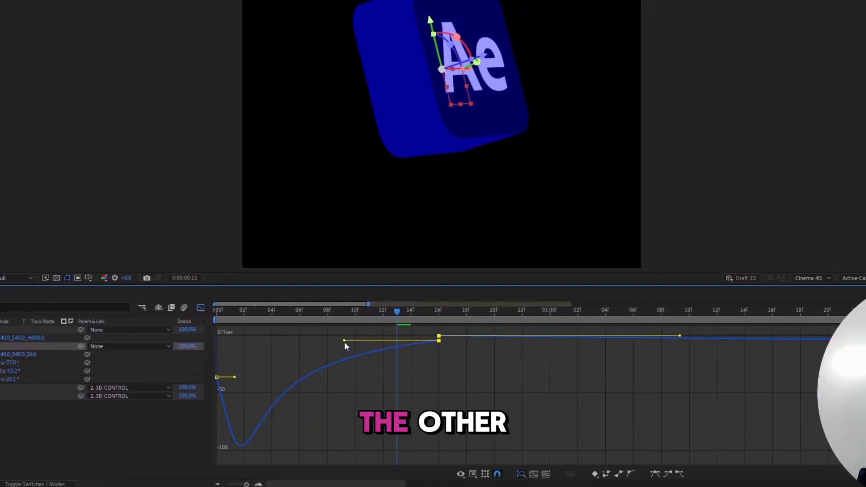
pyautogui.moveTo(683, 336); pyautogui.dragTo(685, 342)
pyautogui.moveTo(402, 312)
pyautogui.mouseDown()
pyautogui.moveTo(474, 313)
pyautogui.moveTo(402, 313)
pyautogui.mouseUp()
pyautogui.moveTo(376, 485); pyautogui.dragTo(489, 486)
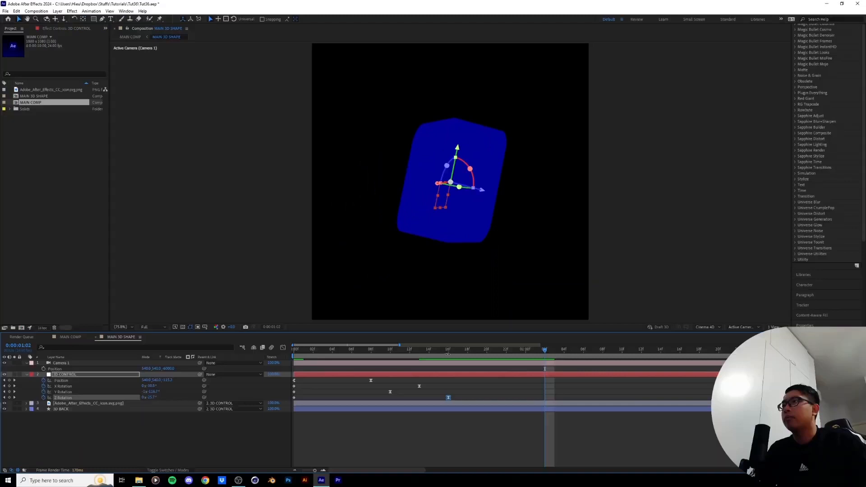
# - Examine where the Y Rotation speed curve between 0:00:00:10 and the final keyframe crosses the zero line
pyautogui.click(391, 352)
pyautogui.moveTo(386, 390); pyautogui.dragTo(394, 394)
pyautogui.click(25, 260)
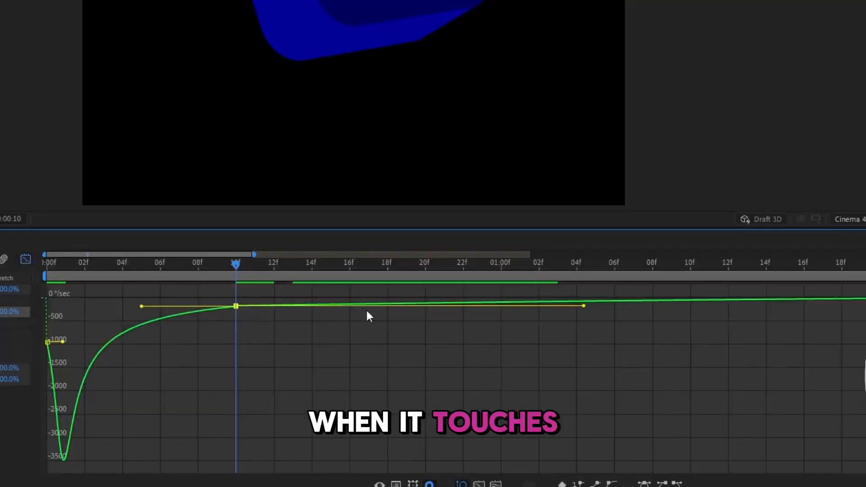
pyautogui.moveTo(214, 256); pyautogui.dragTo(367, 257)
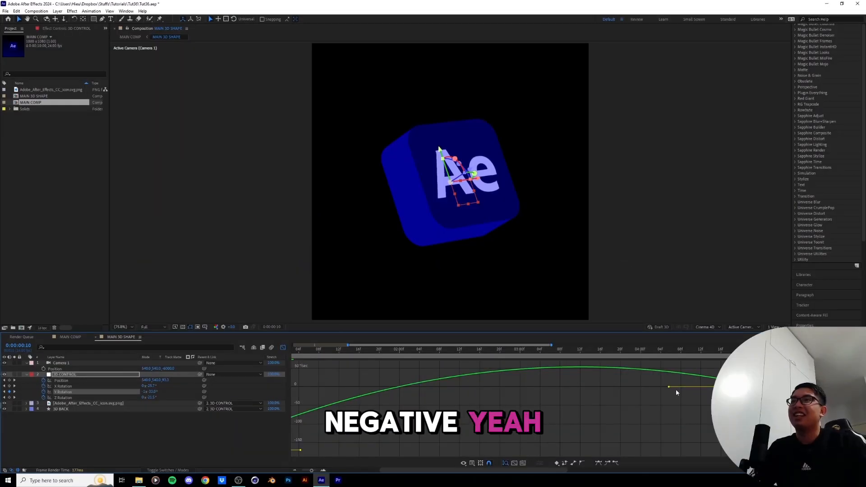
pyautogui.moveTo(675, 389); pyautogui.dragTo(680, 389)
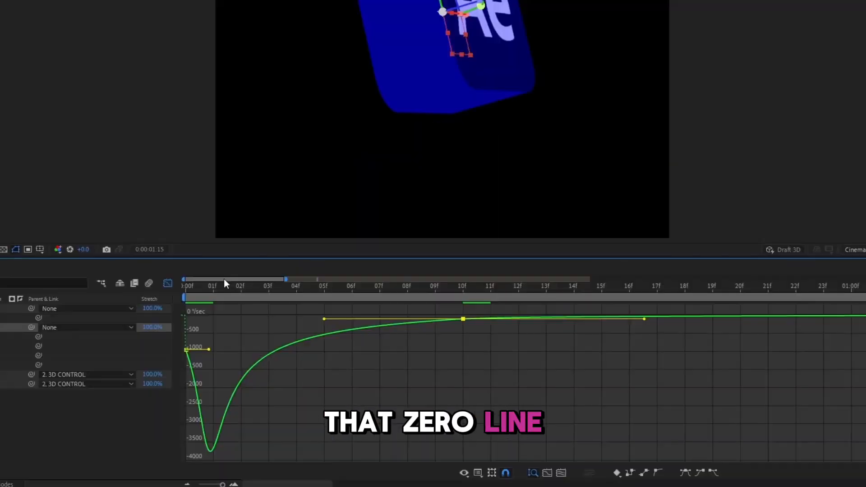
# - Match the incoming and outgoing Y Rotation speeds at 0:00:00:10 just below the zero line and check the curve through the final keyframe
pyautogui.moveTo(318, 345); pyautogui.dragTo(325, 346)
pyautogui.moveTo(237, 280); pyautogui.dragTo(242, 280)
pyautogui.moveTo(472, 348); pyautogui.dragTo(423, 323)
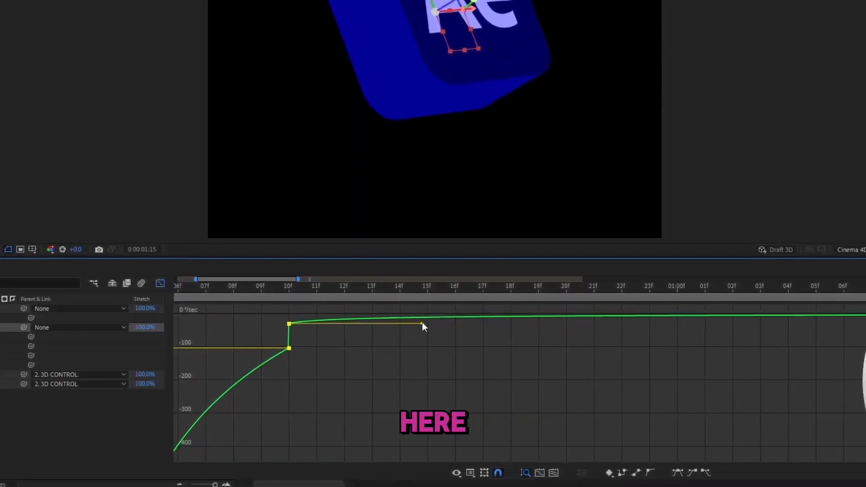
pyautogui.moveTo(291, 350); pyautogui.dragTo(292, 324)
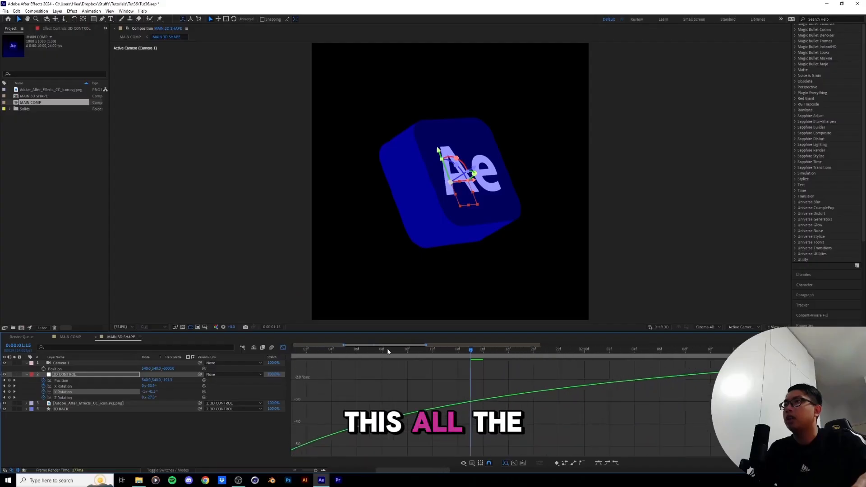
pyautogui.moveTo(423, 347); pyautogui.dragTo(545, 353)
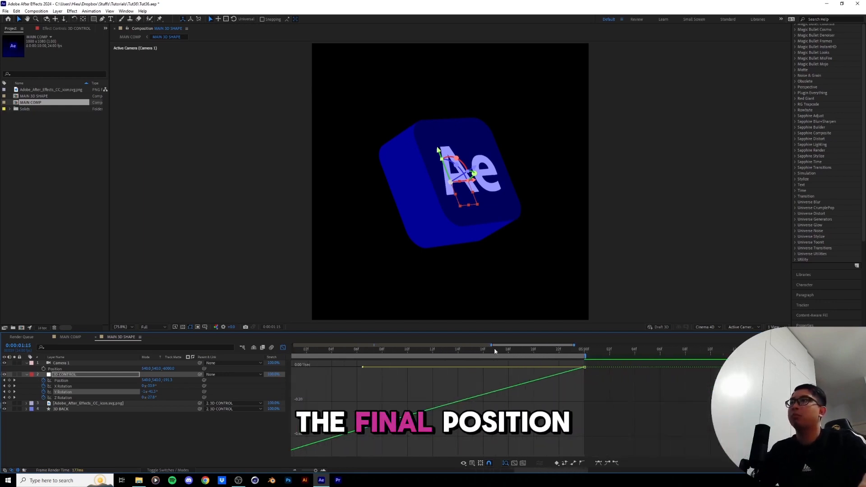
pyautogui.moveTo(492, 346); pyautogui.dragTo(292, 347)
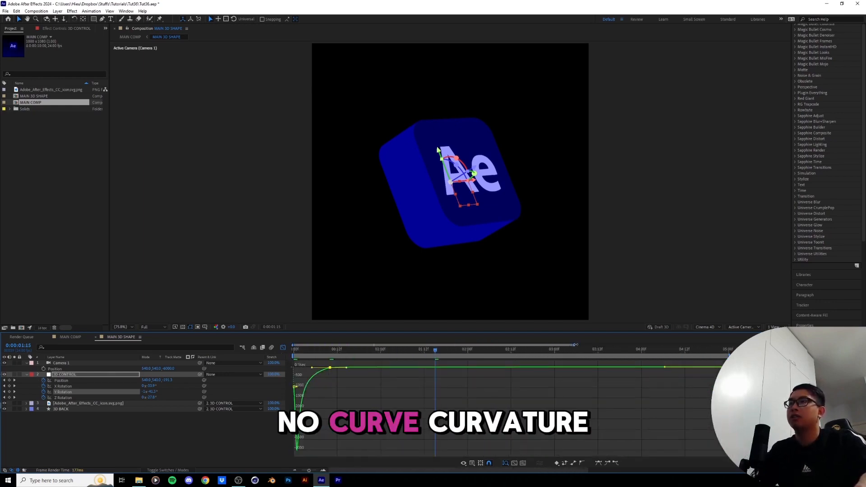
# - Adjust the 3D CONTROL null's Y Rotation at 0:00:00:13 so that the icon faces the camera more
pyautogui.moveTo(569, 348); pyautogui.dragTo(629, 347)
pyautogui.click(283, 347)
pyautogui.moveTo(405, 351); pyautogui.dragTo(318, 351)
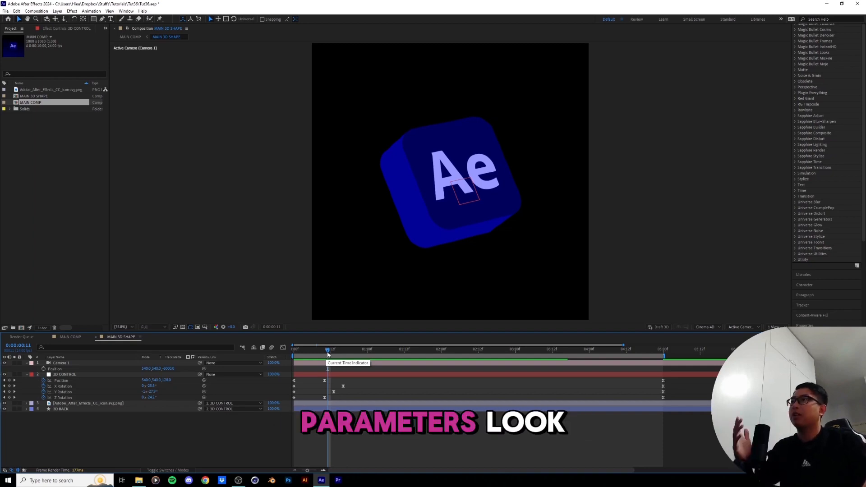
pyautogui.moveTo(327, 356); pyautogui.dragTo(334, 354)
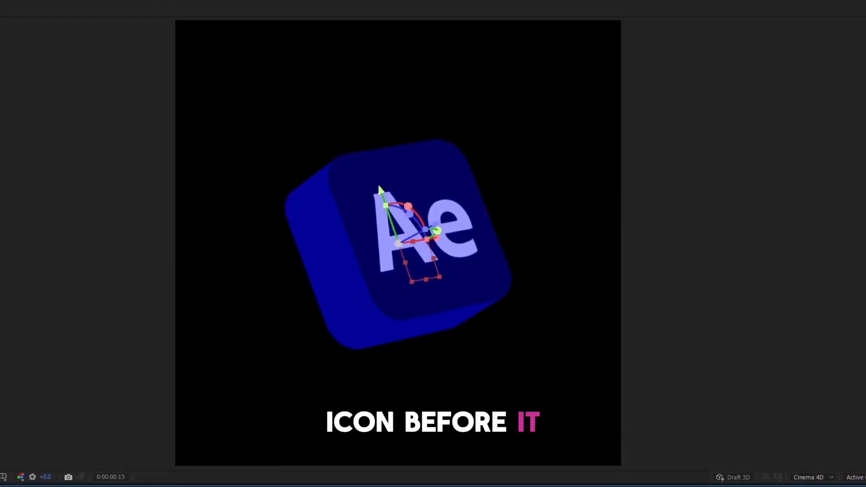
pyautogui.moveTo(151, 392); pyautogui.dragTo(169, 393)
pyautogui.moveTo(217, 406); pyautogui.dragTo(213, 407)
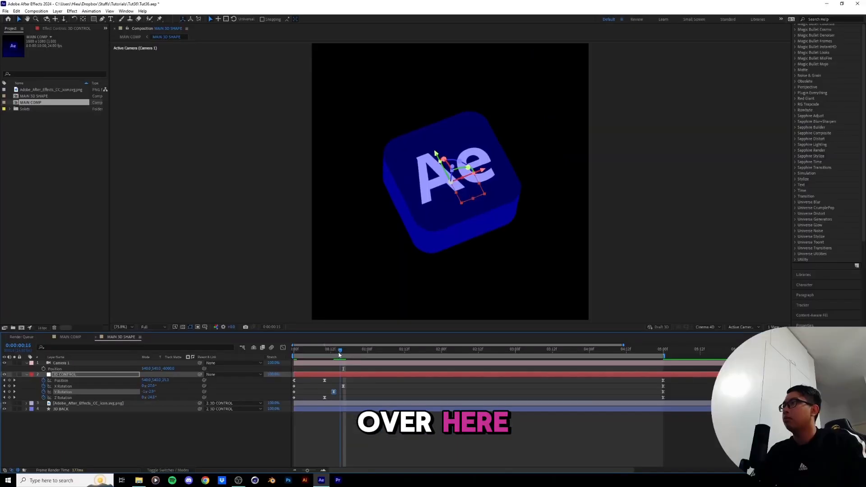
# - Adjust 3D CONTROL's X Rotation and align the second X and Z Rotation keyframes with the Y Rotation keyframe at frame 13
pyautogui.moveTo(153, 386); pyautogui.dragTo(160, 386)
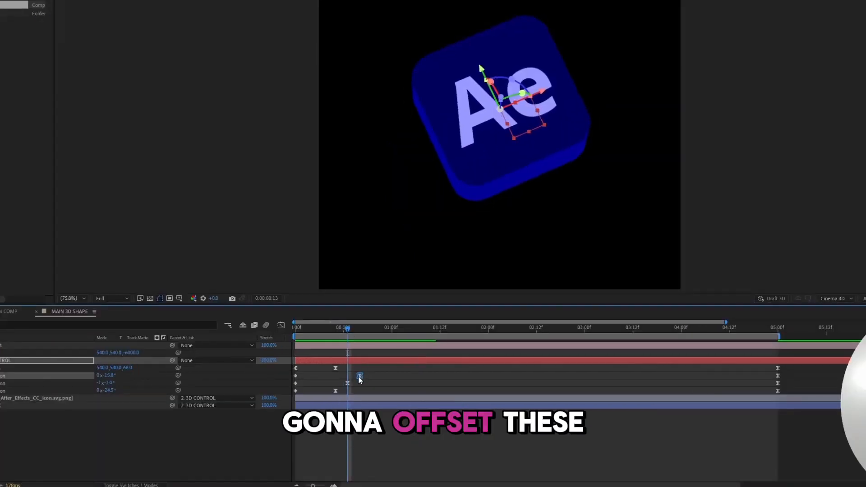
pyautogui.moveTo(357, 378)
pyautogui.mouseDown()
pyautogui.moveTo(348, 376)
pyautogui.moveTo(347, 390)
pyautogui.mouseUp()
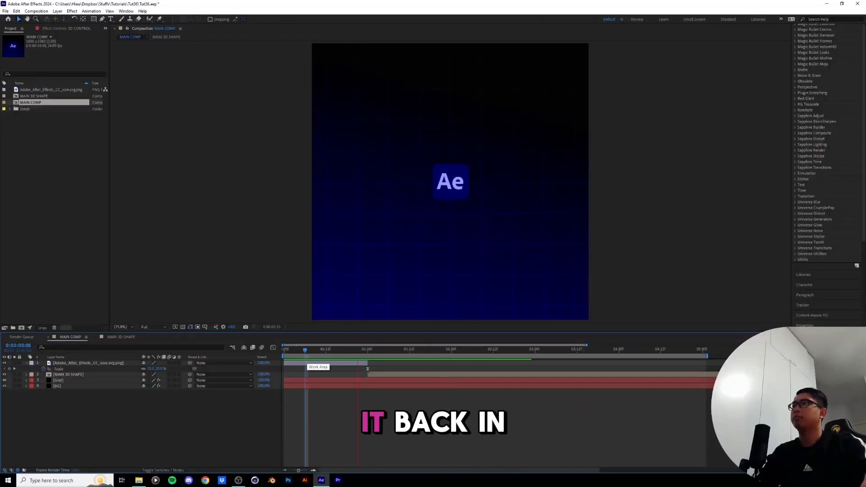
# - In MAIN COMP, set a first keyframe for the Grid effect's Corner at 0:00:00:11, where the icon's scaling begins
pyautogui.moveTo(480, 350); pyautogui.dragTo(282, 356)
pyautogui.click(323, 351)
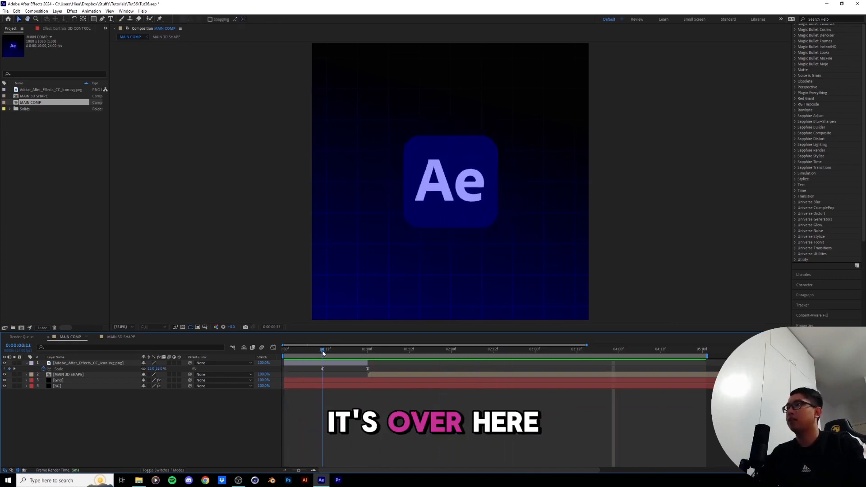
pyautogui.click(63, 380)
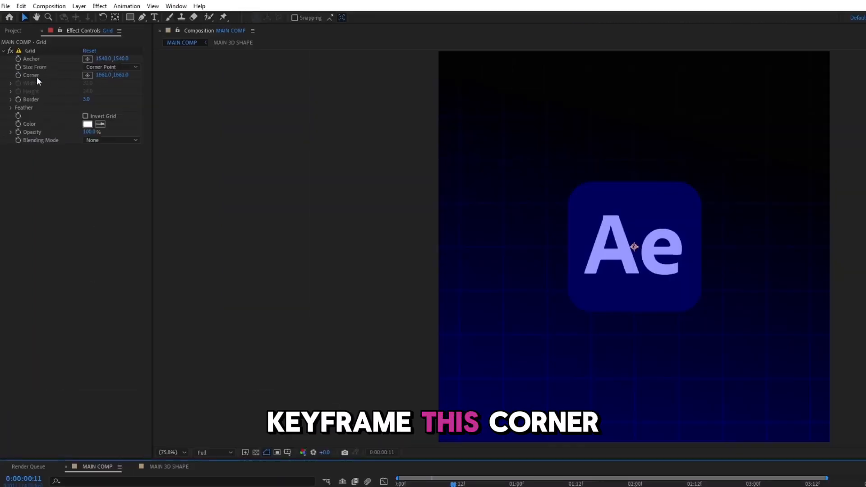
pyautogui.click(19, 77)
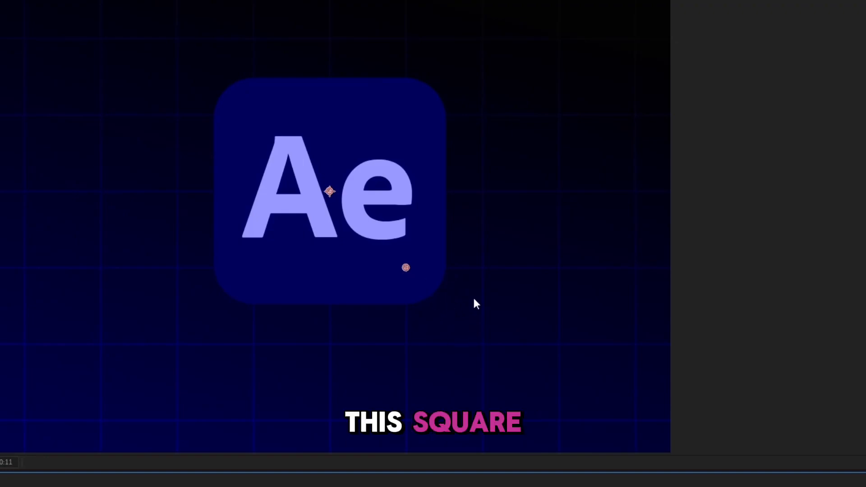
pyautogui.scroll(1, 454, 300)
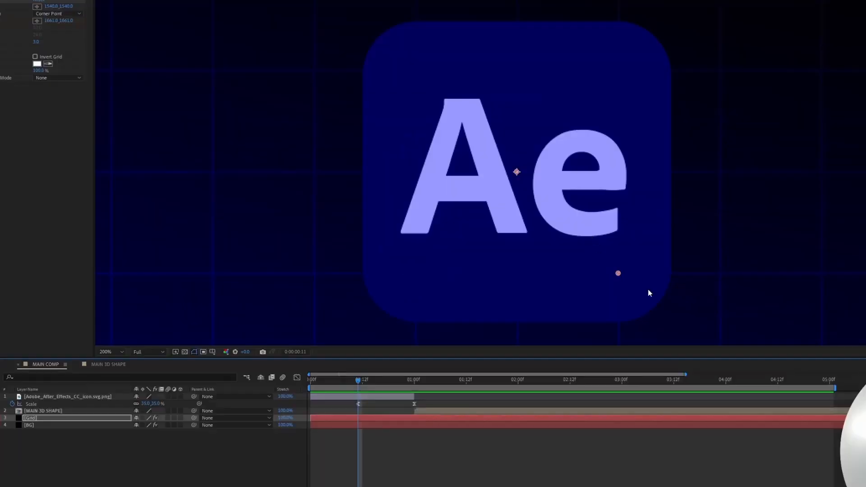
# - Shrink the grid squares just before one second by setting Corner to about 1592 horizontally and copying that value to the vertical coordinate
pyautogui.moveTo(362, 383)
pyautogui.mouseDown()
pyautogui.moveTo(383, 384)
pyautogui.moveTo(374, 386)
pyautogui.mouseUp()
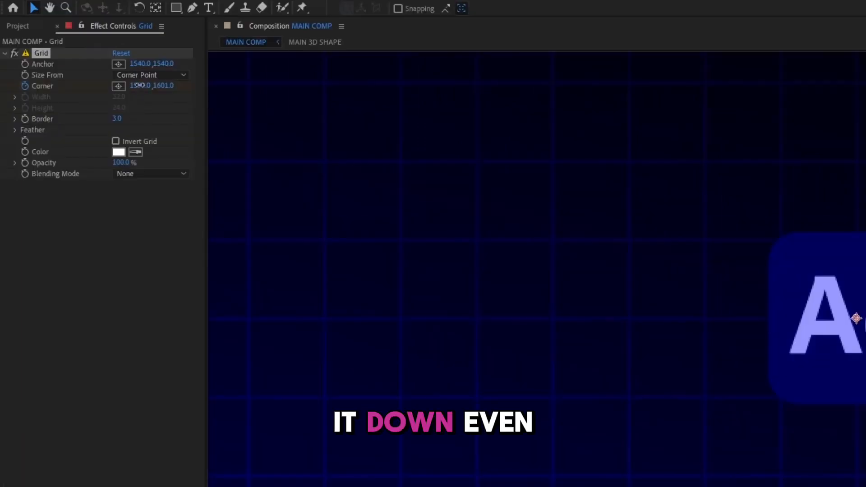
pyautogui.moveTo(137, 85); pyautogui.dragTo(139, 85)
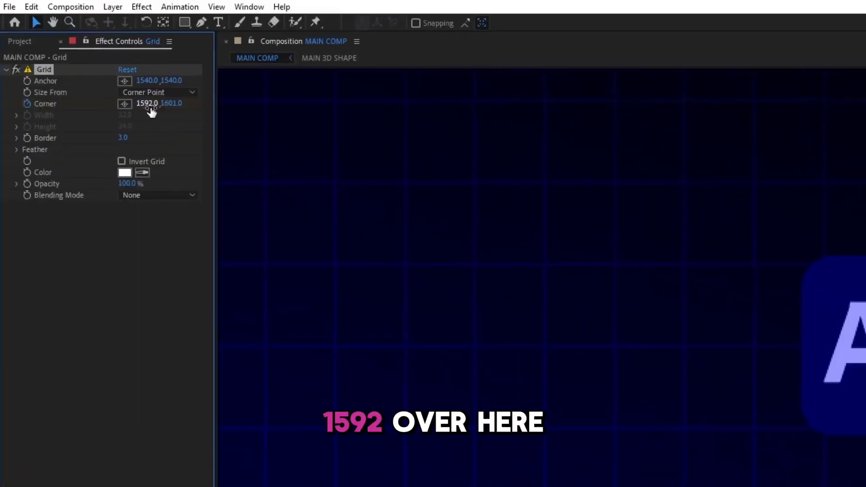
pyautogui.click(151, 103)
pyautogui.hotkey('ctrl', 'c')
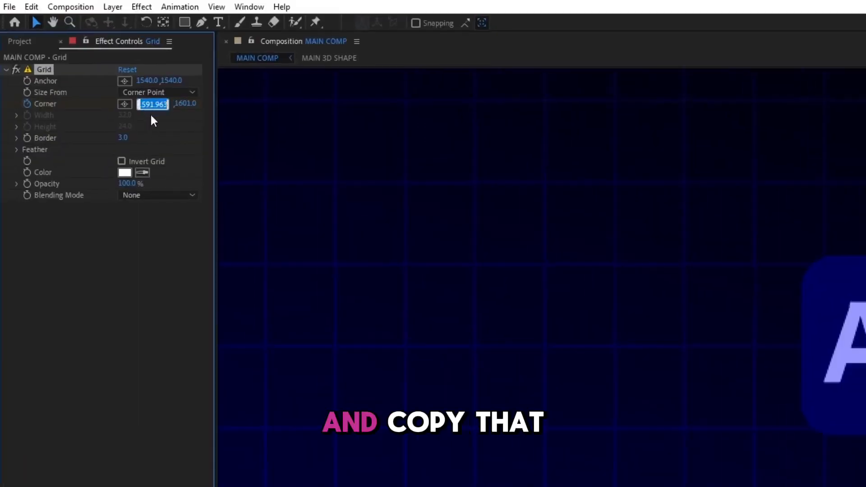
pyautogui.click(171, 104)
pyautogui.hotkey('ctrl', 'v')
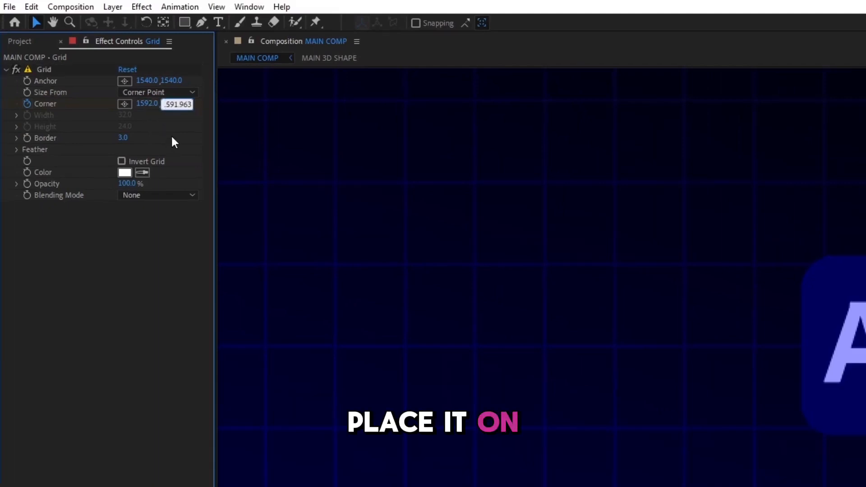
pyautogui.press('Return')
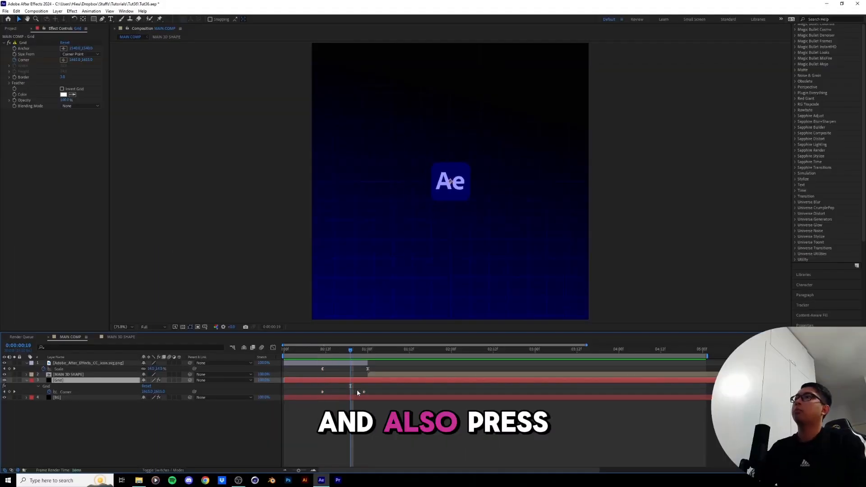
# - Apply Easy Ease to both of the Grid's Corner keyframes, consulting the icon layer's Scale speed graph as the reference
pyautogui.moveTo(356, 390); pyautogui.dragTo(383, 399)
pyautogui.press('F9')
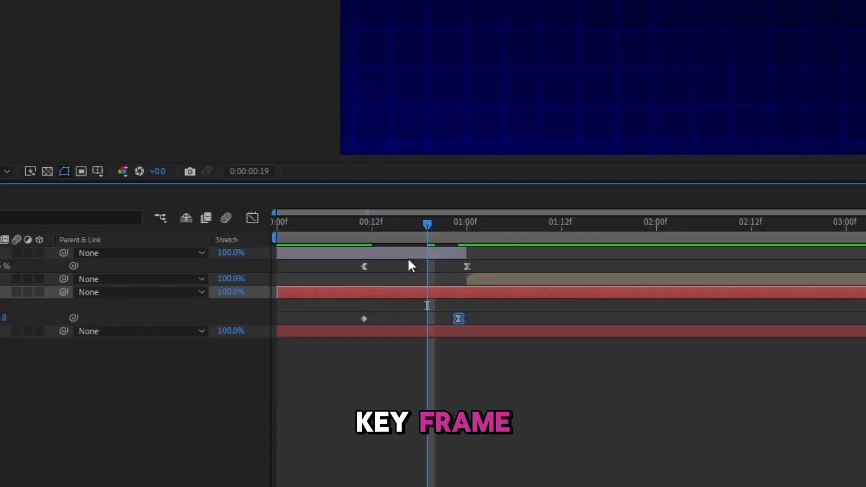
pyautogui.click(251, 218)
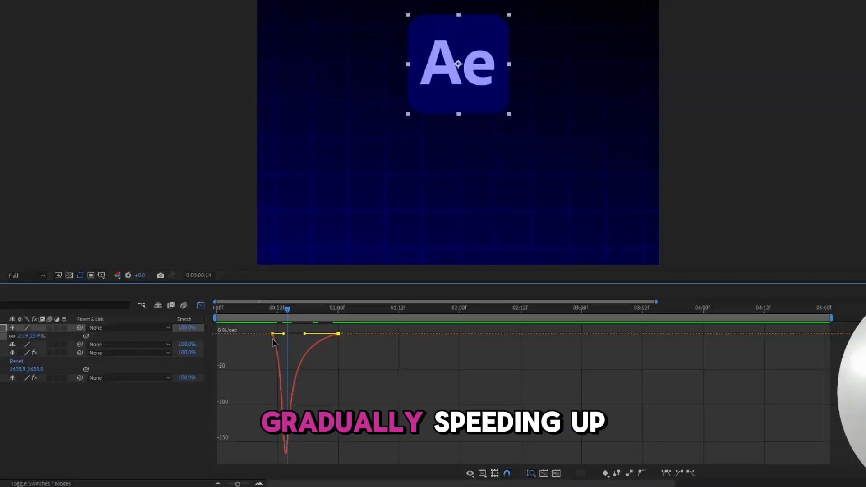
pyautogui.hotkey('shift', 'F3')
pyautogui.click(270, 370)
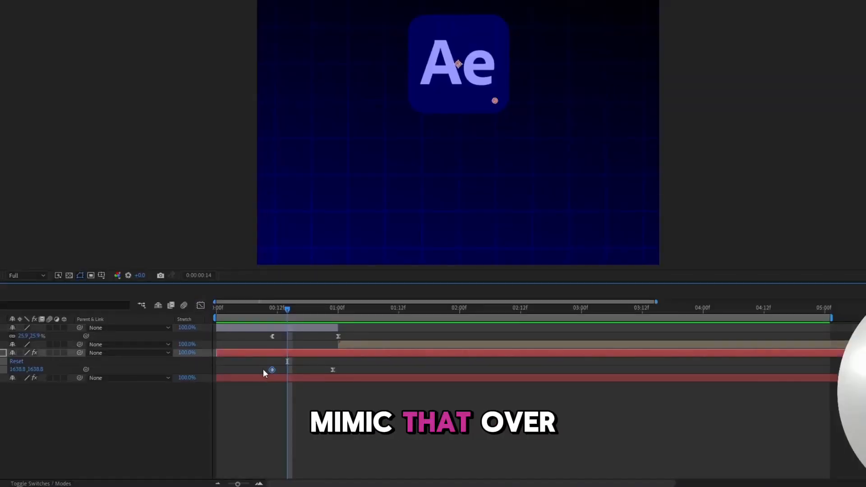
pyautogui.press('F9')
# - Move the Grid's second Corner keyframe to 0:00:01:00, shape its speed curve like the icon's Scale curve with an early peak, and preview
pyautogui.click(339, 336)
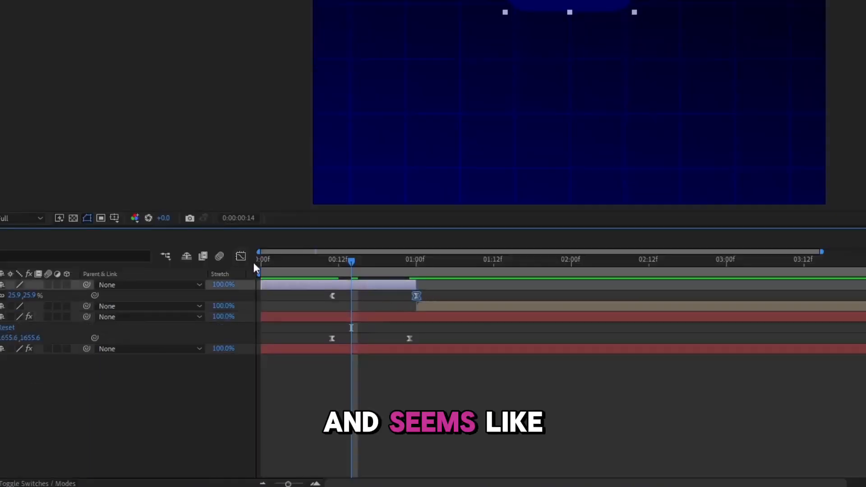
pyautogui.click(201, 305)
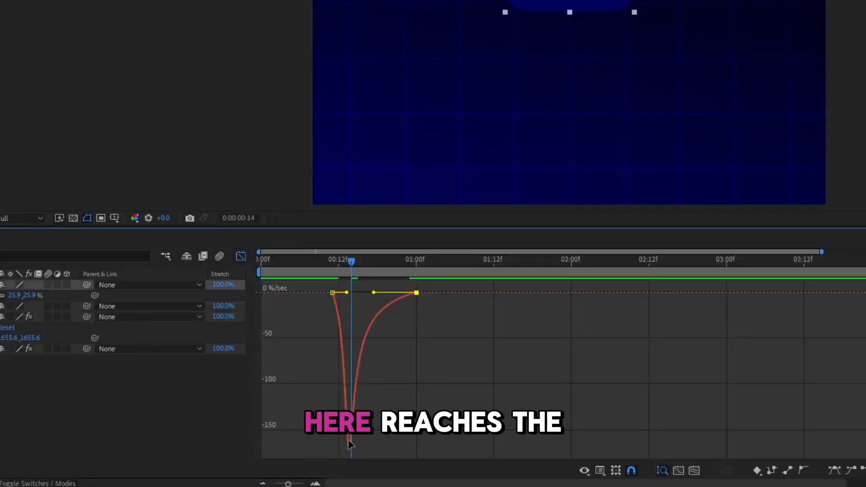
pyautogui.click(241, 256)
pyautogui.click(415, 339)
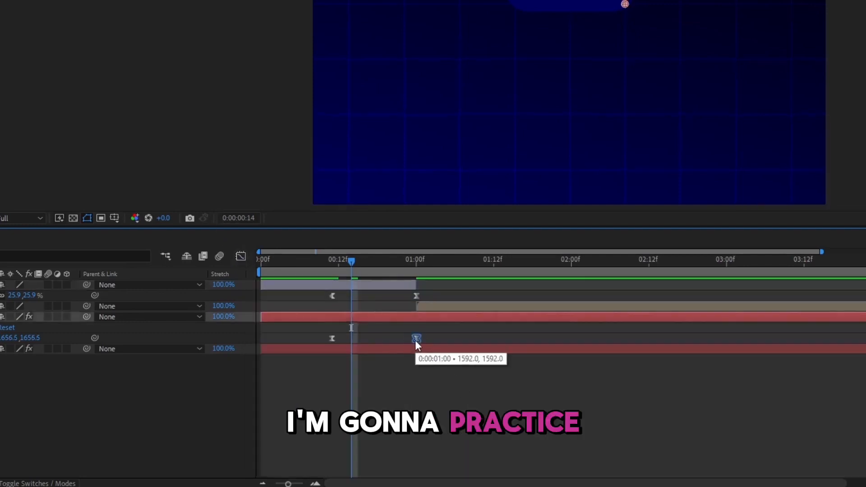
pyautogui.click(241, 256)
pyautogui.moveTo(403, 444); pyautogui.dragTo(345, 447)
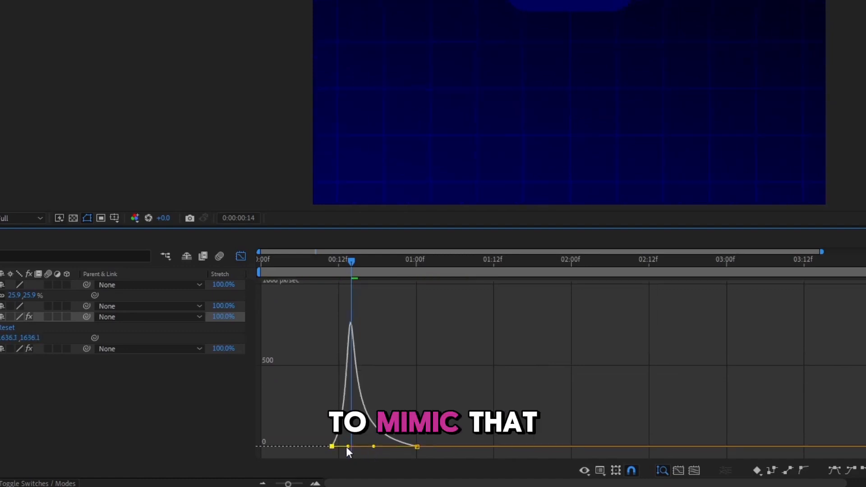
pyautogui.press('space')
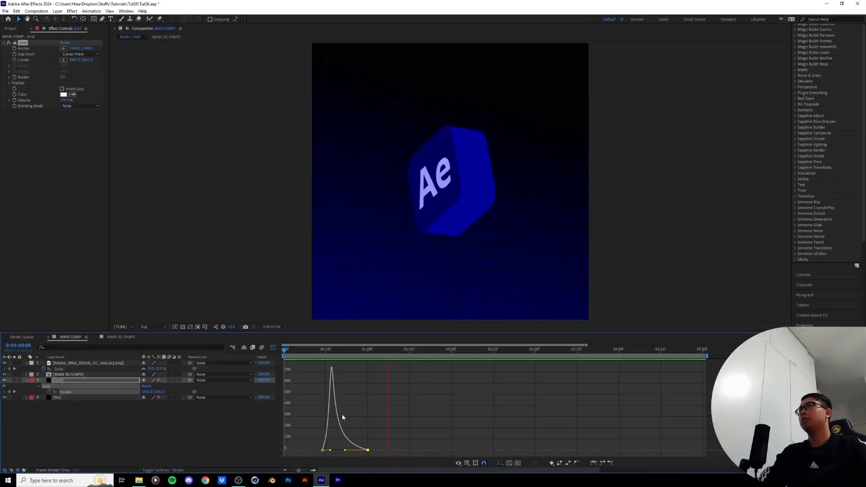
pyautogui.hotkey('shift', 'F3')
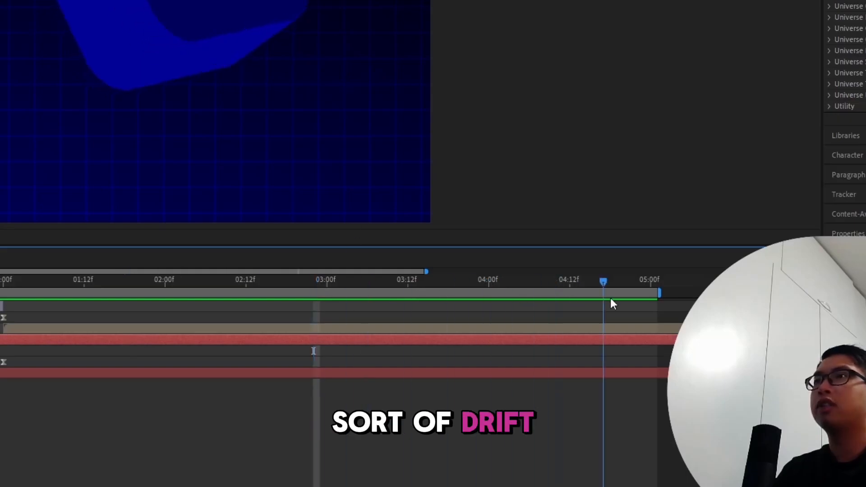
# - Add a drift keyframe at 0:00:05:01 by subtracting 20 from both Grid Corner coordinates, giving 1572, 1572
pyautogui.click(269, 346)
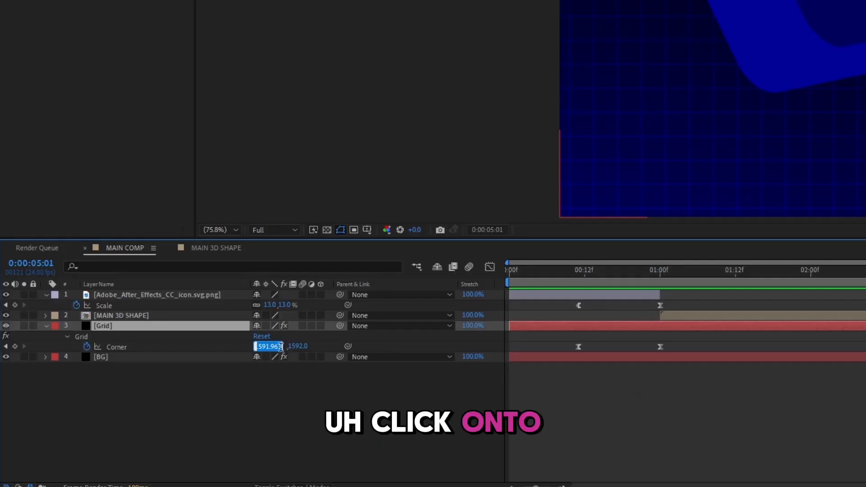
pyautogui.press('End')
pyautogui.write('-')
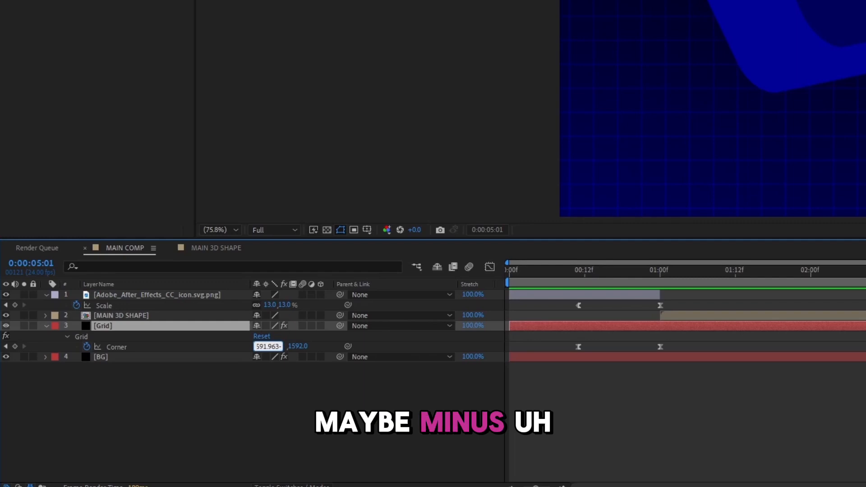
pyautogui.write('20')
pyautogui.press('Return')
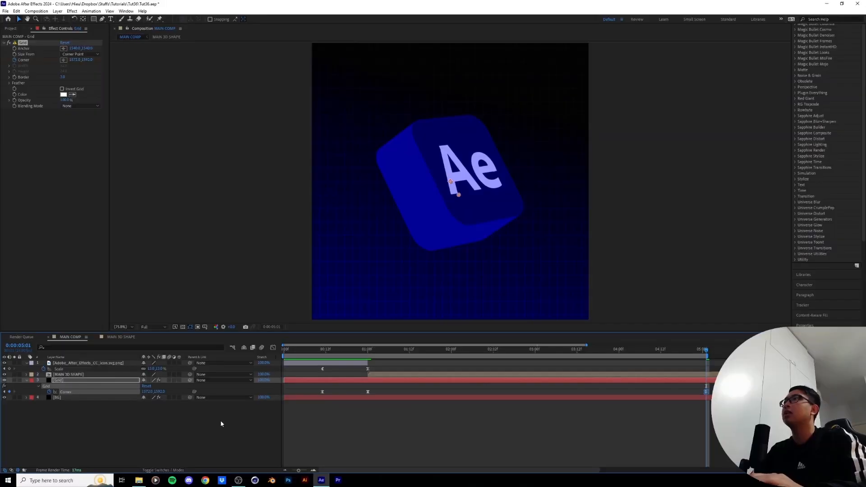
pyautogui.click(162, 391)
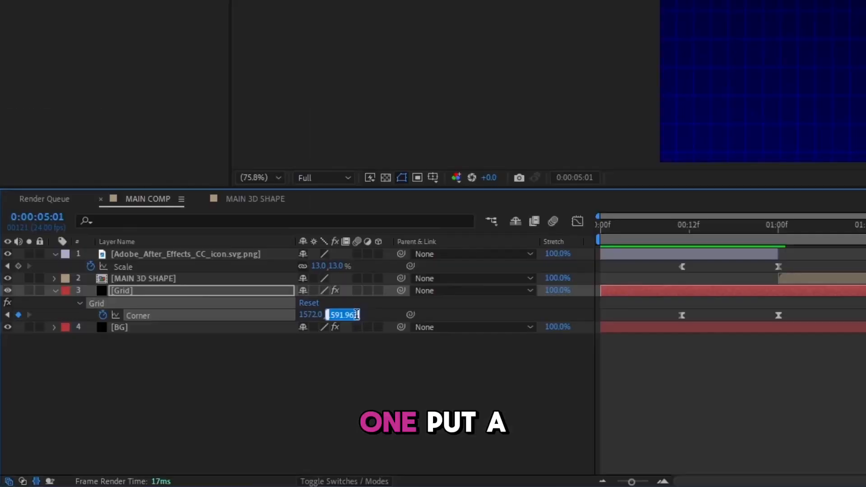
pyautogui.press('Right')
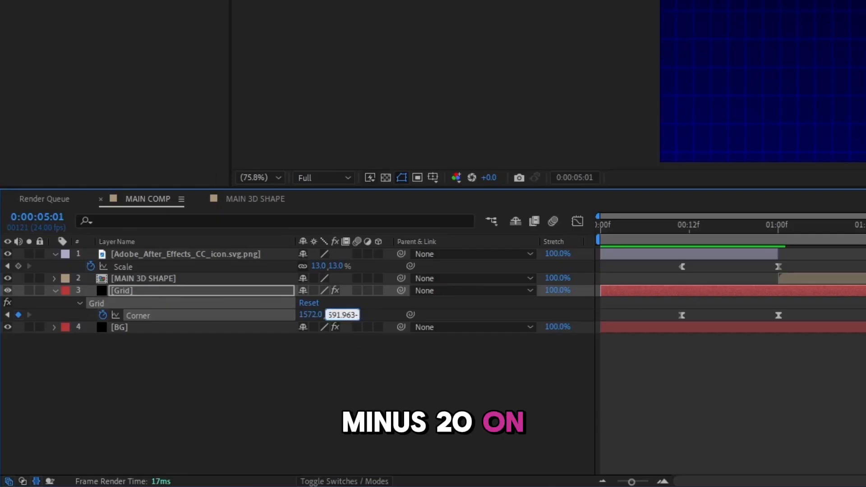
pyautogui.press('Return')
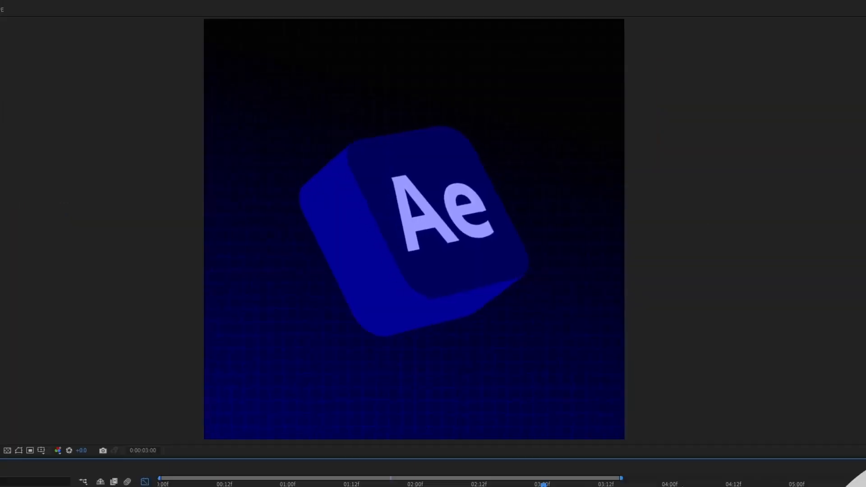
# - Soften the grid drift by adding 10 to both Corner coordinates at 0:00:05:04, giving 1582, 1582
pyautogui.click(302, 329)
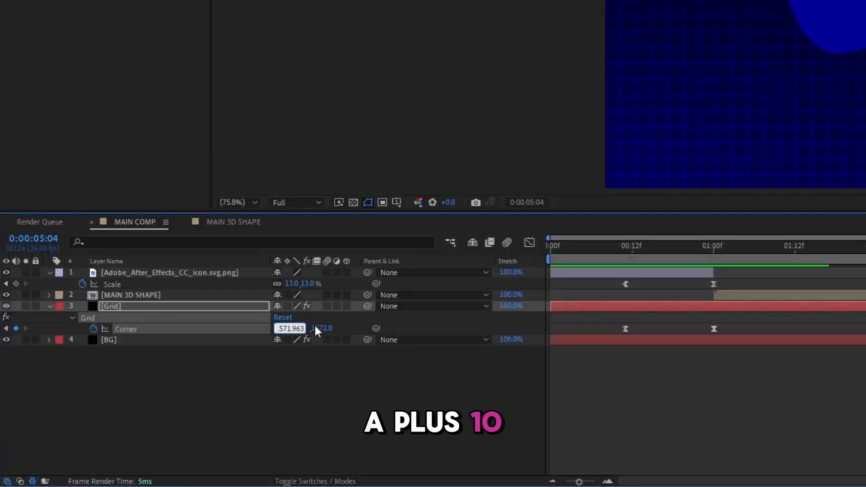
pyautogui.write('+10')
pyautogui.press('Return')
pyautogui.click(315, 328)
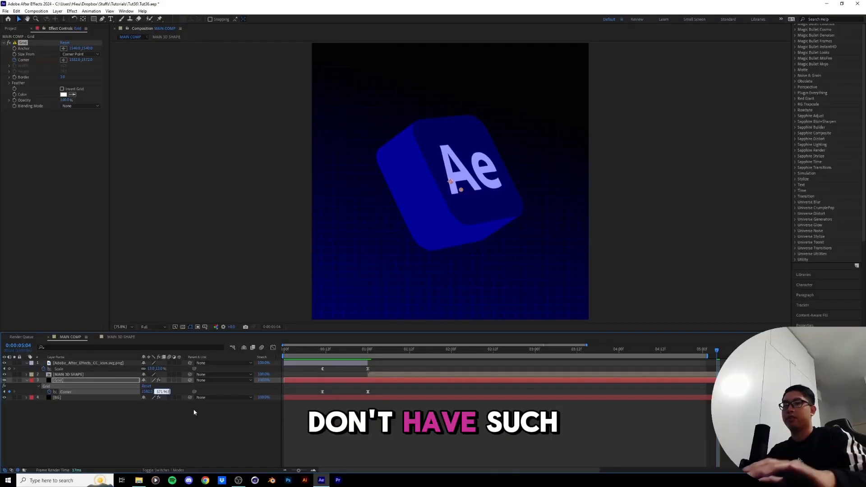
pyautogui.write('+10')
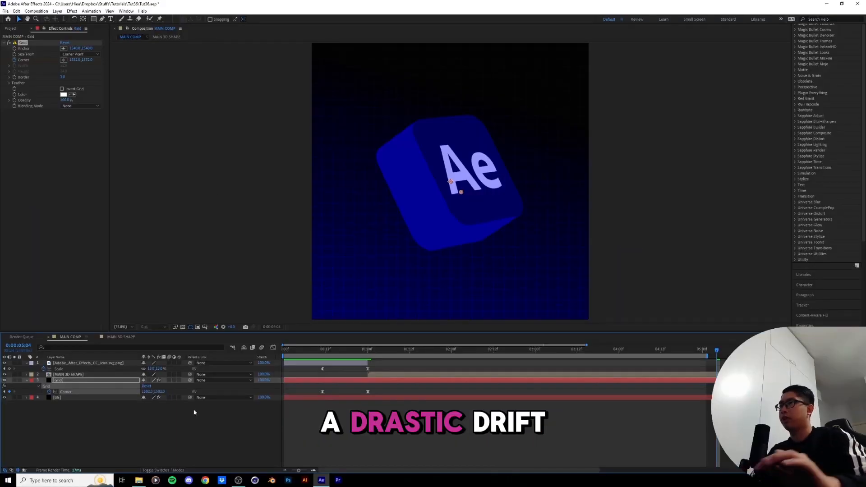
pyautogui.press('Return')
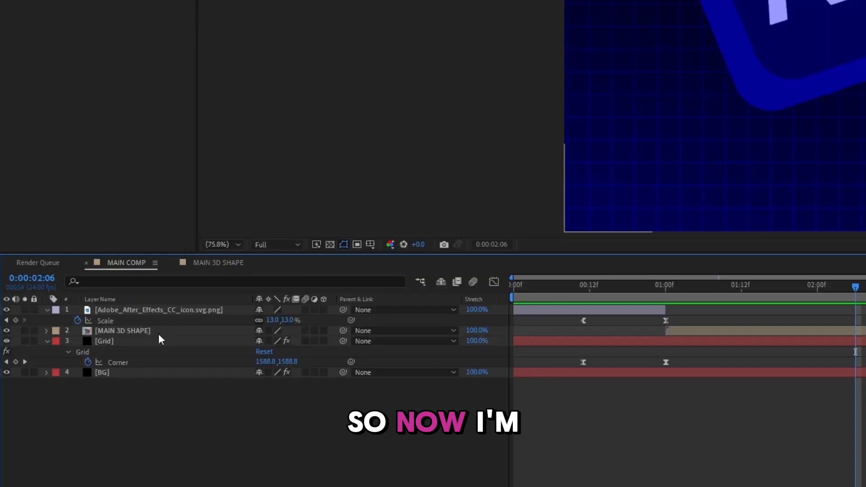
# - Pre-compose the After Effects icon layer inside the MAIN 3D SHAPE composition, leaving all attributes in MAIN 3D SHAPE
pyautogui.click(215, 264)
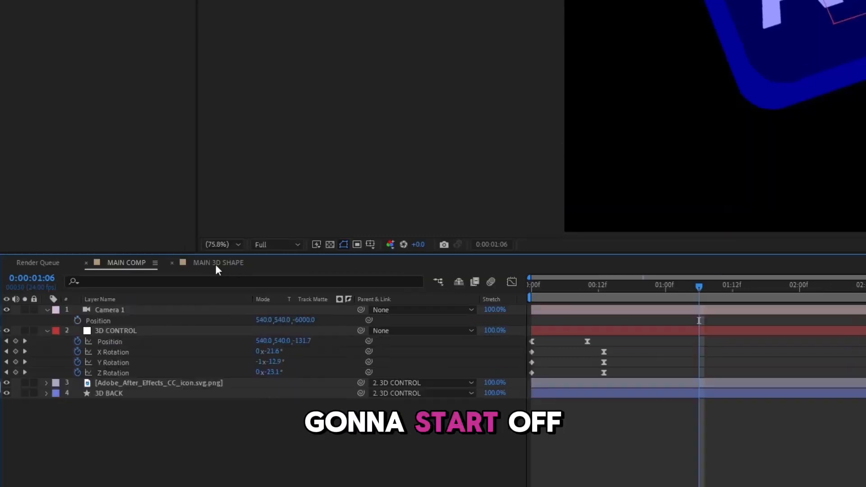
pyautogui.click(142, 385)
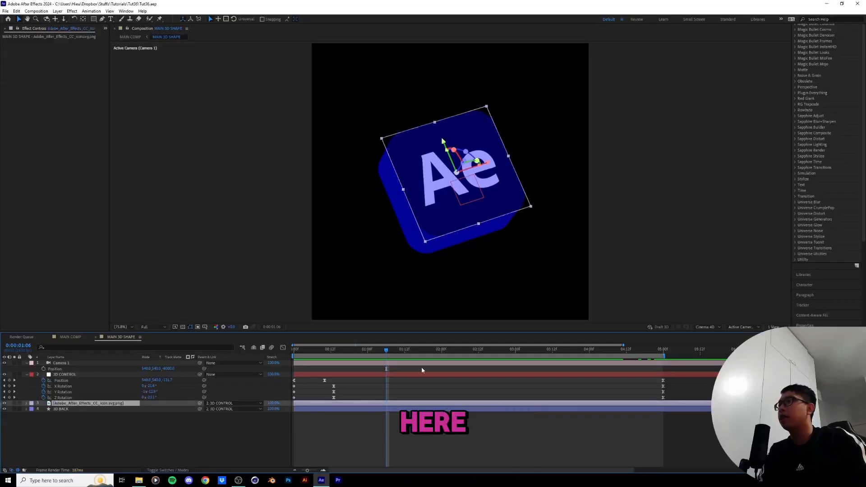
pyautogui.moveTo(374, 353); pyautogui.dragTo(370, 351)
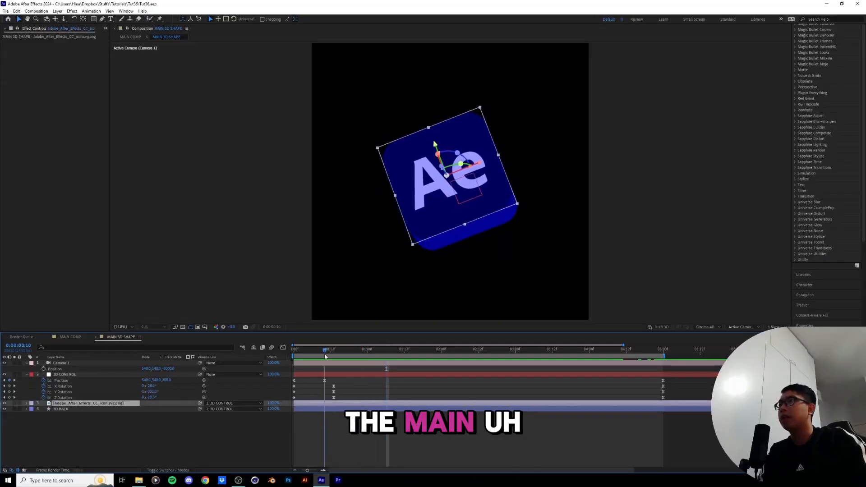
pyautogui.click(27, 375)
pyautogui.click(27, 363)
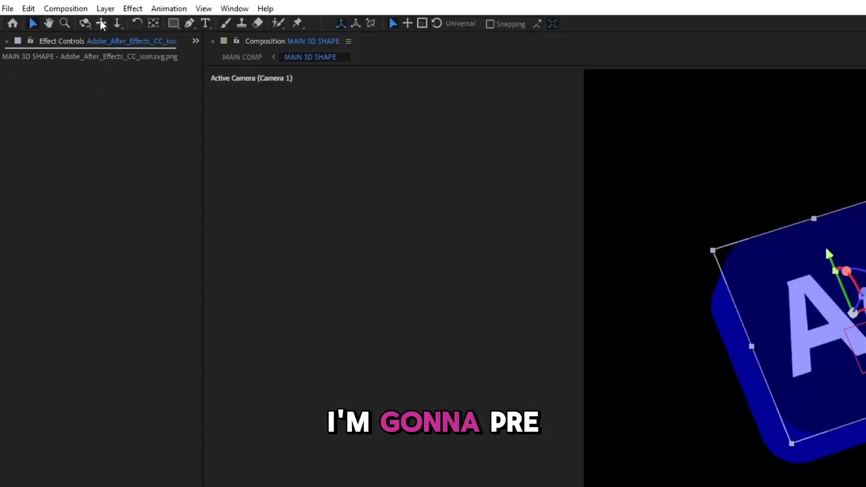
pyautogui.click(105, 9)
pyautogui.click(149, 442)
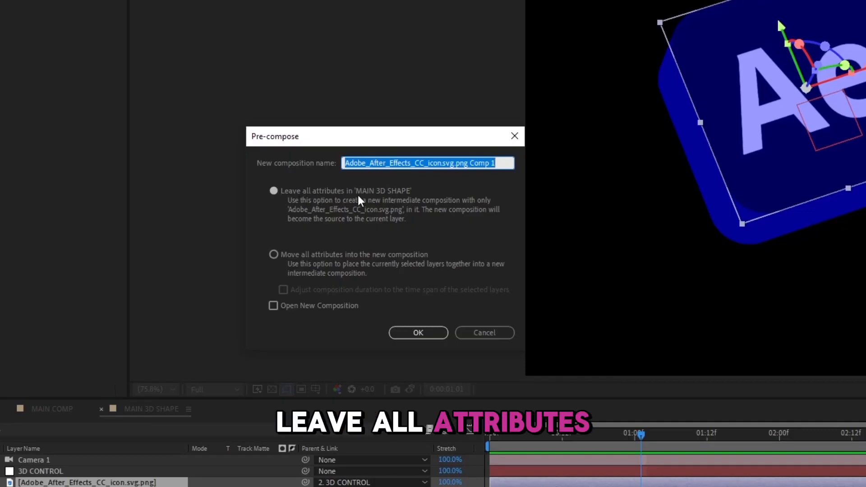
pyautogui.click(416, 333)
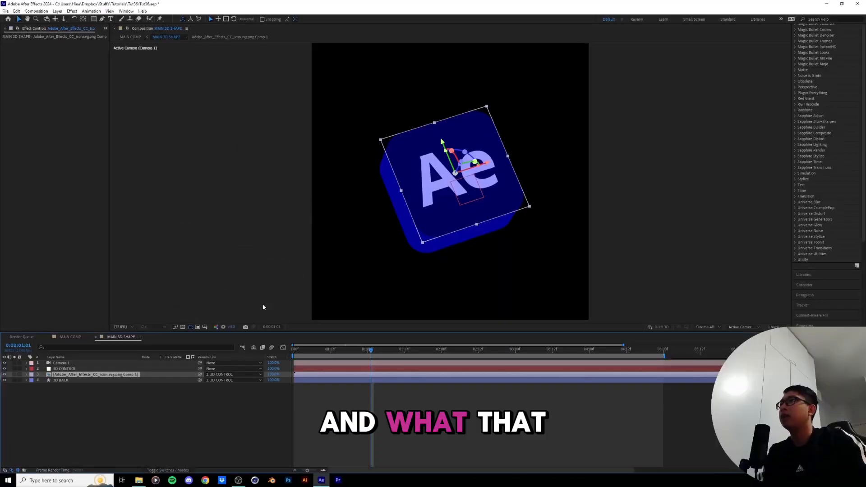
# - Open the icon's new precomp and add an Inner Shadow layer style to the icon image, showing its settings
pyautogui.doubleClick(61, 374)
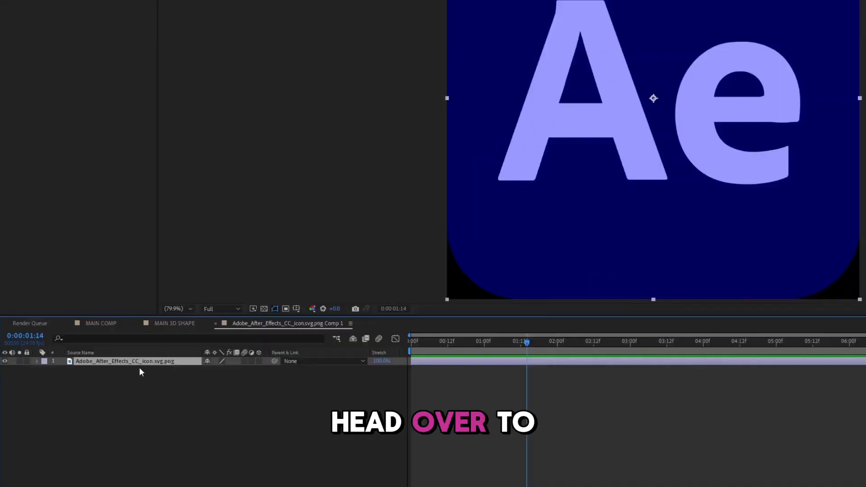
pyautogui.rightClick(114, 364)
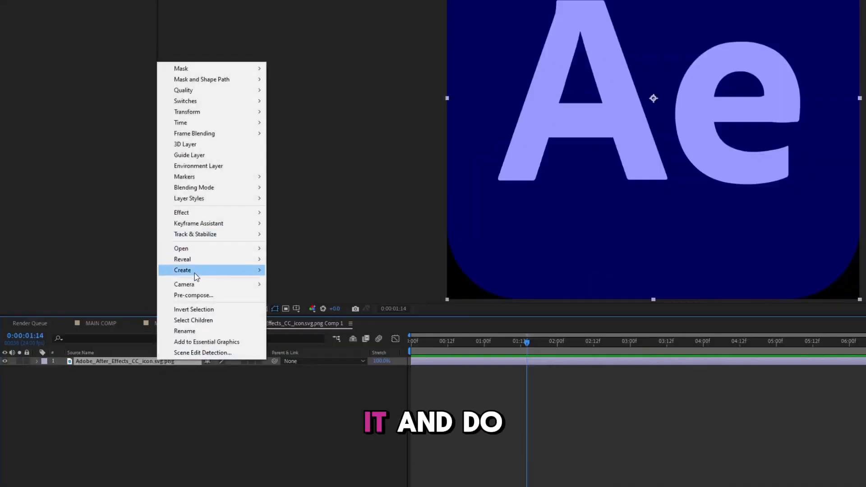
pyautogui.moveTo(200, 199)
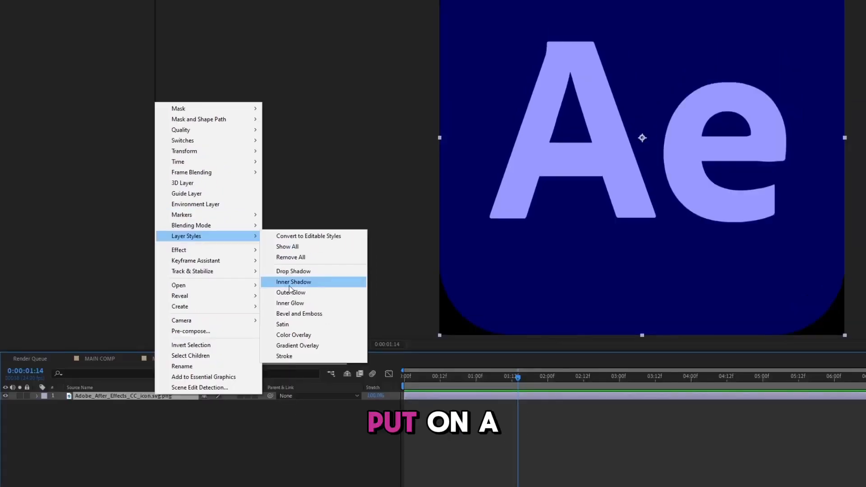
pyautogui.click(300, 245)
pyautogui.click(38, 387)
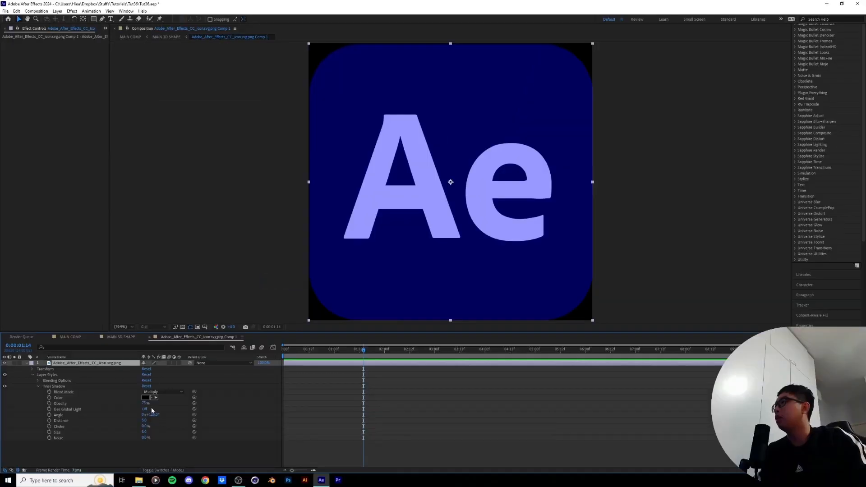
# - Set the Inner Shadow's blend mode to Overlay, its angle to -129° and its distance to 87
pyautogui.click(158, 393)
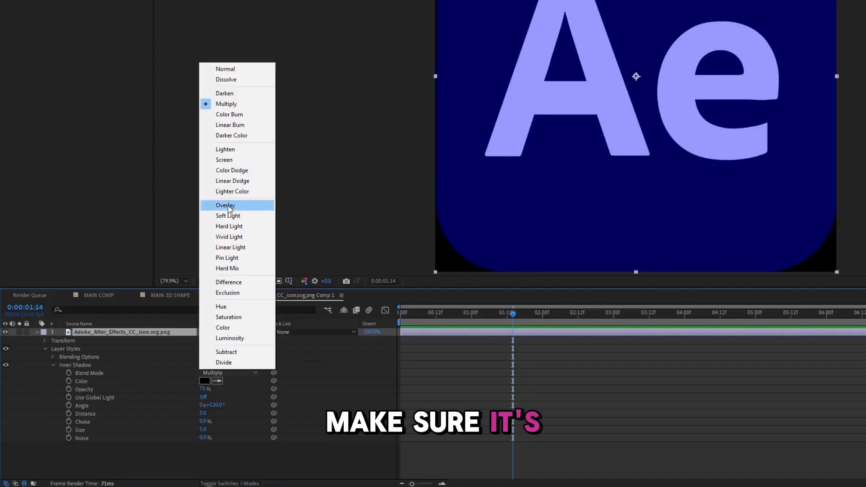
pyautogui.click(228, 205)
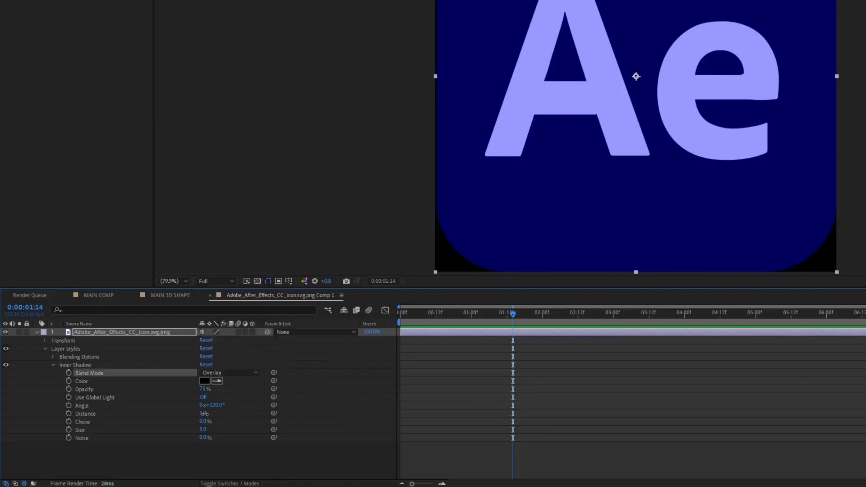
pyautogui.moveTo(204, 414); pyautogui.dragTo(231, 413)
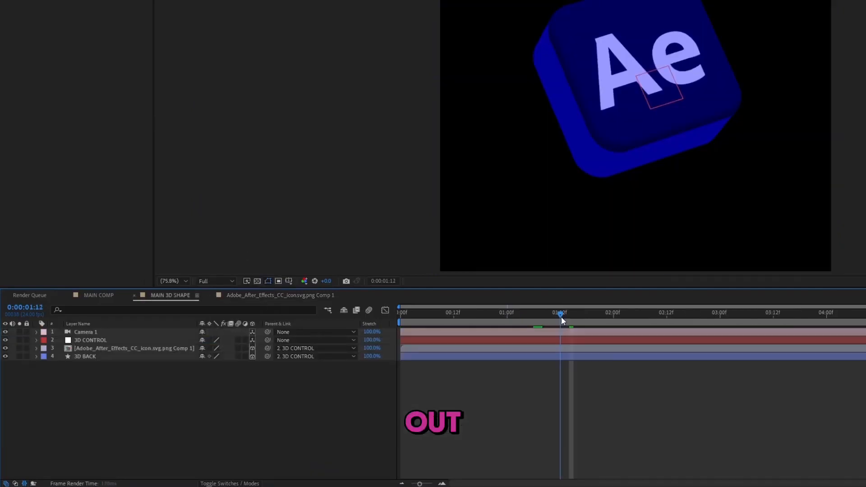
# - Soften the icon's Inner Shadow to 14% opacity and a size of 53, checking the look in MAIN 3D SHAPE
pyautogui.click(256, 296)
pyautogui.moveTo(203, 389)
pyautogui.mouseDown()
pyautogui.moveTo(191, 389)
pyautogui.moveTo(225, 414)
pyautogui.moveTo(201, 389)
pyautogui.mouseUp()
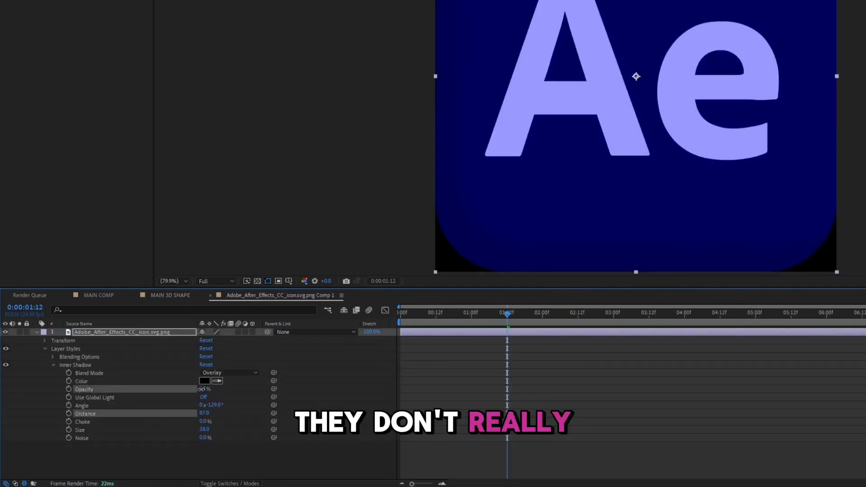
pyautogui.click(177, 294)
pyautogui.moveTo(556, 325); pyautogui.dragTo(534, 326)
pyautogui.click(296, 296)
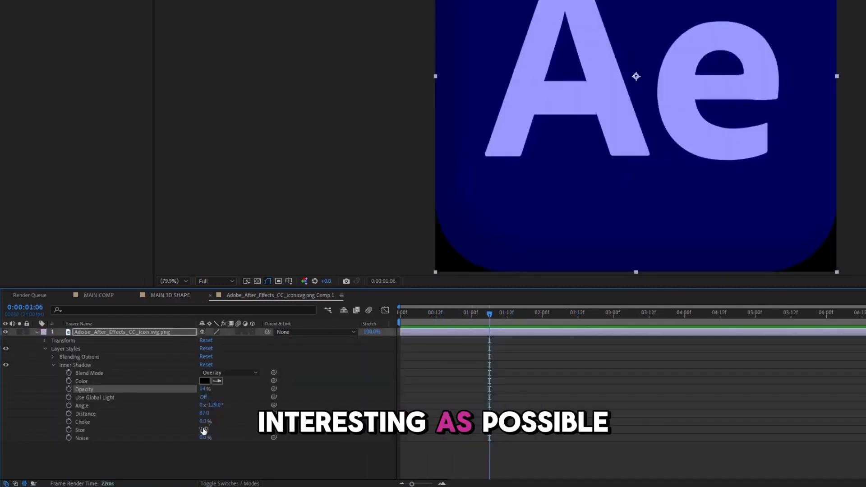
pyautogui.moveTo(204, 430); pyautogui.dragTo(212, 430)
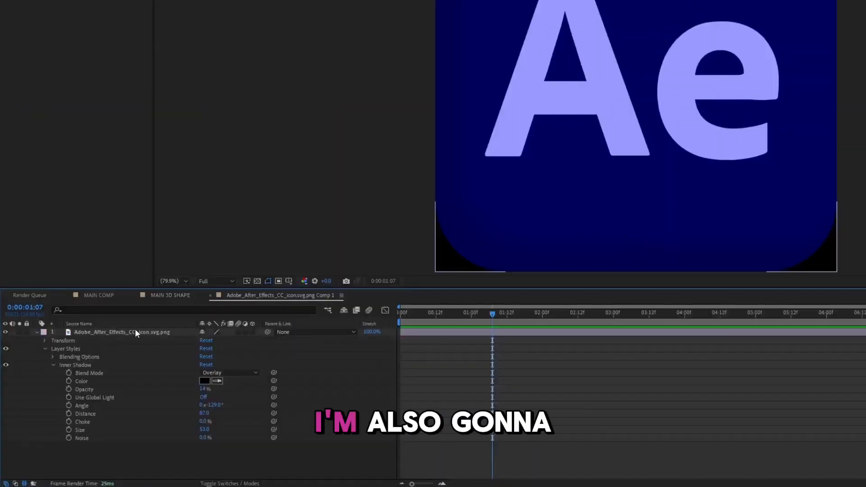
# - Add a Bevel and Emboss layer style to the icon, adjust its size, and check the edge highlight in MAIN 3D SHAPE
pyautogui.rightClick(131, 332)
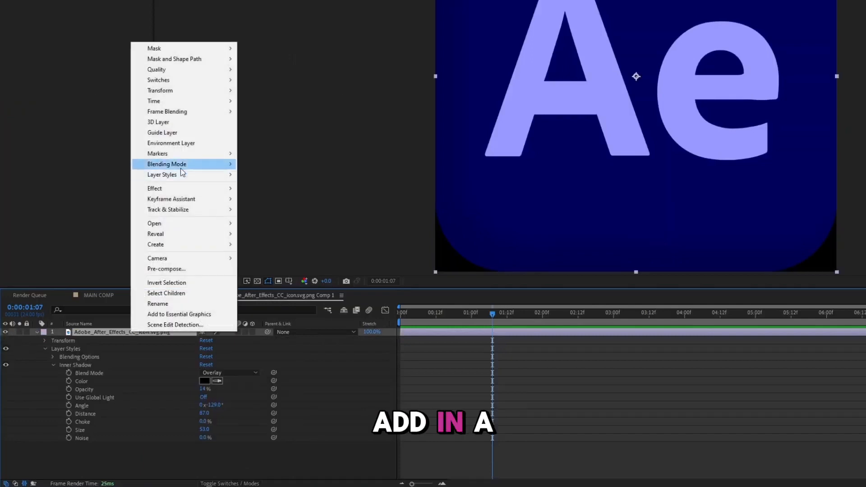
pyautogui.moveTo(207, 175)
pyautogui.click(297, 253)
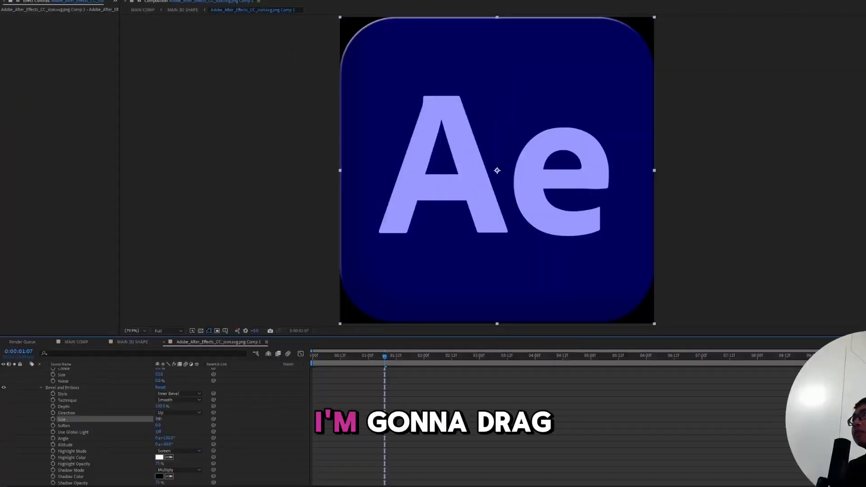
pyautogui.moveTo(159, 419); pyautogui.dragTo(157, 438)
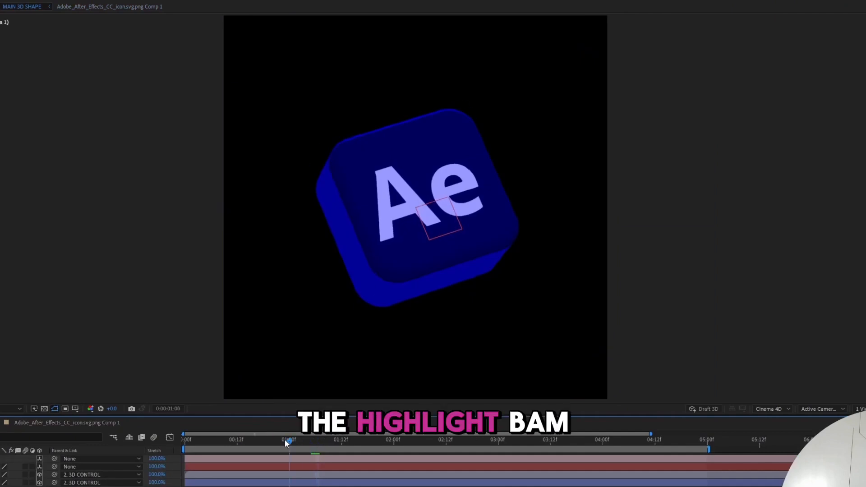
pyautogui.moveTo(285, 443); pyautogui.dragTo(250, 447)
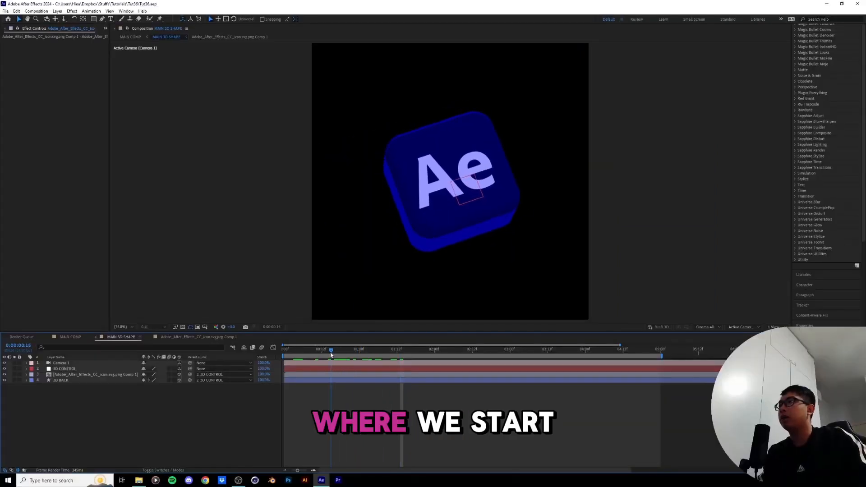
# - Create a white Point light at 100% intensity with no falloff in the MAIN 3D SHAPE composition
pyautogui.moveTo(328, 370); pyautogui.dragTo(354, 357)
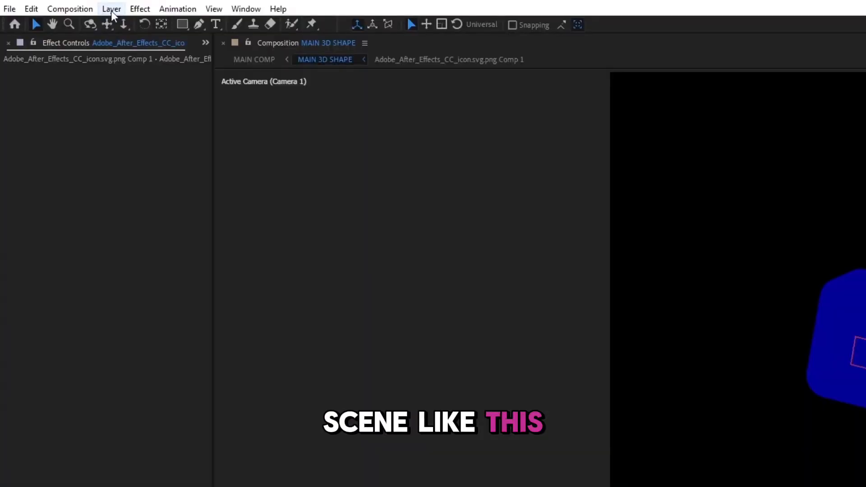
pyautogui.click(111, 9)
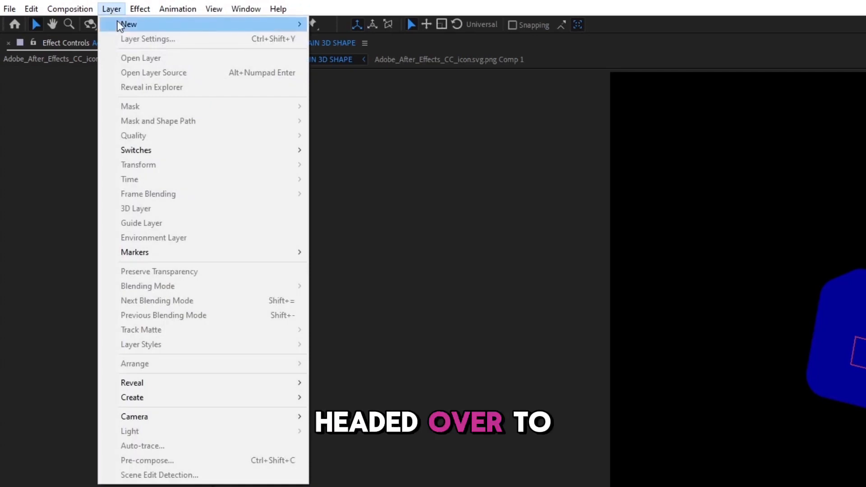
pyautogui.moveTo(117, 23)
pyautogui.click(340, 53)
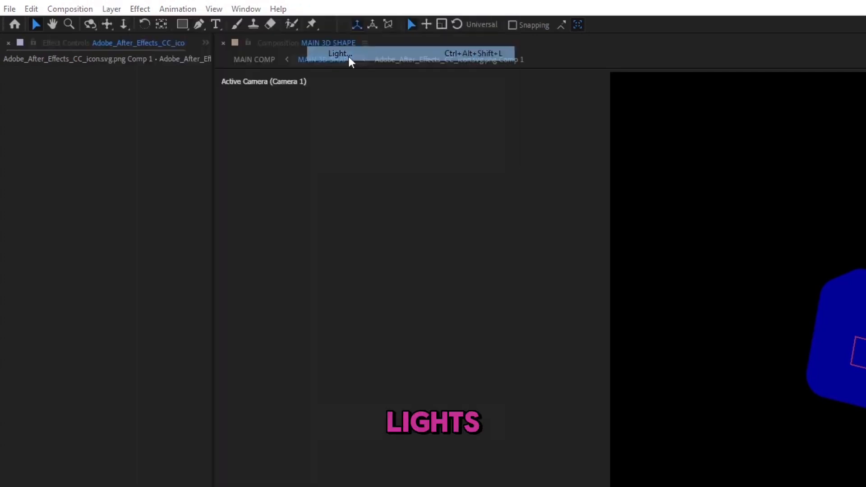
pyautogui.click(332, 169)
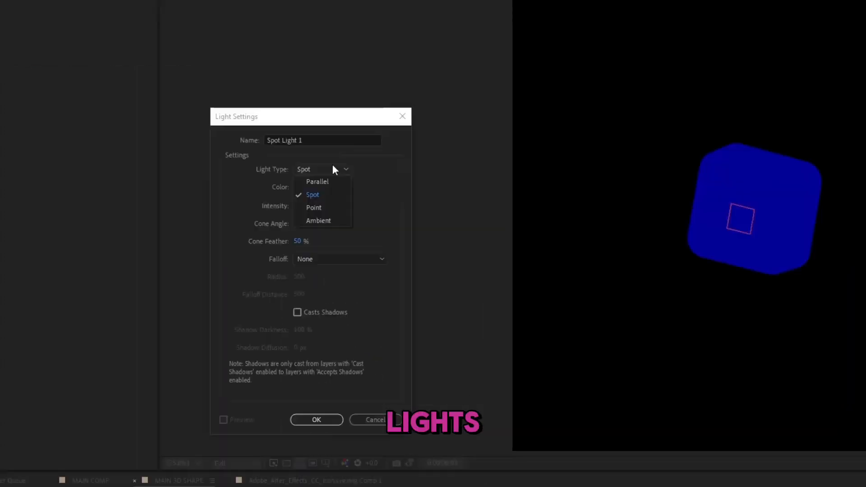
pyautogui.click(317, 207)
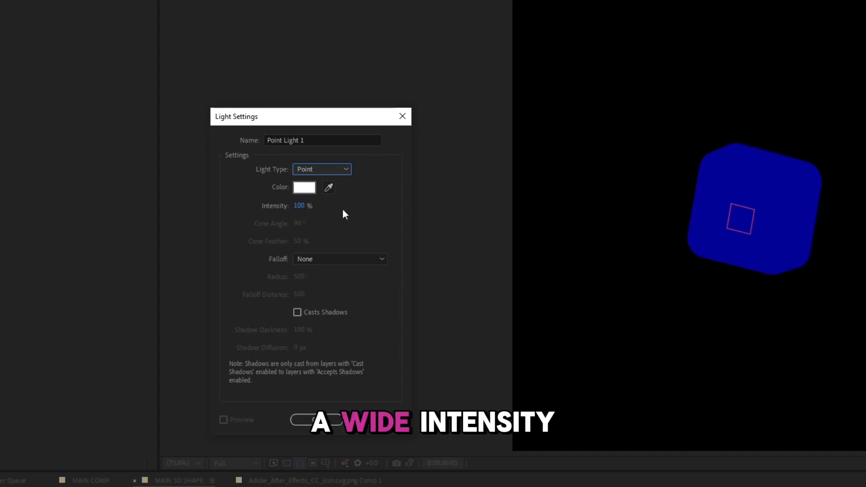
pyautogui.click(316, 420)
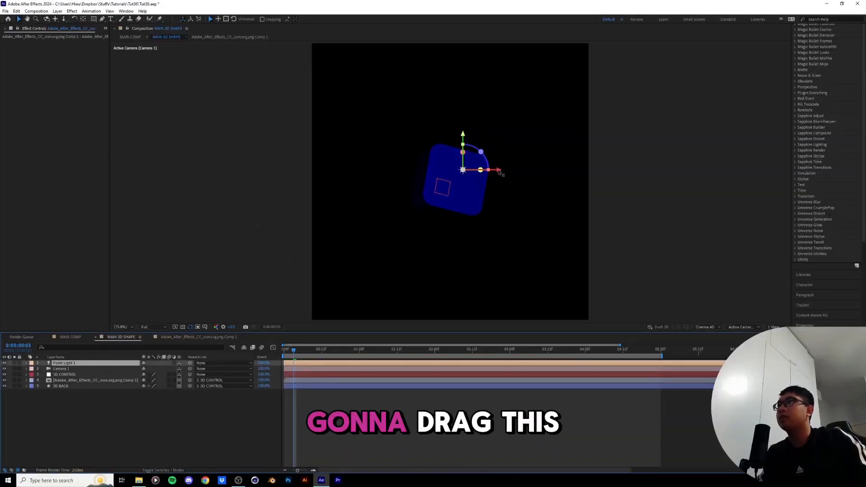
# - Move the point light to the upper left of the icon, judging it at frame 0:00:00:16
pyautogui.moveTo(490, 170); pyautogui.dragTo(356, 170)
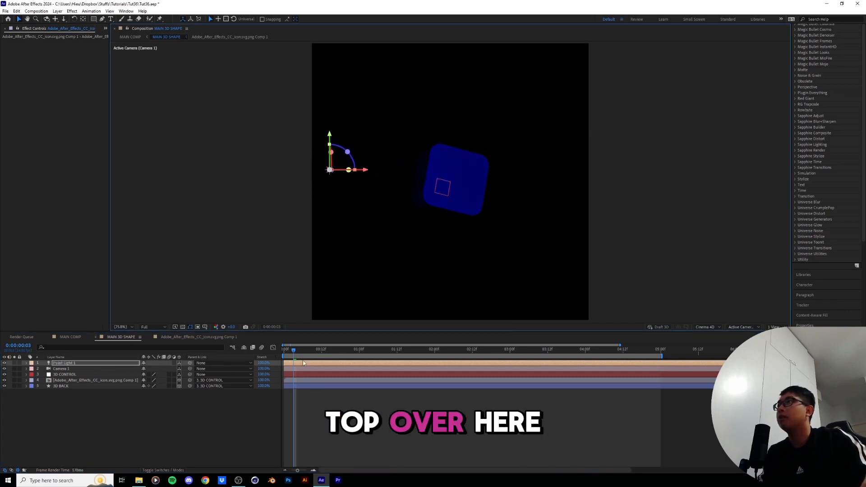
pyautogui.moveTo(294, 353); pyautogui.dragTo(351, 358)
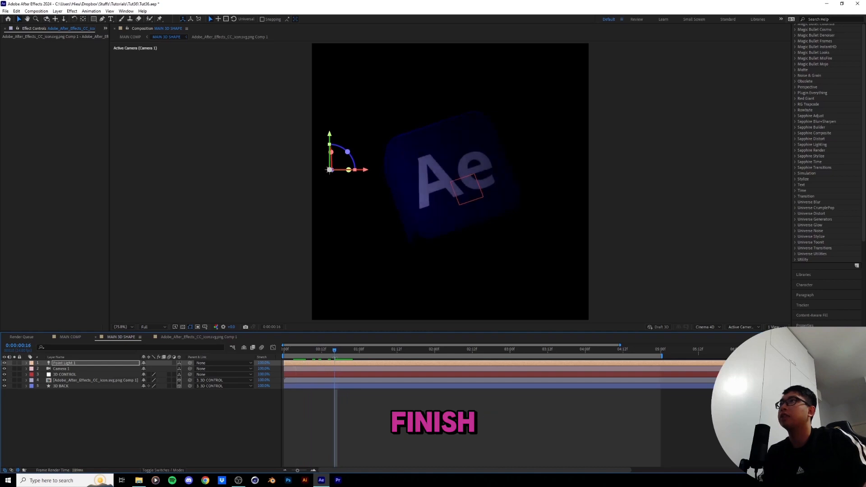
pyautogui.moveTo(330, 135); pyautogui.dragTo(332, 51)
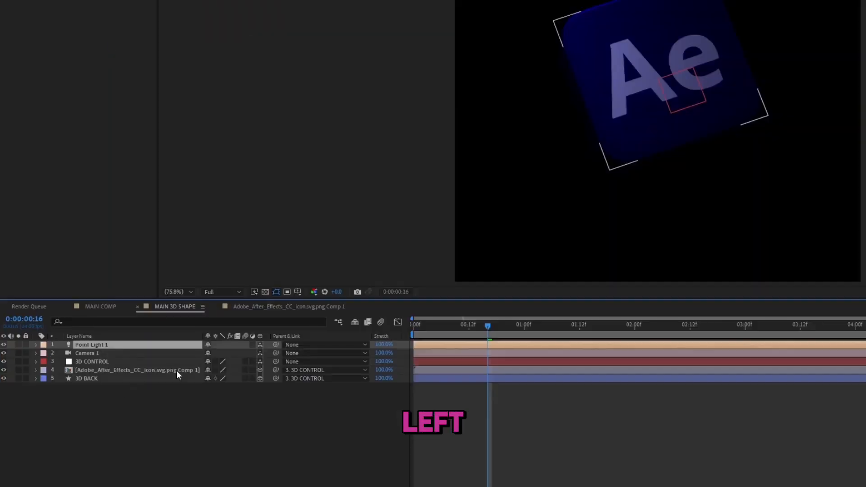
# - Raise the point light's intensity to 187% and nudge it further into the composition's upper-left corner
pyautogui.press('t')
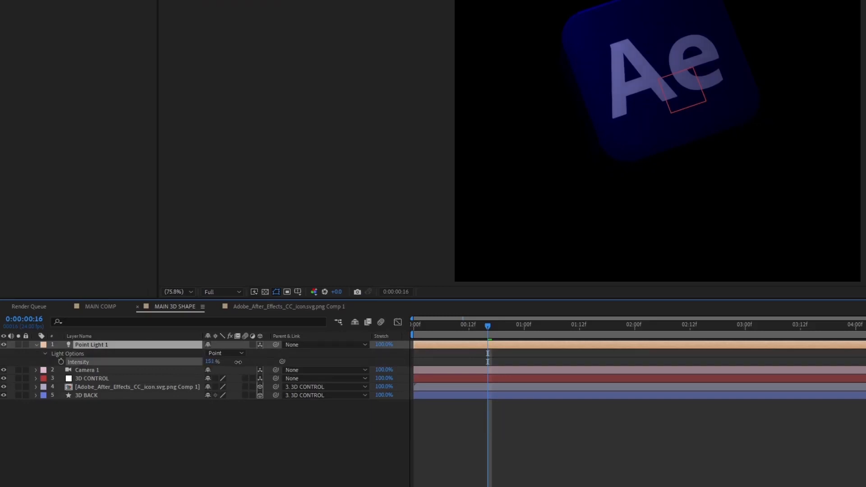
pyautogui.moveTo(238, 362); pyautogui.dragTo(254, 364)
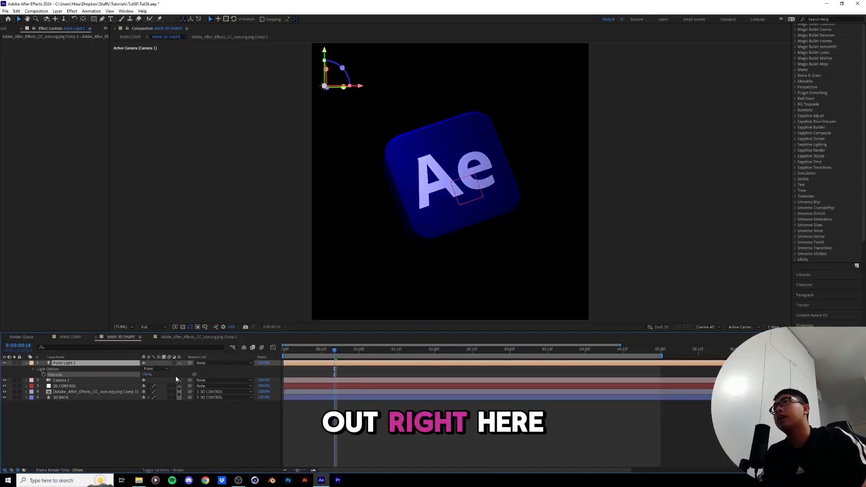
pyautogui.moveTo(362, 92); pyautogui.dragTo(357, 91)
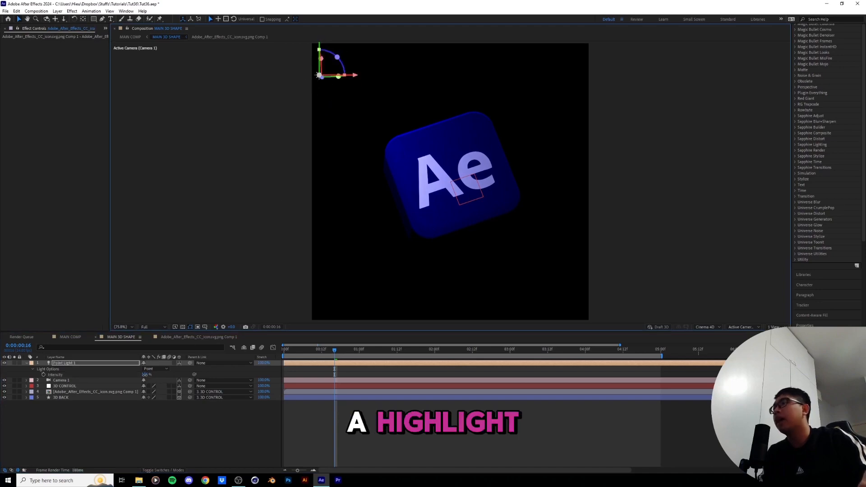
pyautogui.moveTo(145, 375); pyautogui.dragTo(154, 375)
# - Duplicate the point light and move the copy horizontally to the composition's upper-right corner
pyautogui.click(93, 363)
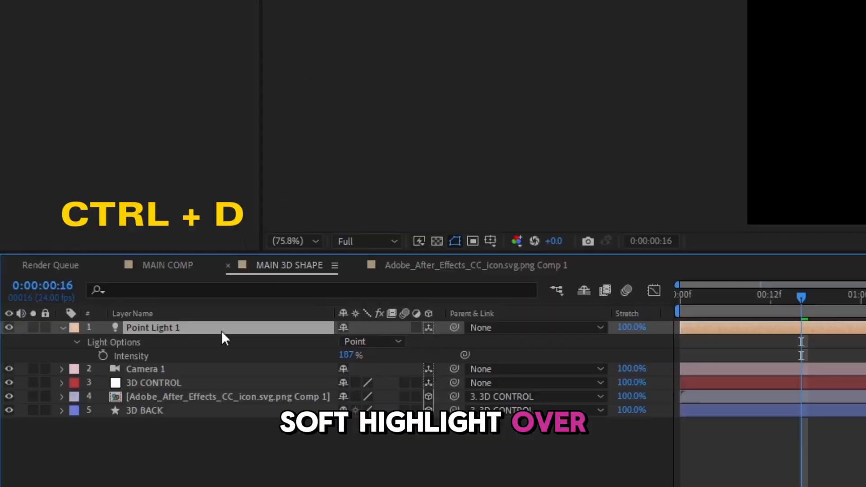
pyautogui.hotkey('ctrl', 'd')
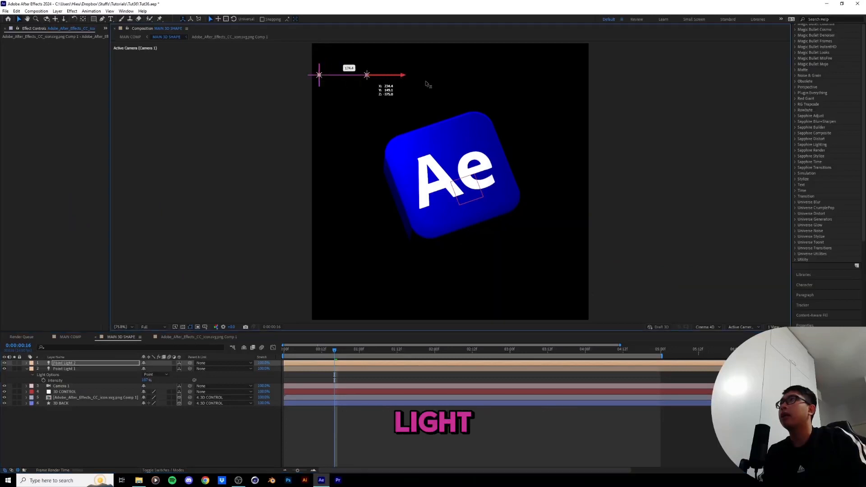
pyautogui.moveTo(618, 90); pyautogui.dragTo(614, 90)
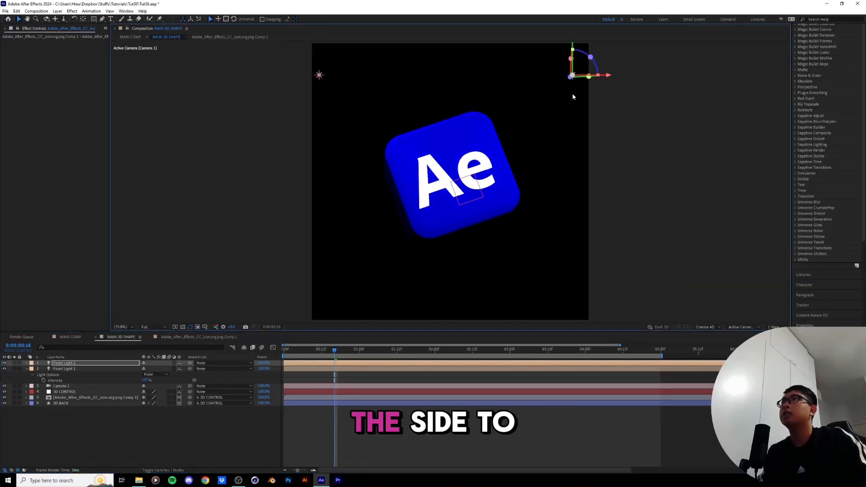
# - Adjust Point Light 2's depth and position in the composition's upper-right corner, judging the icon's lighting at 0:00:01:12
pyautogui.moveTo(559, 87); pyautogui.dragTo(559, 87)
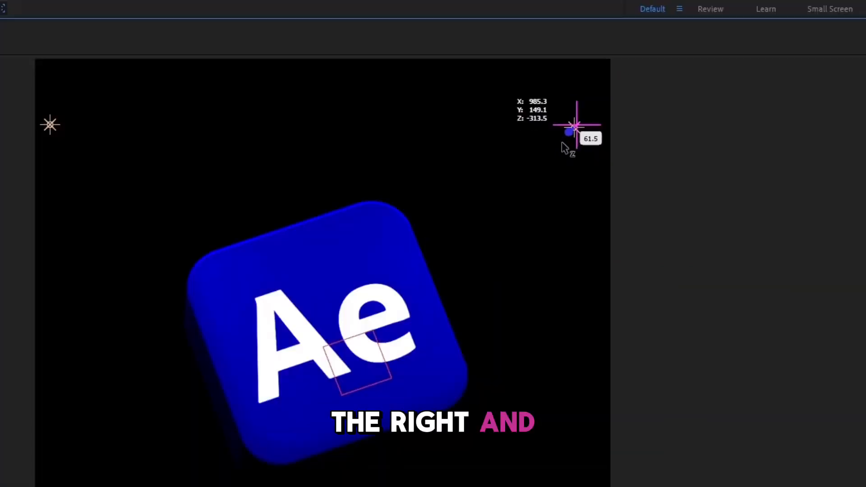
pyautogui.moveTo(551, 153); pyautogui.dragTo(550, 153)
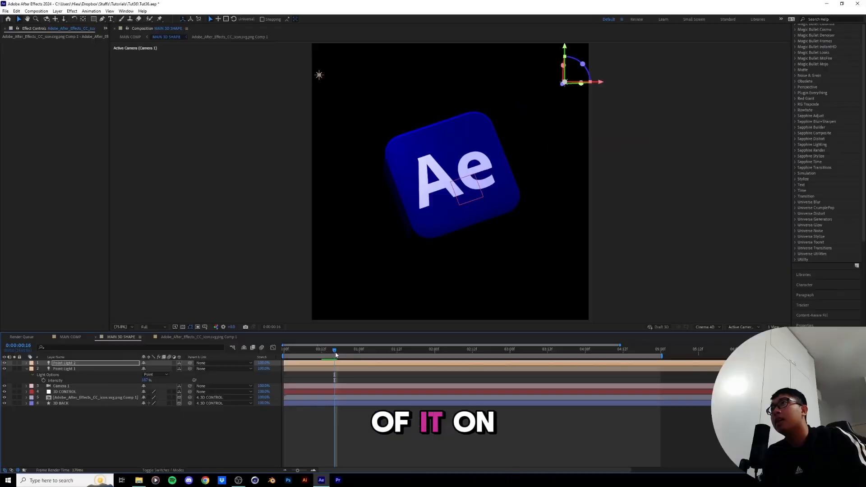
pyautogui.moveTo(333, 354); pyautogui.dragTo(395, 355)
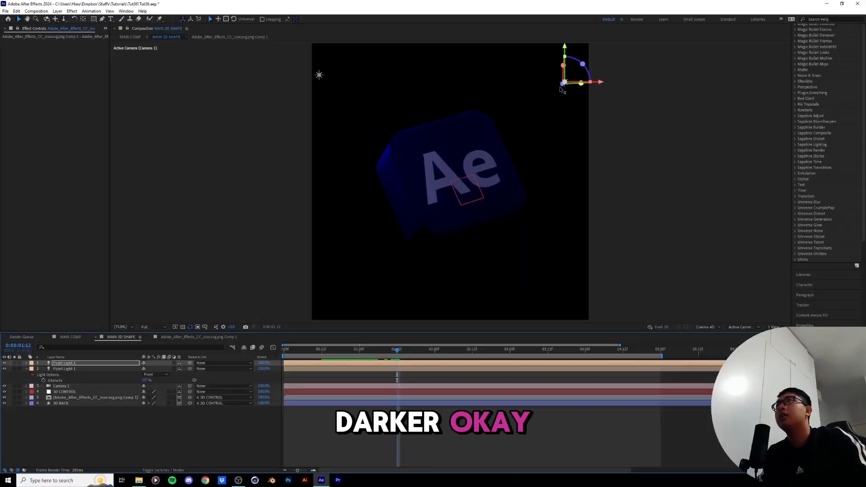
pyautogui.moveTo(611, 65); pyautogui.dragTo(631, 62)
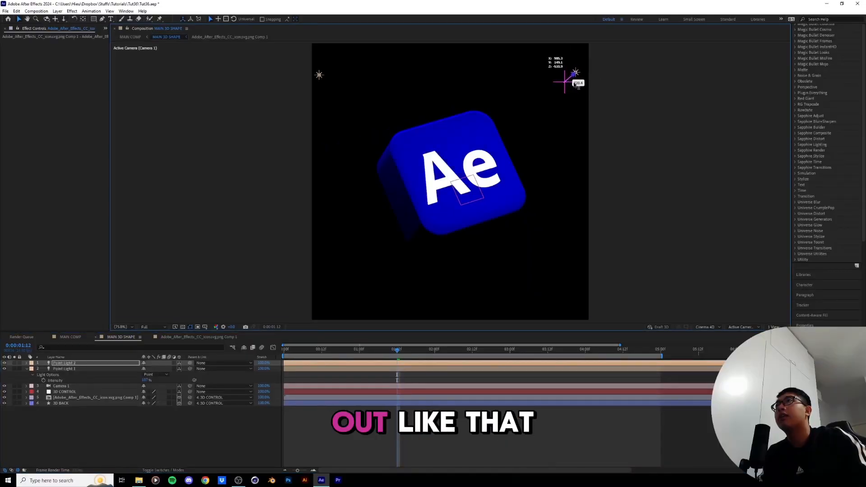
pyautogui.moveTo(572, 86); pyautogui.dragTo(570, 82)
# - Raise Point Light 2's intensity to 195% and check the lighting at other points of the rotation
pyautogui.press('t')
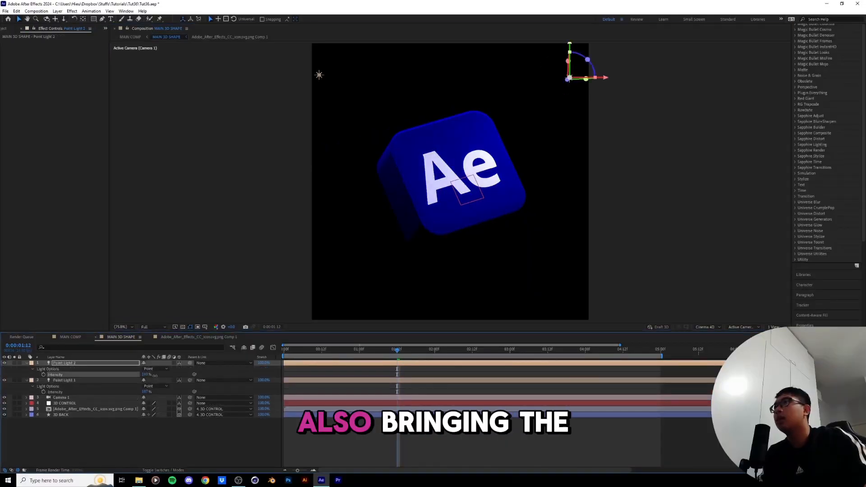
pyautogui.moveTo(147, 375); pyautogui.dragTo(153, 377)
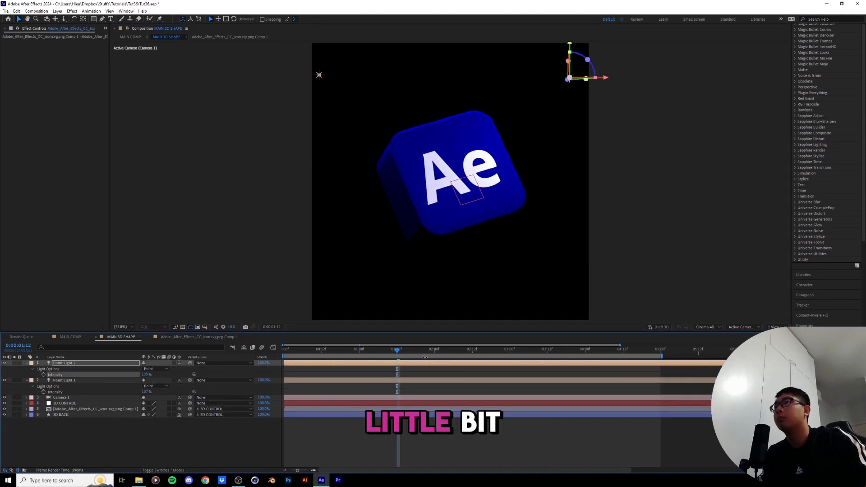
pyautogui.moveTo(471, 354); pyautogui.dragTo(310, 367)
# - Lower the upper-left Point Light 1's intensity to 67%
pyautogui.click(319, 75)
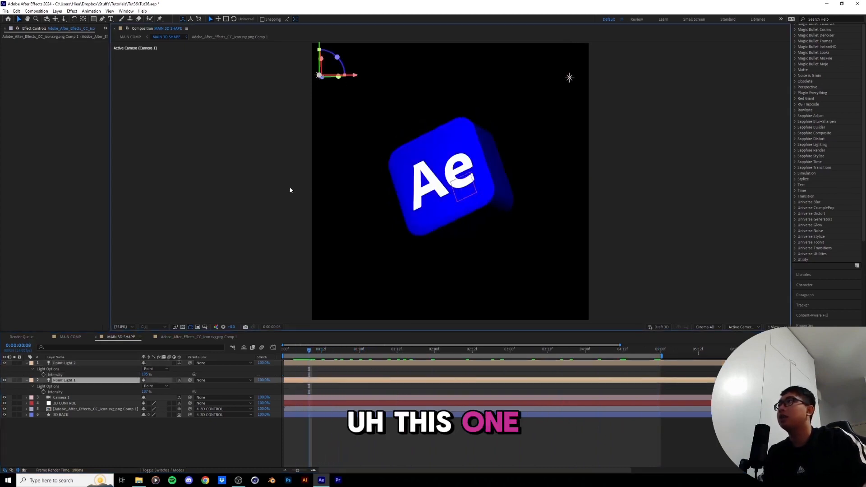
pyautogui.click(148, 394)
pyautogui.moveTo(148, 395); pyautogui.dragTo(140, 391)
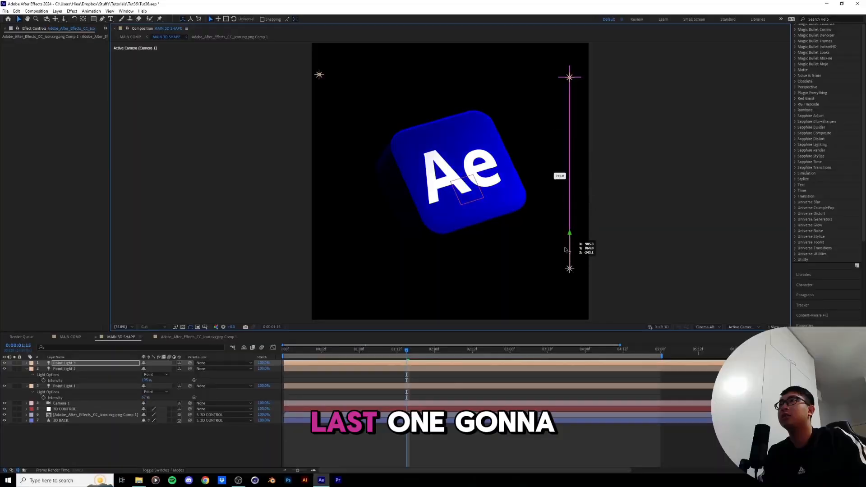
# - Move Point Light 3 beneath the icon, left of center below the composition's lower edge, and reduce its intensity to 67%
pyautogui.moveTo(583, 248)
pyautogui.mouseDown()
pyautogui.moveTo(583, 276)
pyautogui.moveTo(602, 301)
pyautogui.moveTo(507, 309)
pyautogui.mouseUp()
pyautogui.moveTo(410, 312)
pyautogui.mouseDown()
pyautogui.moveTo(397, 312)
pyautogui.moveTo(421, 313)
pyautogui.mouseUp()
pyautogui.scroll(-2, 426, 200)
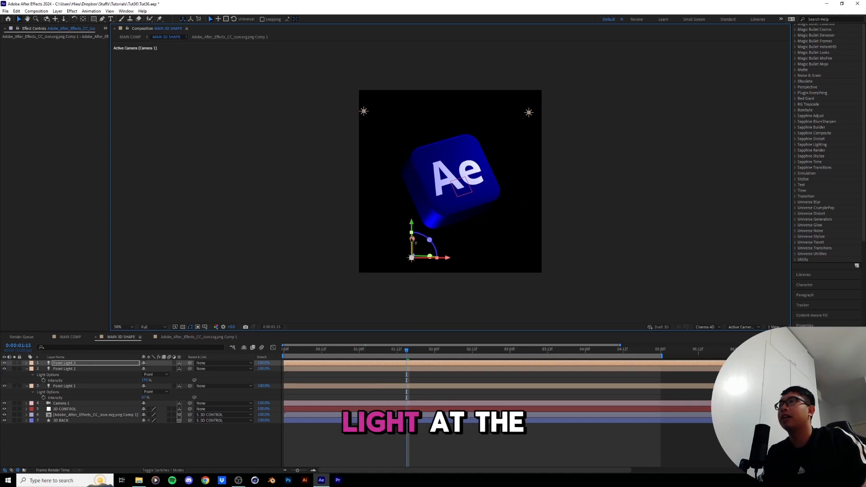
pyautogui.moveTo(415, 255)
pyautogui.mouseDown()
pyautogui.moveTo(415, 278)
pyautogui.moveTo(426, 270)
pyautogui.moveTo(390, 302)
pyautogui.moveTo(412, 261)
pyautogui.mouseUp()
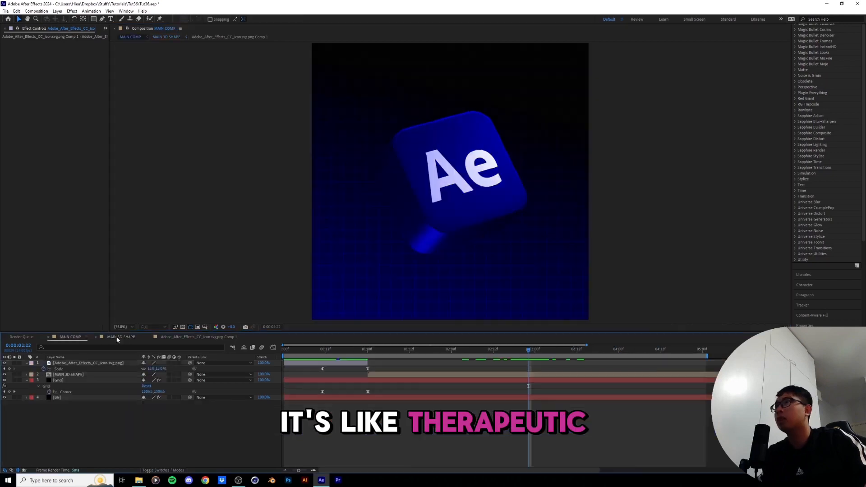
pyautogui.click(118, 339)
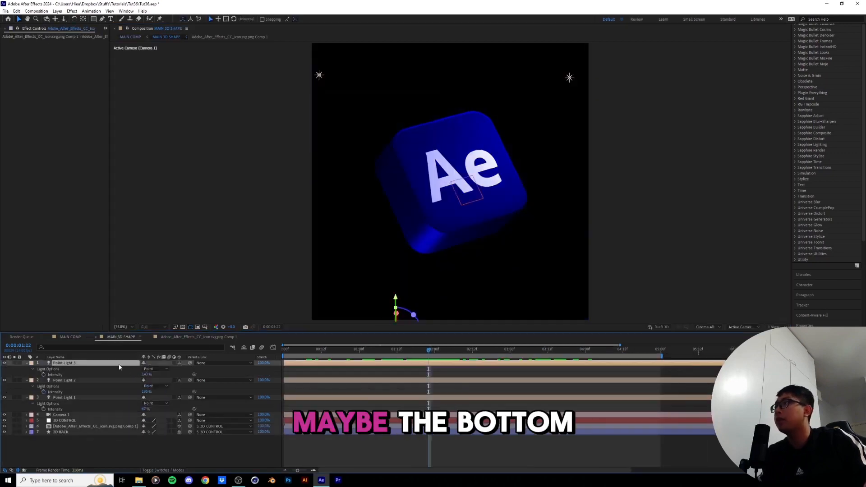
pyautogui.moveTo(146, 374); pyautogui.dragTo(122, 376)
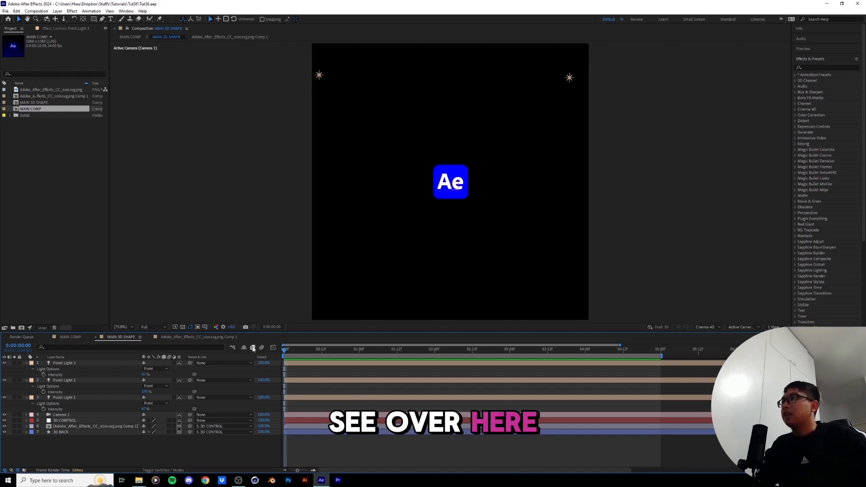
# - Enable intensity keyframing on all three point lights at 0:00:00:00 in MAIN 3D SHAPE
pyautogui.scroll(1, 437, 194)
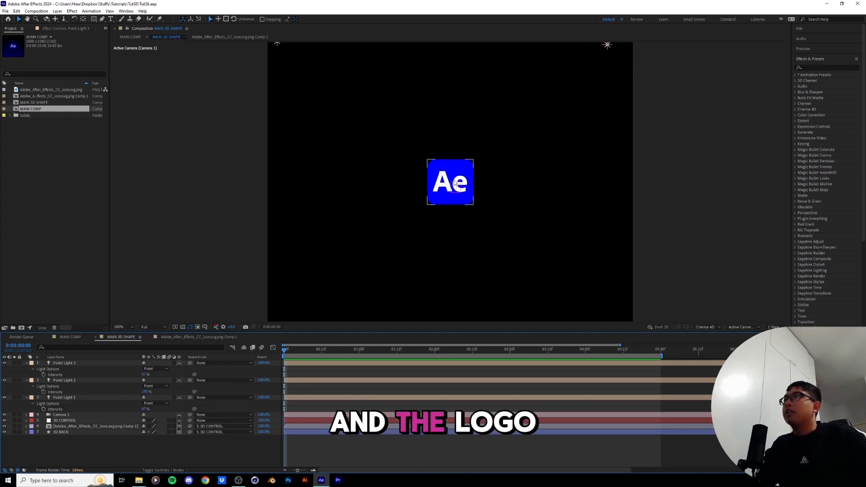
pyautogui.scroll(-1, 398, 232)
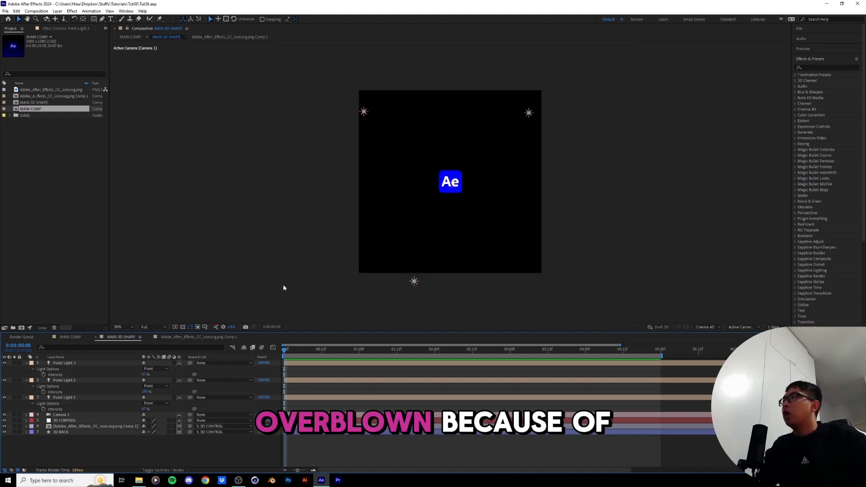
pyautogui.click(122, 327)
pyautogui.click(123, 336)
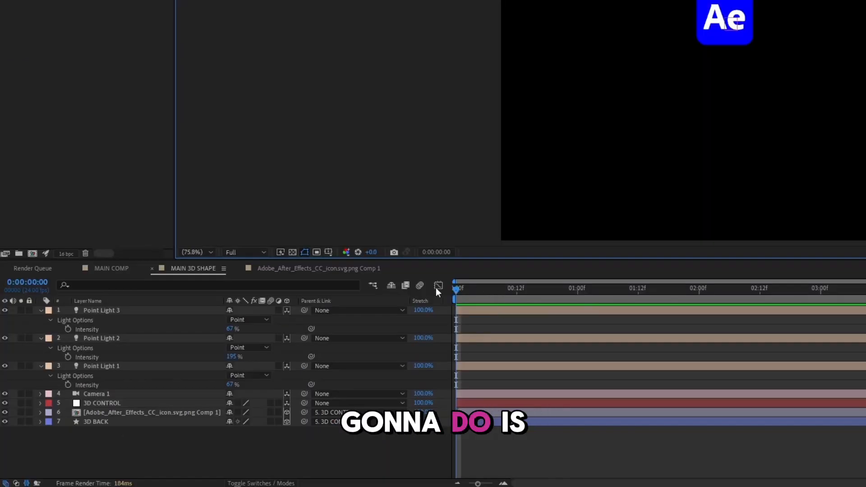
pyautogui.click(69, 328)
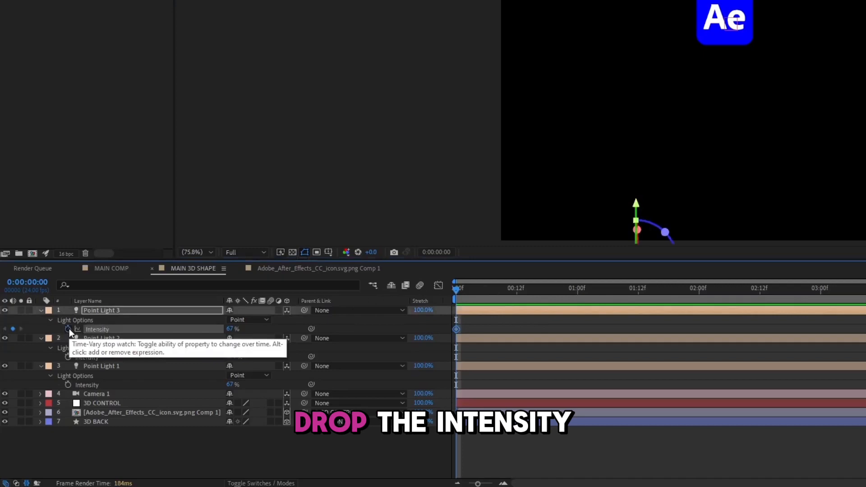
pyautogui.click(71, 358)
pyautogui.click(69, 383)
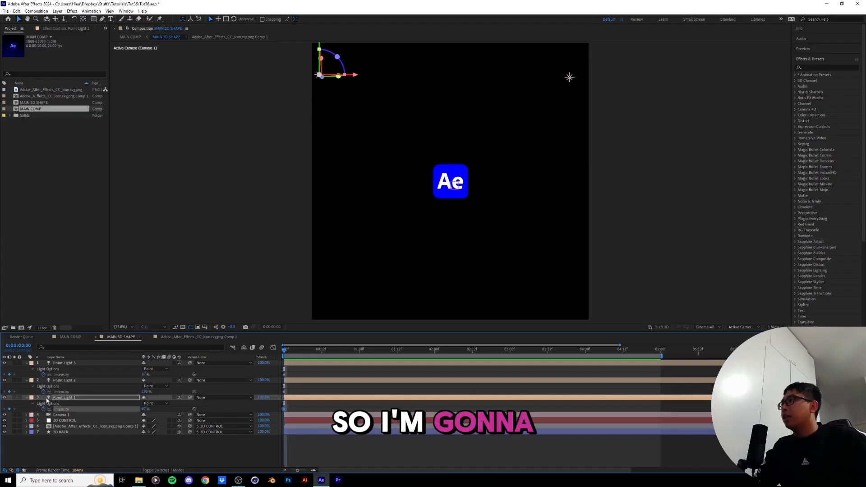
# - Move the three lights' intensity keyframes from the first frame to 0:00:00:13
pyautogui.moveTo(292, 372); pyautogui.dragTo(277, 412)
pyautogui.hotkey('ctrl', 'x')
pyautogui.moveTo(303, 351); pyautogui.dragTo(321, 352)
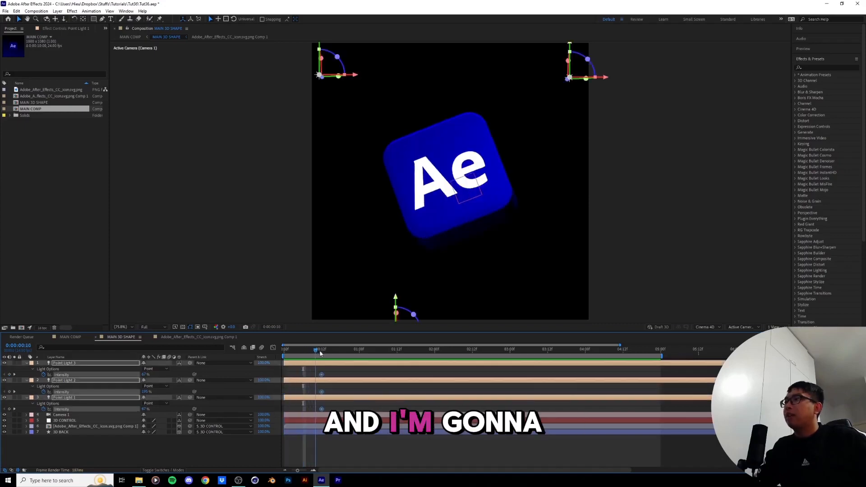
pyautogui.hotkey('ctrl', 'v')
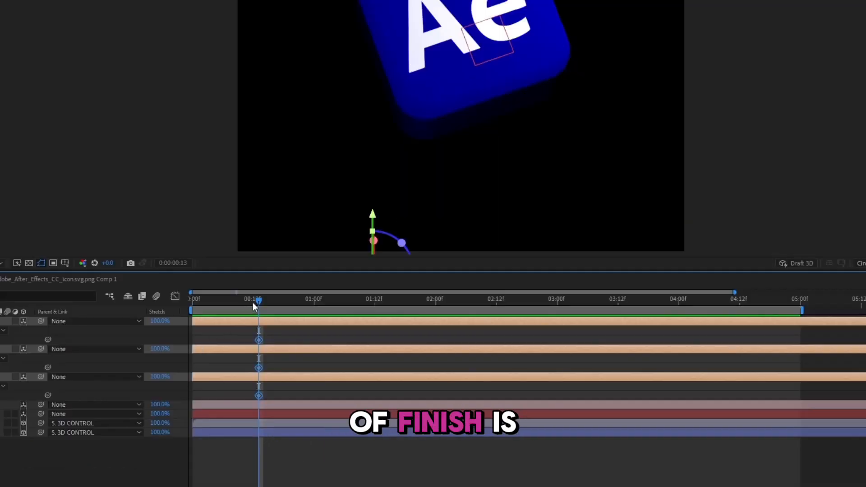
# - Lower the intensity of all three point lights at 0:00:00:00 to darken the icon to match the flat logo
pyautogui.moveTo(252, 302); pyautogui.dragTo(159, 311)
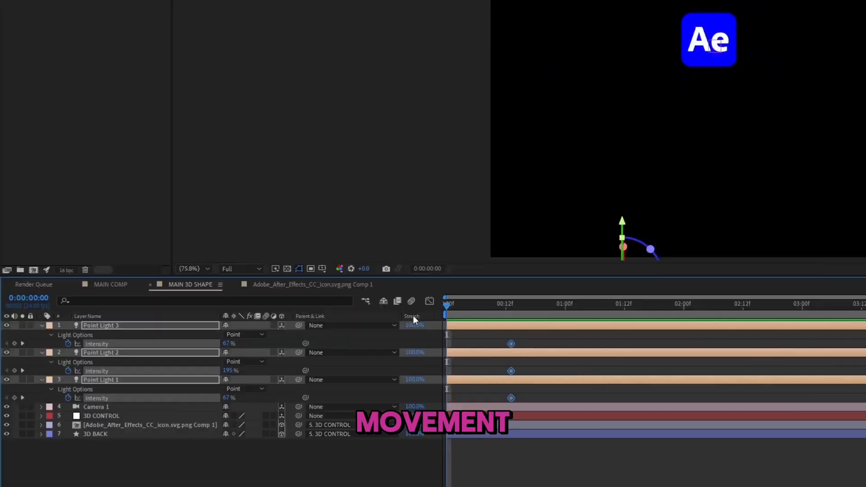
pyautogui.click(270, 344)
pyautogui.moveTo(226, 344); pyautogui.dragTo(192, 347)
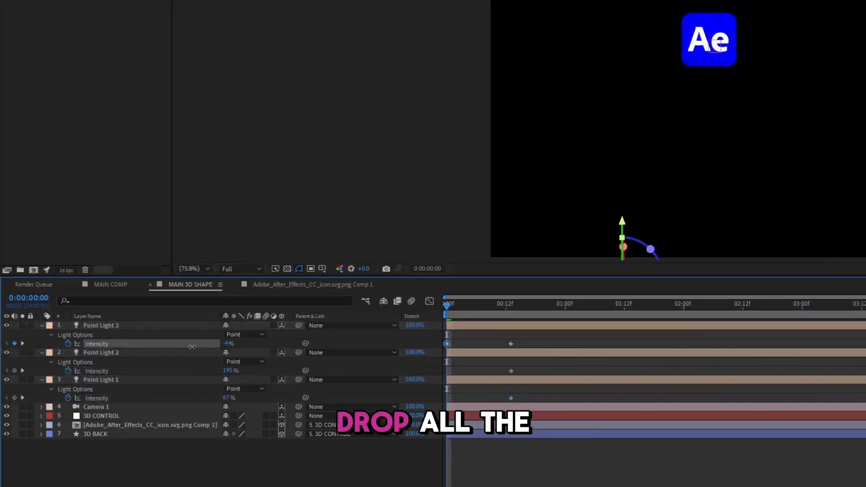
pyautogui.moveTo(227, 371); pyautogui.dragTo(166, 371)
pyautogui.moveTo(225, 398); pyautogui.dragTo(189, 396)
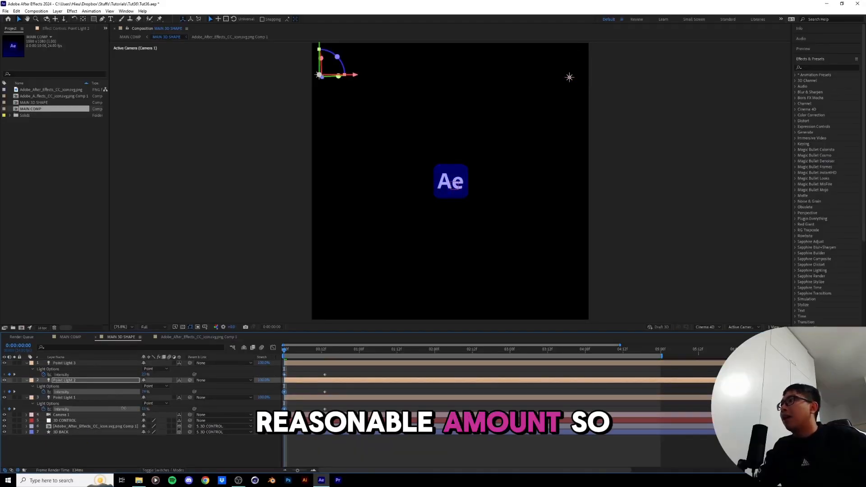
pyautogui.press('/')
pyautogui.click(454, 197)
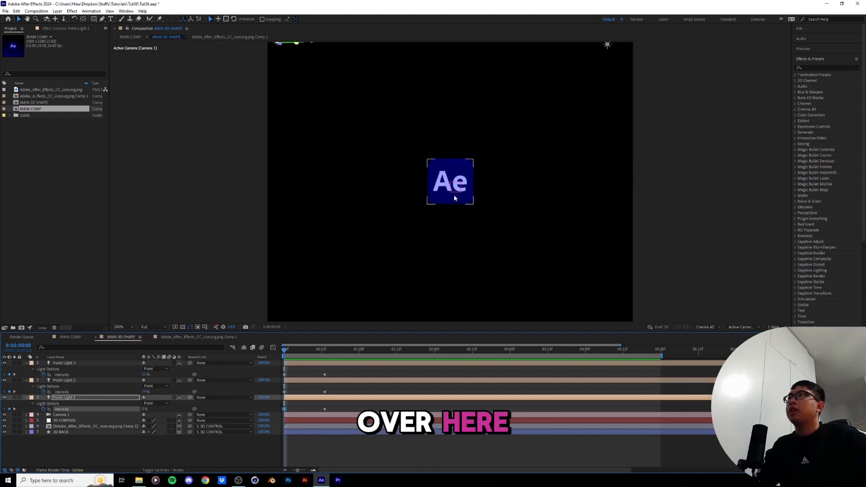
# - Preview MAIN COMP and compare the flat logo with the 3D icon around their switch at 0:00:01:00
pyautogui.click(70, 338)
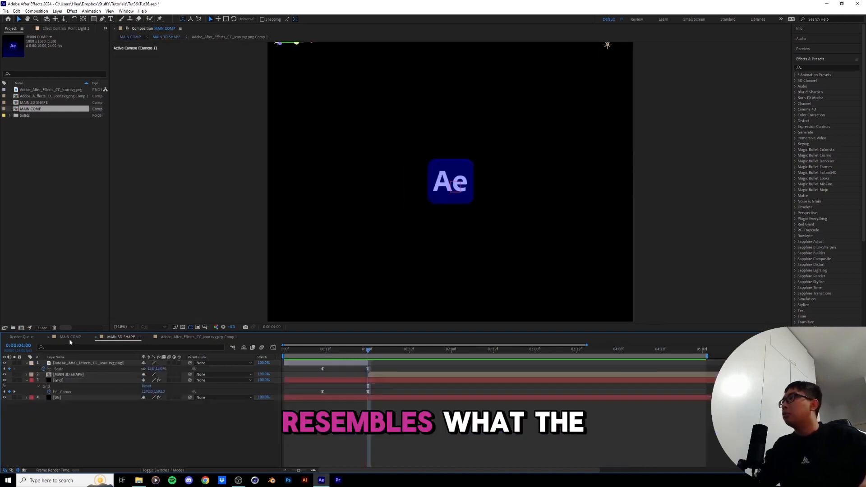
pyautogui.moveTo(366, 350); pyautogui.dragTo(355, 352)
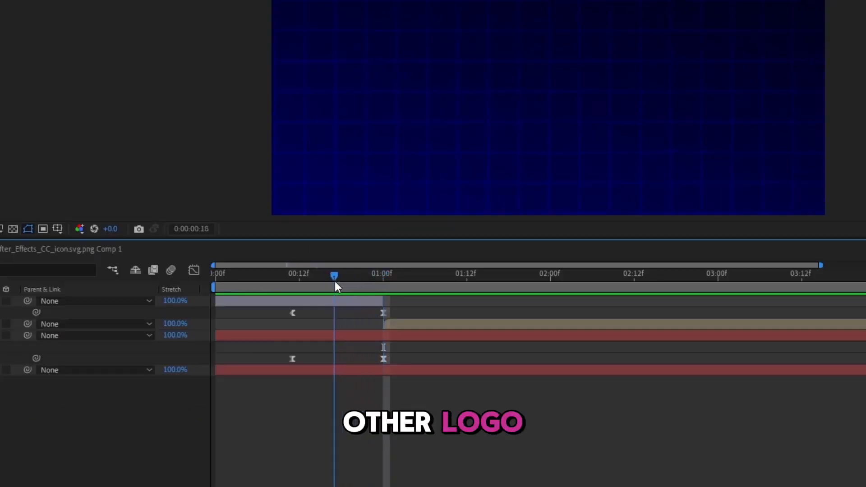
pyautogui.moveTo(334, 280); pyautogui.dragTo(301, 286)
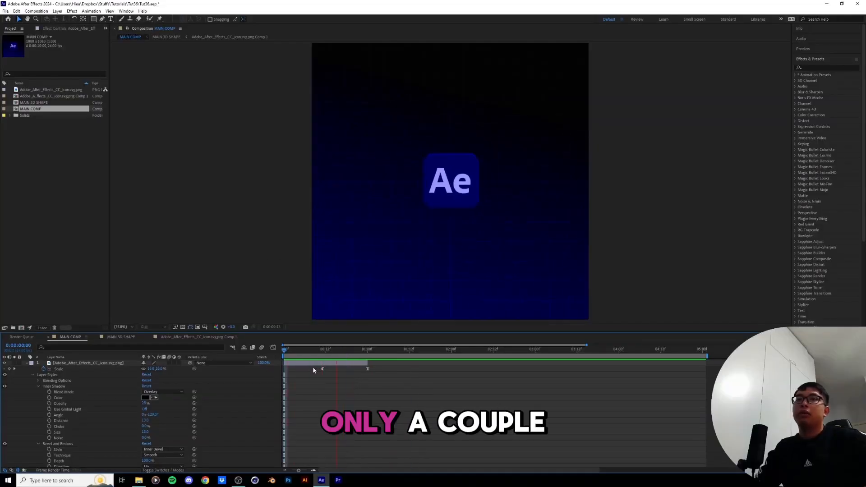
pyautogui.click(348, 351)
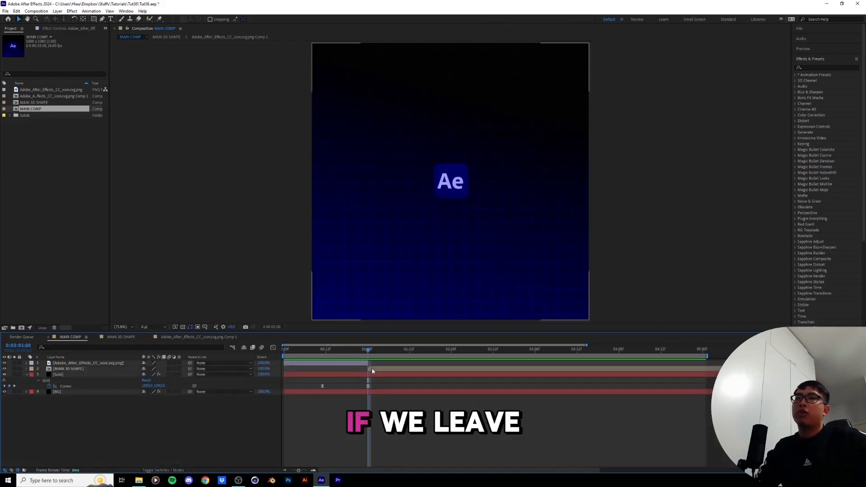
pyautogui.click(374, 368)
pyautogui.moveTo(370, 351); pyautogui.dragTo(368, 353)
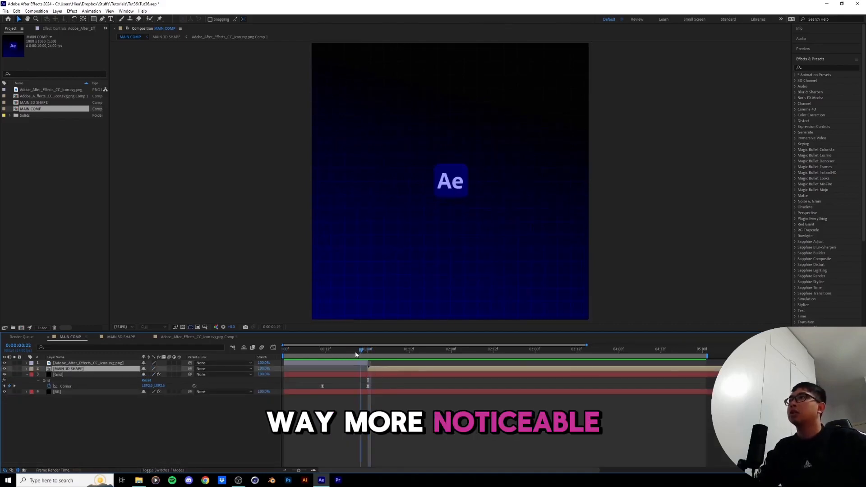
pyautogui.press('space')
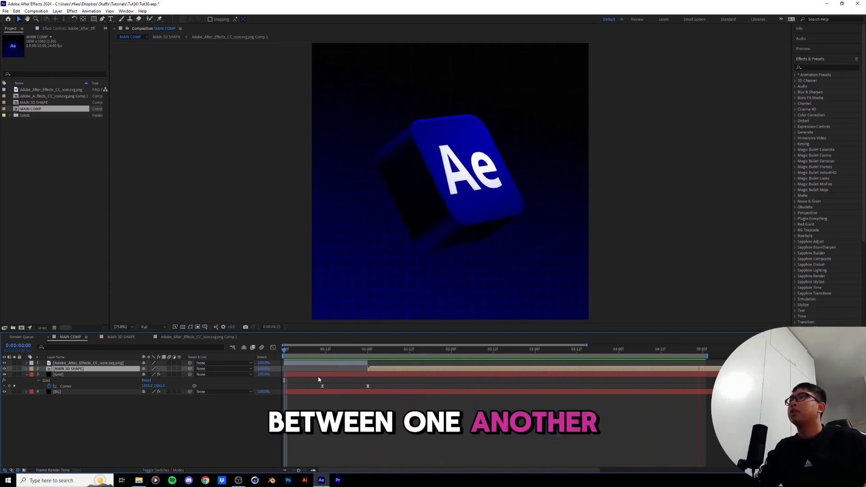
pyautogui.press('space')
# - Play MAIN 3D SHAPE, examine the shading on the 3D BACK layer's sides at 0:00:02:09, and collapse the lights' properties
pyautogui.click(120, 338)
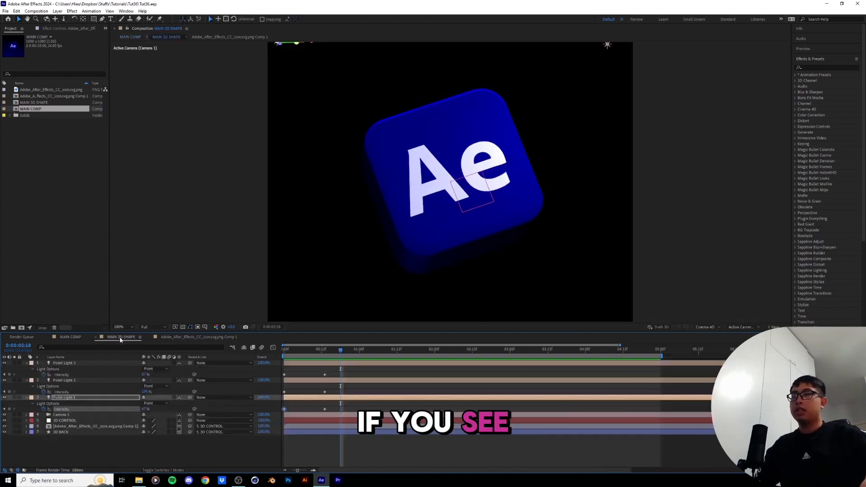
pyautogui.press('space')
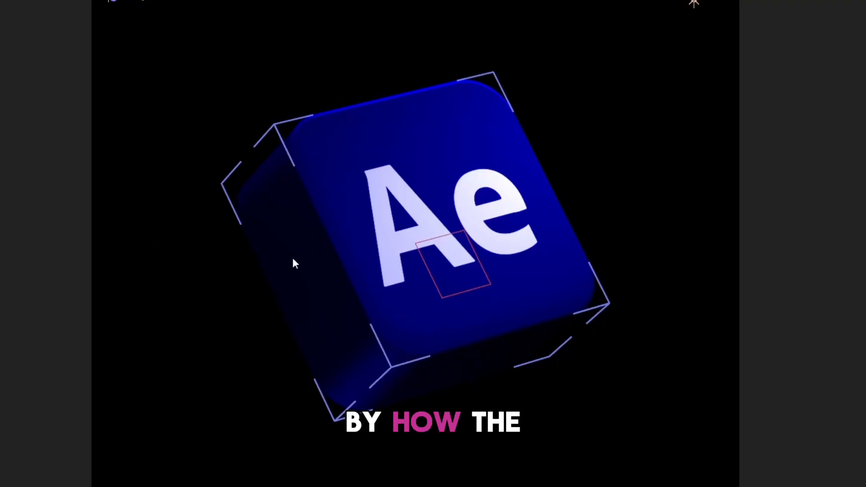
pyautogui.click(294, 263)
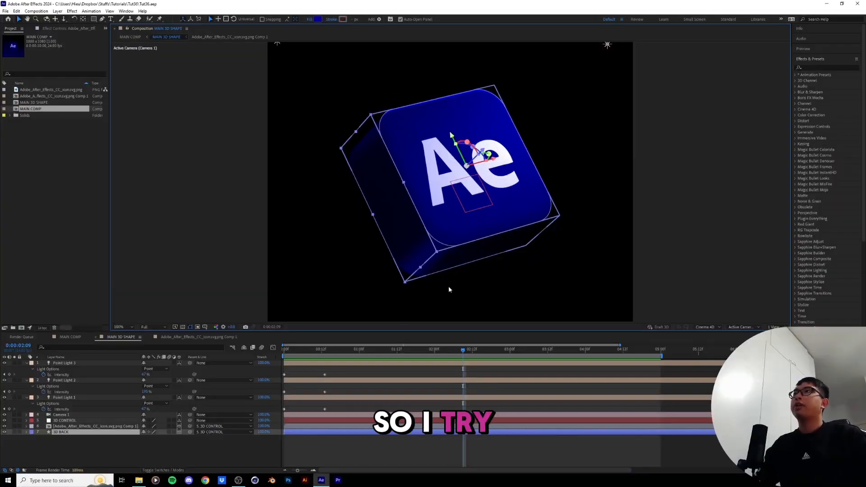
pyautogui.click(437, 377)
pyautogui.press('u')
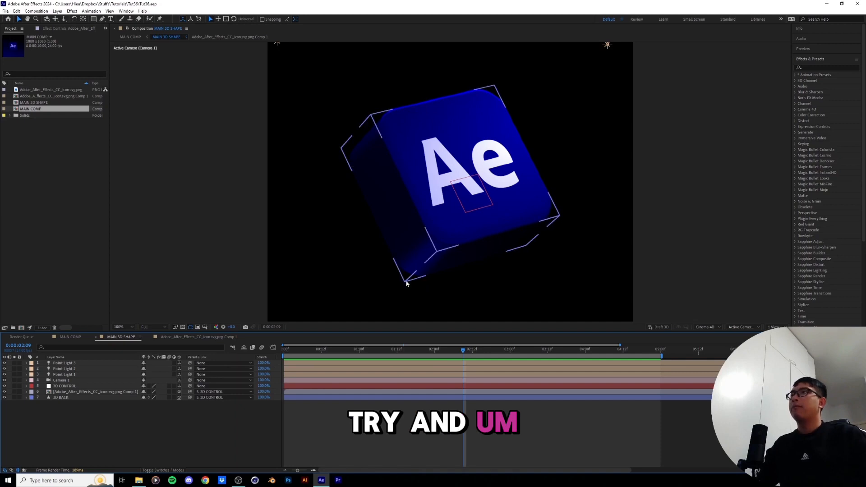
# - Create a new shape layer above Point Light 3 in MAIN 3D SHAPE and fill the whole frame with a rectangle
pyautogui.click(71, 363)
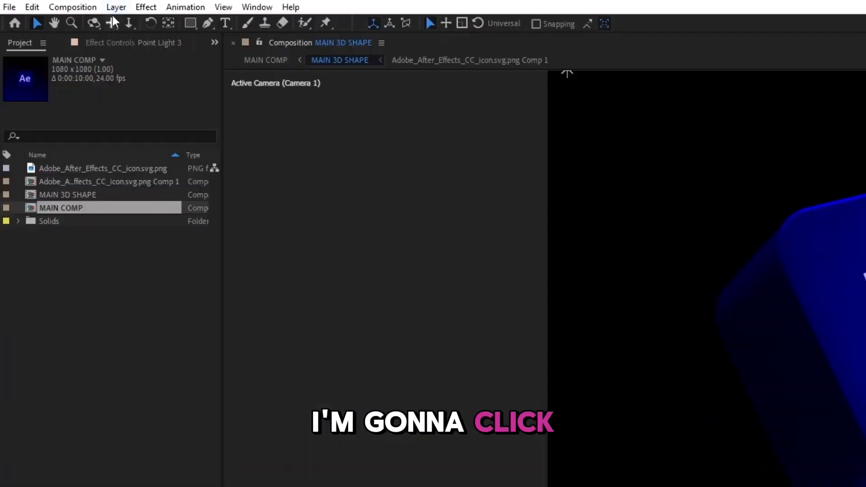
pyautogui.click(57, 11)
pyautogui.moveTo(63, 20)
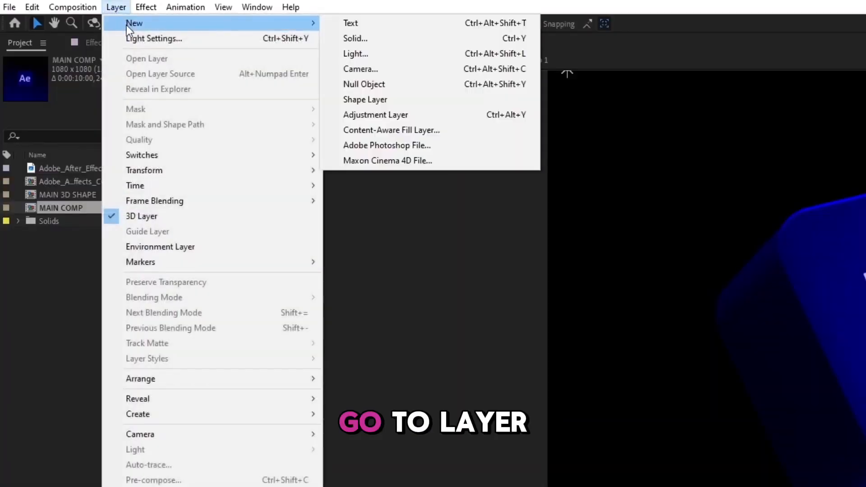
pyautogui.click(406, 101)
pyautogui.click(187, 23)
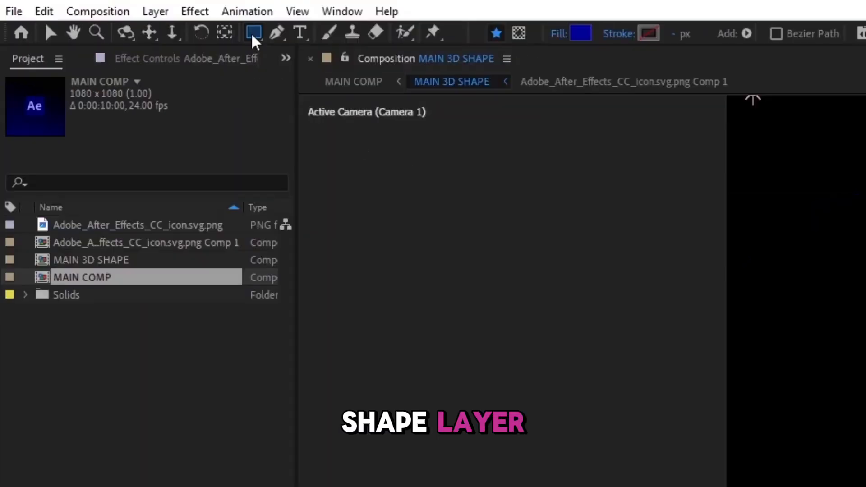
# - Change the rectangle's fill color to white (FFFFFF)
pyautogui.moveTo(251, 36); pyautogui.dragTo(311, 34)
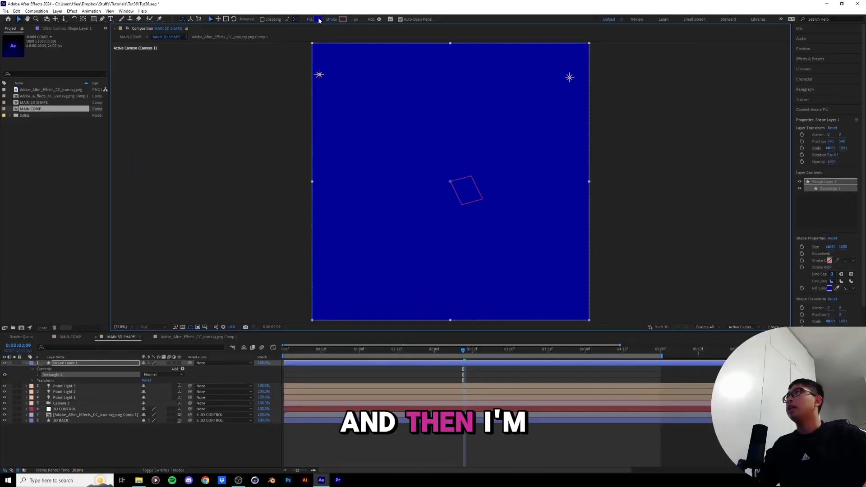
pyautogui.click(317, 19)
pyautogui.moveTo(146, 200); pyautogui.dragTo(71, 176)
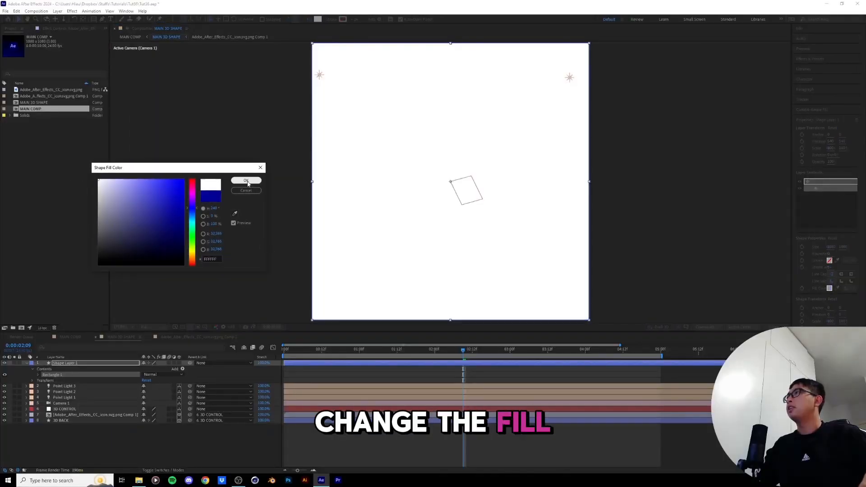
pyautogui.click(247, 181)
# - Unlink the size proportions of Rectangle Path 1 and narrow the rectangle to a width of 10
pyautogui.click(37, 375)
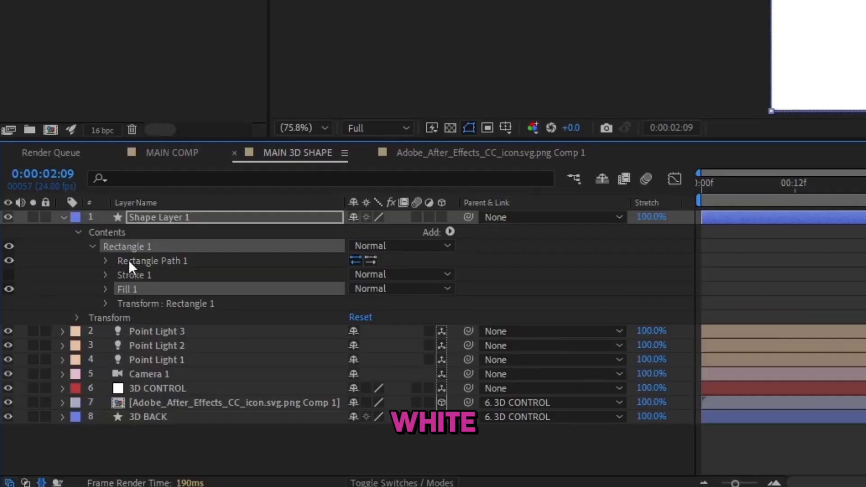
pyautogui.click(105, 260)
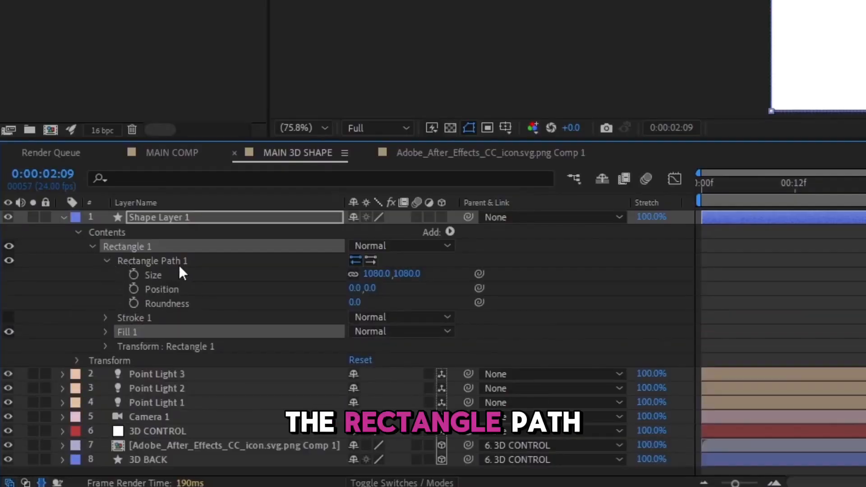
pyautogui.click(162, 274)
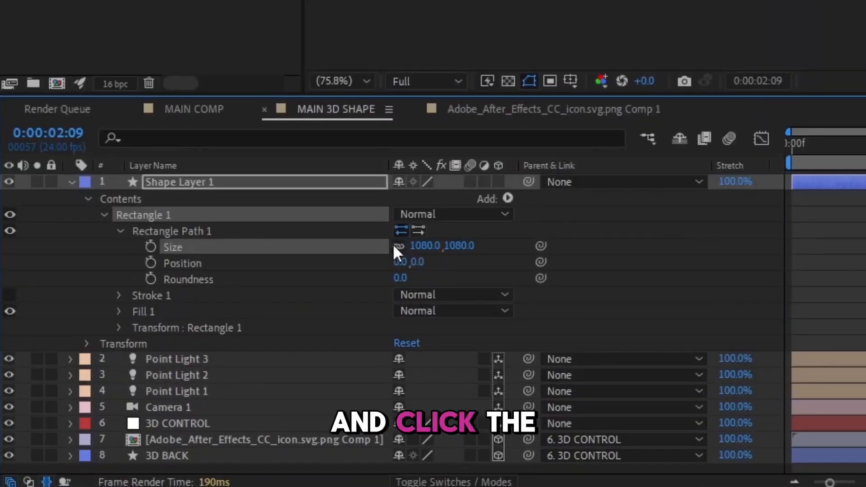
pyautogui.click(399, 244)
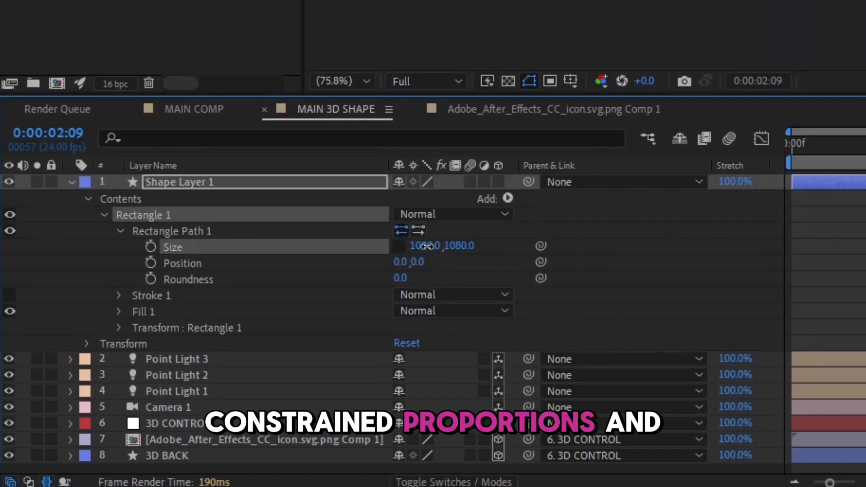
pyautogui.moveTo(427, 246); pyautogui.dragTo(331, 251)
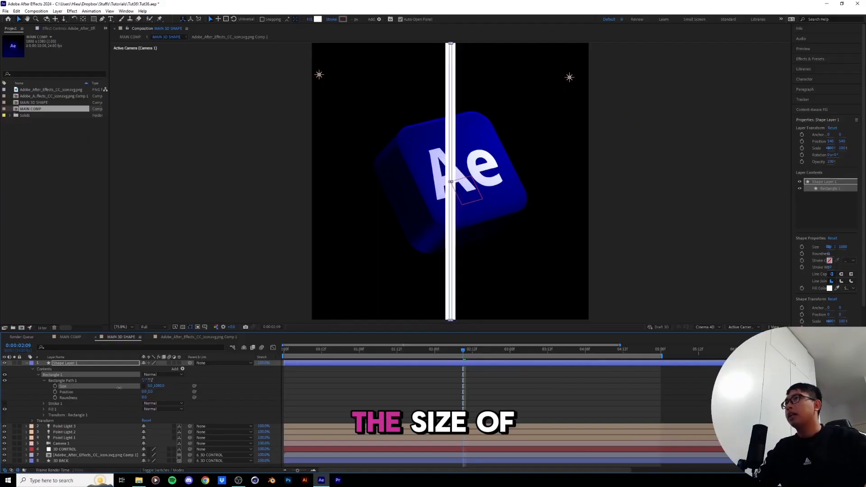
pyautogui.moveTo(119, 387); pyautogui.dragTo(119, 388)
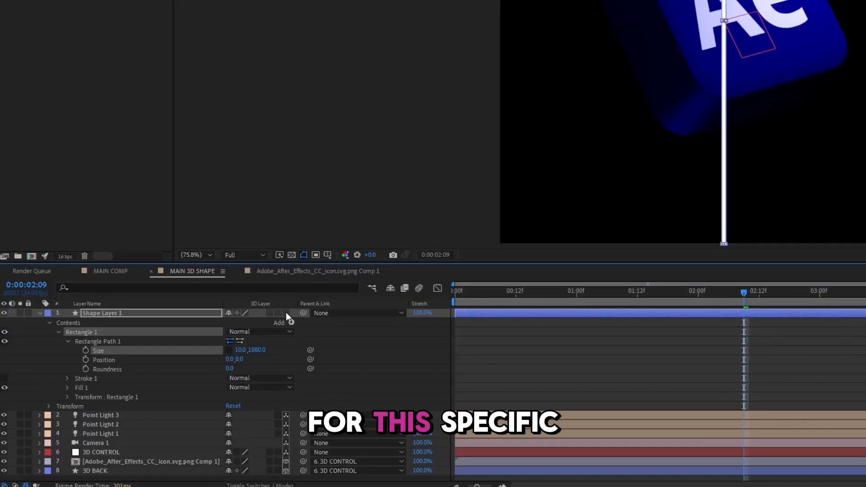
# - Make Shape Layer 1 a 3D layer and reveal its rotation properties together with those of 3D CONTROL
pyautogui.click(286, 312)
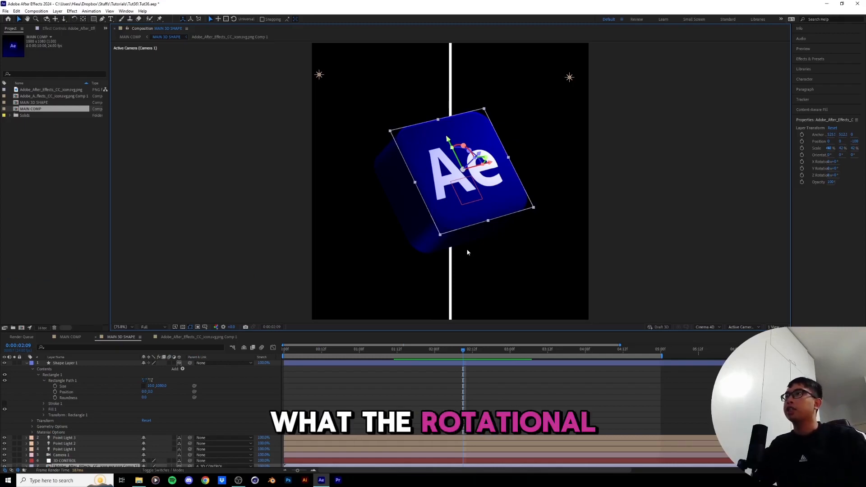
pyautogui.scroll(-1, 65, 447)
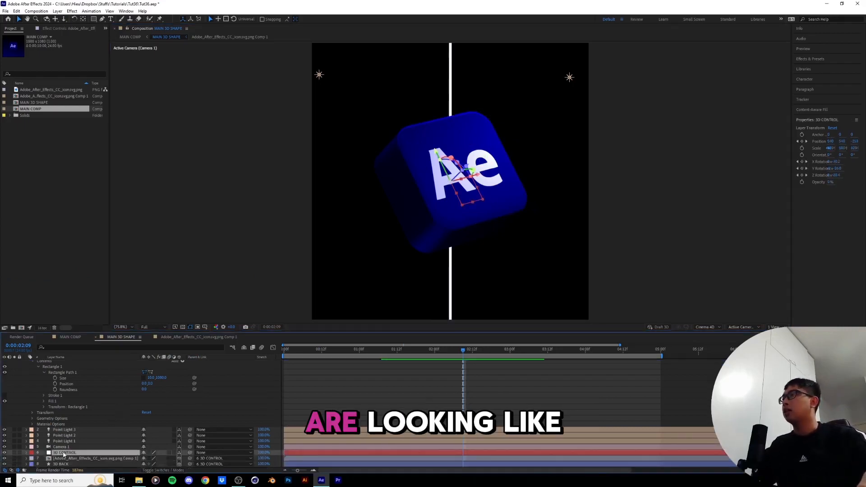
pyautogui.scroll(1, 81, 406)
pyautogui.click(92, 364)
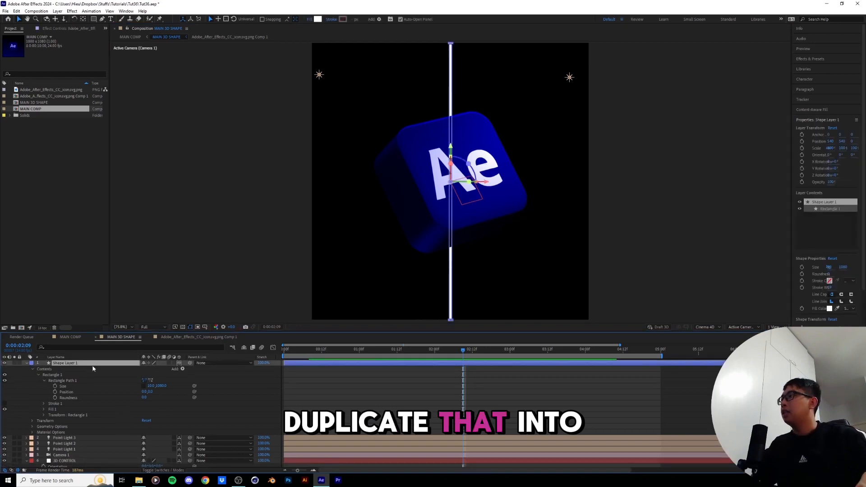
pyautogui.press('r')
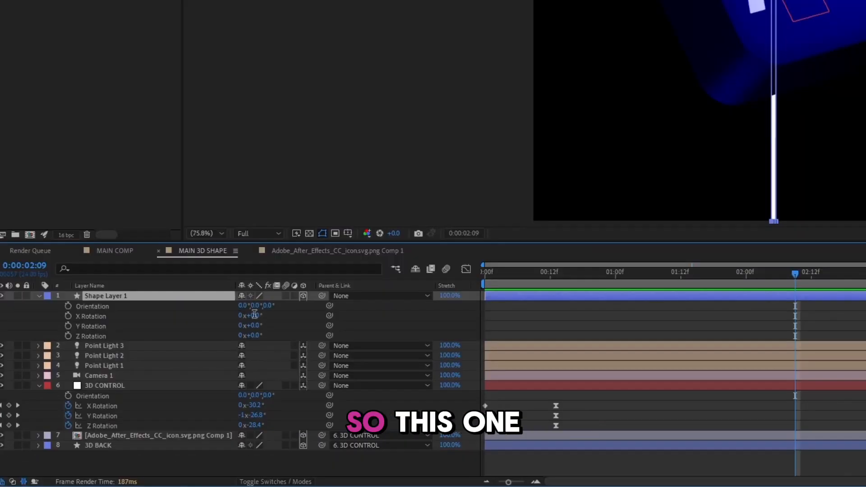
# - Match Shape Layer 1's rotation to 3D CONTROL with X -30.2°, Y -26.8° and Z -28.4°, and rename the layer STICK OUTLINE 1
pyautogui.click(384, 323)
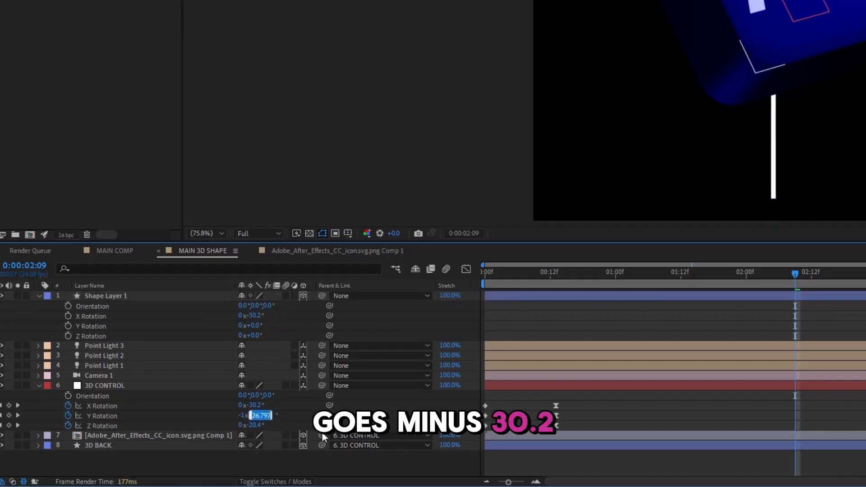
pyautogui.click(255, 324)
pyautogui.write('-26.8')
pyautogui.press('Return')
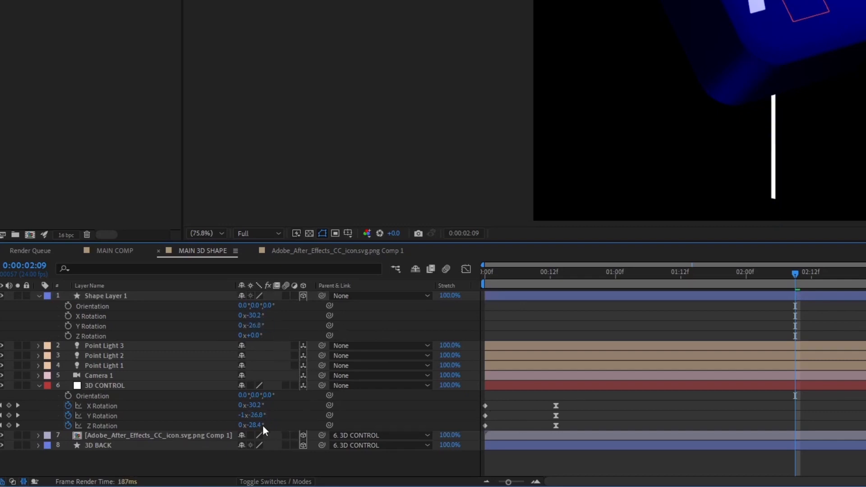
pyautogui.click(260, 425)
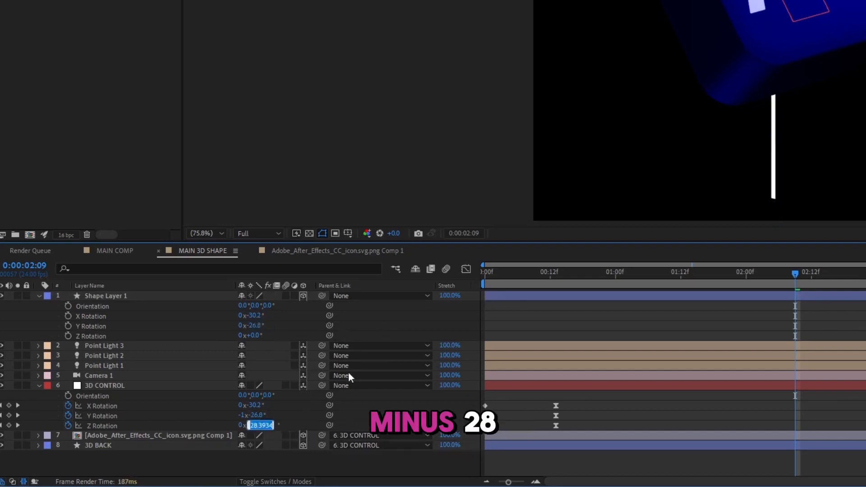
pyautogui.press('Return')
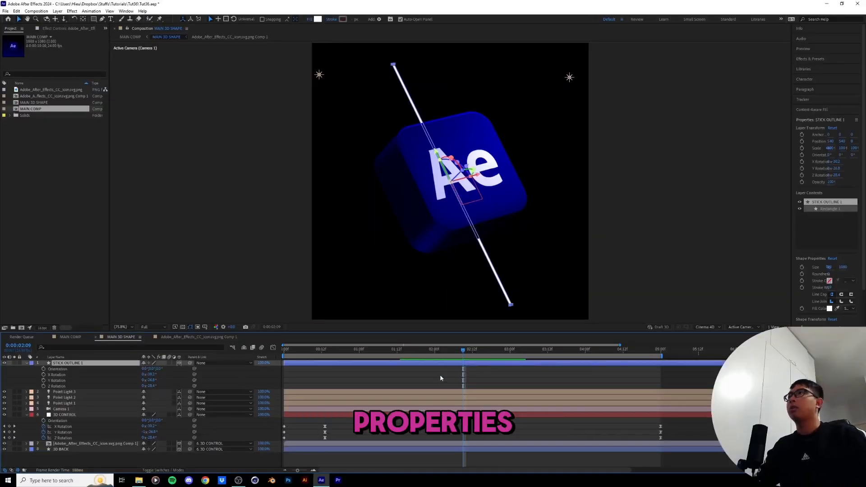
# - Move STICK OUTLINE 1 onto the left edge of the icon's front face, at position about 391.9, 482.1, -440.3
pyautogui.press('p')
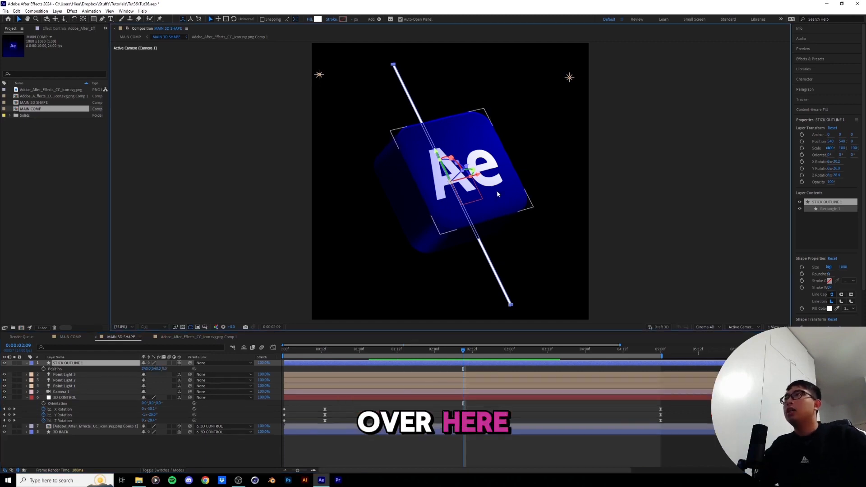
pyautogui.moveTo(469, 171); pyautogui.dragTo(371, 137)
pyautogui.scroll(3, 442, 158)
# - Set the stick's rectangle width to 5 and shorten its height to fit the left edge of the icon's front face
pyautogui.click(38, 375)
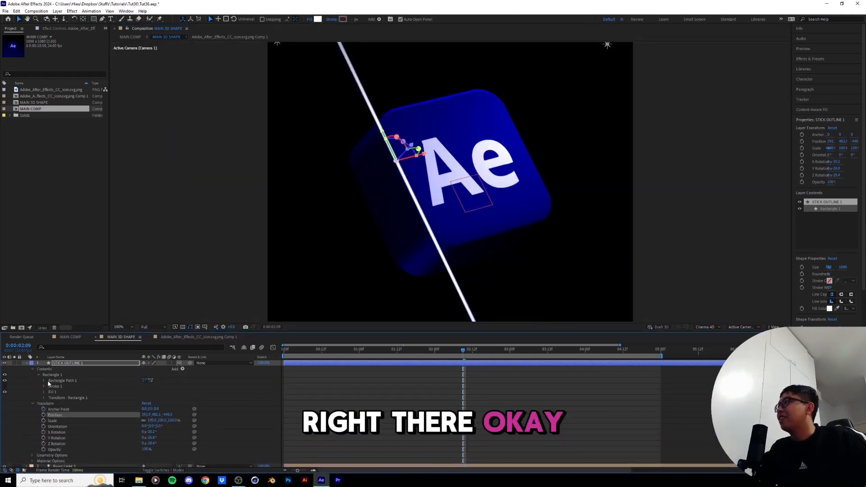
pyautogui.click(44, 381)
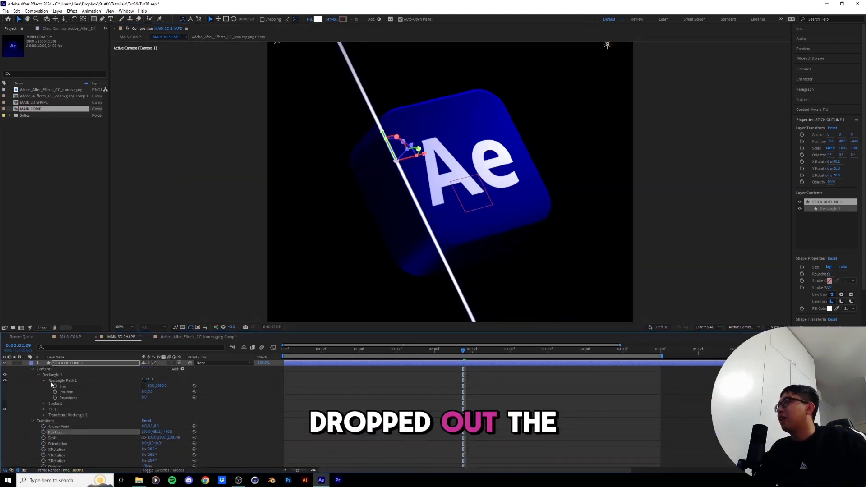
pyautogui.click(151, 386)
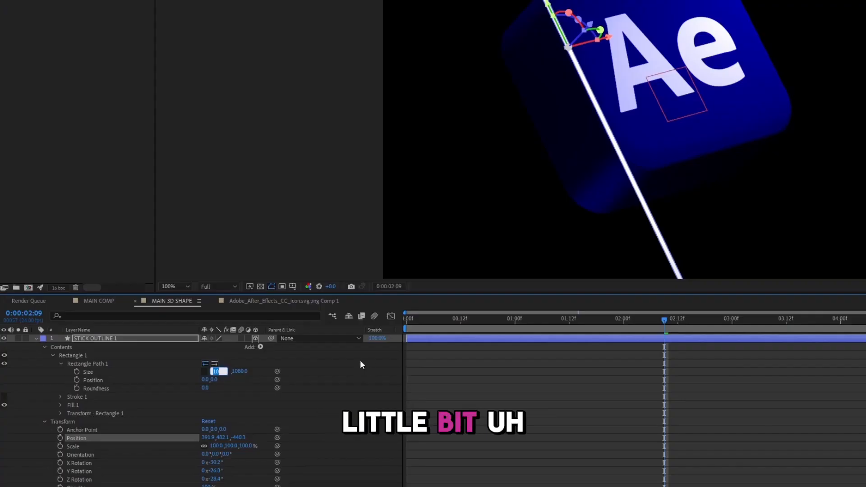
pyautogui.write('5')
pyautogui.press('Return')
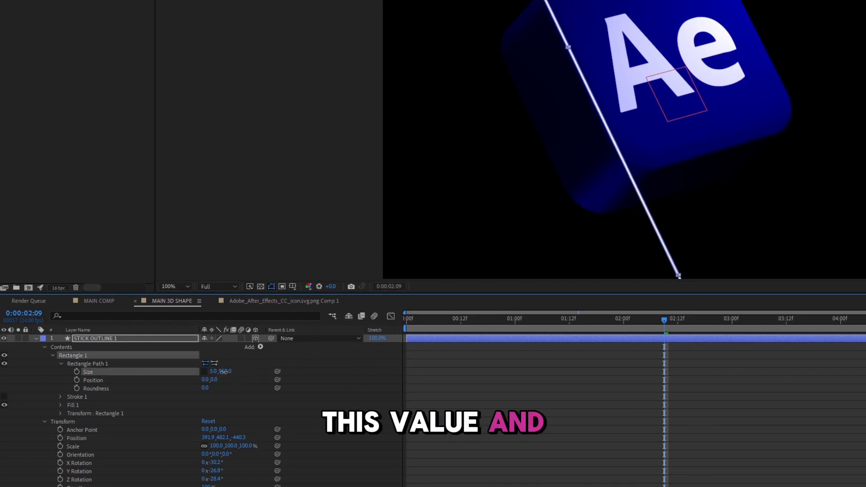
pyautogui.moveTo(223, 372); pyautogui.dragTo(202, 371)
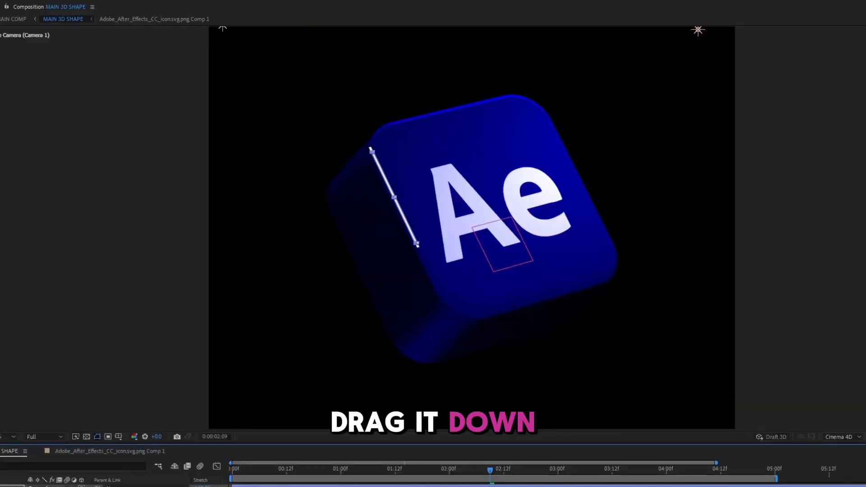
pyautogui.moveTo(145, 386); pyautogui.dragTo(177, 394)
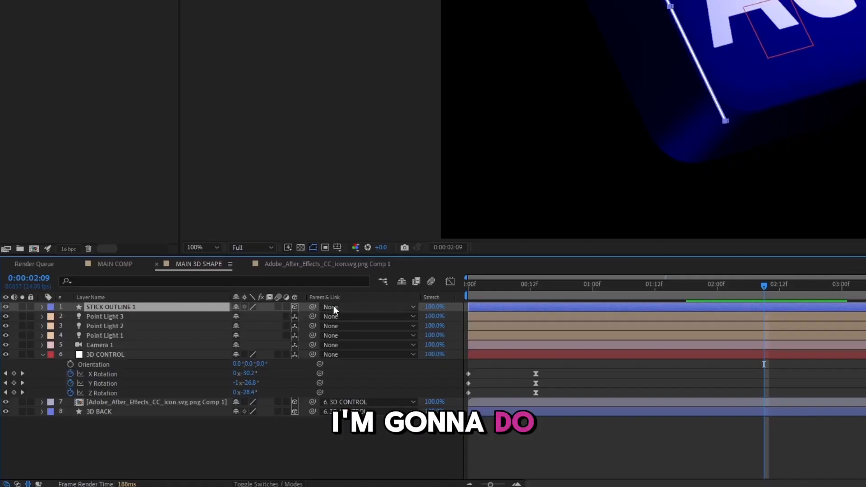
# - Parent STICK OUTLINE 1 to 3D CONTROL, check how it follows the rotation, and nudge it along its X axis toward the icon's side
pyautogui.moveTo(312, 307); pyautogui.dragTo(128, 352)
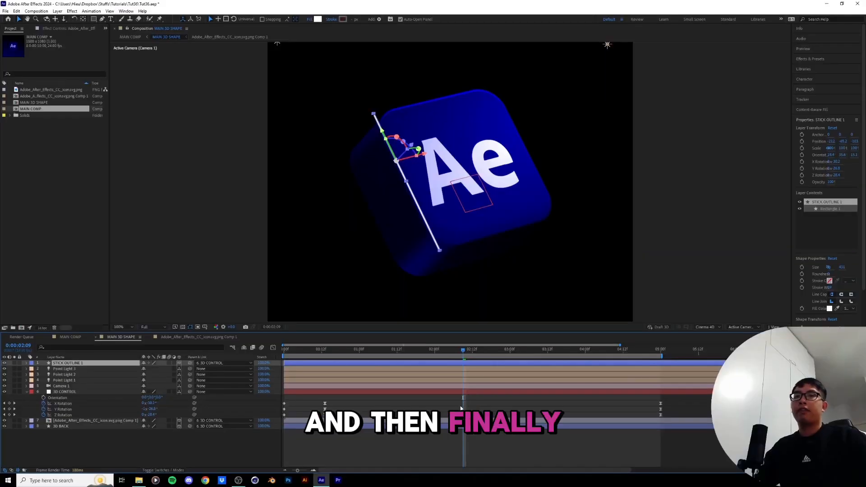
pyautogui.moveTo(459, 352); pyautogui.dragTo(333, 351)
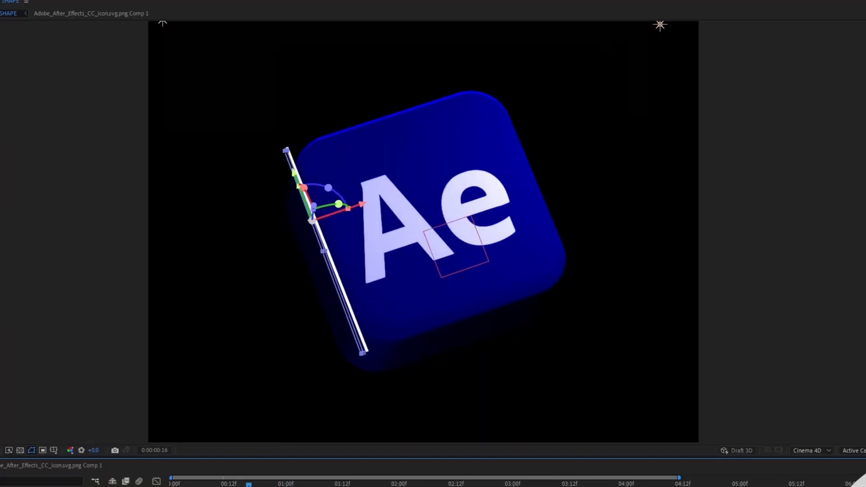
pyautogui.press('space')
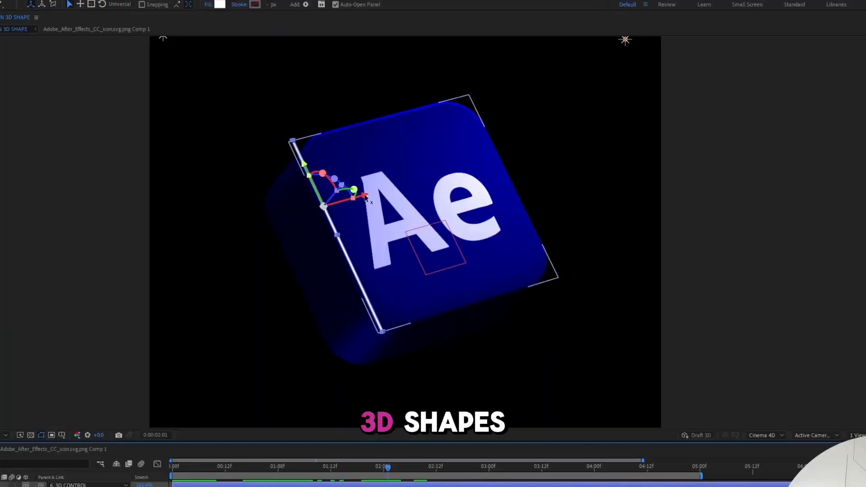
pyautogui.moveTo(364, 197); pyautogui.dragTo(359, 198)
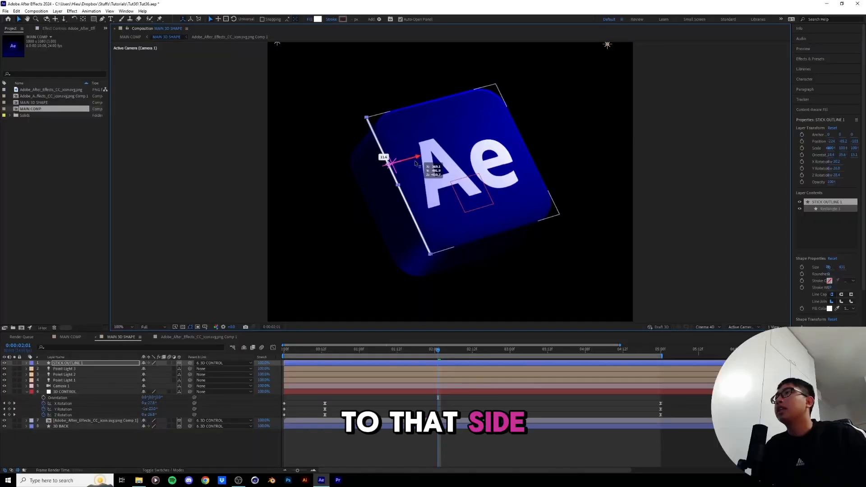
pyautogui.moveTo(414, 163); pyautogui.dragTo(415, 164)
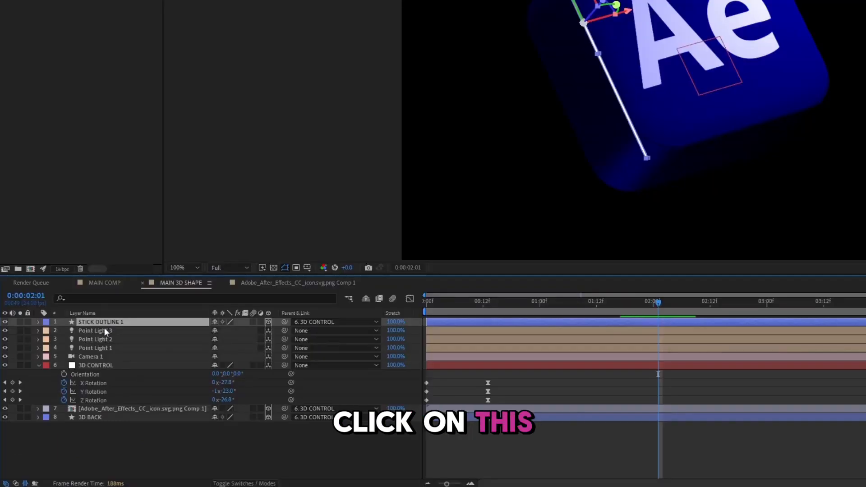
# - Trim STICK OUTLINE 1 to start at 0:00:02:07 and keyframe its opacity frame by frame, ending at 100%, for a neon-style flicker
pyautogui.press('t')
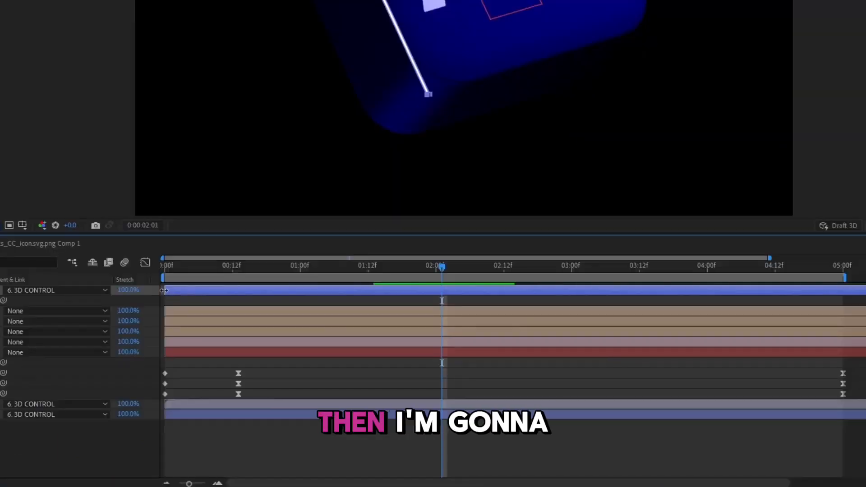
pyautogui.moveTo(164, 291); pyautogui.dragTo(454, 292)
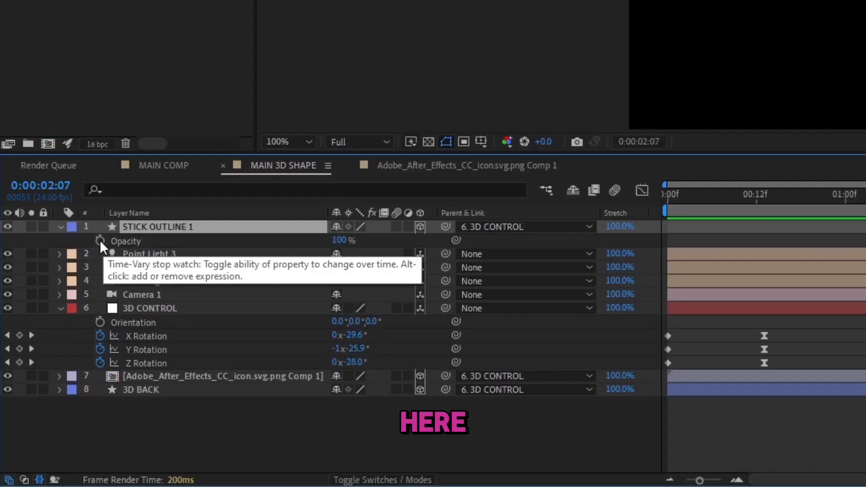
pyautogui.click(99, 240)
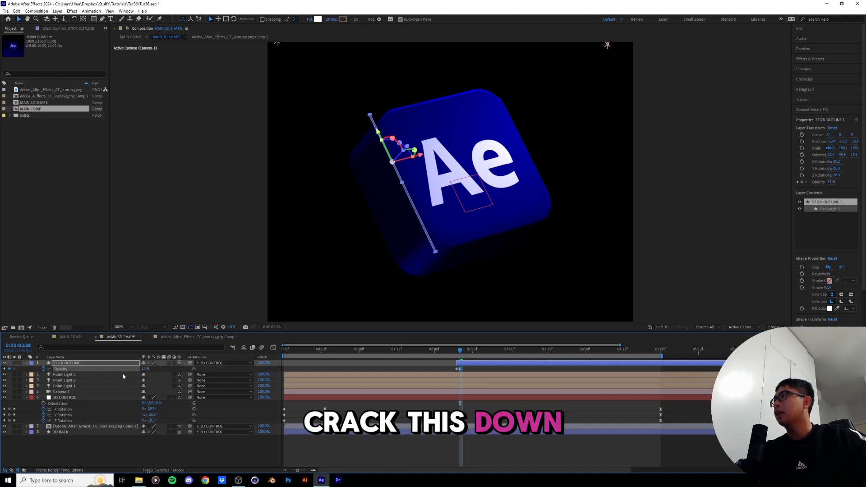
pyautogui.moveTo(145, 370); pyautogui.dragTo(149, 370)
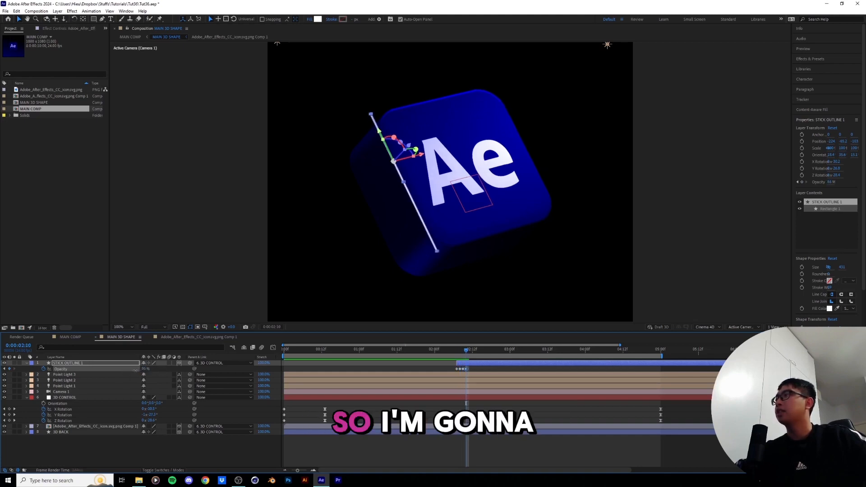
pyautogui.moveTo(131, 372); pyautogui.dragTo(161, 369)
pyautogui.press('pagedown')
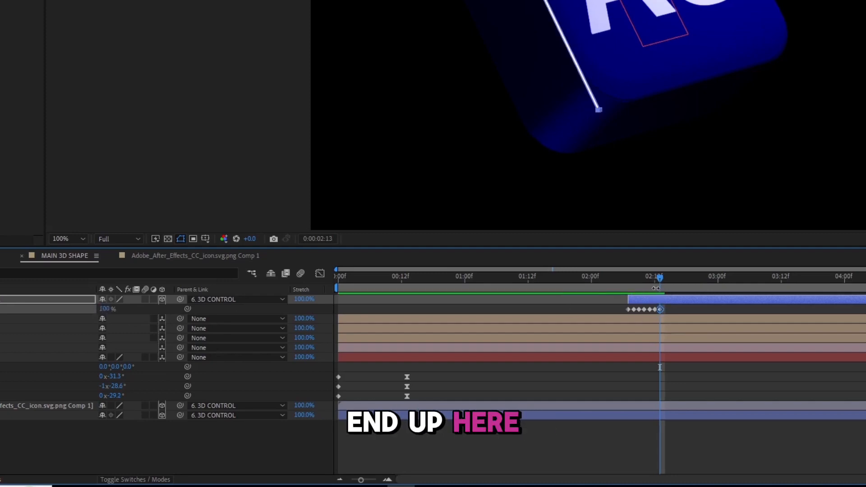
pyautogui.moveTo(653, 277); pyautogui.dragTo(598, 313)
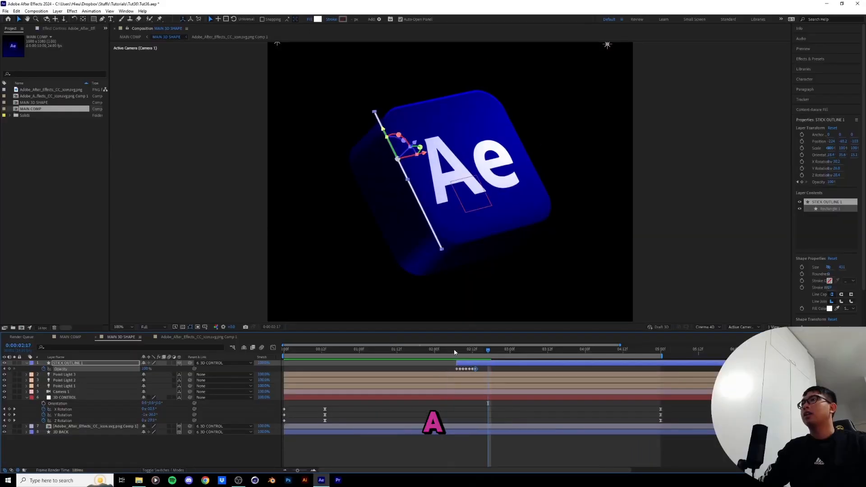
pyautogui.moveTo(454, 352); pyautogui.dragTo(437, 352)
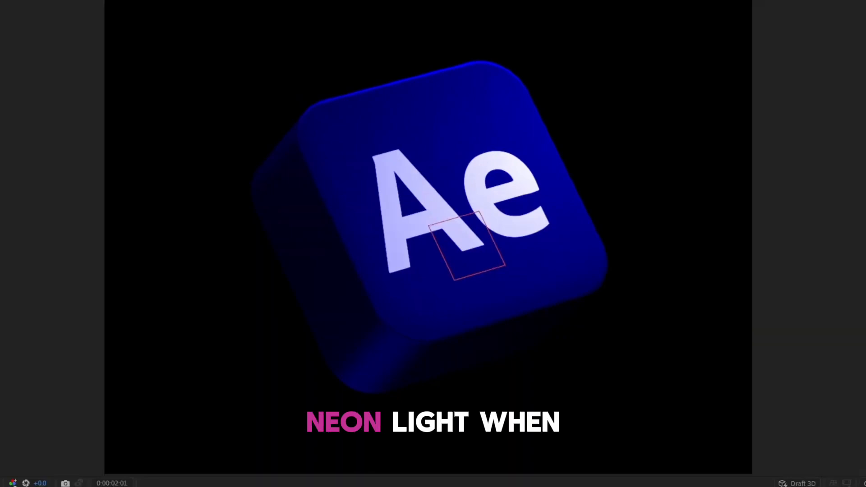
pyautogui.moveTo(347, 300); pyautogui.dragTo(501, 300)
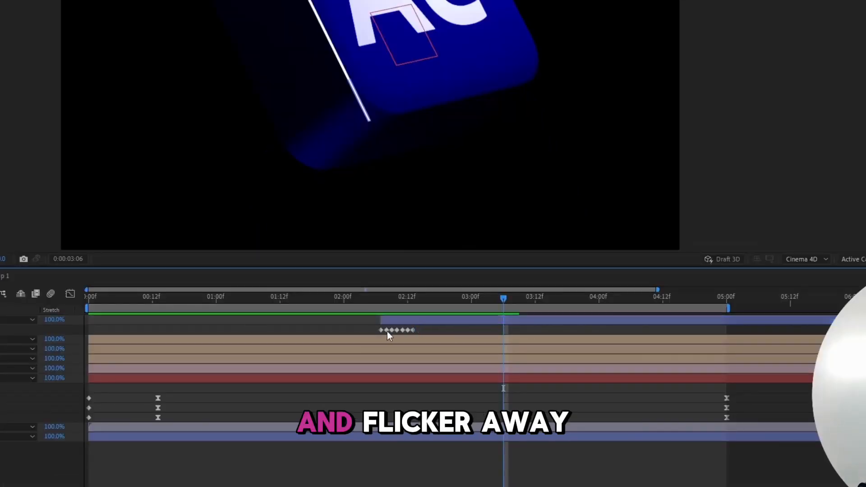
# - Copy STICK OUTLINE 1's opacity keyframes so the second set ends at 0:00:03:10, cut the layer off there, and play the flicker
pyautogui.moveTo(359, 326); pyautogui.dragTo(431, 334)
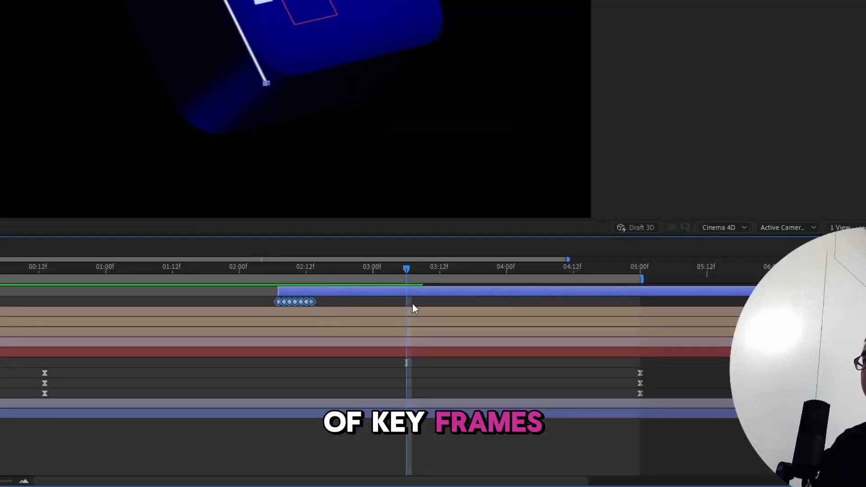
pyautogui.hotkey('ctrl', 'v')
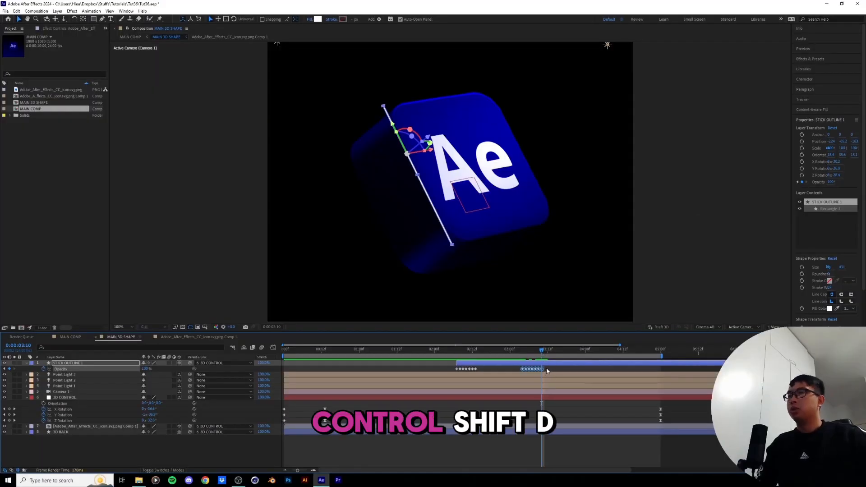
pyautogui.hotkey('ctrl', 'shift', 'd')
pyautogui.press('Delete')
pyautogui.moveTo(542, 350); pyautogui.dragTo(433, 362)
pyautogui.press('space')
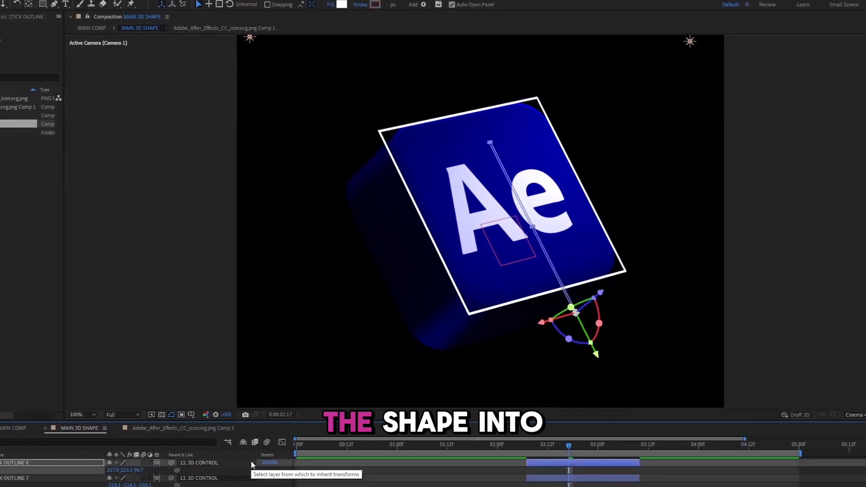
# - Undo STICK OUTLINE 8's last Z shift and try other Z position offsets, including +300, to move it back to the icon's rear face
pyautogui.hotkey('ctrl', 'z')
pyautogui.click(142, 470)
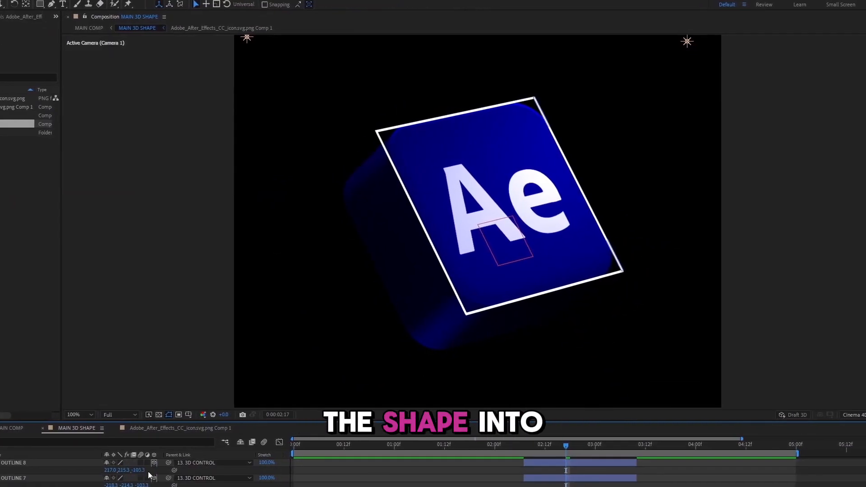
pyautogui.write('+300')
pyautogui.press('Return')
pyautogui.hotkey('ctrl', 'z')
pyautogui.click(142, 470)
pyautogui.write('+2')
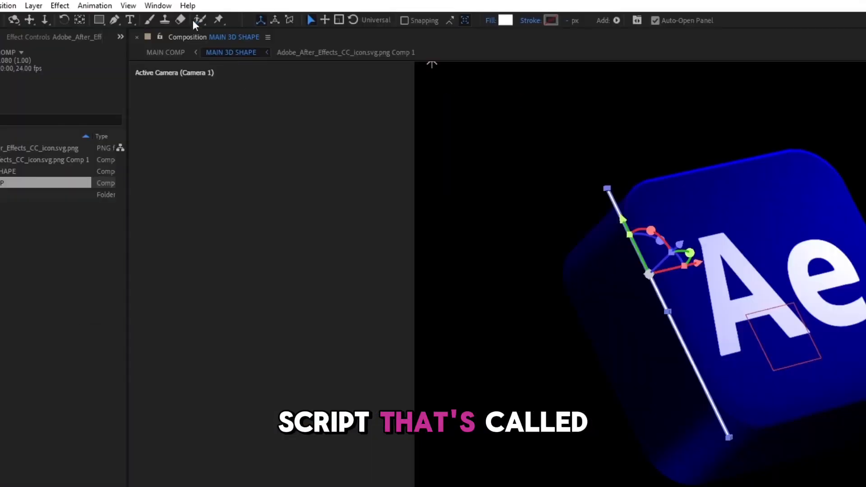
# - Move STICK OUTLINE 2's anchor point to the bottom centre of the stick with the Move Anchor Point script
pyautogui.click(126, 11)
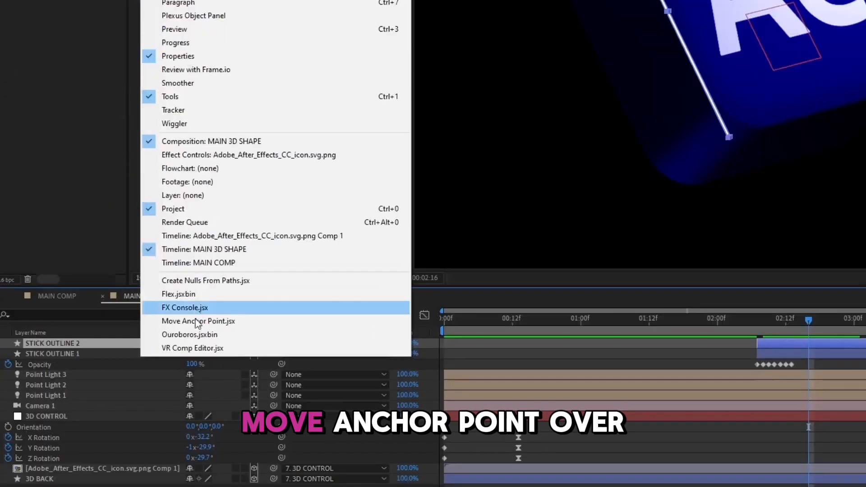
pyautogui.click(223, 322)
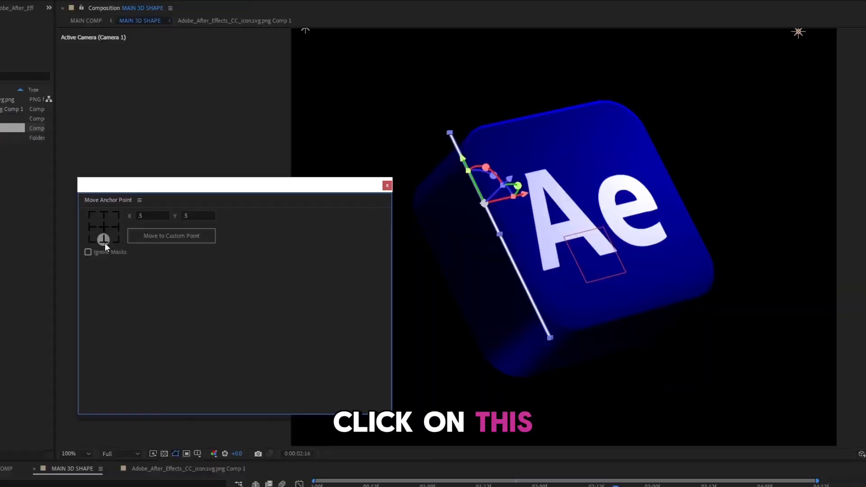
pyautogui.click(104, 241)
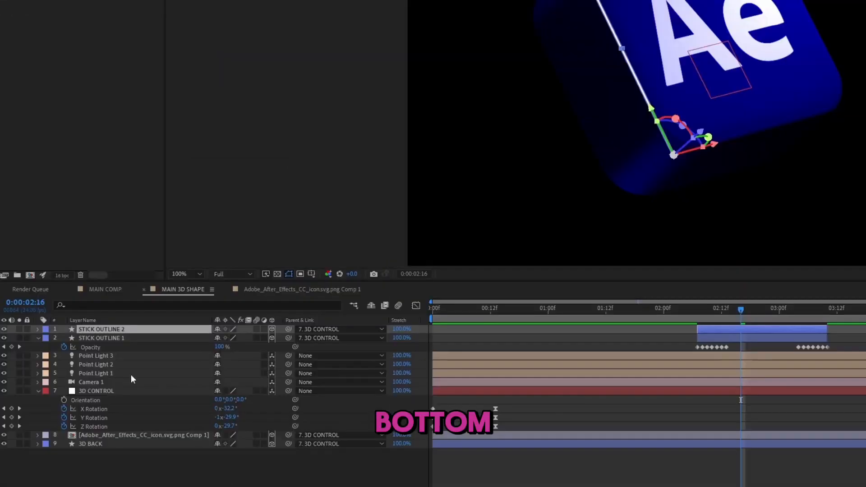
# - Add 90° to STICK OUTLINE 2's Z rotation so it runs along the lower edge of the icon's front face
pyautogui.press('r')
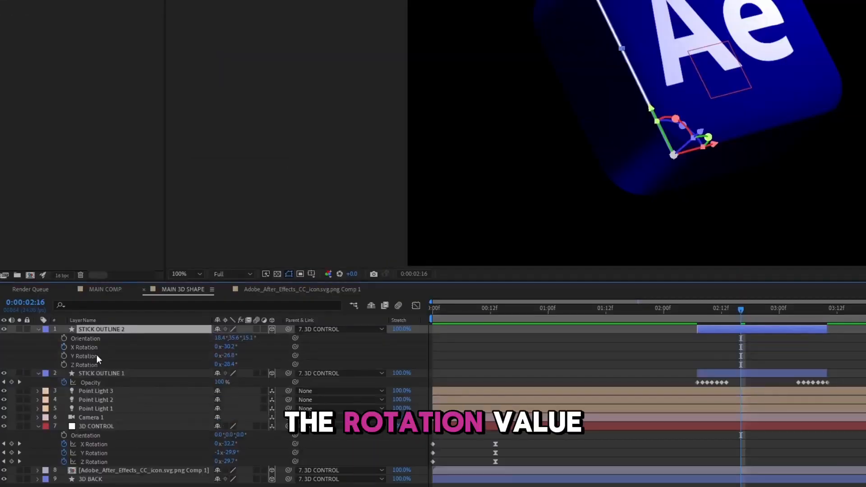
pyautogui.moveTo(231, 366); pyautogui.dragTo(281, 363)
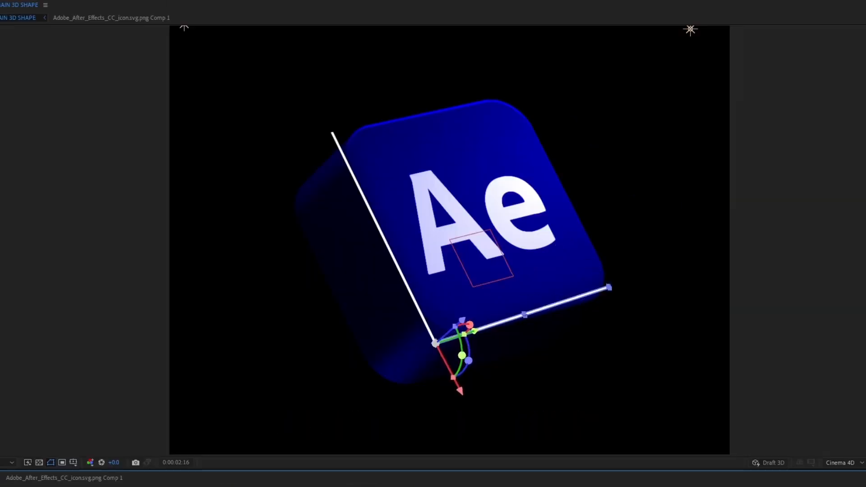
pyautogui.hotkey('ctrl', 'z')
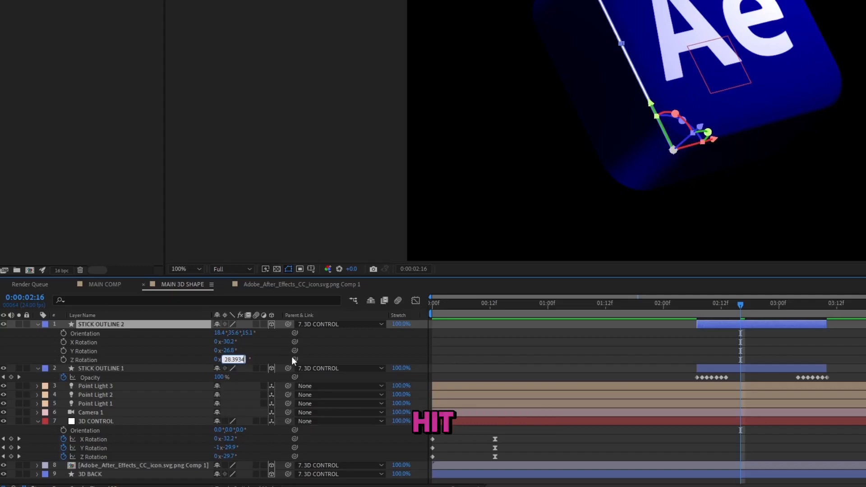
pyautogui.write('+90')
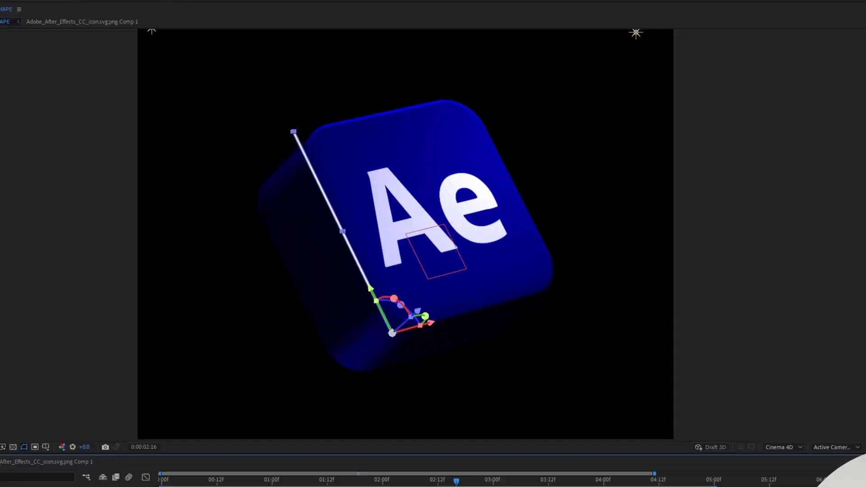
pyautogui.press('Return')
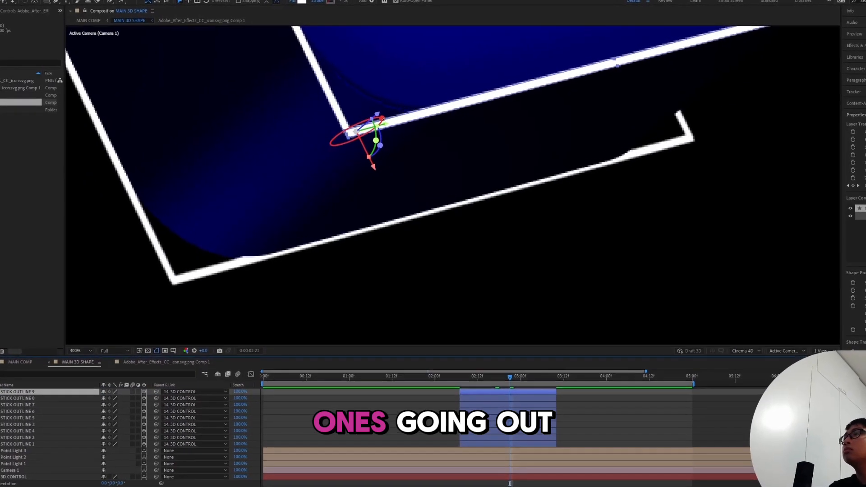
# - Rotate STICK OUTLINE 9 to run from the front corner to the rear corner, turn off Accepts Lights and set its Diffuse to 100%
pyautogui.moveTo(382, 119); pyautogui.dragTo(343, 171)
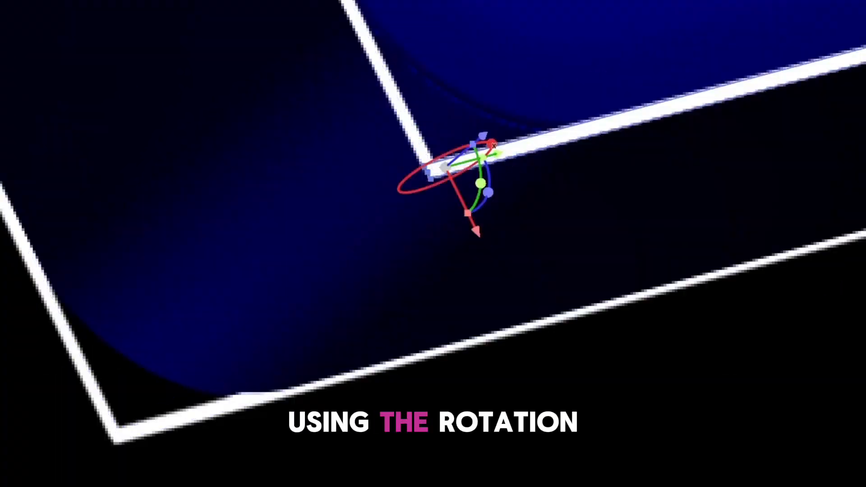
pyautogui.moveTo(460, 179); pyautogui.dragTo(469, 198)
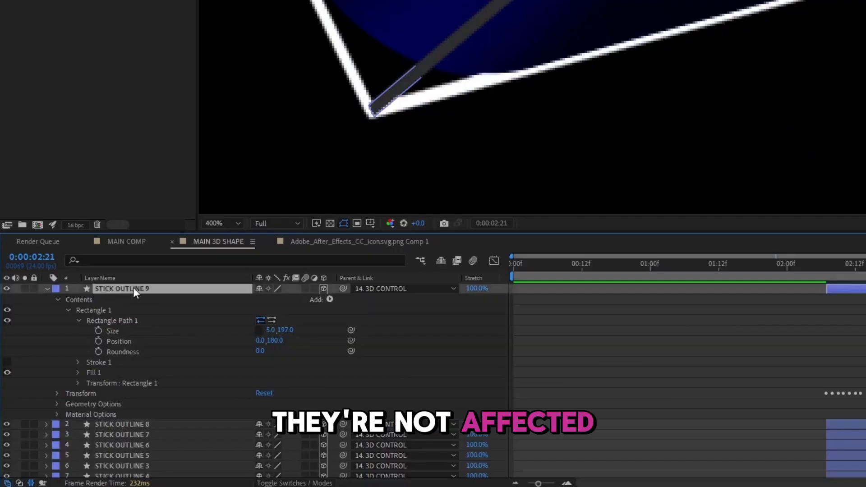
pyautogui.click(56, 414)
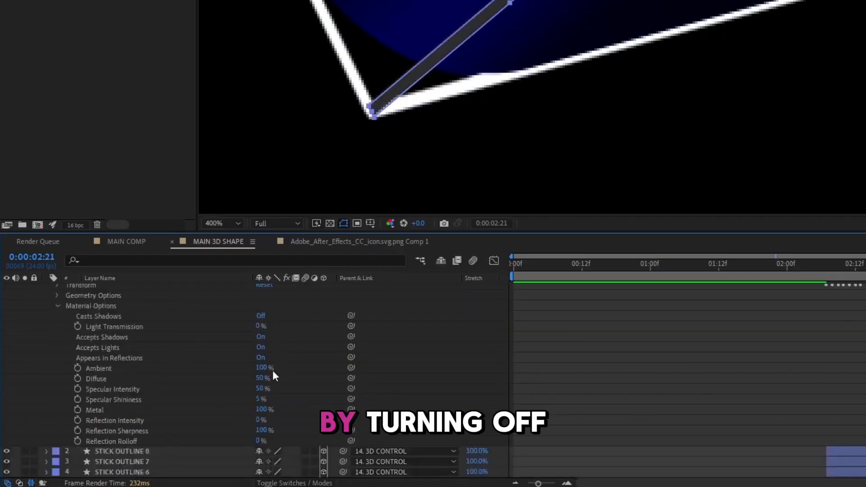
pyautogui.click(260, 347)
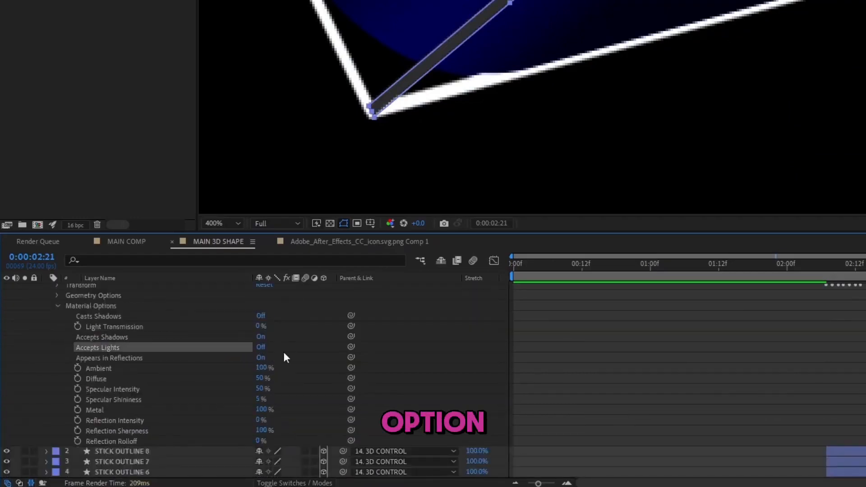
pyautogui.click(186, 380)
pyautogui.moveTo(260, 379); pyautogui.dragTo(538, 367)
pyautogui.click(534, 356)
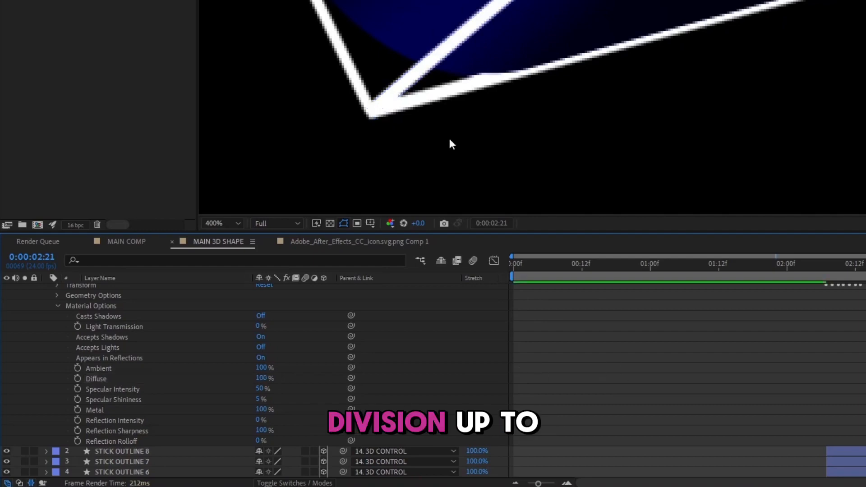
# - Place copies of the depth stick at the front face's lower right and upper left corners, connecting them to the rear outline
pyautogui.scroll(-2, 566, 150)
pyautogui.moveTo(687, 49); pyautogui.dragTo(644, 112)
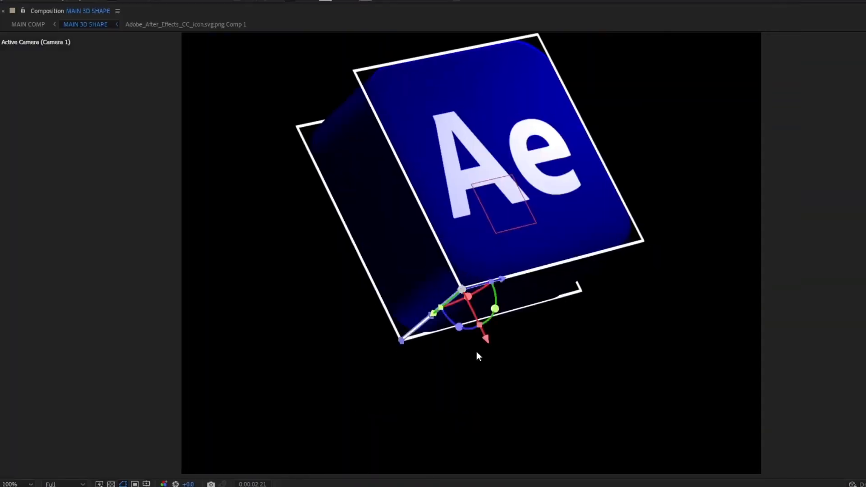
pyautogui.scroll(1, 476, 351)
pyautogui.moveTo(429, 313); pyautogui.dragTo(804, 269)
pyautogui.moveTo(486, 338); pyautogui.dragTo(362, 127)
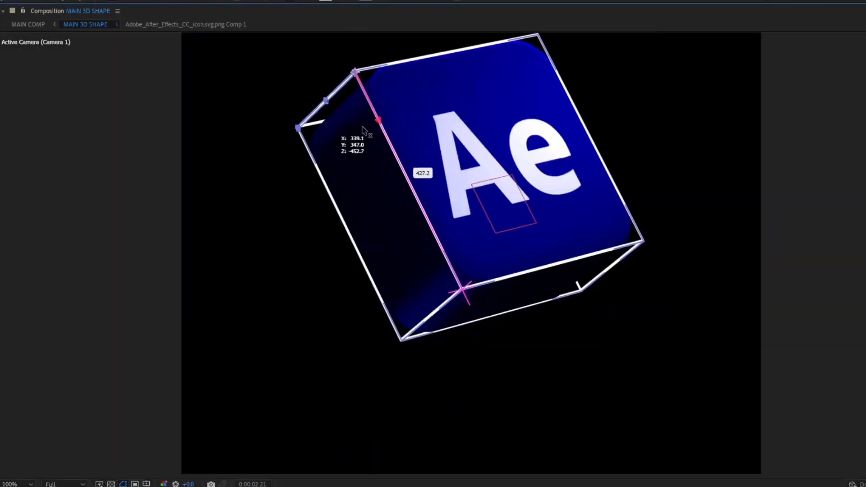
pyautogui.scroll(3, 362, 127)
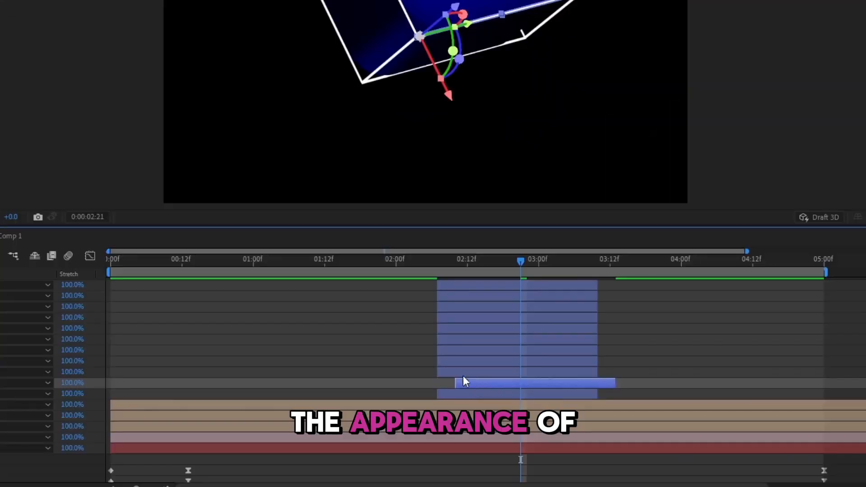
# - Stagger the stick outline layers in time so each edge appears at a different moment, and play back the sequence
pyautogui.moveTo(463, 363); pyautogui.dragTo(481, 350)
pyautogui.moveTo(453, 339); pyautogui.dragTo(477, 339)
pyautogui.moveTo(439, 317); pyautogui.dragTo(488, 328)
pyautogui.moveTo(475, 306); pyautogui.dragTo(491, 296)
pyautogui.moveTo(468, 284); pyautogui.dragTo(491, 285)
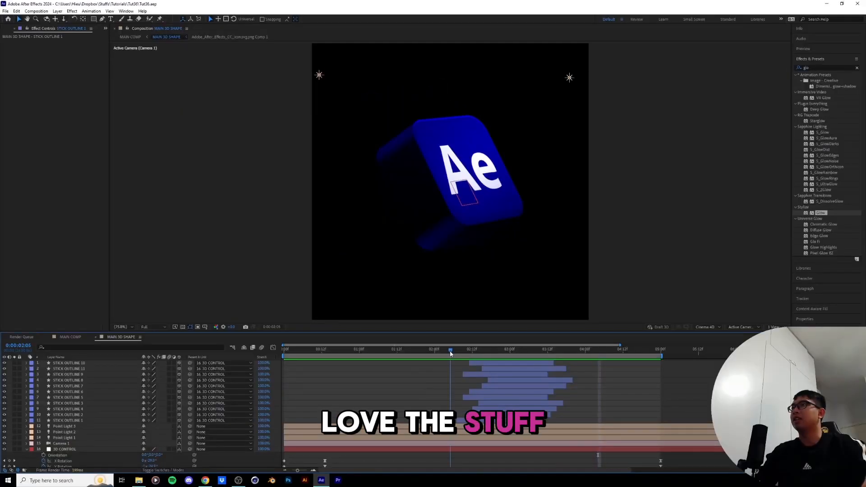
pyautogui.press('space')
pyautogui.press('space')
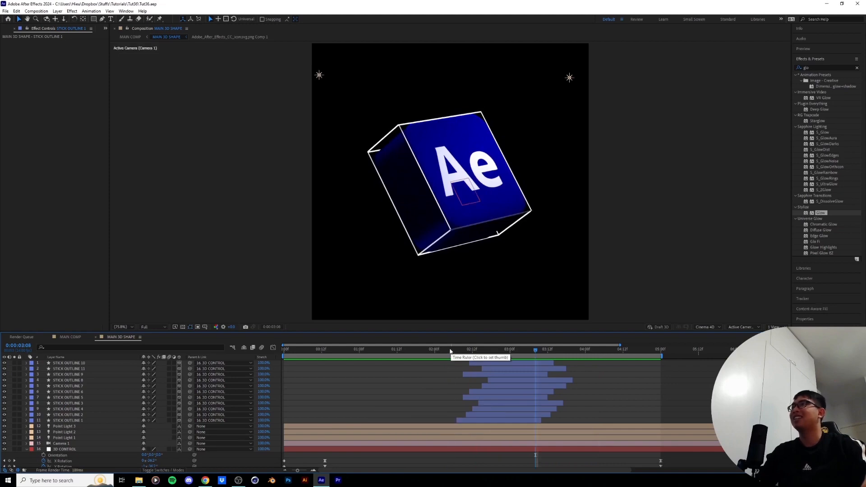
pyautogui.click(450, 351)
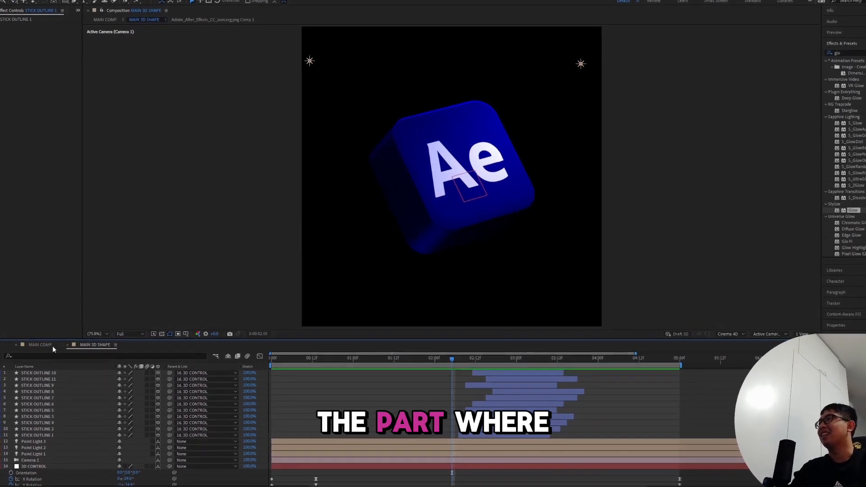
# - Return to MAIN COMP, select the MAIN 3D SHAPE layer and add a new shape layer
pyautogui.click(39, 345)
pyautogui.moveTo(367, 366); pyautogui.dragTo(333, 375)
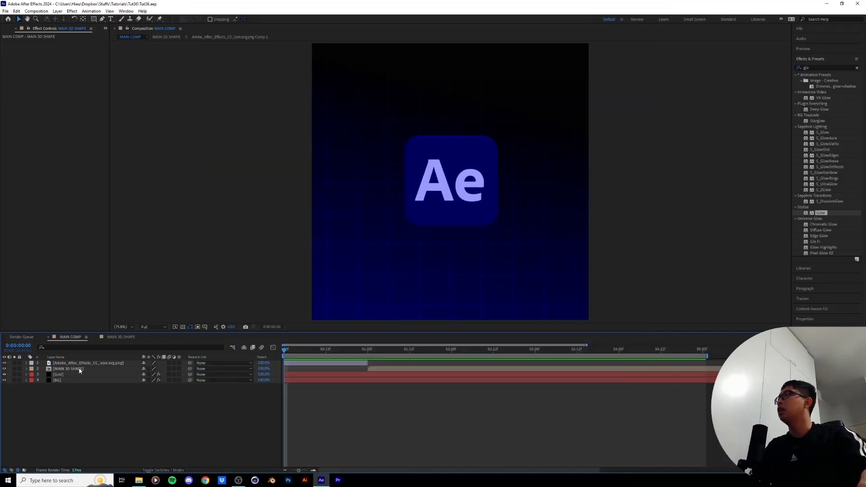
pyautogui.click(80, 370)
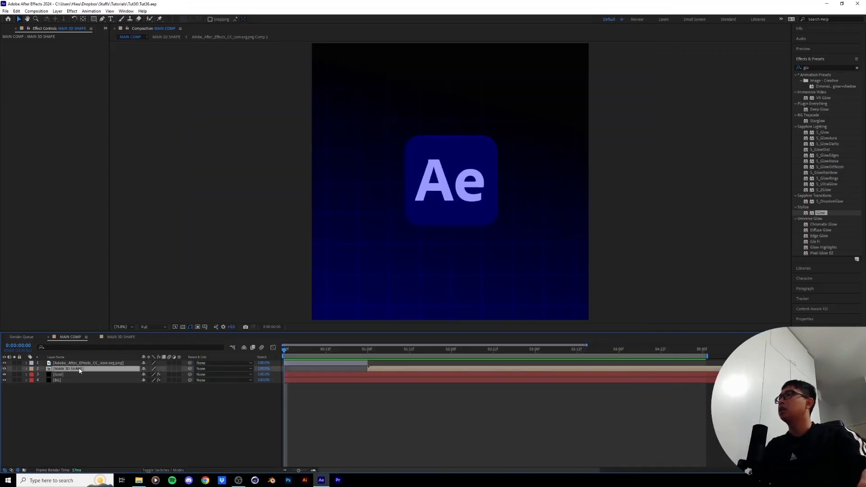
pyautogui.click(58, 11)
pyautogui.moveTo(68, 19)
pyautogui.click(180, 49)
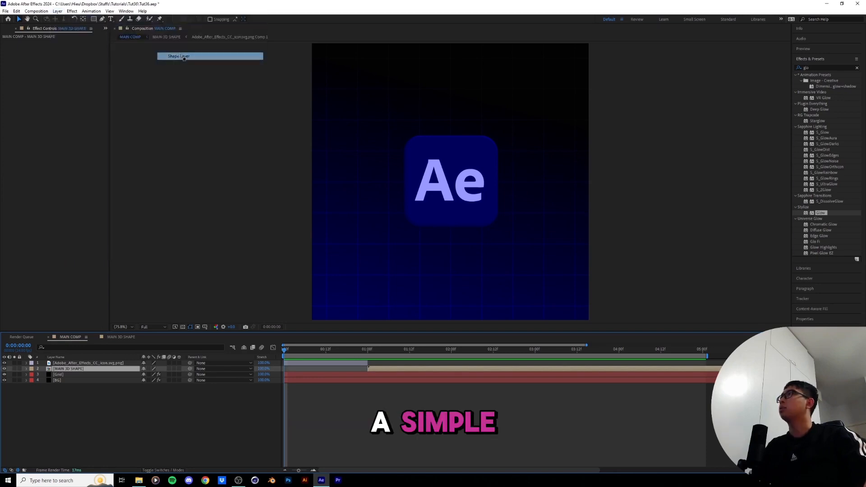
# - Draw a closed curved shape behind the Ae icon with the Pen tool, tracing its upper and left edges as an edge light
pyautogui.click(103, 19)
pyautogui.click(482, 138)
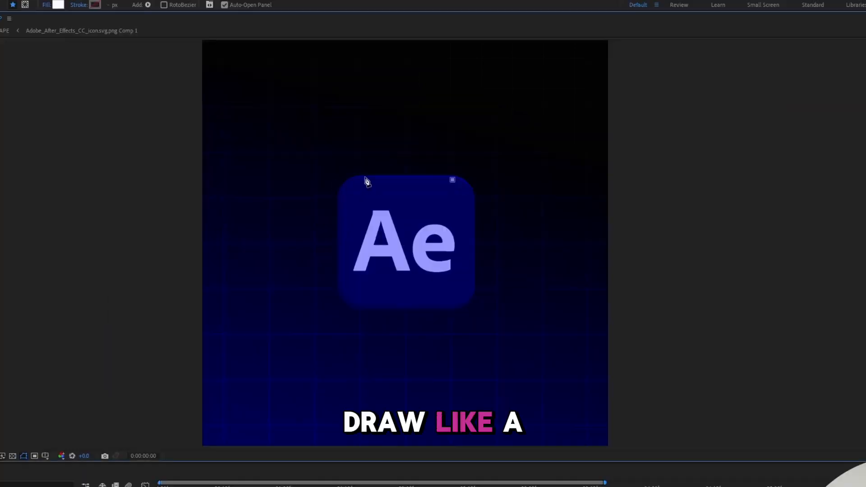
pyautogui.click(351, 176)
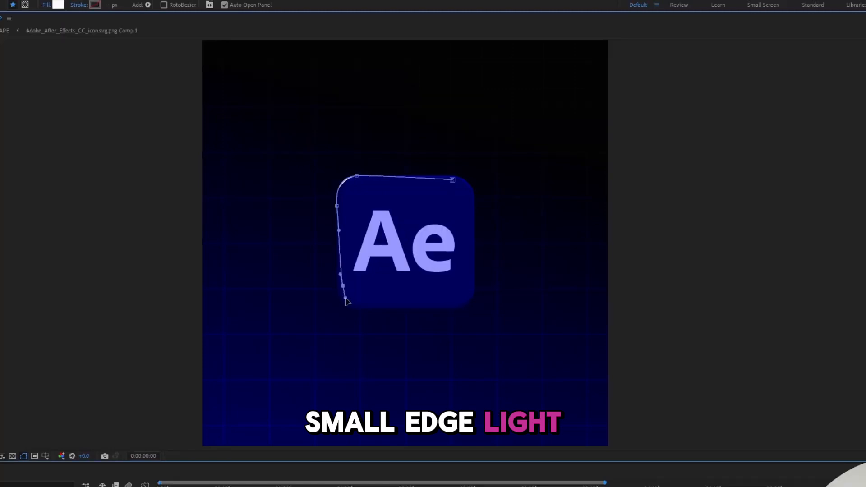
pyautogui.moveTo(345, 298); pyautogui.dragTo(349, 301)
pyautogui.click(404, 266)
pyautogui.click(453, 181)
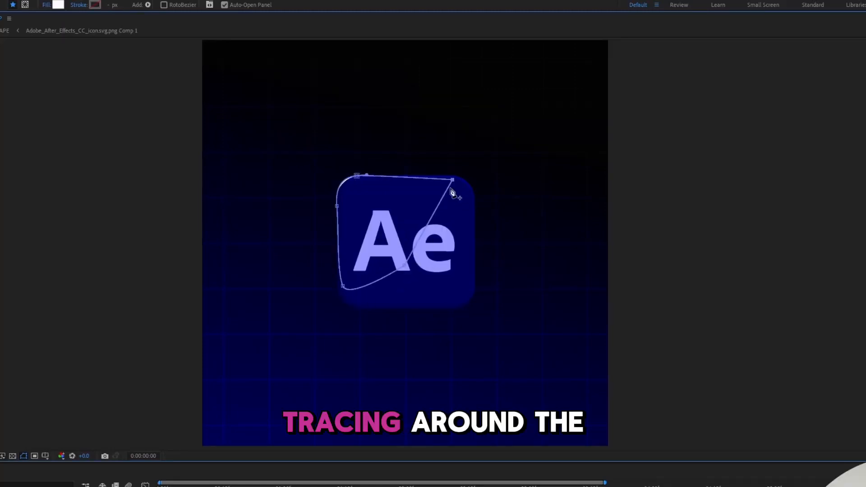
pyautogui.moveTo(420, 252); pyautogui.dragTo(443, 224)
# - Set the shape's fill to the light purple 9E9EFF sampled from the Ae lettering
pyautogui.click(58, 5)
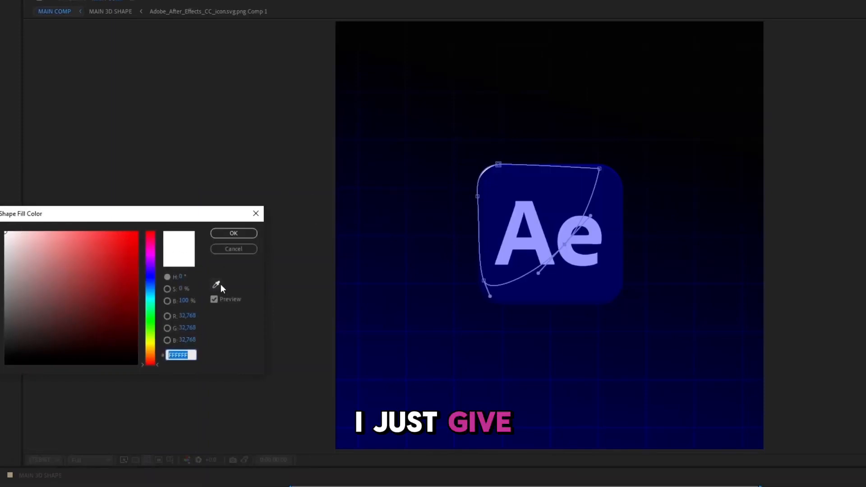
pyautogui.click(216, 285)
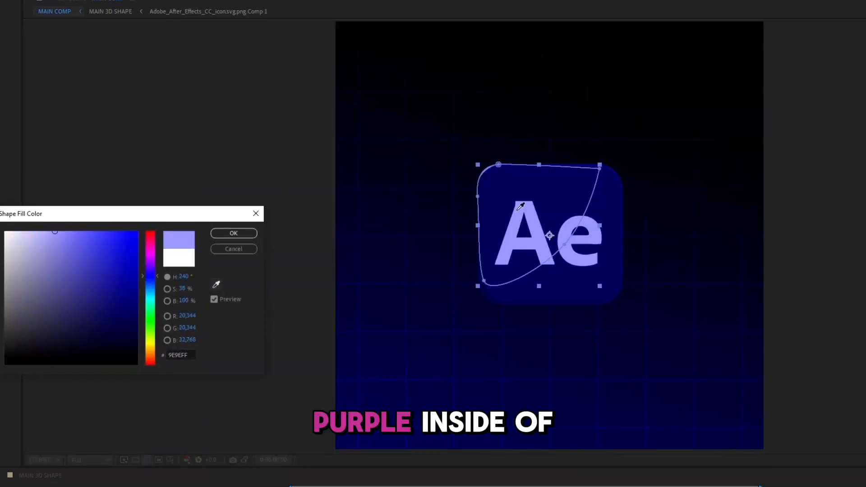
pyautogui.click(234, 233)
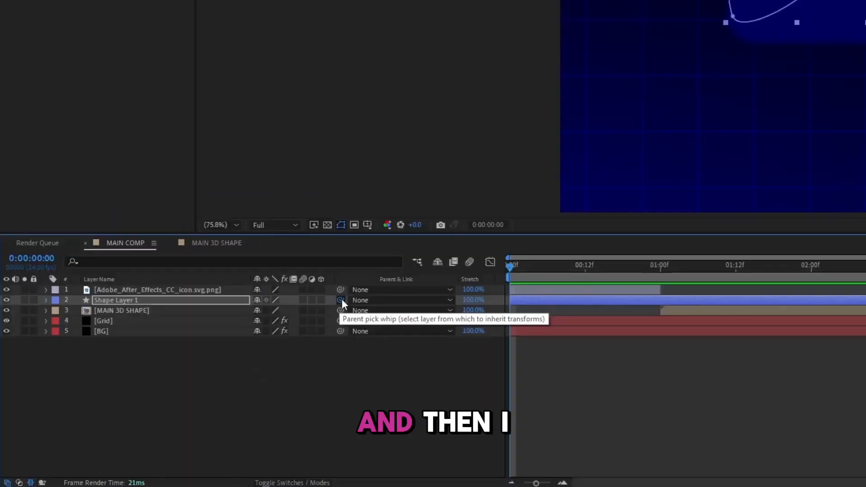
# - Parent Shape Layer 1 to the After Effects icon layer and play back the composition to check the link
pyautogui.moveTo(339, 299); pyautogui.dragTo(190, 289)
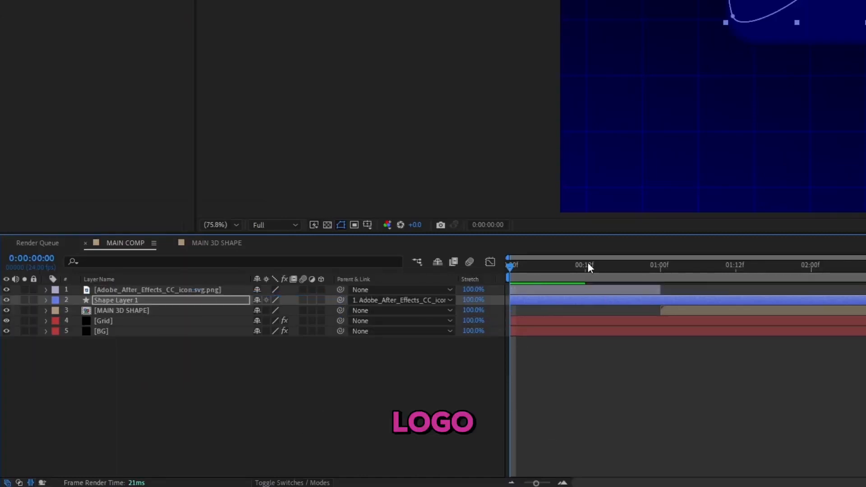
pyautogui.click(601, 269)
pyautogui.moveTo(334, 353)
pyautogui.mouseDown()
pyautogui.moveTo(314, 355)
pyautogui.moveTo(357, 355)
pyautogui.moveTo(338, 355)
pyautogui.mouseUp()
pyautogui.press('space')
pyautogui.press('space')
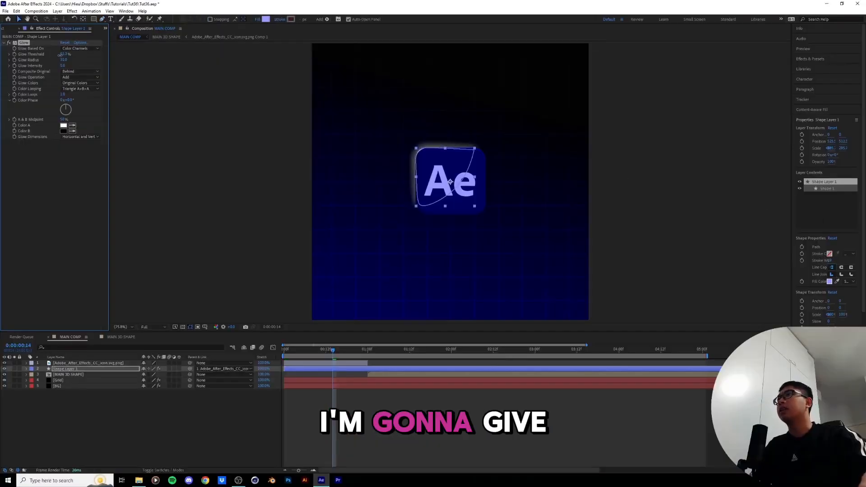
# - Give the shape a Glow with threshold 62.7%, radius 22 and intensity 0.5, and duplicate it with threshold 85.5% and radius 81
pyautogui.moveTo(63, 54); pyautogui.dragTo(67, 54)
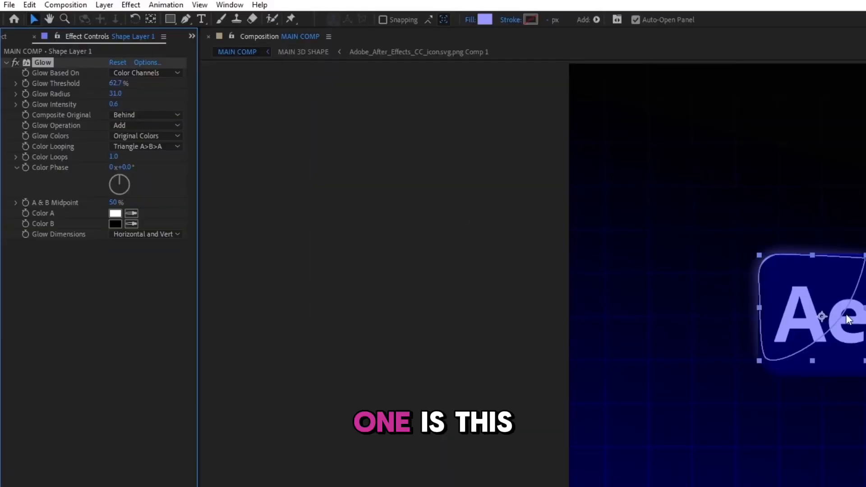
pyautogui.scroll(3, 846, 313)
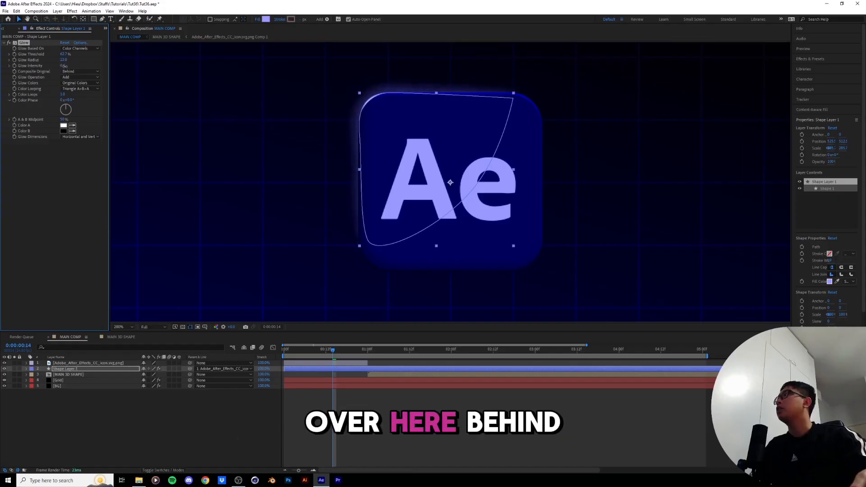
pyautogui.hotkey('ctrl', 'd')
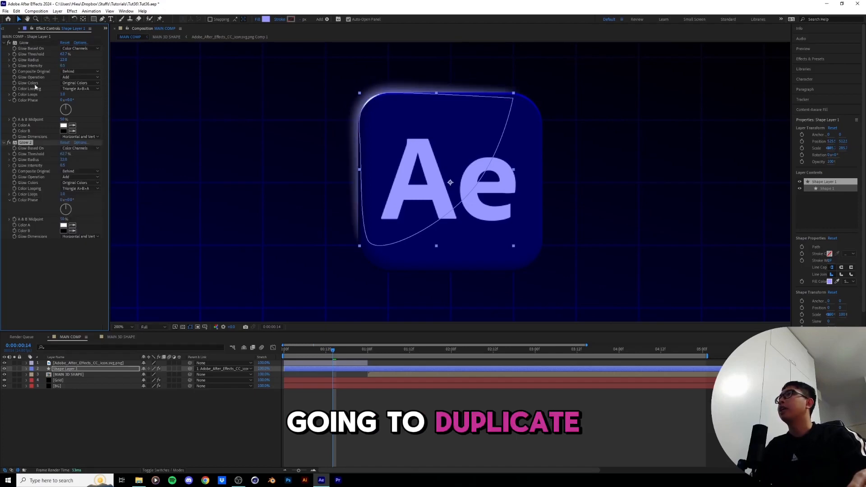
pyautogui.moveTo(64, 161)
pyautogui.mouseDown()
pyautogui.moveTo(79, 153)
pyautogui.moveTo(71, 153)
pyautogui.mouseUp()
pyautogui.moveTo(64, 160); pyautogui.dragTo(65, 161)
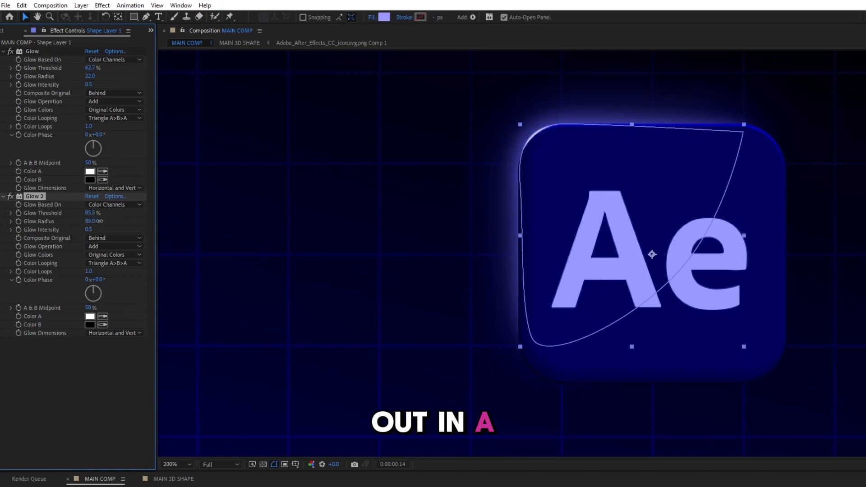
# - Apply Fast Box Blur to the shape above both Glow effects and set its blur radius to 5
pyautogui.press('g')
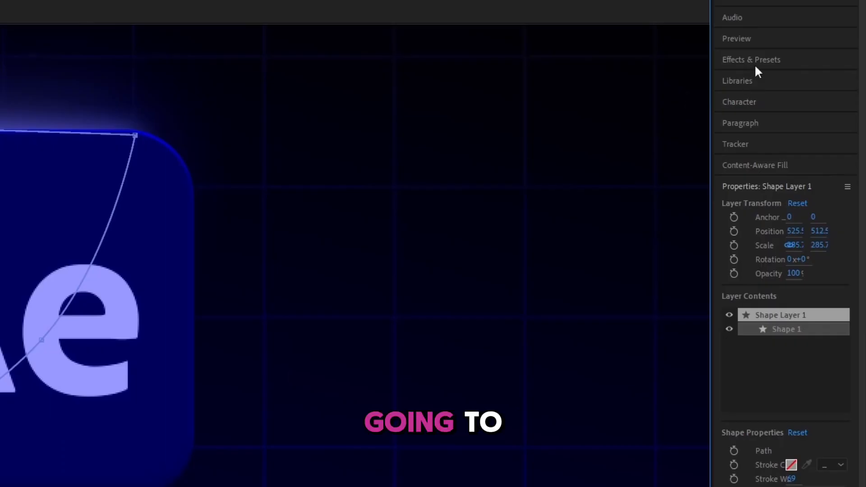
pyautogui.click(813, 61)
pyautogui.write('globlur')
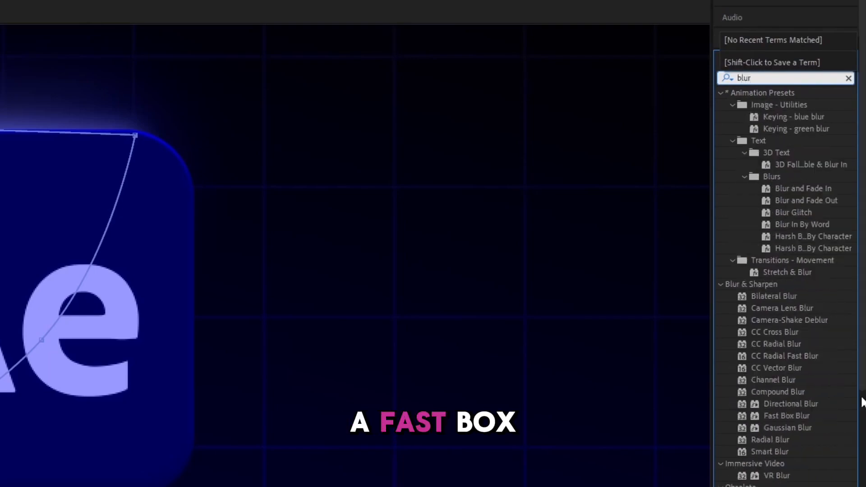
pyautogui.click(786, 415)
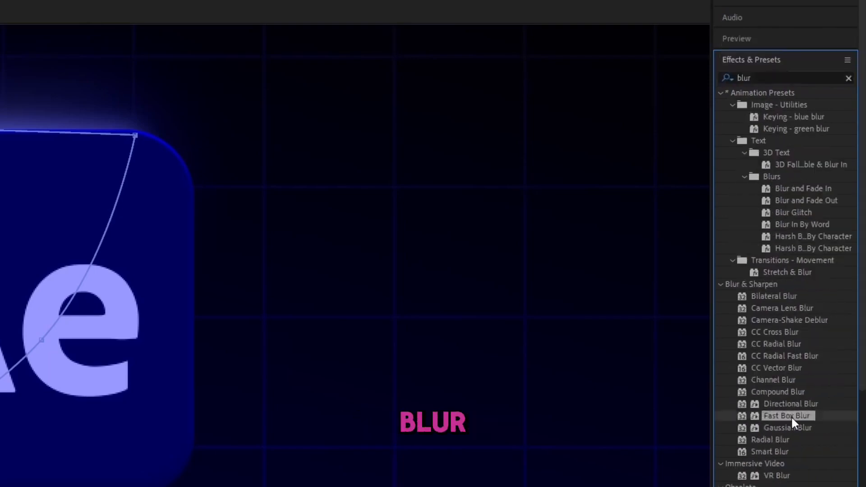
pyautogui.moveTo(74, 121); pyautogui.dragTo(55, 59)
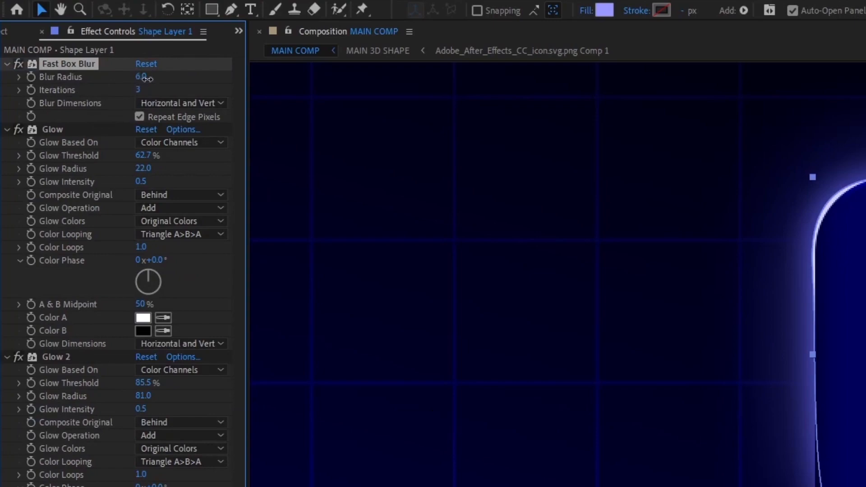
pyautogui.moveTo(147, 79); pyautogui.dragTo(150, 78)
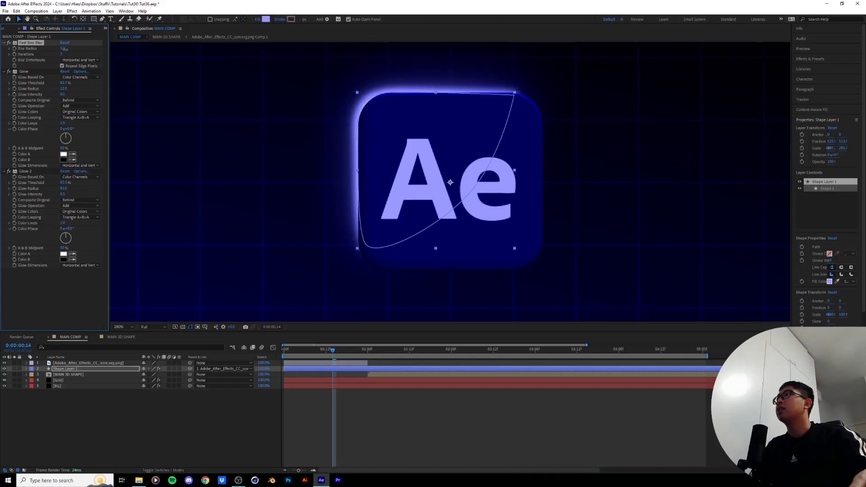
# - Refine the shape's path along the icon's edge and change its layer to a blending mode that lightens the background
pyautogui.hotkey('ctrl', 'z')
pyautogui.press('g')
pyautogui.click(152, 471)
pyautogui.click(149, 369)
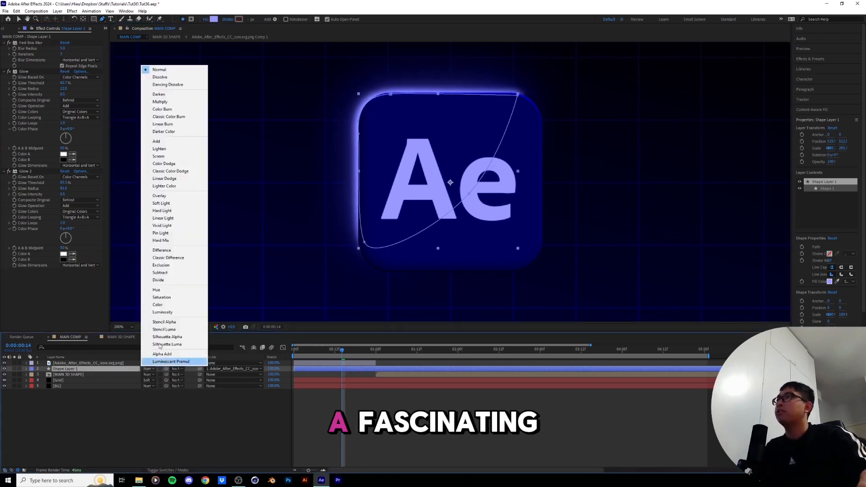
pyautogui.click(171, 197)
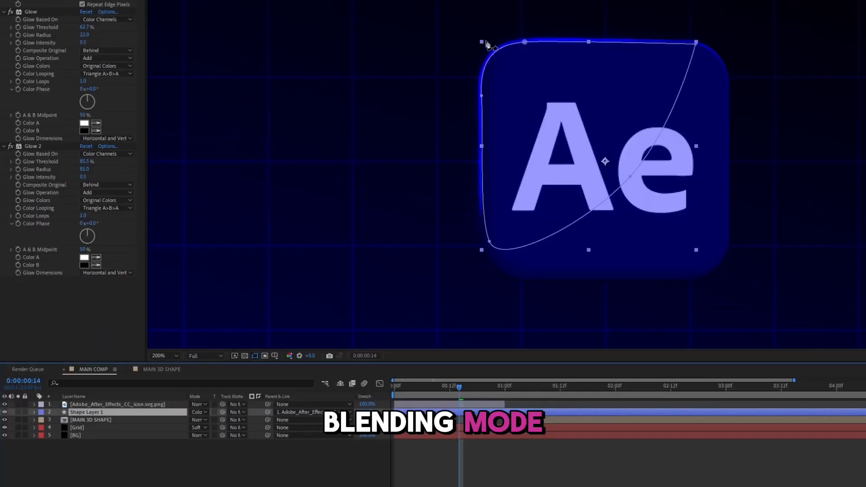
pyautogui.click(199, 412)
pyautogui.click(221, 166)
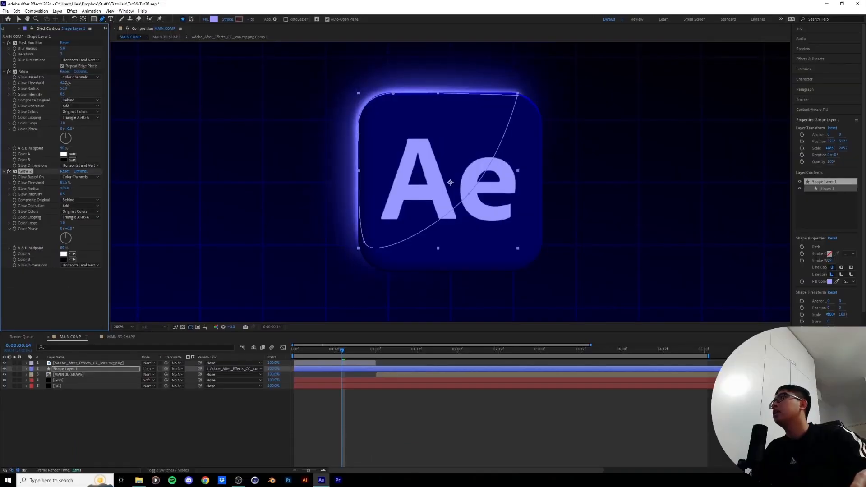
# - Raise the first Glow's threshold and extend the shape's path around the icon's upper right corner
pyautogui.moveTo(67, 83); pyautogui.dragTo(69, 84)
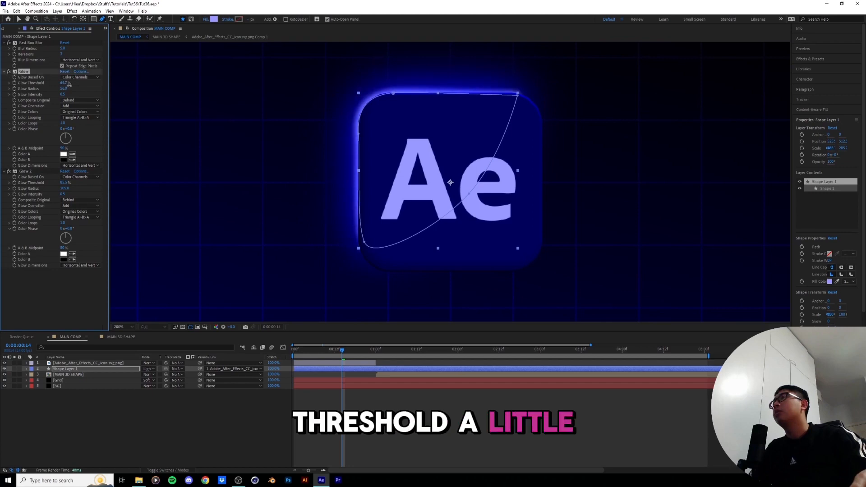
pyautogui.moveTo(534, 134); pyautogui.dragTo(537, 137)
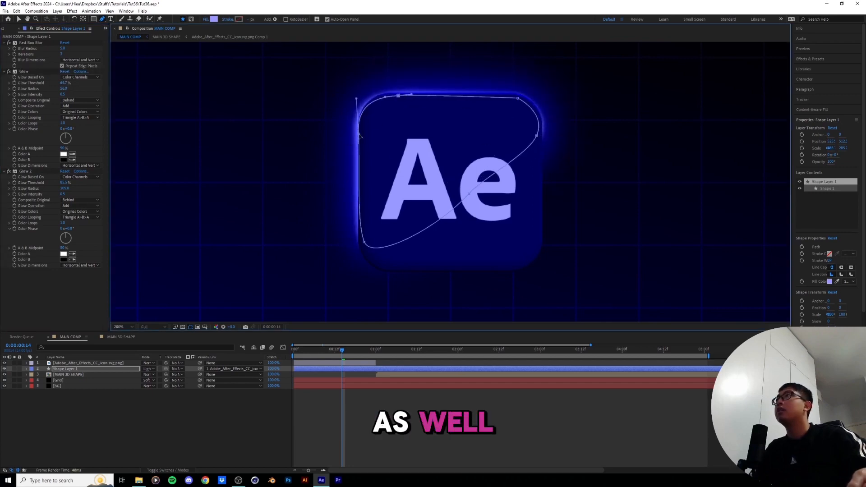
pyautogui.click(123, 327)
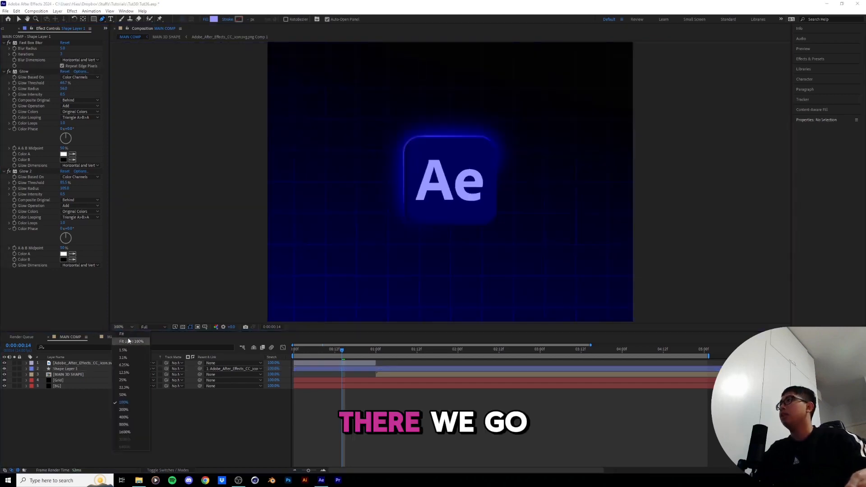
pyautogui.click(127, 336)
pyautogui.hotkey('ctrl', 's')
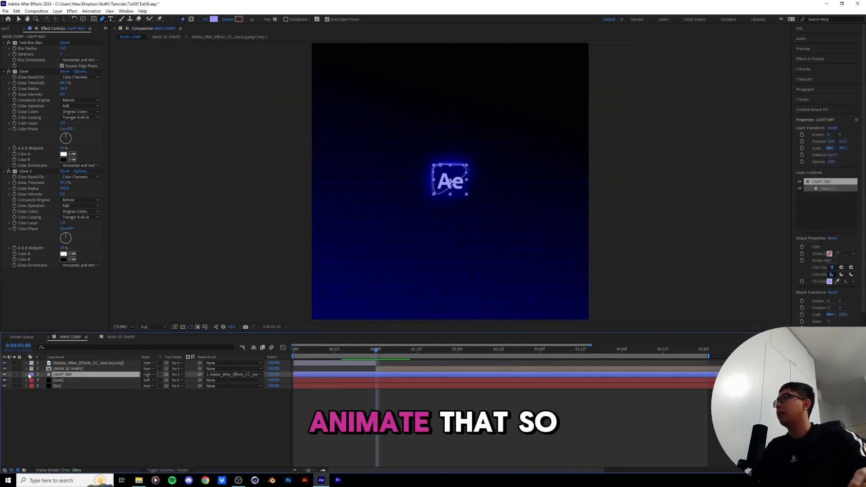
# - Reveal the path property of LIGHT RAY's Shape 1 and set a Path keyframe at 0:00:01:00
pyautogui.click(27, 375)
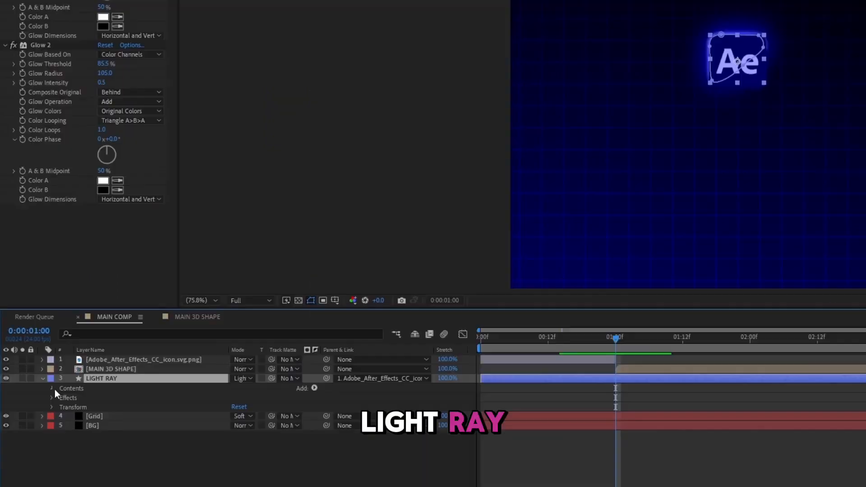
pyautogui.click(34, 380)
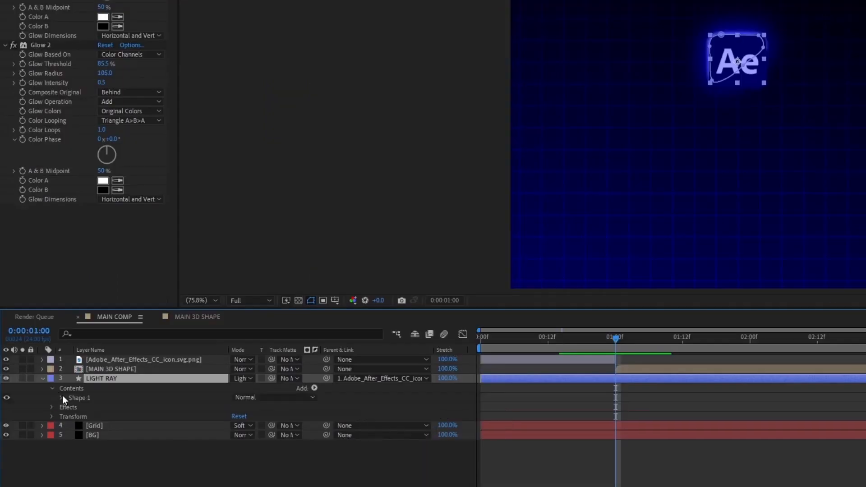
pyautogui.click(38, 386)
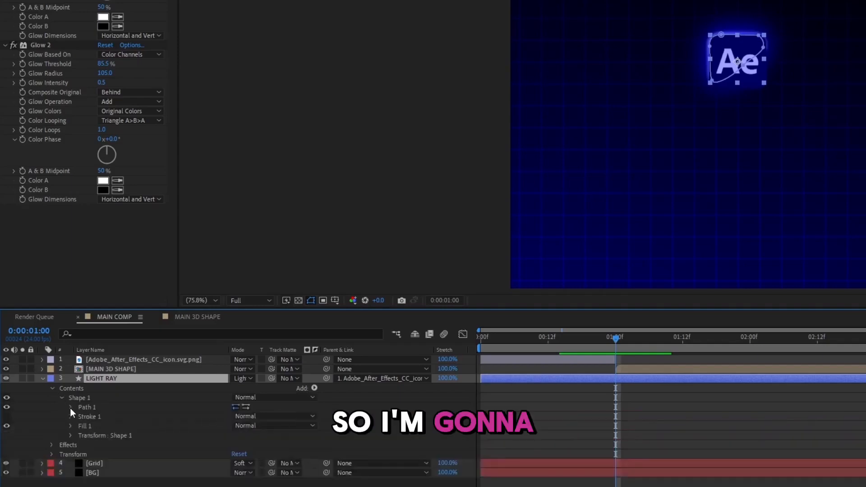
pyautogui.click(70, 407)
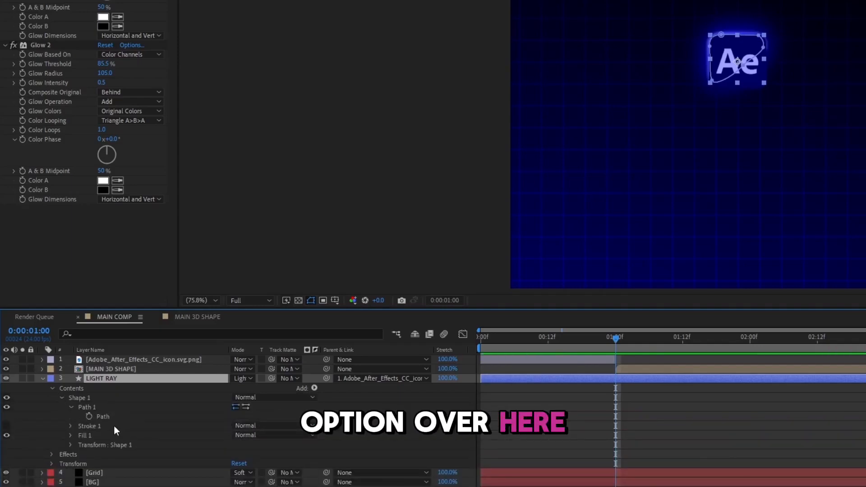
pyautogui.click(88, 416)
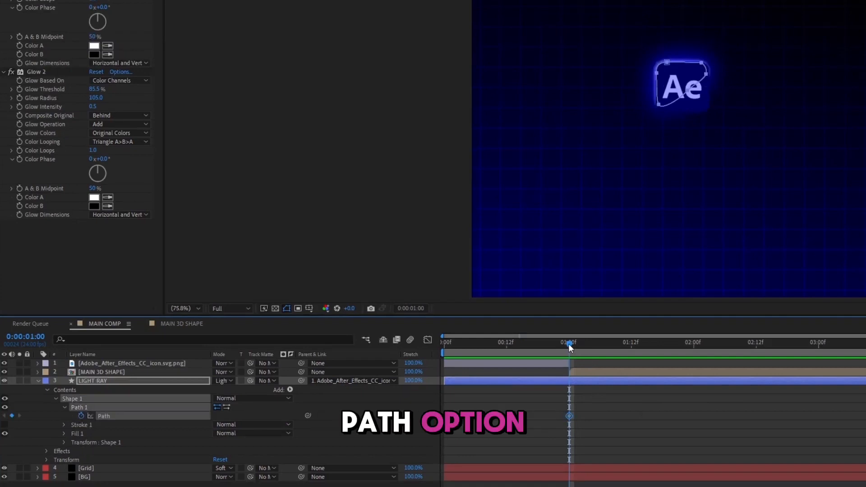
# - At 0:00:01:05, reshape LIGHT RAY's path into a long diagonal beam from the composition's upper left to its lower right
pyautogui.moveTo(568, 344); pyautogui.dragTo(594, 345)
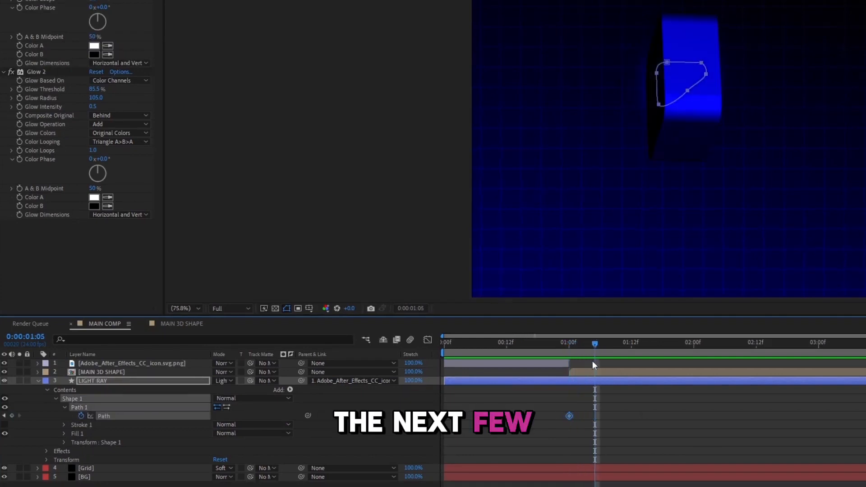
pyautogui.click(588, 380)
pyautogui.moveTo(668, 63); pyautogui.dragTo(606, 4)
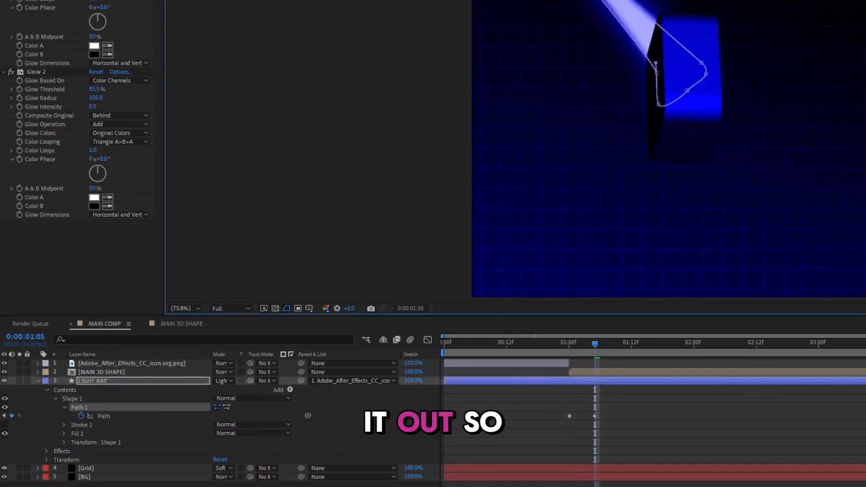
pyautogui.moveTo(650, 63); pyautogui.dragTo(623, 54)
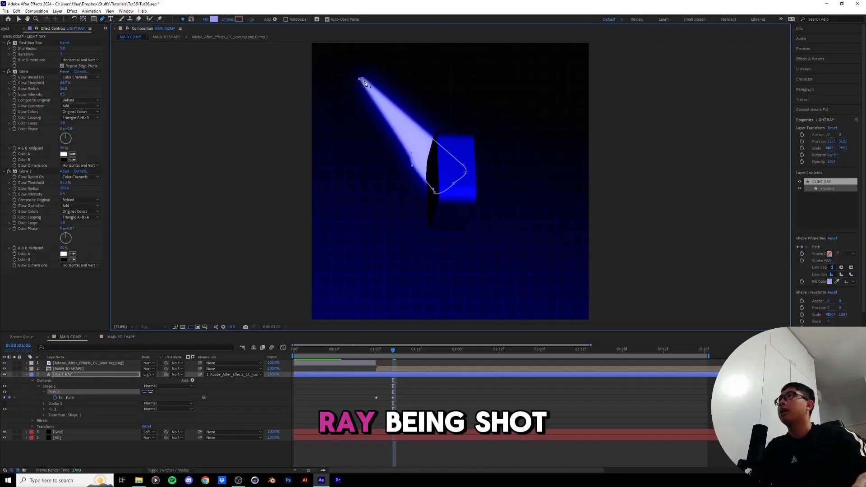
pyautogui.moveTo(355, 76); pyautogui.dragTo(349, 72)
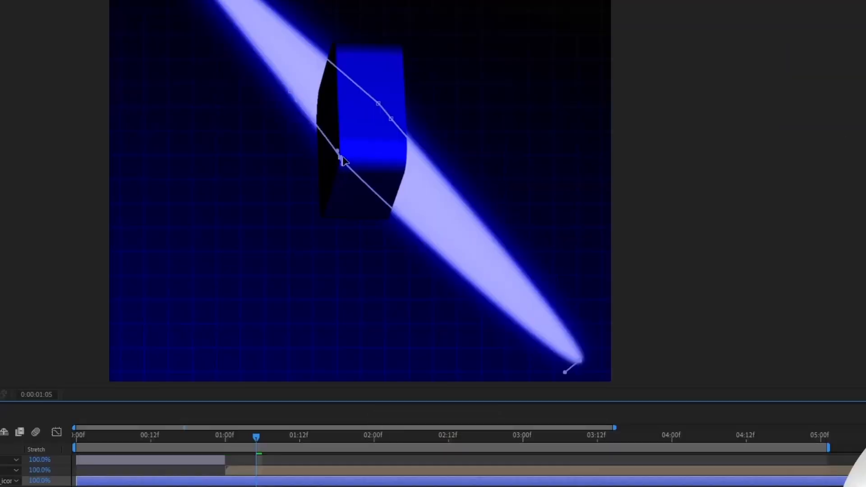
pyautogui.click(391, 119)
pyautogui.click(580, 360)
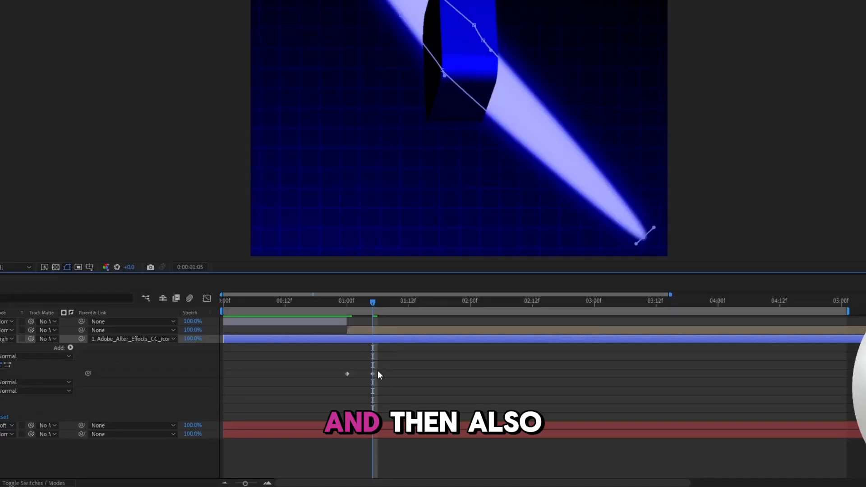
# - Easy-ease LIGHT RAY's second Path keyframe, make it slow down more gradually, and shift it to about 0:00:01:13
pyautogui.moveTo(377, 370); pyautogui.dragTo(369, 383)
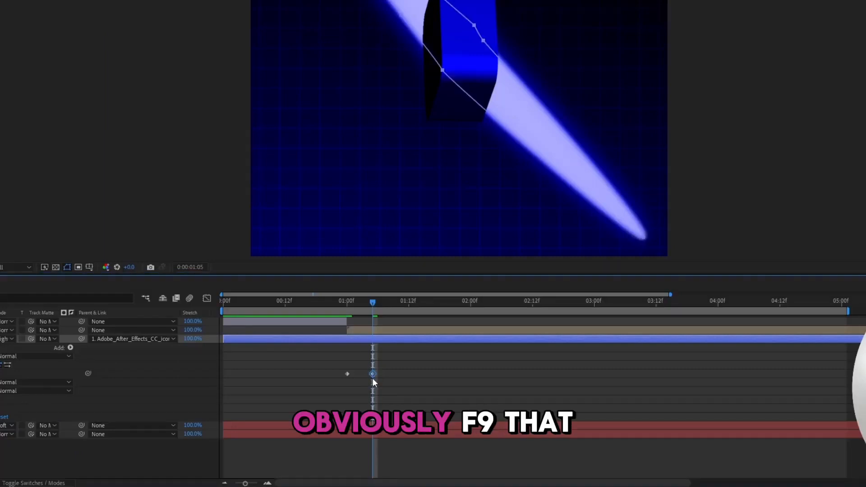
pyautogui.click(206, 298)
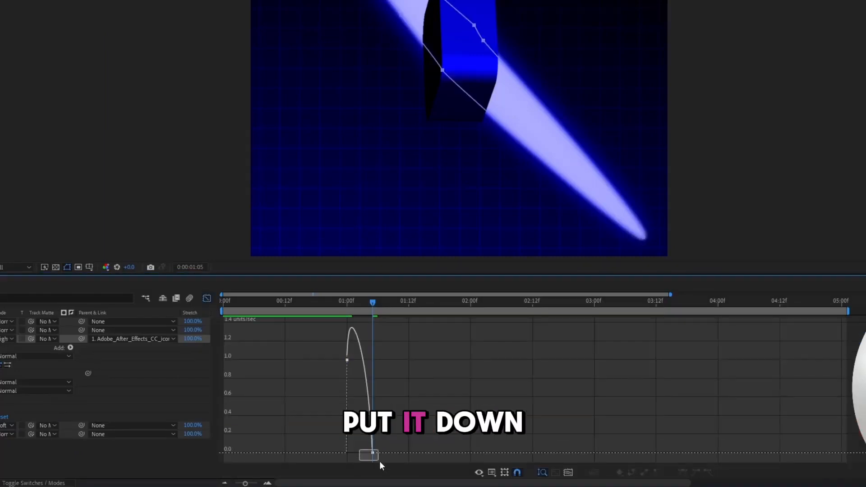
pyautogui.moveTo(369, 453); pyautogui.dragTo(358, 453)
pyautogui.press('space')
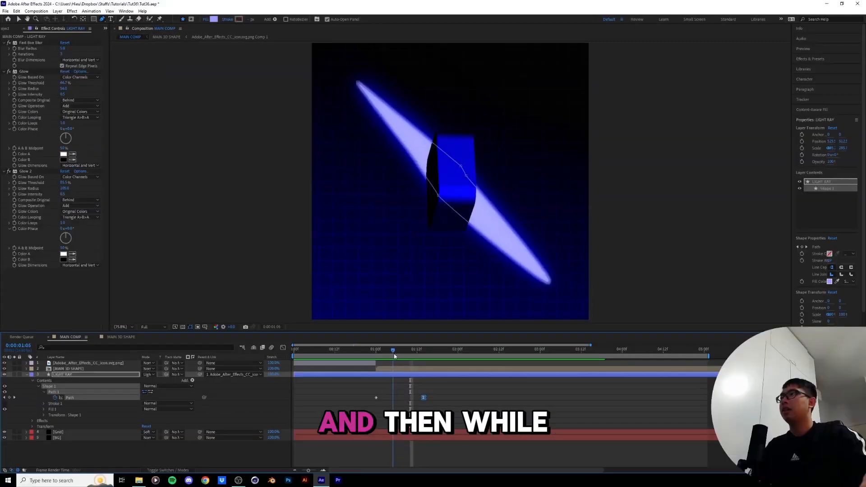
# - Keyframe Shape 1's Opacity from 0:00:01:07, lower it to 0% at 0:00:01:20, and shift that end keyframe slightly further out
pyautogui.moveTo(393, 356); pyautogui.dragTo(399, 356)
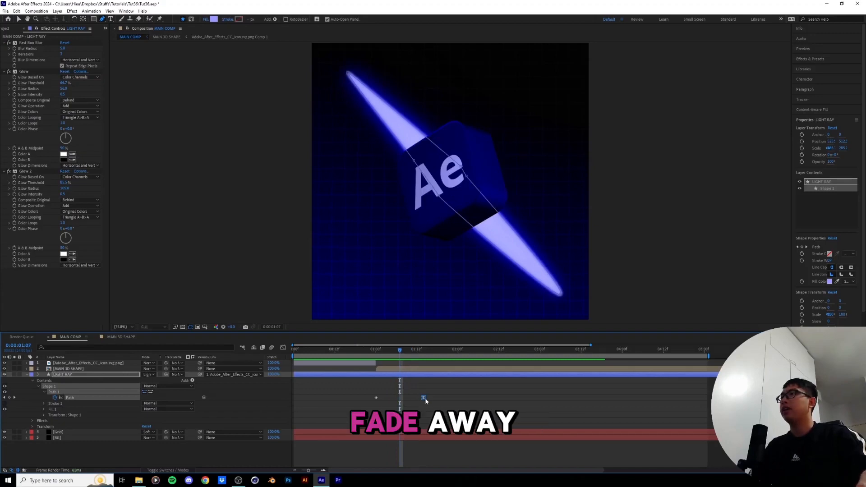
pyautogui.click(44, 415)
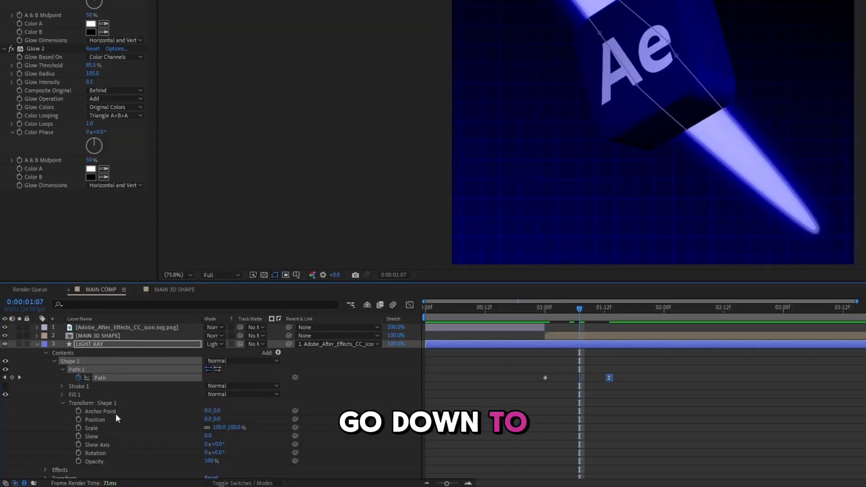
pyautogui.scroll(-1, 103, 424)
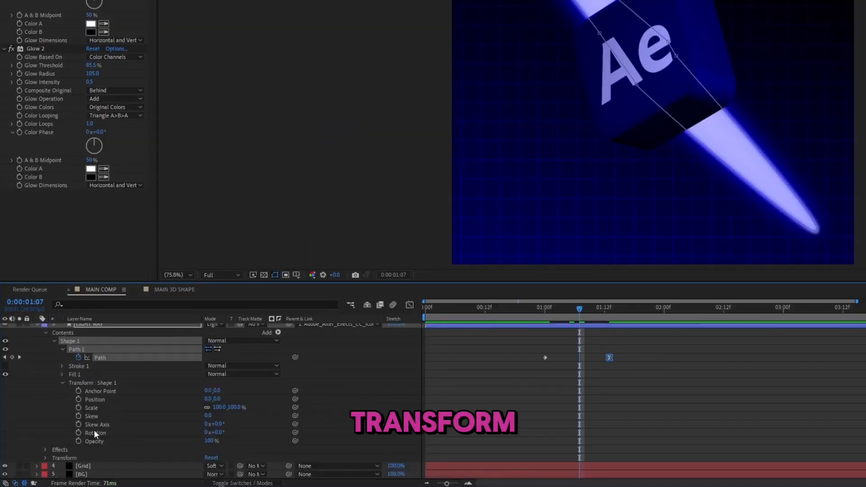
pyautogui.click(79, 440)
pyautogui.moveTo(584, 310); pyautogui.dragTo(644, 313)
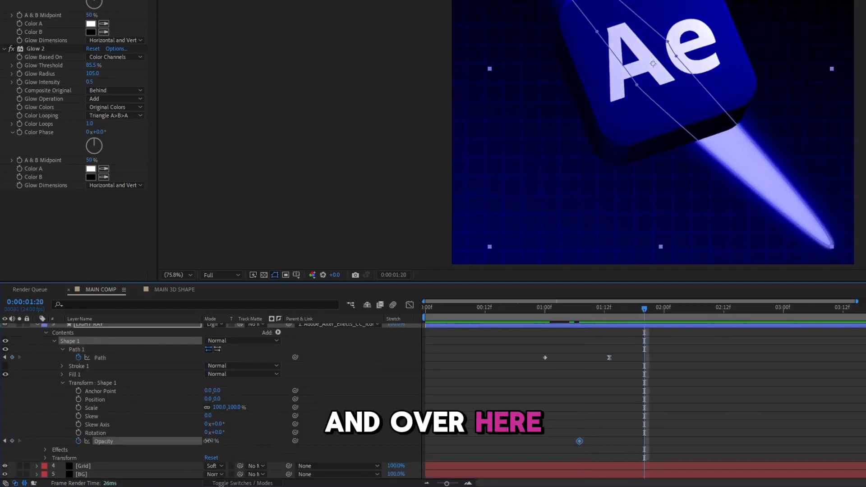
pyautogui.moveTo(207, 441); pyautogui.dragTo(141, 441)
pyautogui.moveTo(644, 441); pyautogui.dragTo(658, 441)
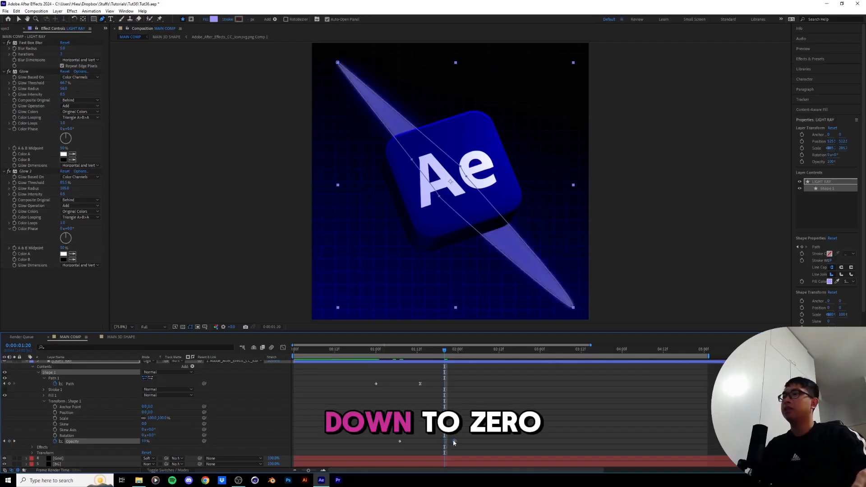
# - Move LIGHT RAY's end Path keyframe further out to line up with the end Opacity keyframe and preview the ray
pyautogui.click(443, 384)
pyautogui.moveTo(447, 386); pyautogui.dragTo(456, 387)
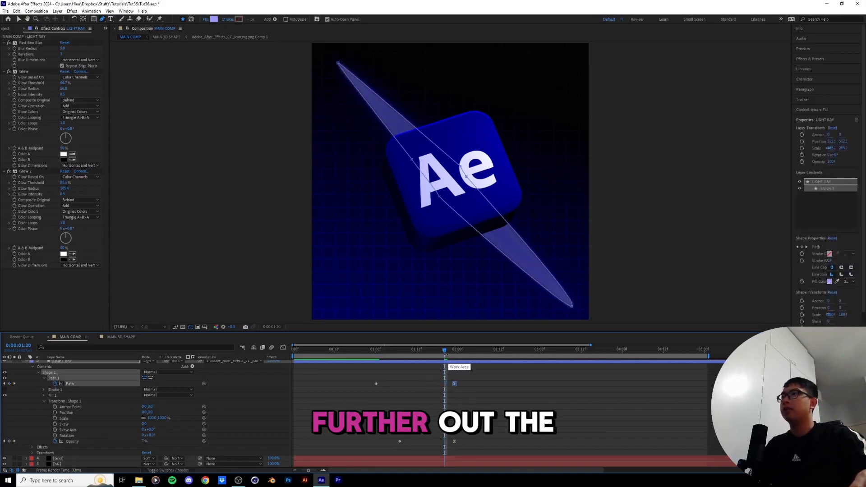
pyautogui.click(363, 351)
pyautogui.moveTo(361, 367); pyautogui.dragTo(388, 355)
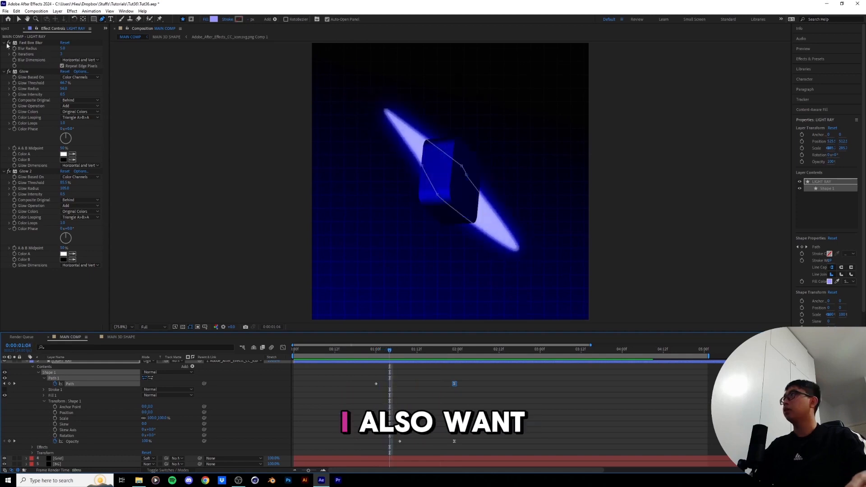
# - Keyframe LIGHT RAY's Fast Box Blur radius at 0:00:01:07 and raise it at 0:00:01:18 so the ray blurs while fading
pyautogui.click(394, 351)
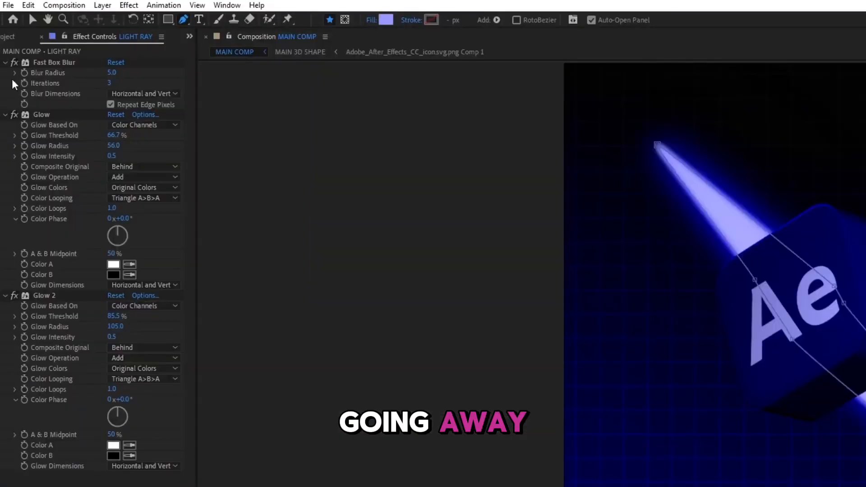
pyautogui.click(25, 73)
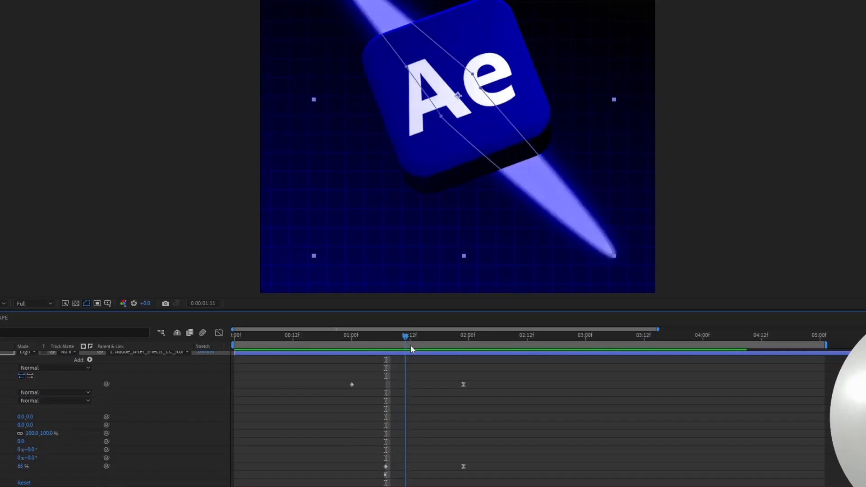
pyautogui.moveTo(410, 345); pyautogui.dragTo(439, 359)
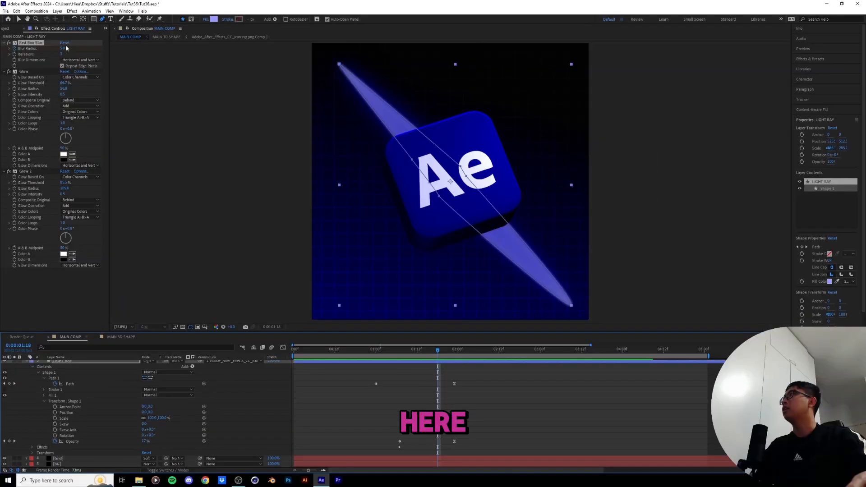
pyautogui.moveTo(65, 49); pyautogui.dragTo(76, 45)
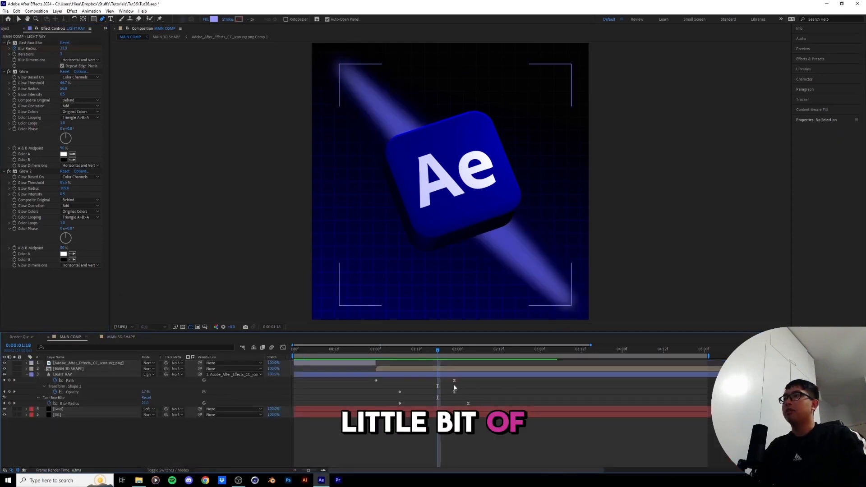
# - Bring the end Path keyframe to 0:00:01:18 and sharpen both tips of LIGHT RAY's path by adjusting their direction handles
pyautogui.moveTo(454, 380); pyautogui.dragTo(437, 380)
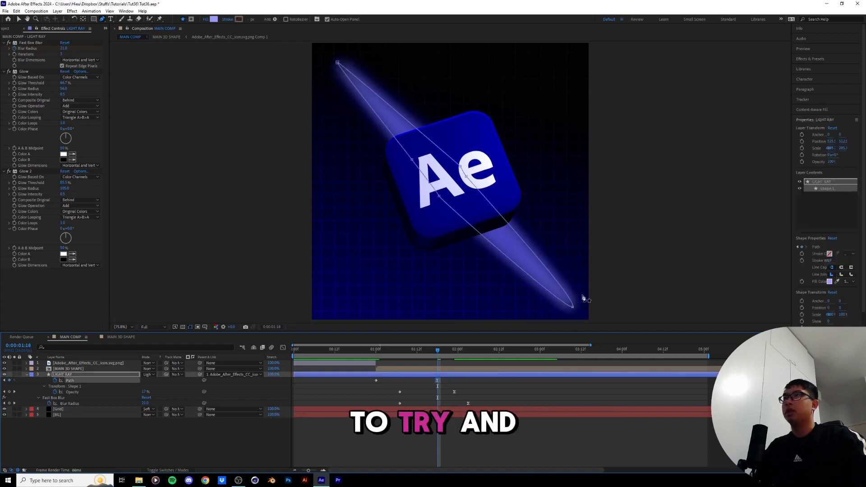
pyautogui.click(573, 307)
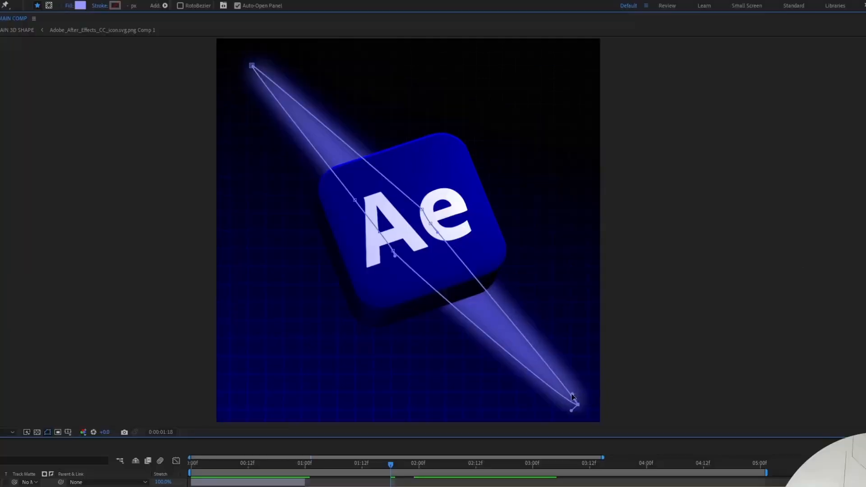
pyautogui.moveTo(572, 397); pyautogui.dragTo(565, 396)
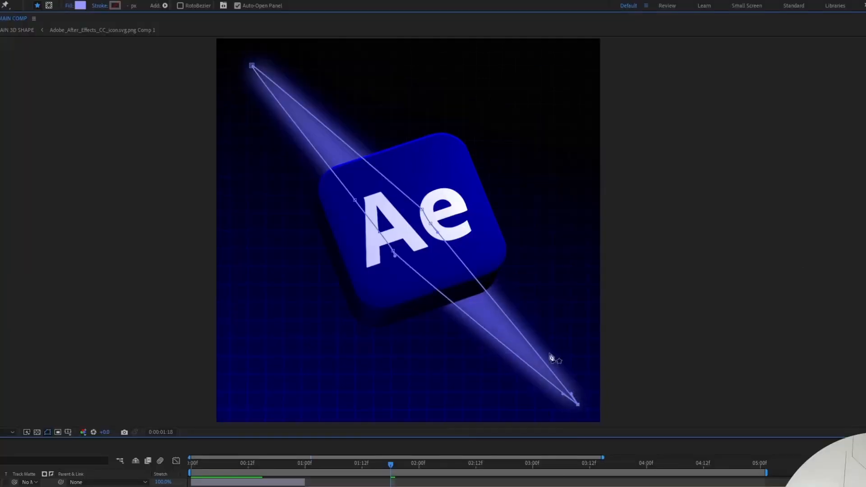
pyautogui.click(251, 66)
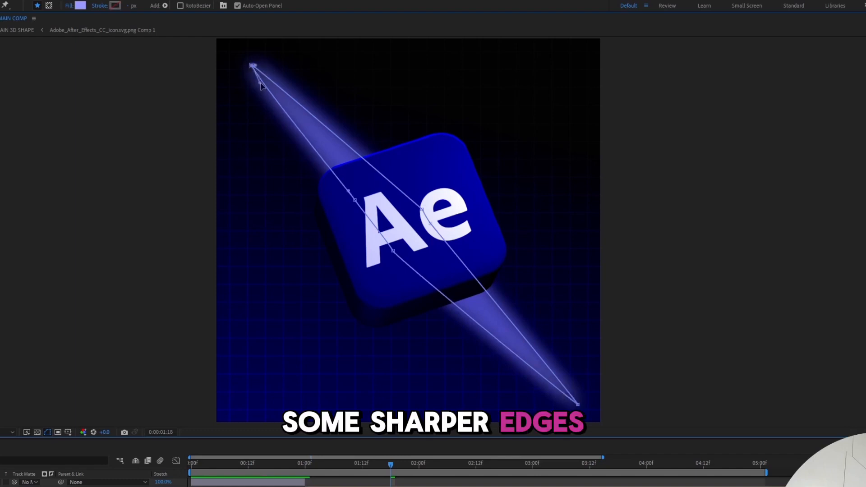
pyautogui.moveTo(260, 83); pyautogui.dragTo(278, 104)
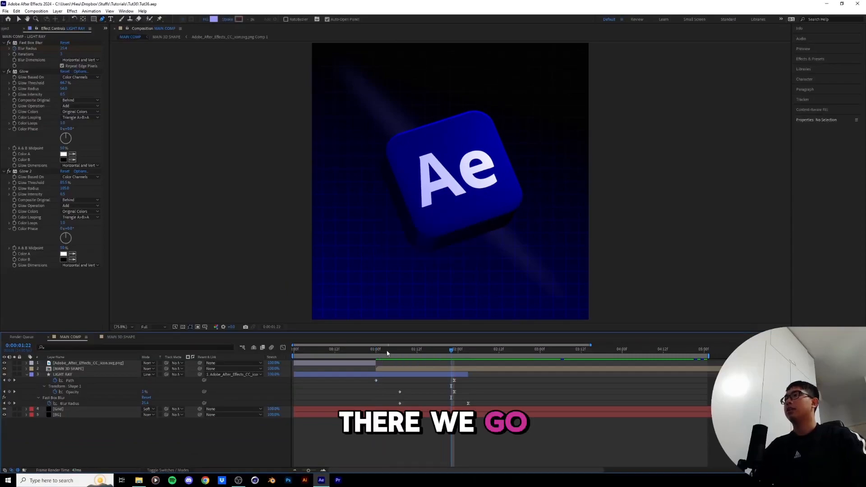
# - At 0:00:01:07, create a new shape layer above LIGHT RAY and fill the composition with a star shape on it
pyautogui.moveTo(389, 352); pyautogui.dragTo(400, 352)
pyautogui.click(54, 376)
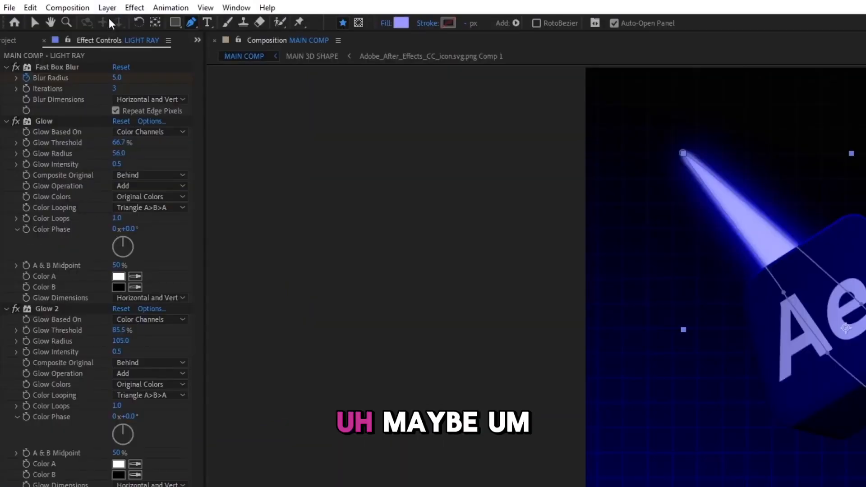
pyautogui.click(57, 10)
pyautogui.moveTo(64, 20)
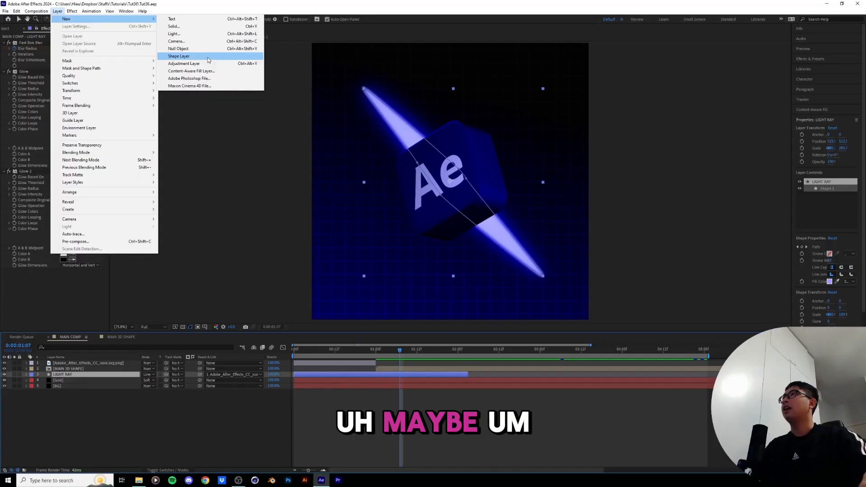
pyautogui.click(392, 92)
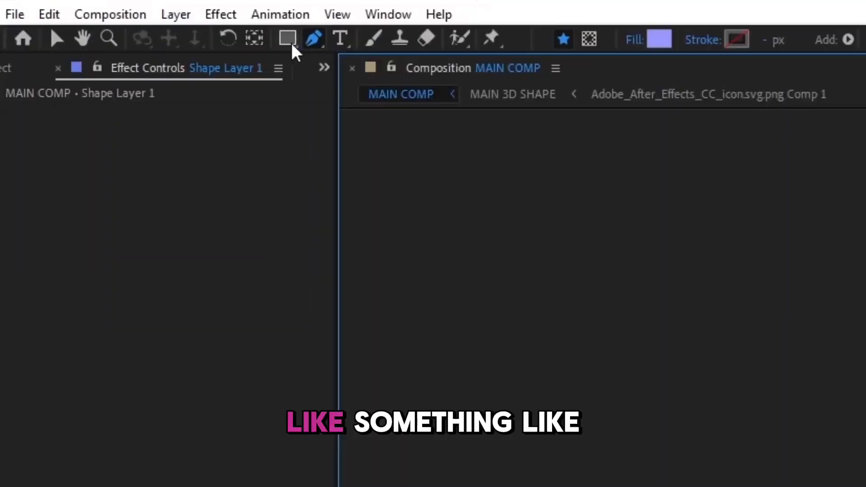
pyautogui.moveTo(94, 19); pyautogui.dragTo(124, 48)
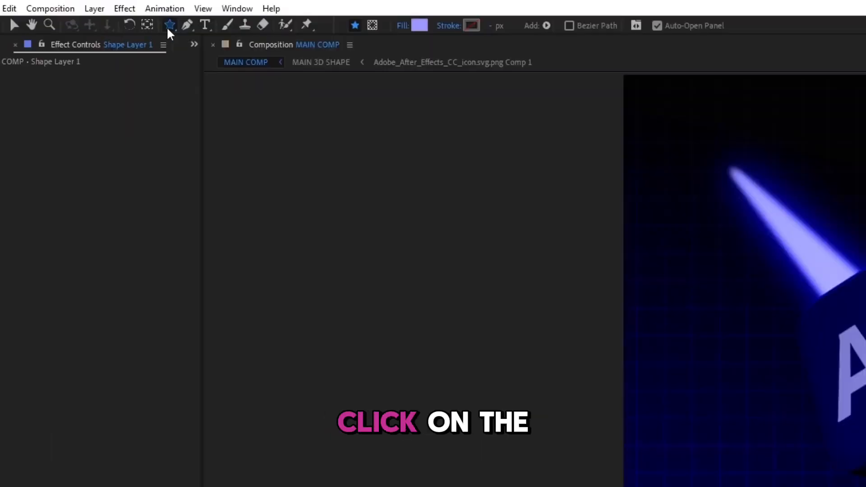
pyautogui.doubleClick(169, 26)
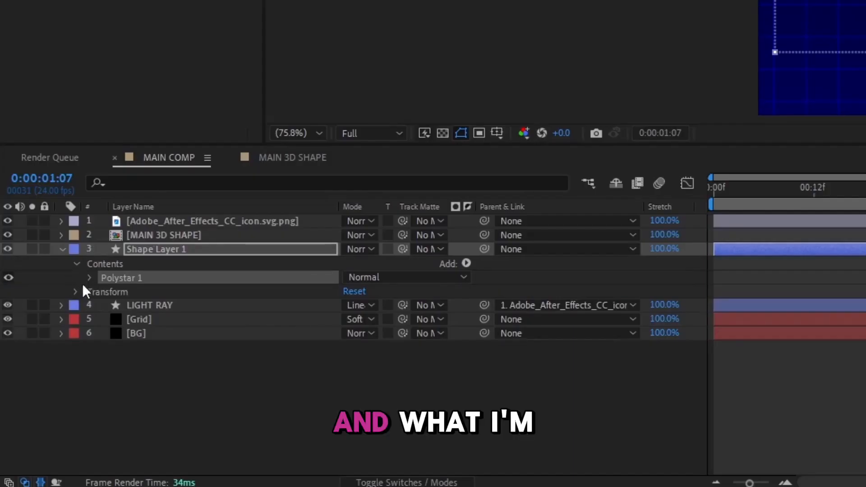
# - Give Polystar 1 4 points, increase its inner roundness and reduce its inner radius to form a slim, curved sparkle
pyautogui.click(89, 277)
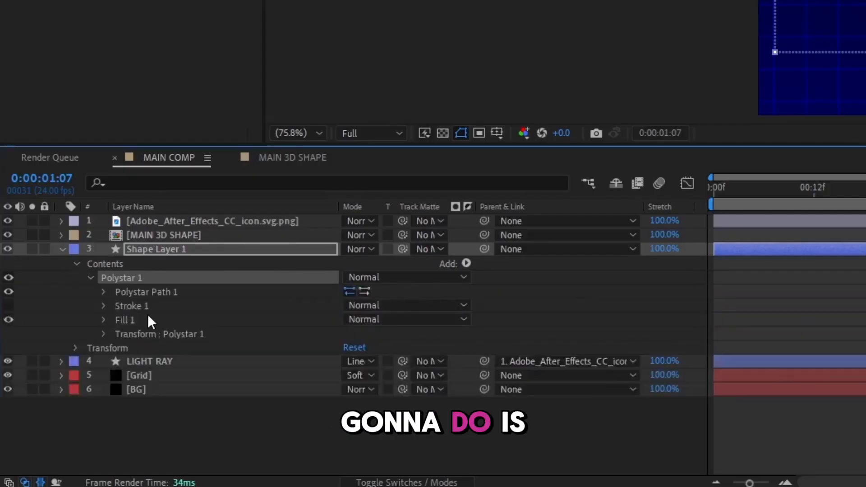
pyautogui.click(103, 292)
pyautogui.click(348, 318)
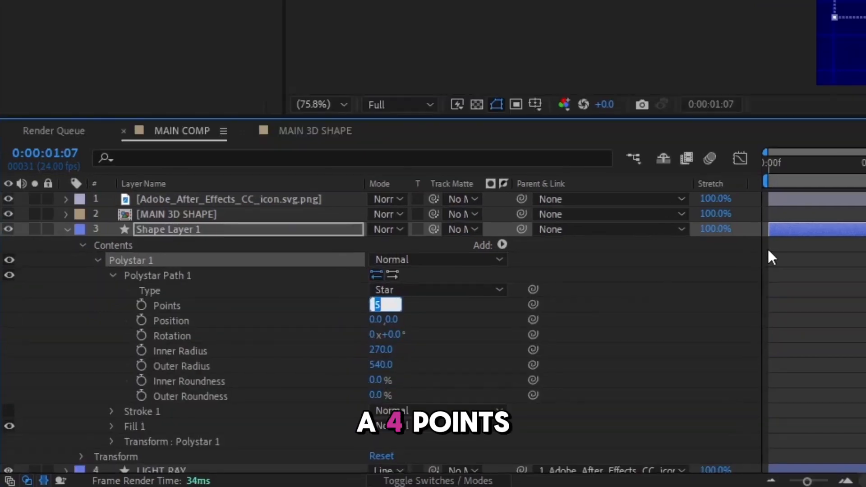
pyautogui.write('4')
pyautogui.press('Return')
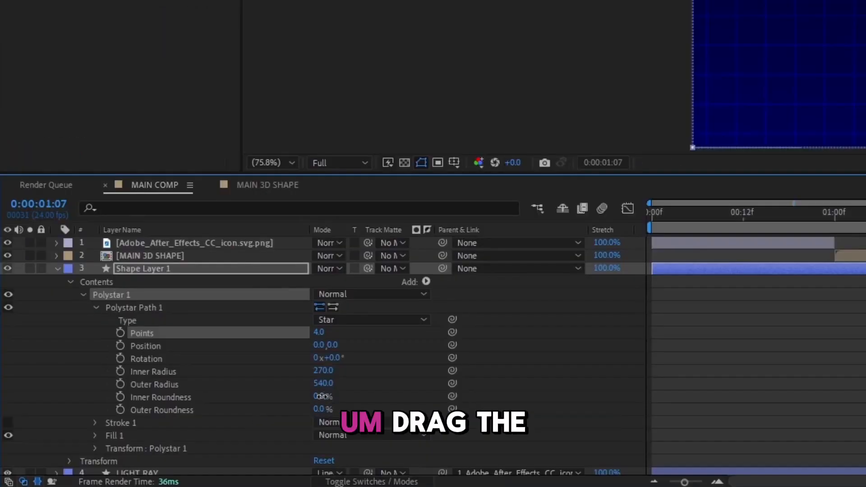
pyautogui.moveTo(321, 396); pyautogui.dragTo(285, 383)
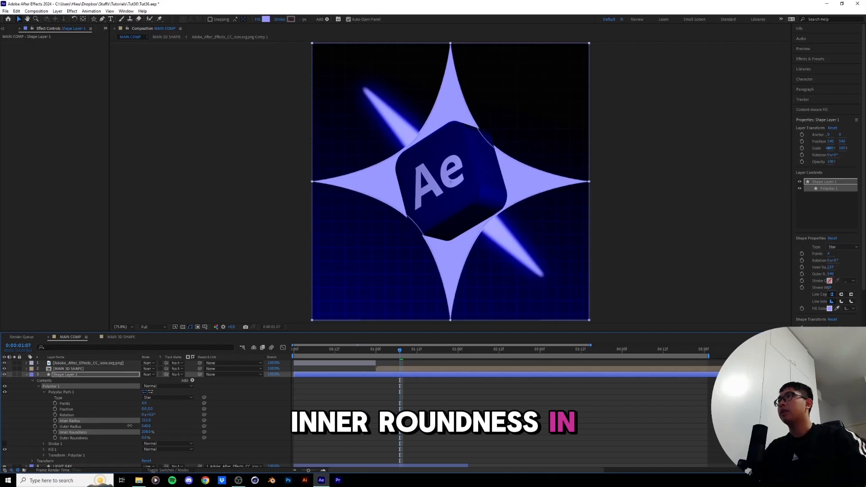
pyautogui.moveTo(129, 425); pyautogui.dragTo(106, 429)
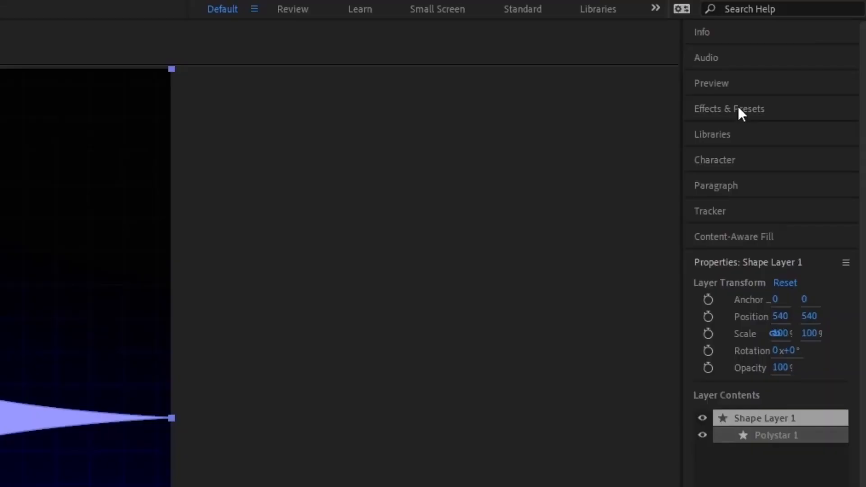
# - Find the Transform effect under Distort and apply it to Shape Layer 1
pyautogui.click(812, 59)
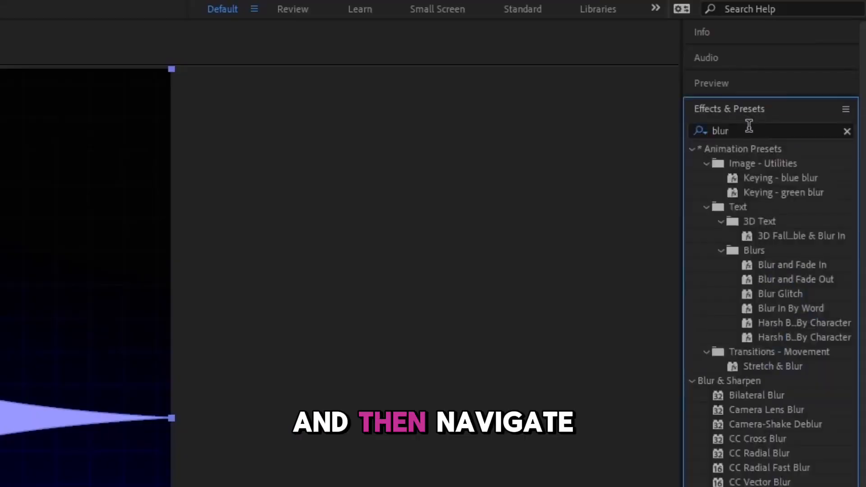
pyautogui.click(817, 66)
pyautogui.write('transf')
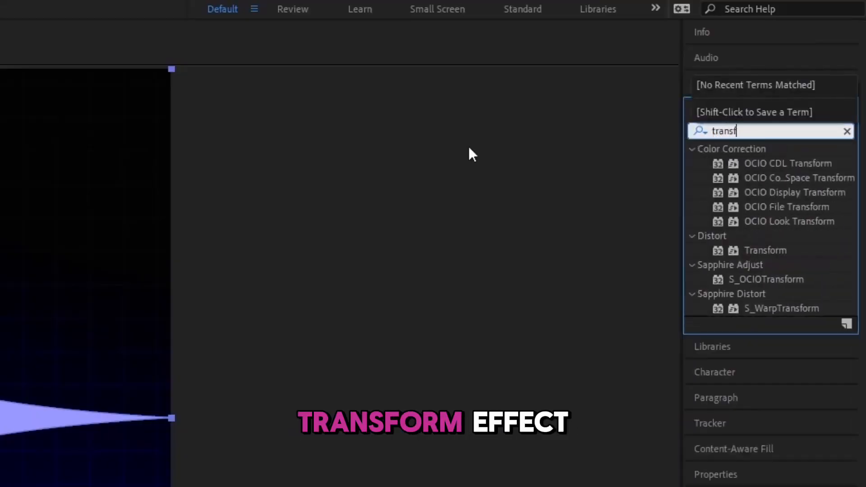
pyautogui.doubleClick(767, 250)
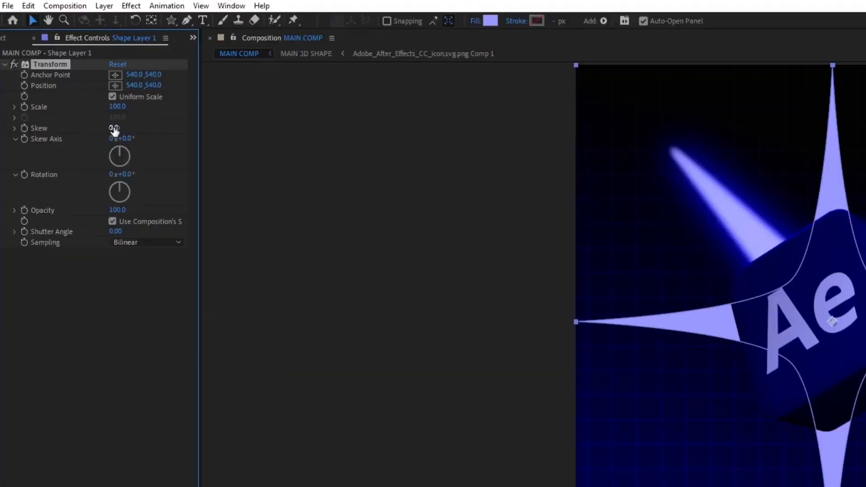
# - Slant the star with a negative skew and a slight positive rotation in the Transform effect, and scale Polystar 1 down to about 22%
pyautogui.moveTo(114, 129)
pyautogui.mouseDown()
pyautogui.moveTo(124, 129)
pyautogui.moveTo(107, 136)
pyautogui.moveTo(122, 135)
pyautogui.mouseUp()
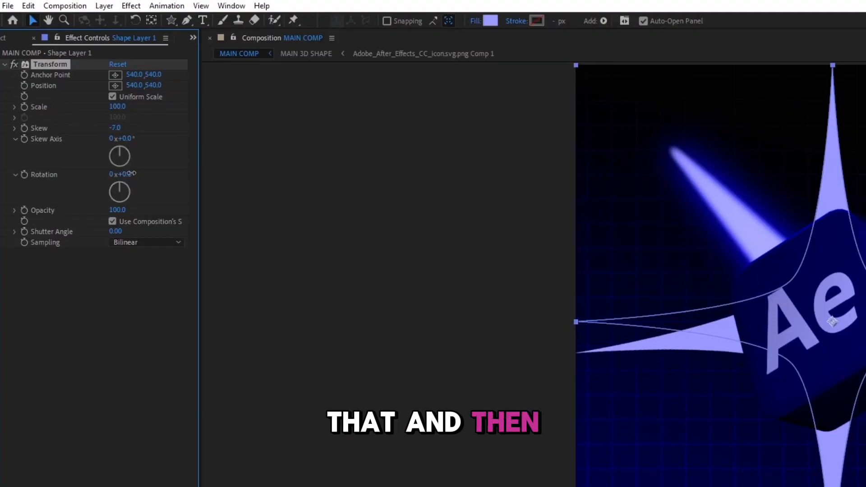
pyautogui.moveTo(131, 173); pyautogui.dragTo(136, 174)
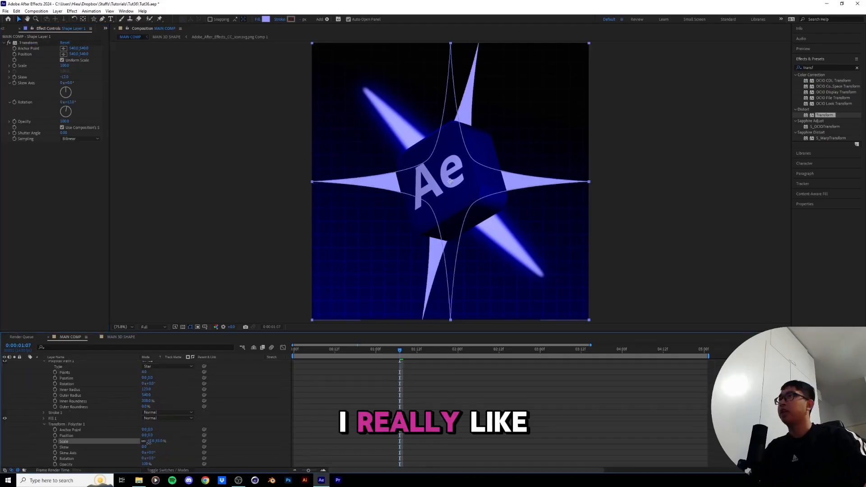
pyautogui.moveTo(154, 442); pyautogui.dragTo(145, 446)
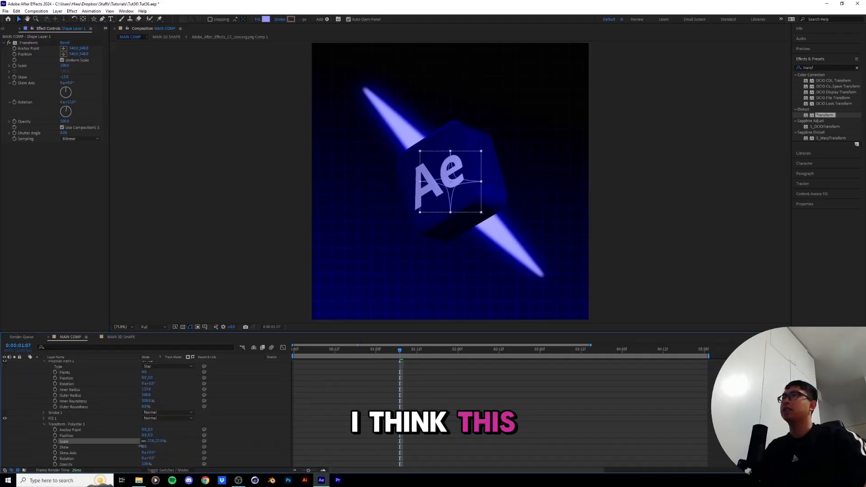
# - Scale Polystar 1 down to about 9% and centre the star in the composition with the help of the proportional grid
pyautogui.moveTo(460, 182); pyautogui.dragTo(498, 127)
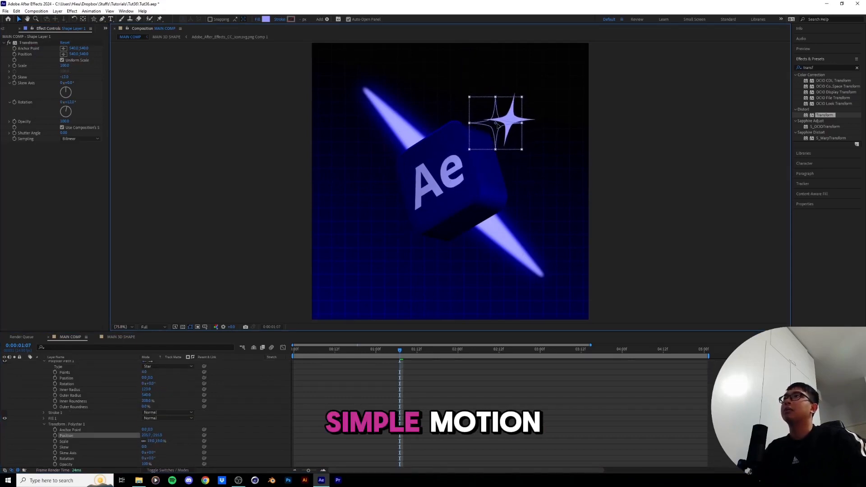
pyautogui.moveTo(161, 442); pyautogui.dragTo(157, 441)
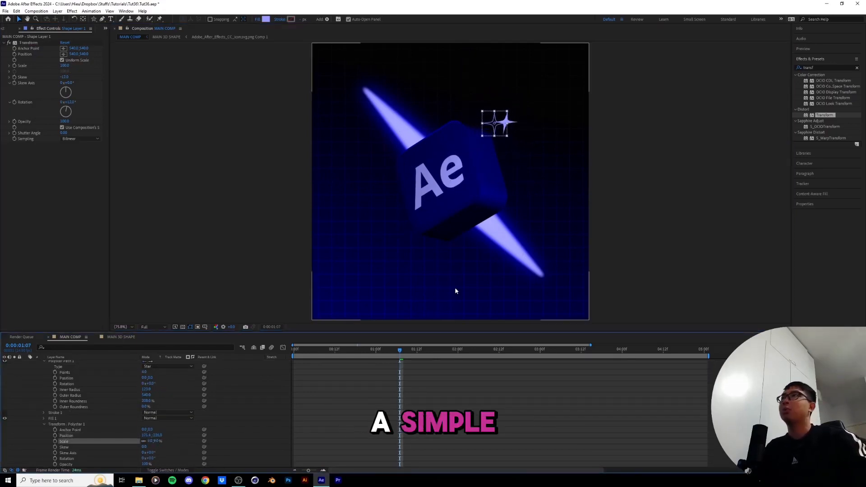
pyautogui.click(204, 326)
pyautogui.click(211, 343)
pyautogui.moveTo(495, 123); pyautogui.dragTo(450, 182)
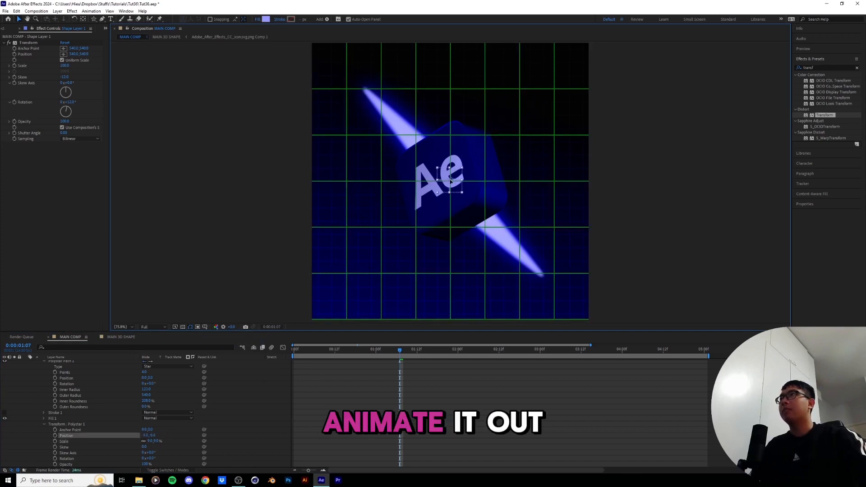
# - Start Shape Layer 1 at 0:00:01:00 and keyframe Polystar 1's position from the centre to the icon's upper right, ending at about 0:00:01:14
pyautogui.moveTo(257, 331); pyautogui.dragTo(393, 330)
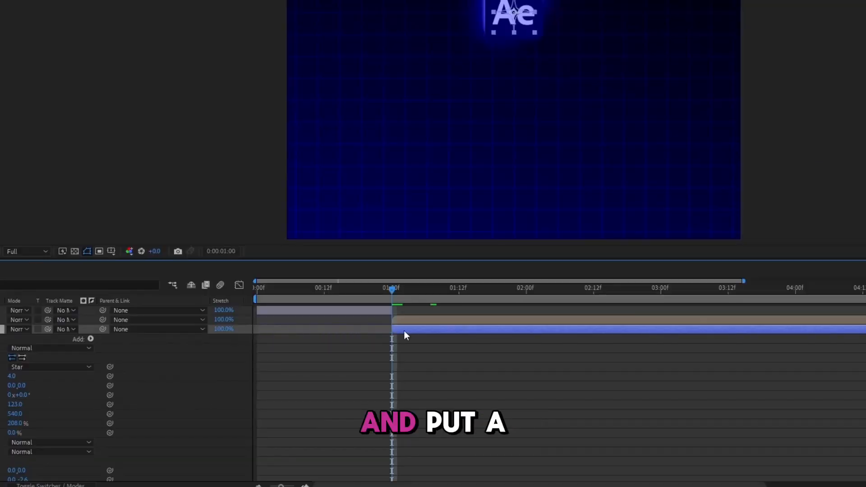
pyautogui.click(71, 413)
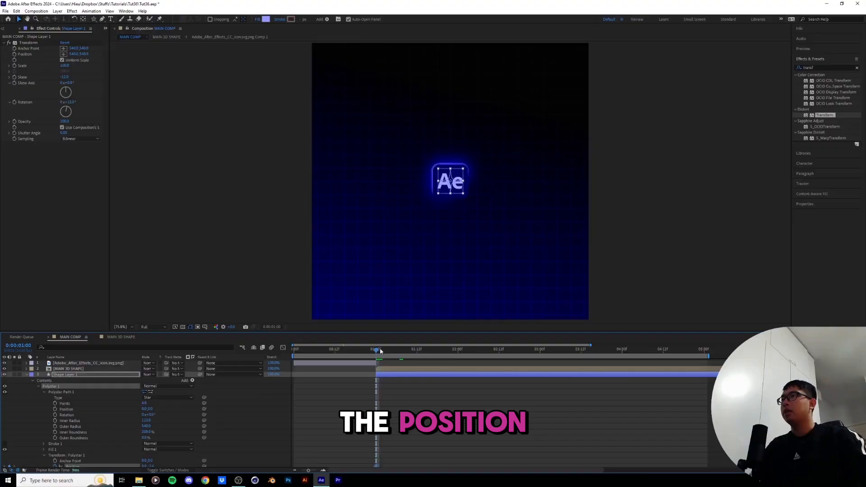
pyautogui.moveTo(378, 352); pyautogui.dragTo(424, 358)
pyautogui.moveTo(455, 182); pyautogui.dragTo(515, 122)
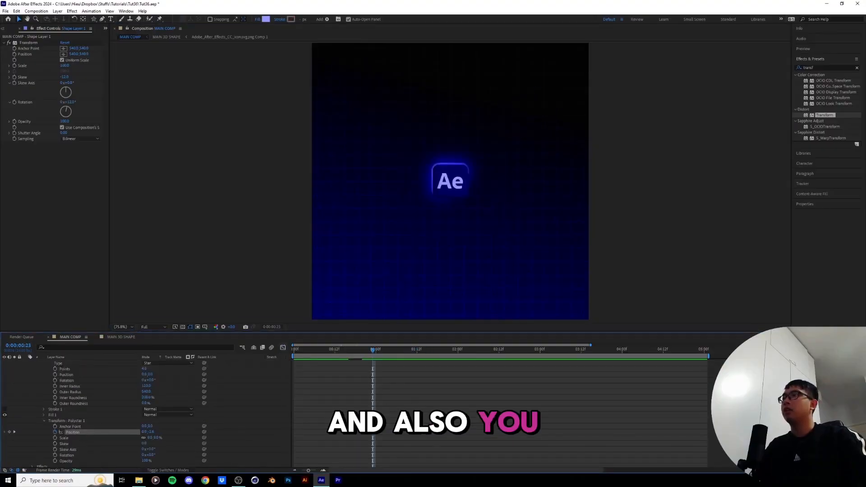
# - Reshape the position's speed graph for a fast start with a long ease-out, and preview the star's movement
pyautogui.click(282, 348)
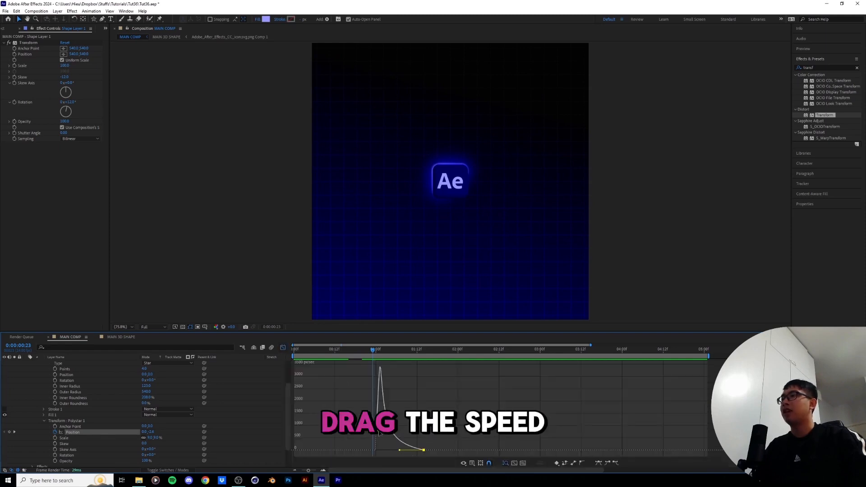
pyautogui.hotkey('shift', 'F3')
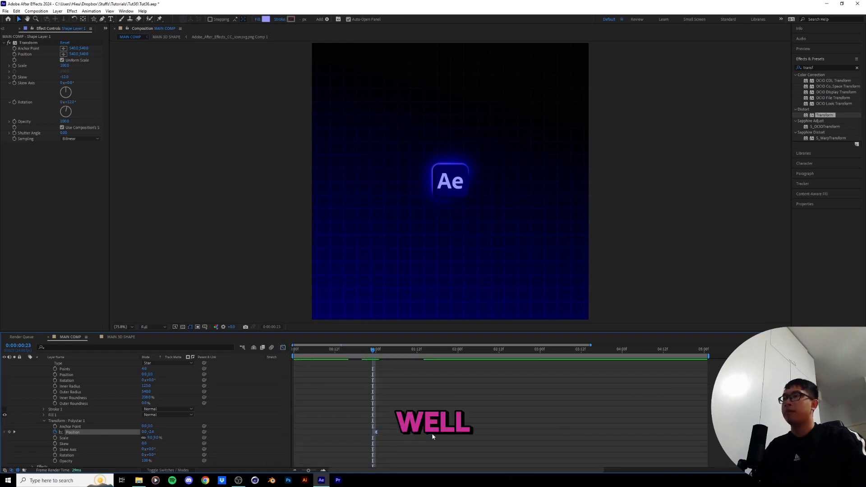
pyautogui.press('space')
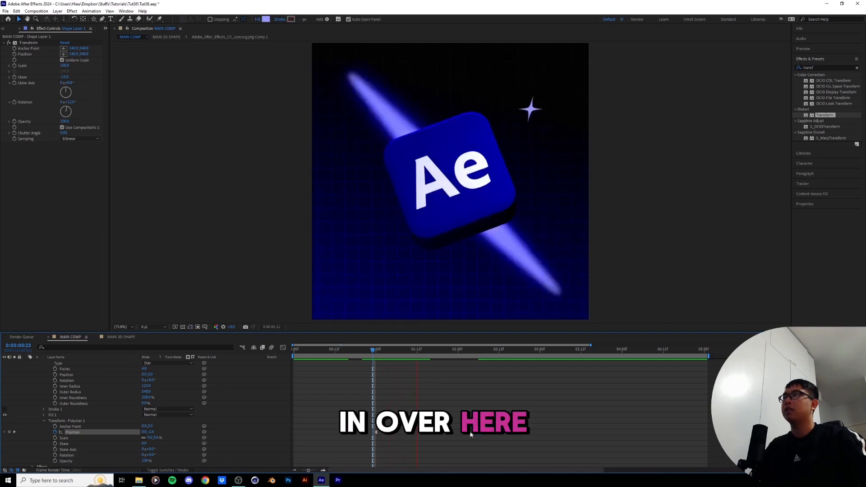
# - Fade Polystar 1's opacity from 100% at about 0:00:01:20 to 0% at 0:00:02:06
pyautogui.moveTo(456, 359); pyautogui.dragTo(477, 352)
pyautogui.click(54, 460)
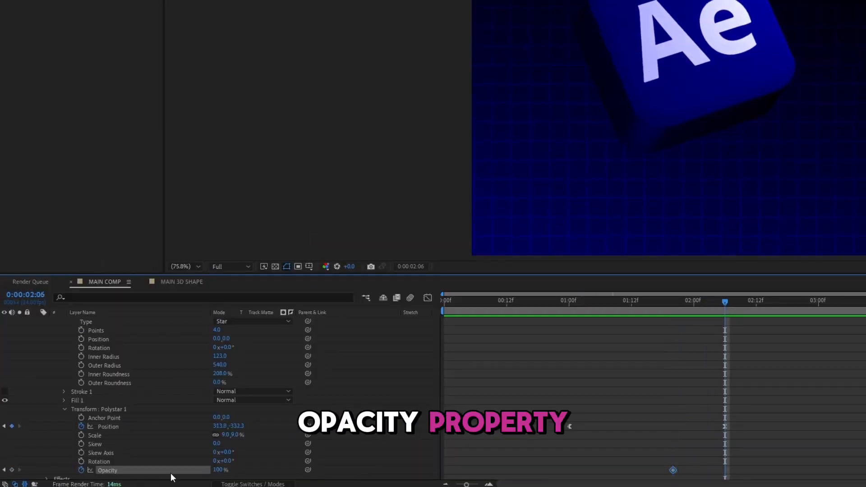
pyautogui.moveTo(216, 470); pyautogui.dragTo(191, 471)
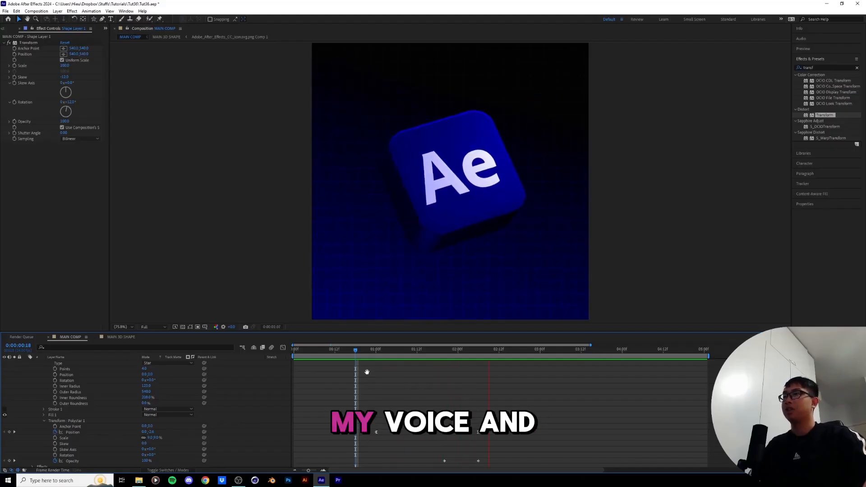
# - Preview the fading star and delay its final position and opacity keyframes to 0:00:02:19
pyautogui.press('space')
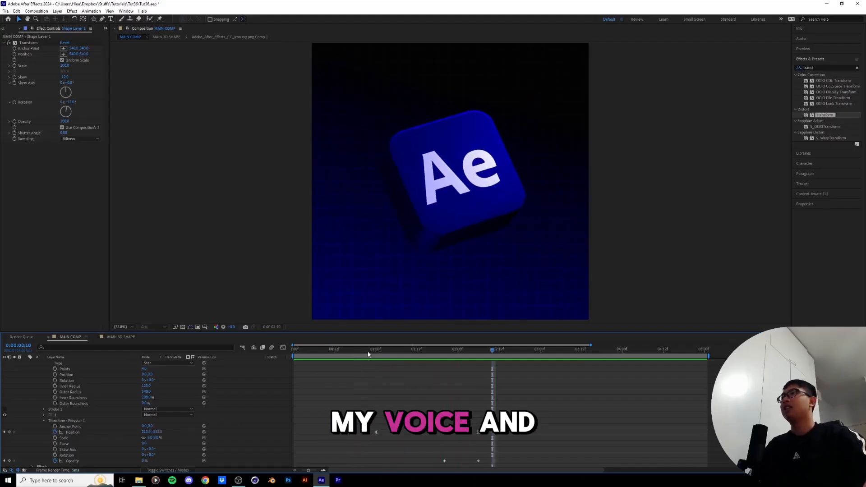
pyautogui.click(368, 352)
pyautogui.press('space')
pyautogui.press('k')
pyautogui.press('k')
pyautogui.moveTo(472, 418); pyautogui.dragTo(520, 433)
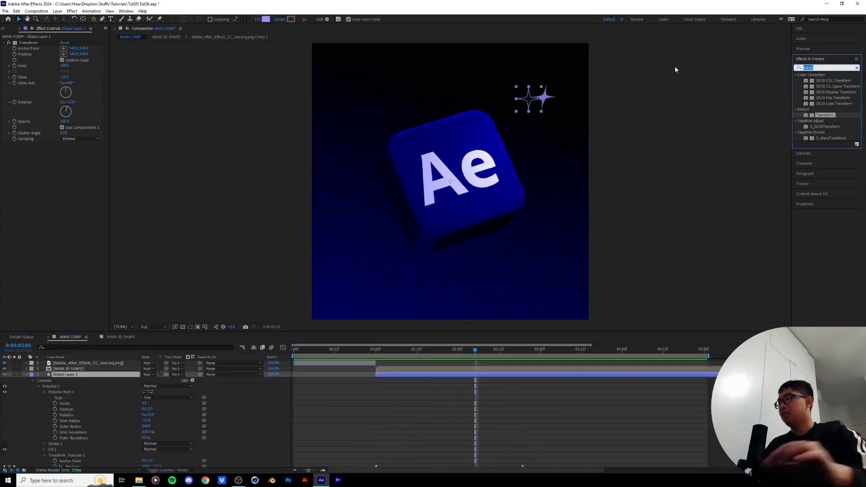
# - Apply Deep Glow to Shape Layer 1, set its radius to 224, lower its exposure, and preview the glowing star
pyautogui.write('glow')
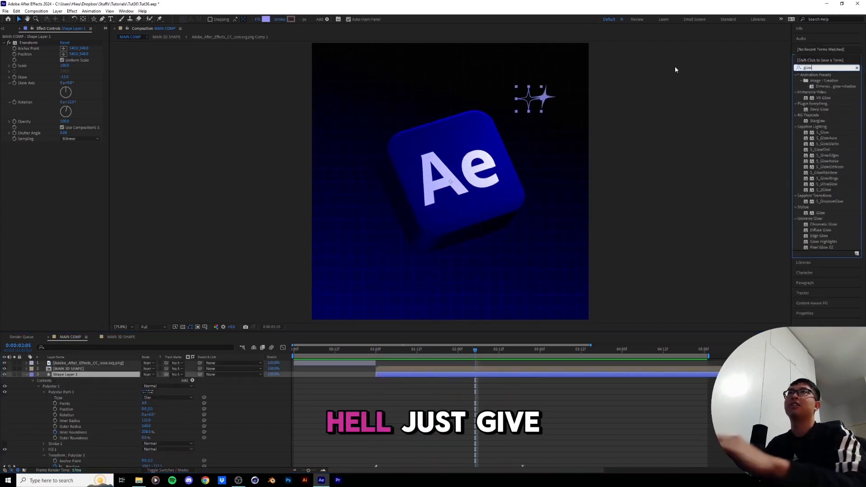
pyautogui.doubleClick(820, 110)
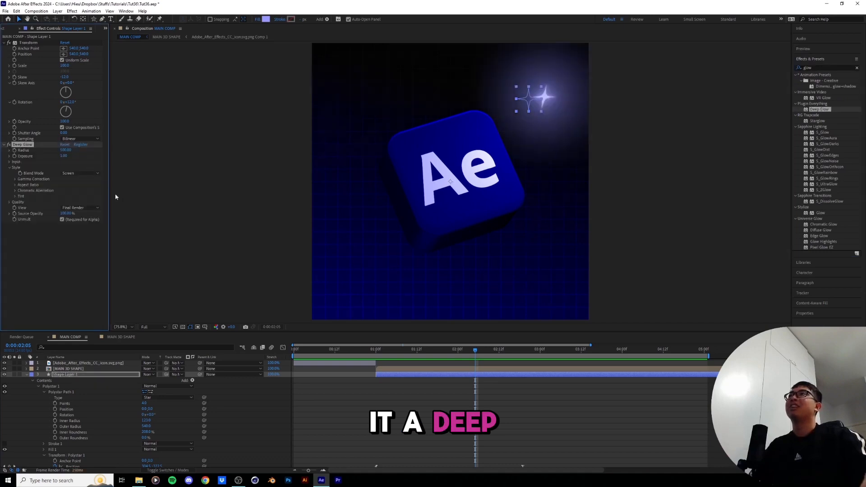
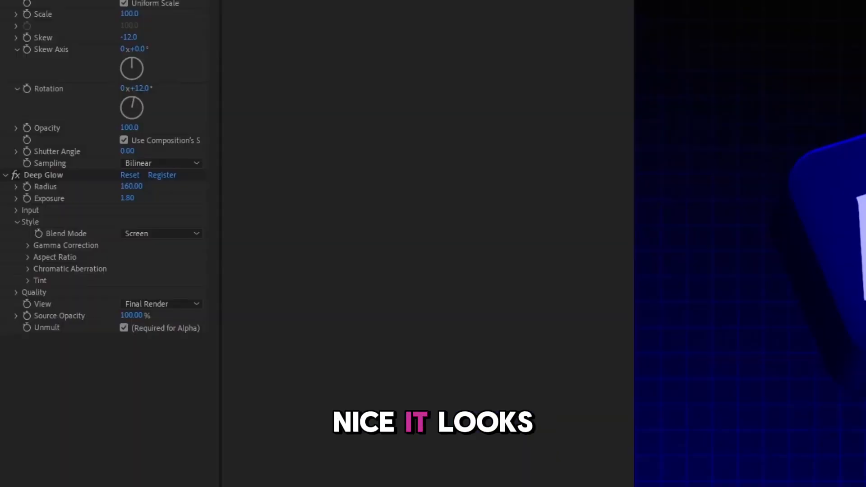
pyautogui.press('space')
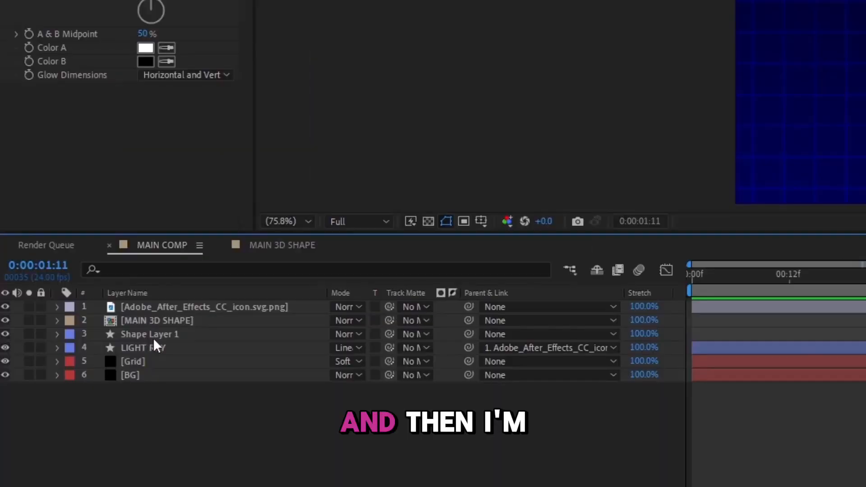
# - Rename Shape Layer 1 as TWINKLING STAR
pyautogui.click(71, 375)
pyautogui.press('Return')
pyautogui.write('TW')
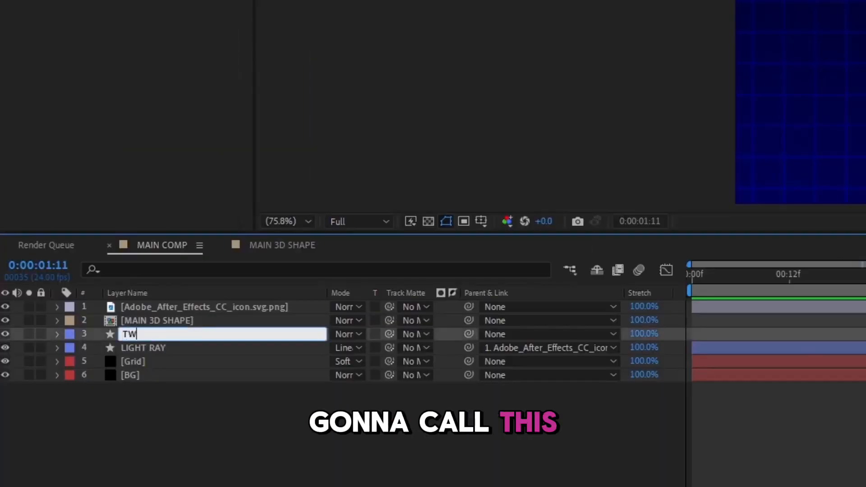
pyautogui.write('INKLING STAR')
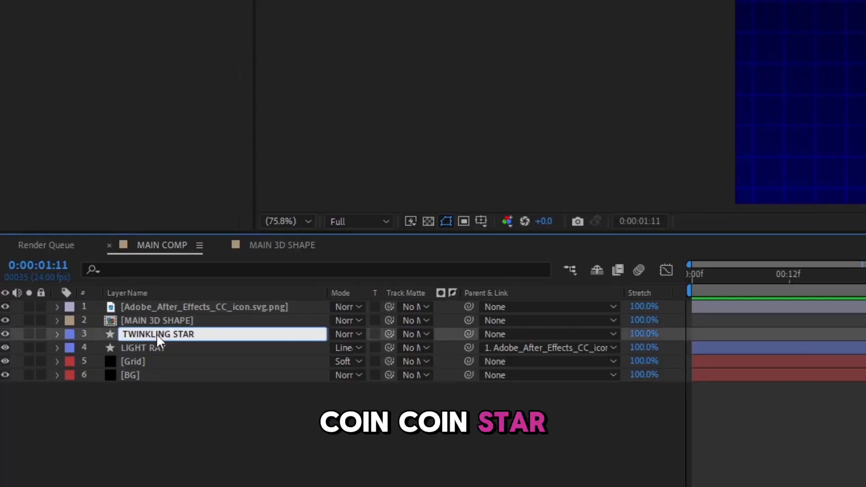
pyautogui.press('Return')
# - Duplicate TWINKLING STAR, reveal the copy's keyframes, and at 0:00:02:19 move its end position to the composition's lower-left area
pyautogui.hotkey('ctrl', 'd')
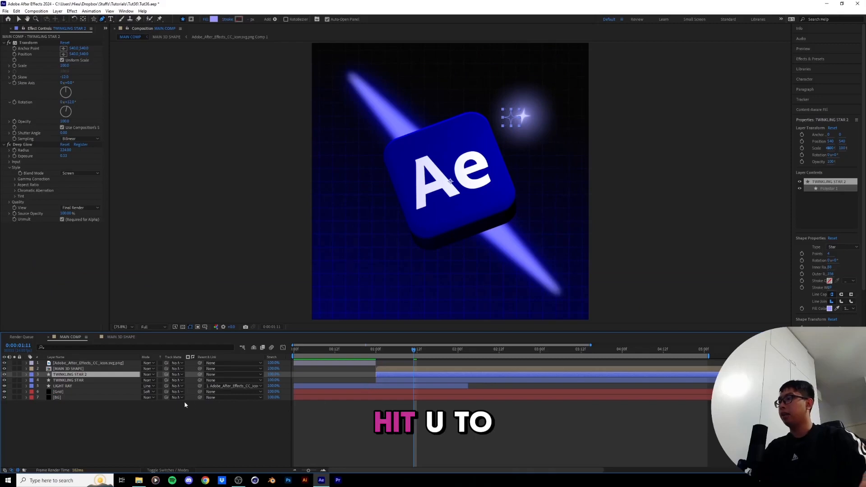
pyautogui.press('u')
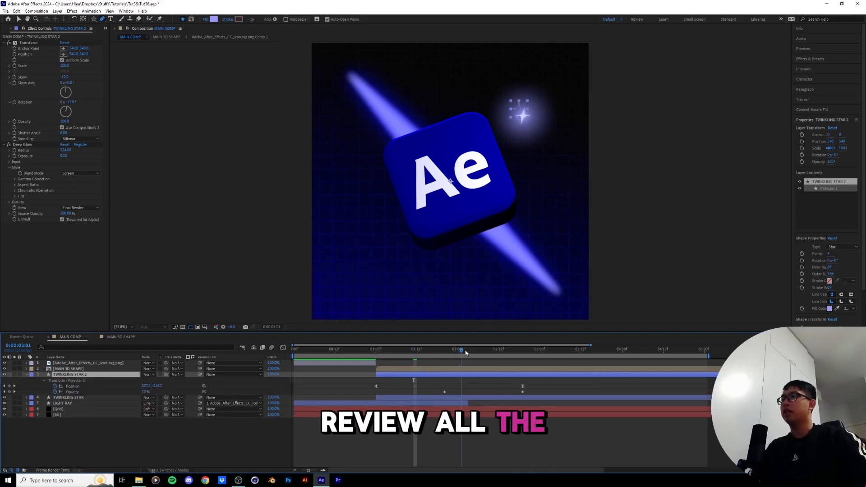
pyautogui.moveTo(466, 352); pyautogui.dragTo(525, 368)
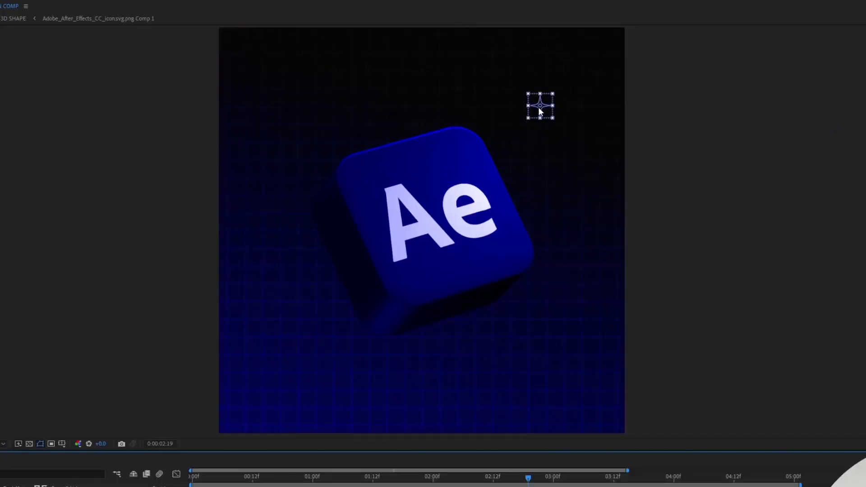
pyautogui.moveTo(540, 111); pyautogui.dragTo(347, 374)
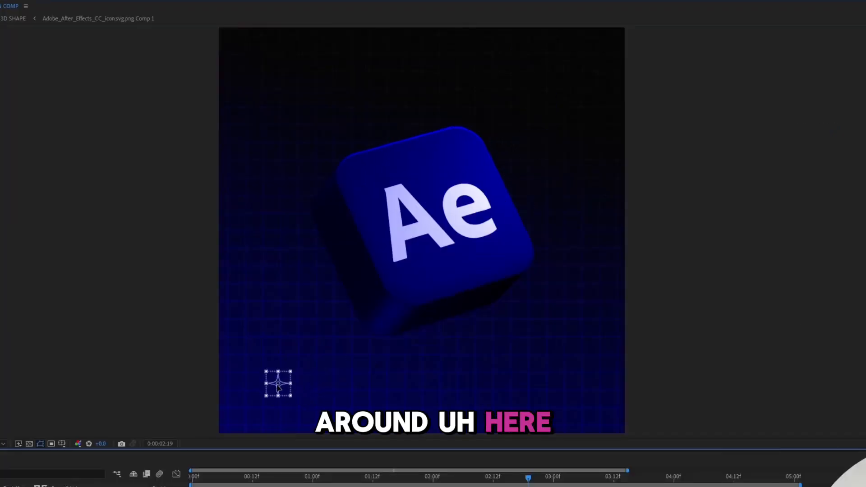
pyautogui.moveTo(277, 385); pyautogui.dragTo(275, 385)
# - Nudge TWINKLING STAR 2's end position at 0:00:02:19 closer to the icon and preview both stars from 0:00:01:00
pyautogui.moveTo(526, 479)
pyautogui.mouseDown()
pyautogui.moveTo(517, 482)
pyautogui.moveTo(525, 486)
pyautogui.mouseUp()
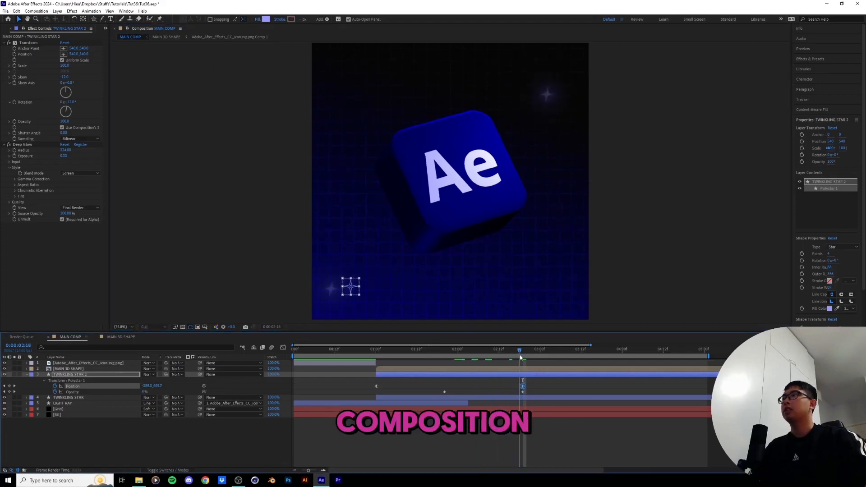
pyautogui.moveTo(520, 357); pyautogui.dragTo(523, 358)
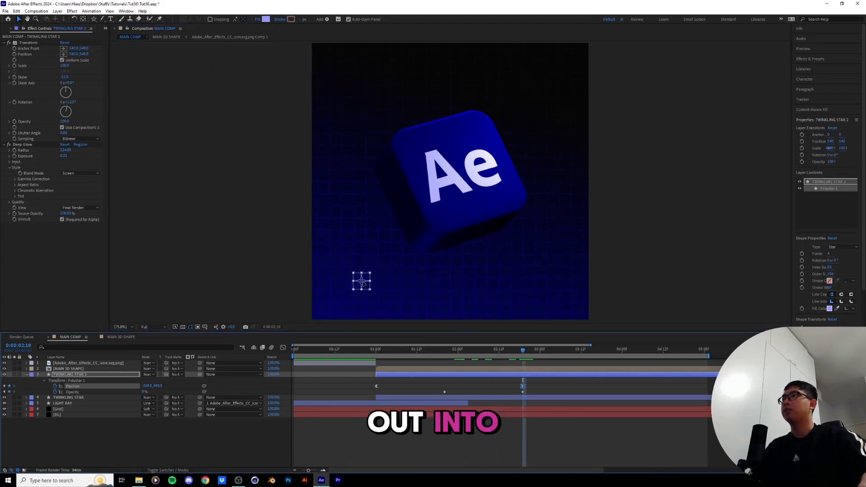
pyautogui.moveTo(363, 284); pyautogui.dragTo(366, 284)
pyautogui.moveTo(522, 352); pyautogui.dragTo(376, 360)
pyautogui.press('space')
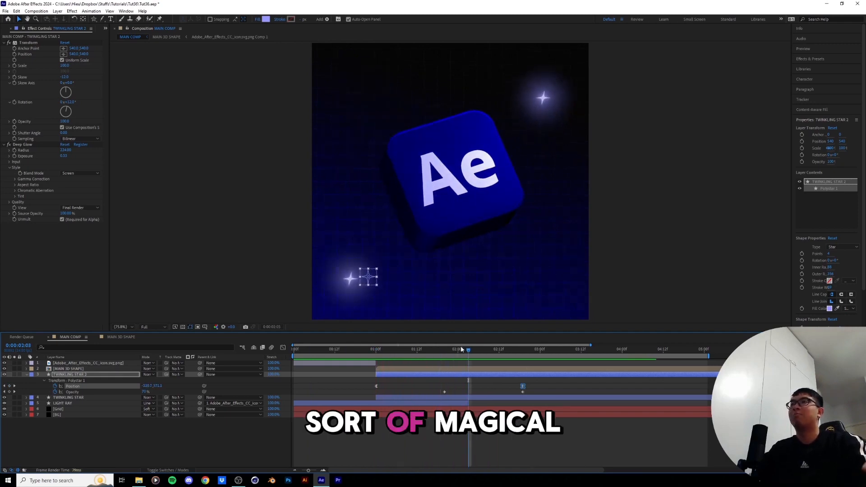
# - End both twinkling star layers at 0:00:02:19 and save the project
pyautogui.moveTo(470, 350); pyautogui.dragTo(525, 358)
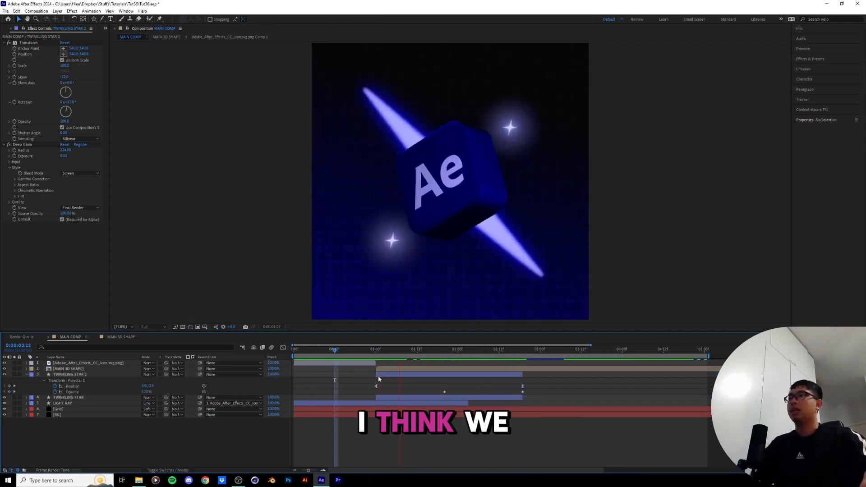
pyautogui.hotkey('ctrl', 's')
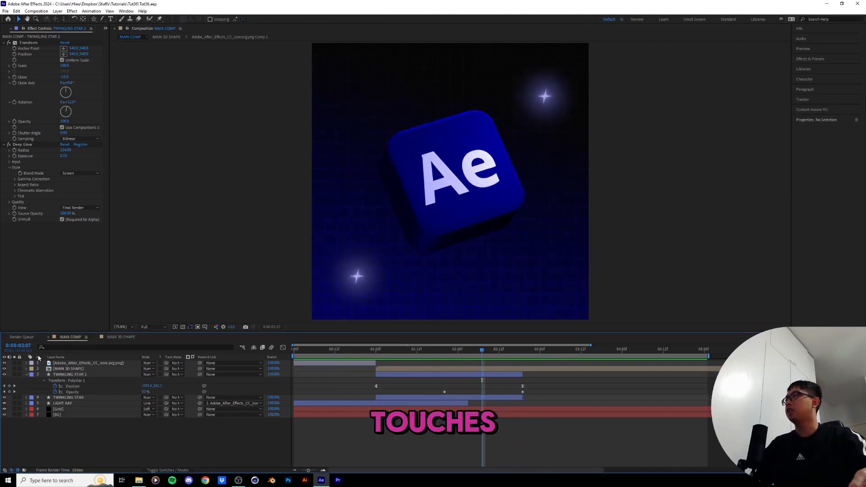
# - Create an adjustment layer above the After Effects icon layer and collapse the properties of TWINKLING STAR 2
pyautogui.click(83, 363)
pyautogui.click(119, 9)
pyautogui.moveTo(126, 25)
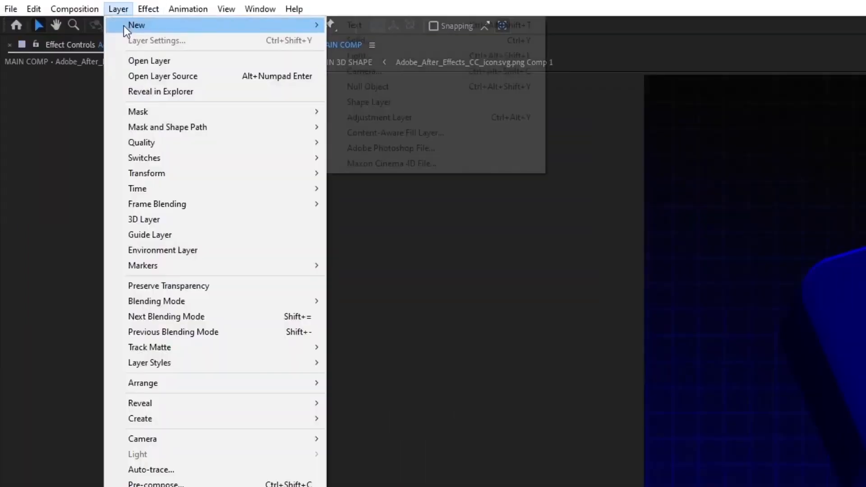
pyautogui.click(458, 118)
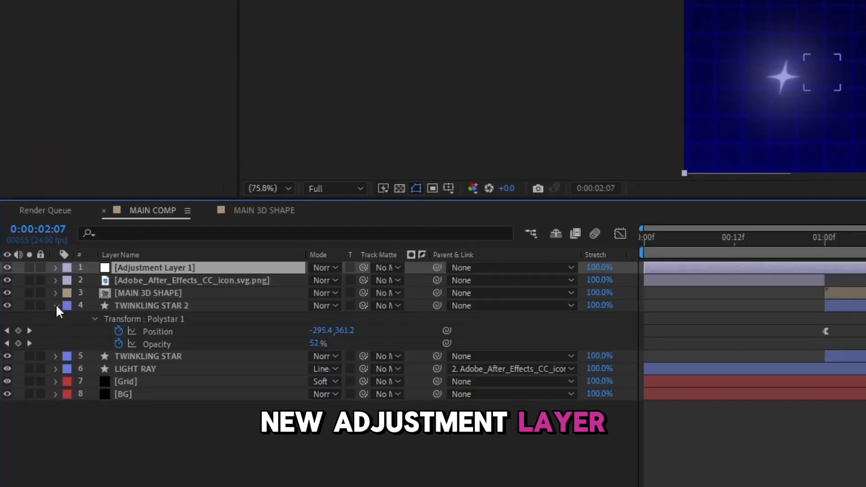
pyautogui.click(56, 305)
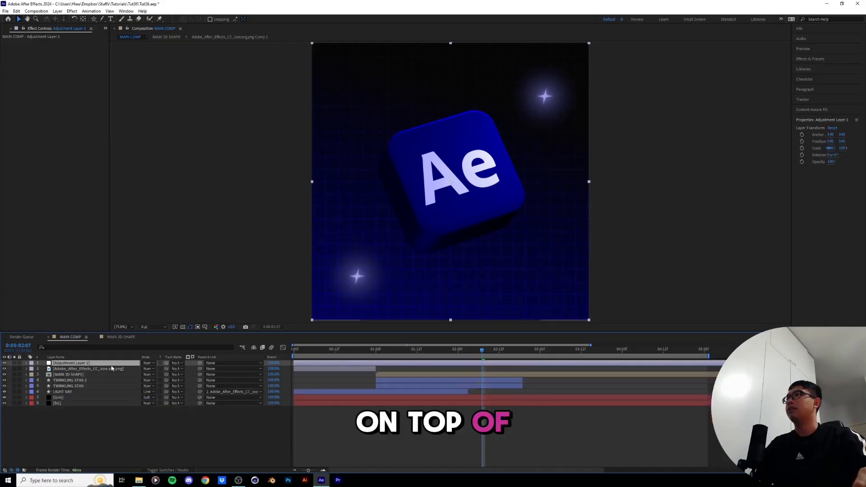
# - Find Sapphire's S_WarpChroma, apply it to Adjustment Layer 1, and bring From Z Dist close to 1 for subtle colour fringing
pyautogui.click(810, 59)
pyautogui.moveTo(814, 68); pyautogui.dragTo(786, 69)
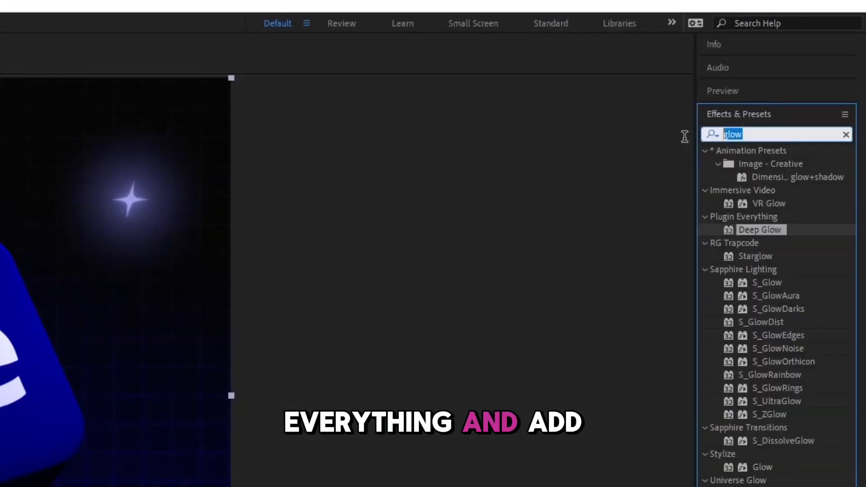
pyautogui.write('chroma')
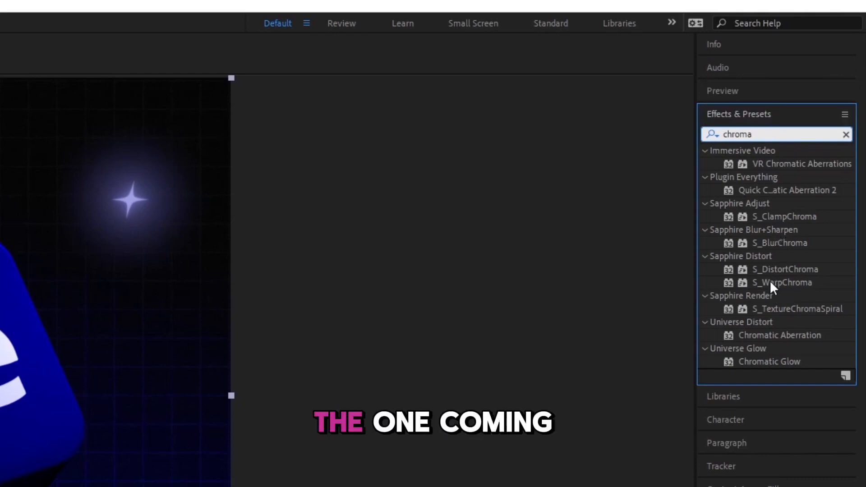
pyautogui.click(783, 283)
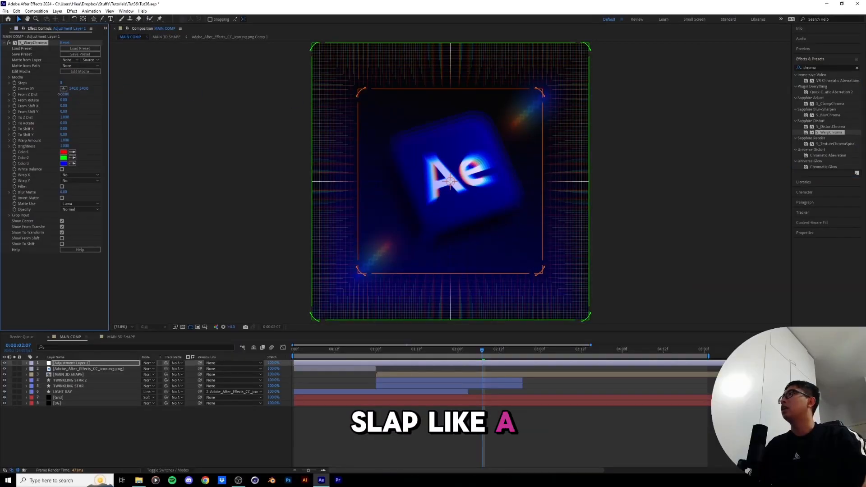
pyautogui.moveTo(59, 94); pyautogui.dragTo(52, 96)
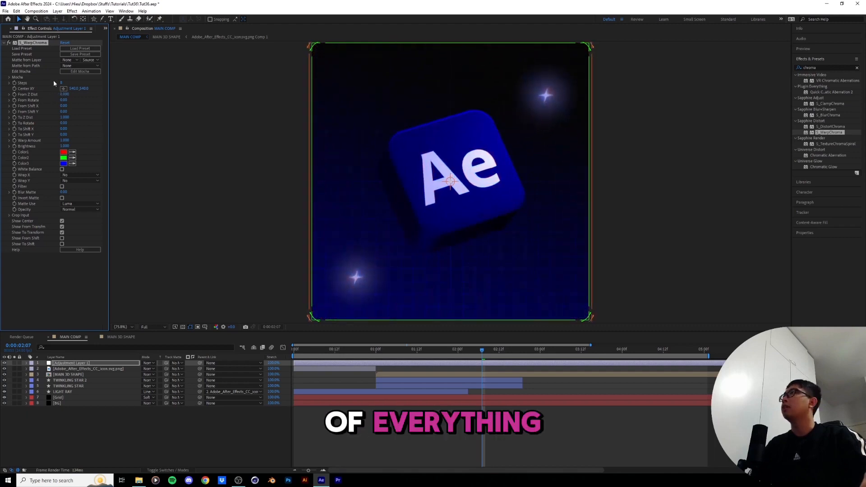
# - Examine the chromatic fringing through the animation and close up on the cube's white outlines at 0:00:03:18
pyautogui.moveTo(360, 356); pyautogui.dragTo(529, 357)
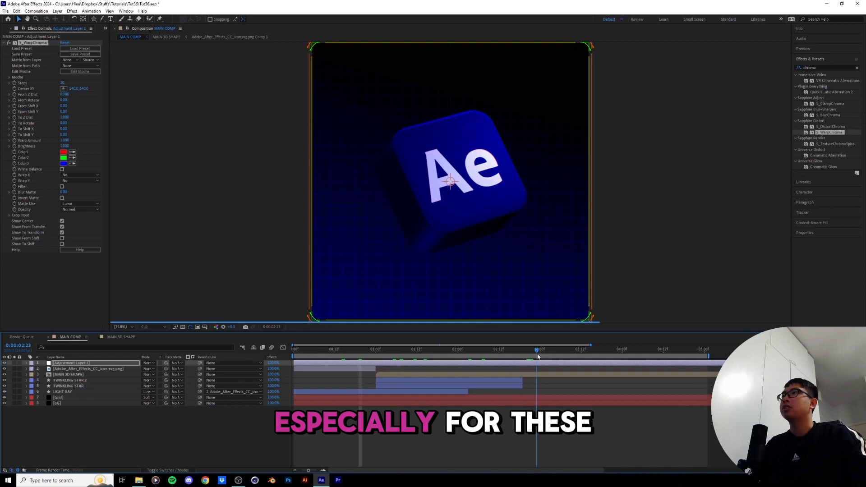
pyautogui.moveTo(538, 356); pyautogui.dragTo(592, 356)
pyautogui.press('.')
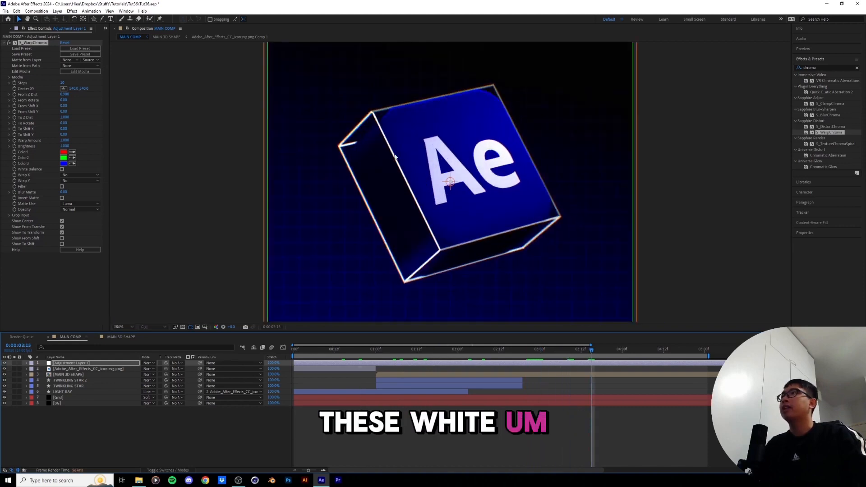
pyautogui.press('pagedown')
pyautogui.press('pagedown')
pyautogui.press('pagedown')
pyautogui.press('.')
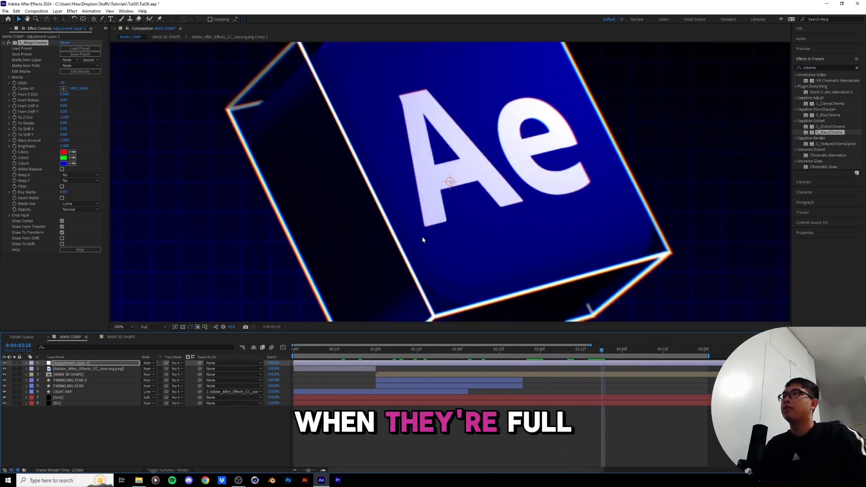
pyautogui.moveTo(336, 100); pyautogui.dragTo(387, 171)
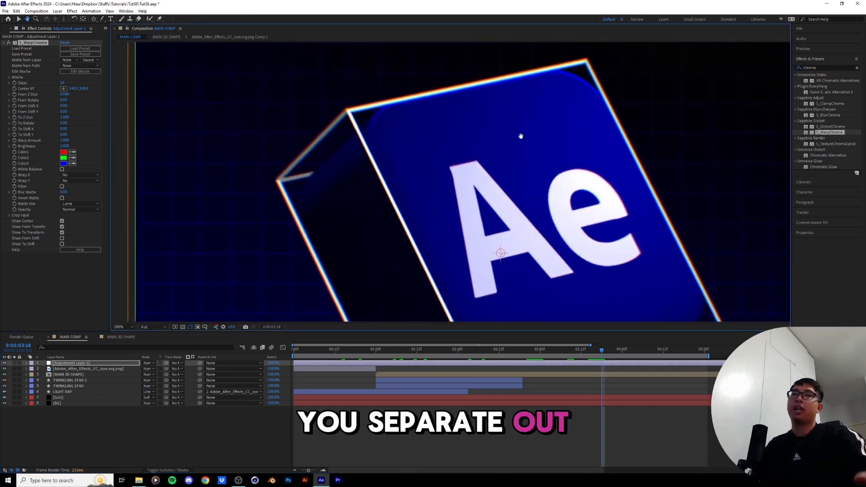
pyautogui.moveTo(419, 127); pyautogui.dragTo(392, 223)
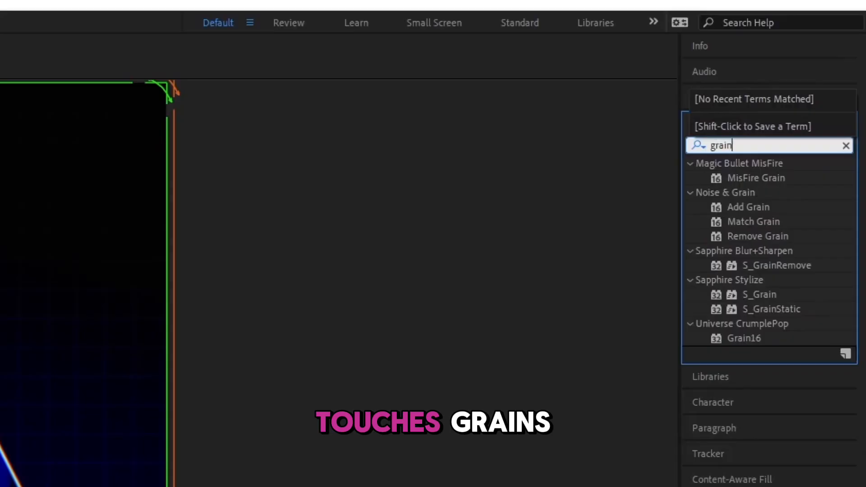
# - Apply the Add Grain effect to Adjustment Layer 1 and set its Viewing Mode to Final Output
pyautogui.doubleClick(753, 207)
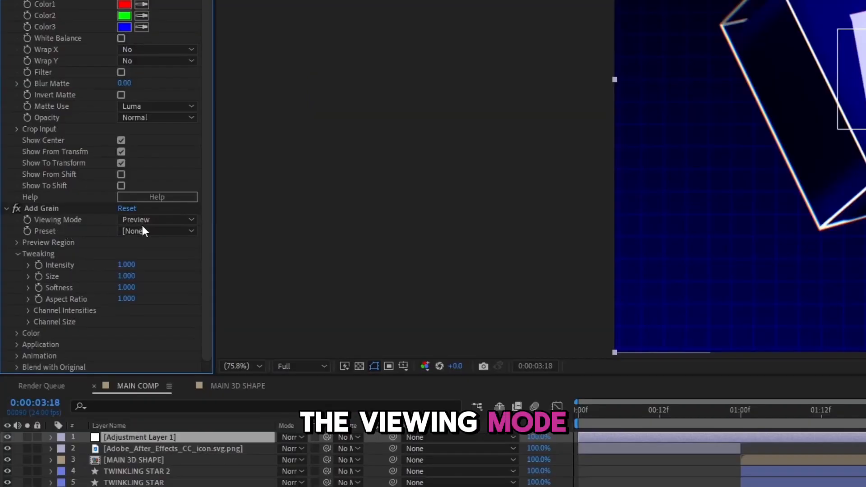
pyautogui.click(143, 220)
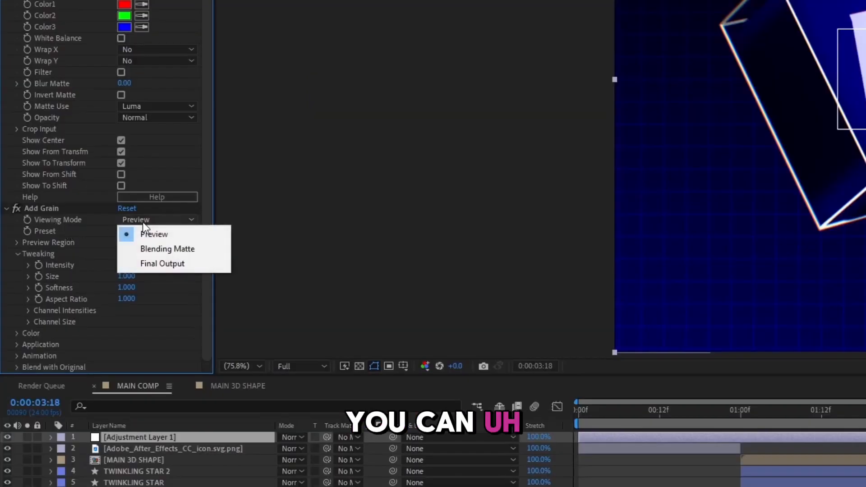
pyautogui.click(155, 267)
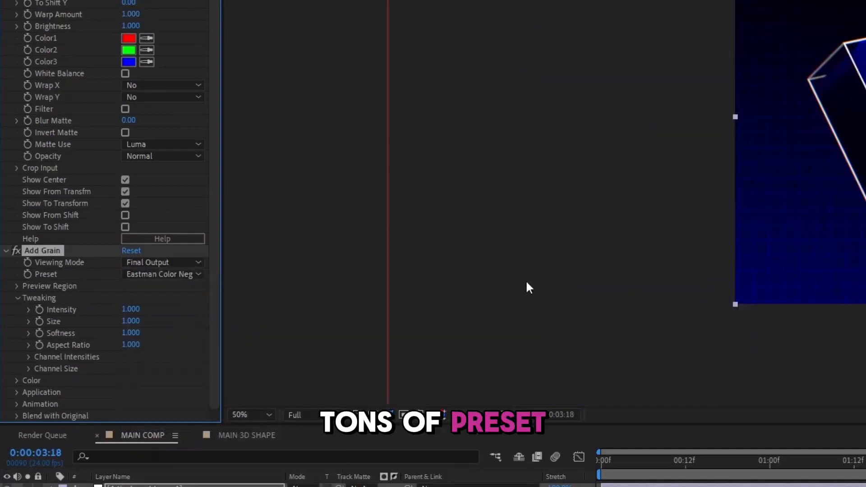
# - Try the Kodak Vision 200T grain preset, then settle on Kodak Vision 250D for Add Grain
pyautogui.click(156, 274)
pyautogui.click(179, 358)
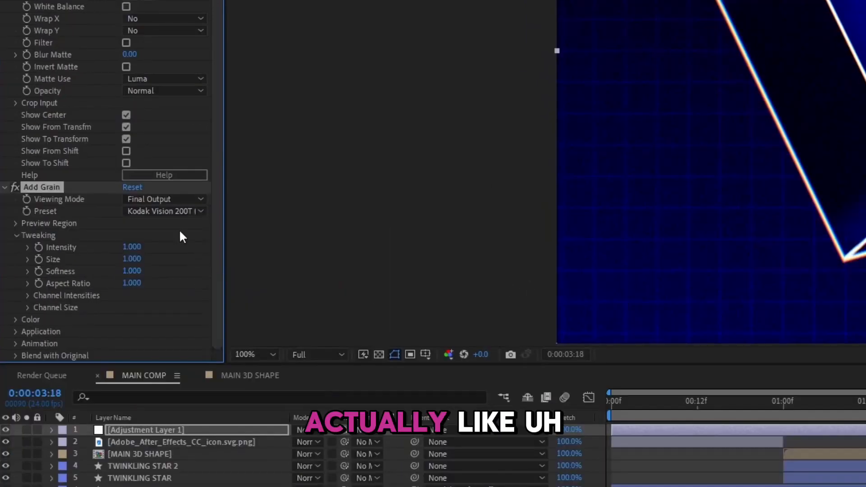
pyautogui.click(168, 278)
pyautogui.click(195, 315)
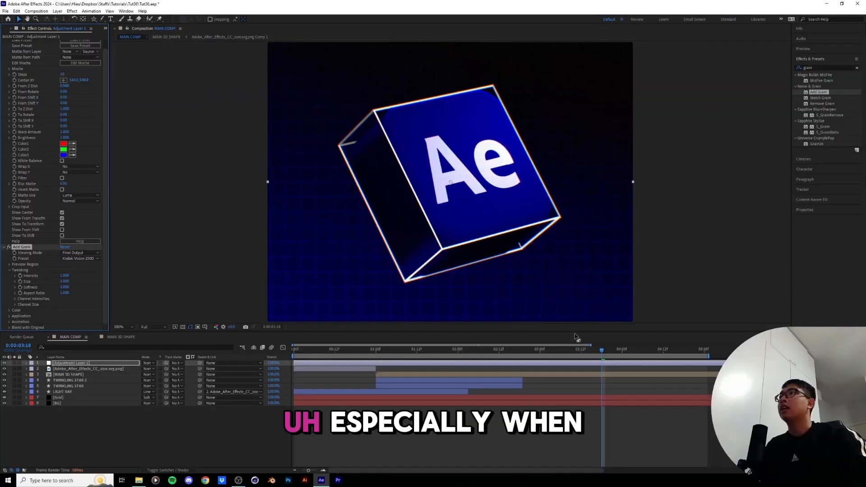
# - Inspect the film grain on the icon and background at 0:00:02:22 and 0:00:01:09
pyautogui.moveTo(564, 350); pyautogui.dragTo(534, 352)
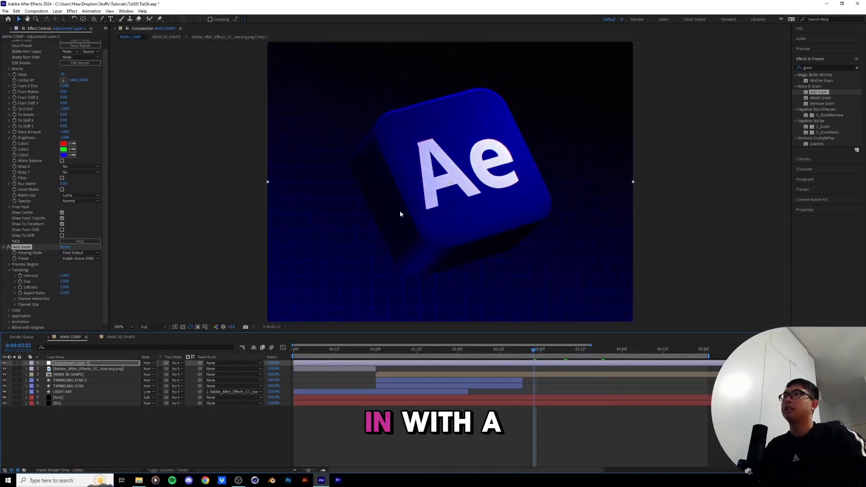
pyautogui.click(130, 328)
pyautogui.click(132, 341)
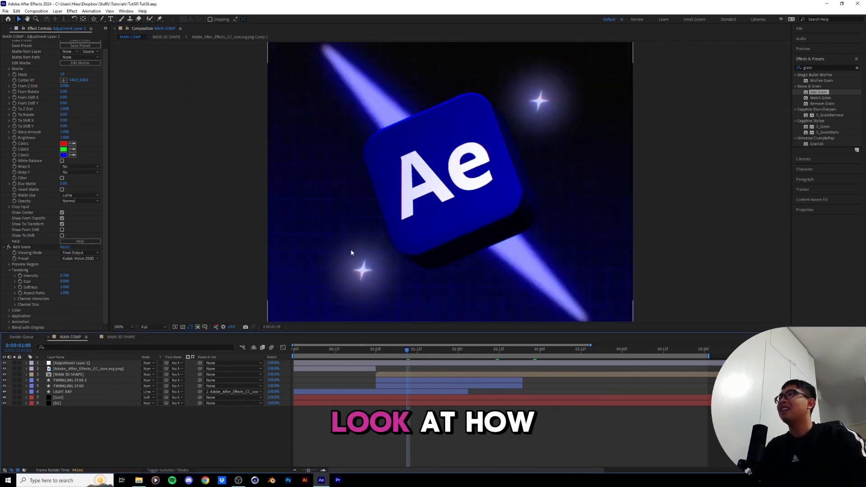
pyautogui.scroll(1, 372, 255)
pyautogui.scroll(-1, 316, 288)
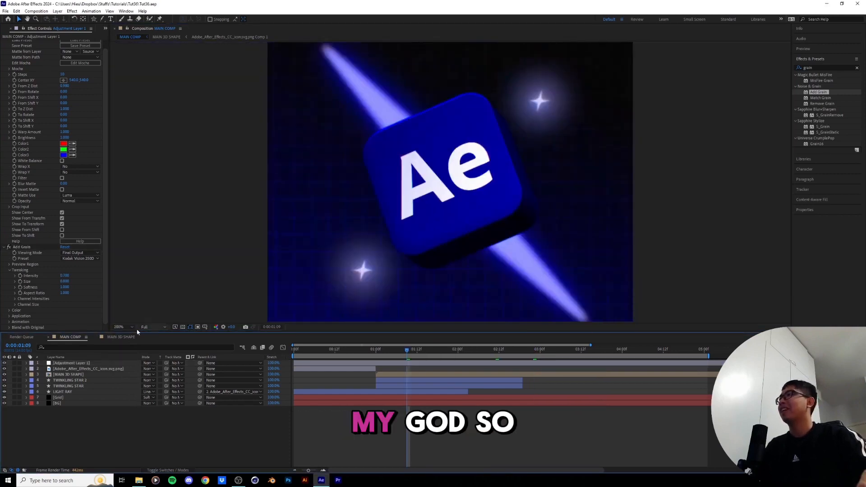